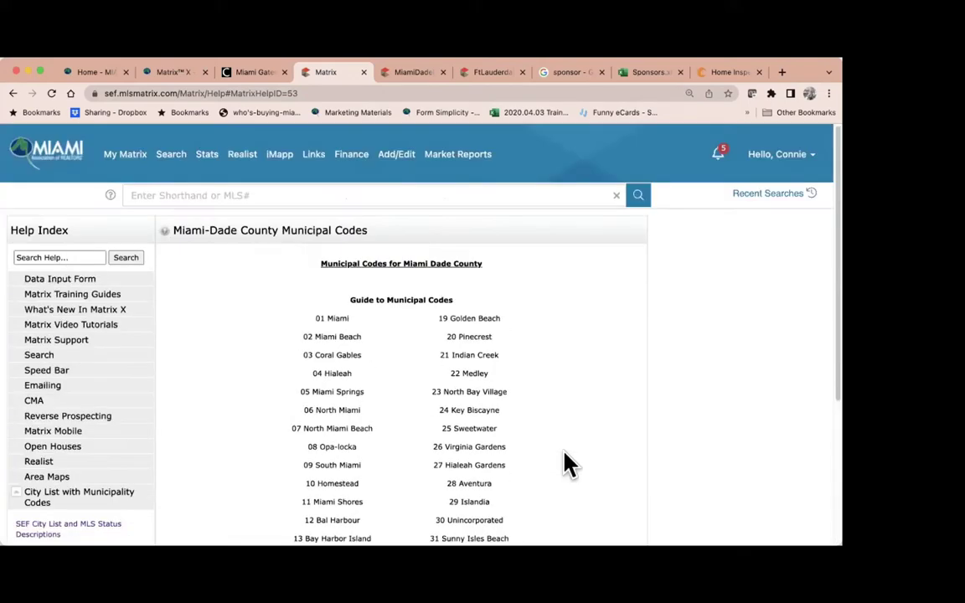
Choose Settings from the Hello account menu to reach the Settings overview.
{"action": "left_click", "coordinate": [781, 160]}
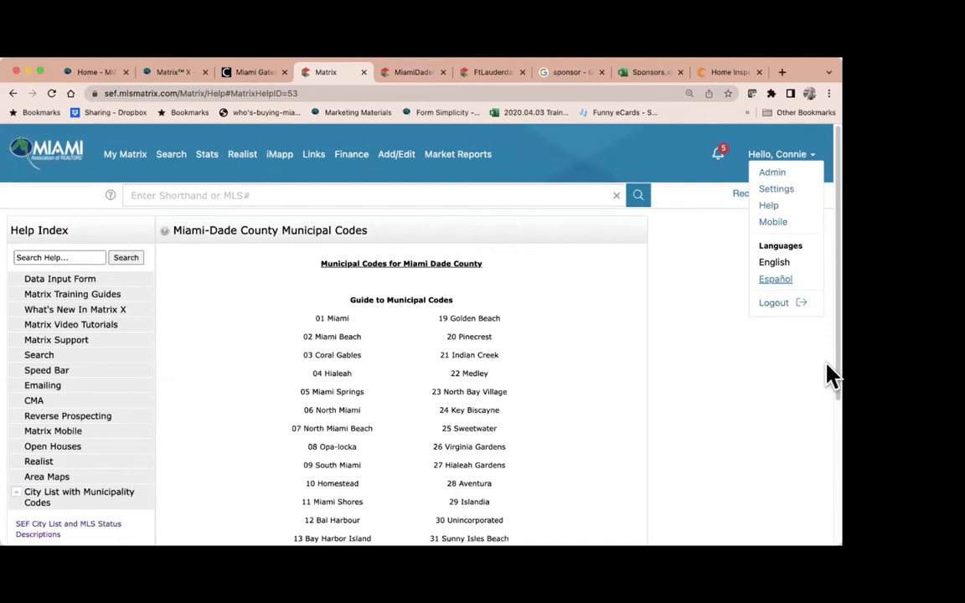
{"action": "left_click", "coordinate": [785, 190]}
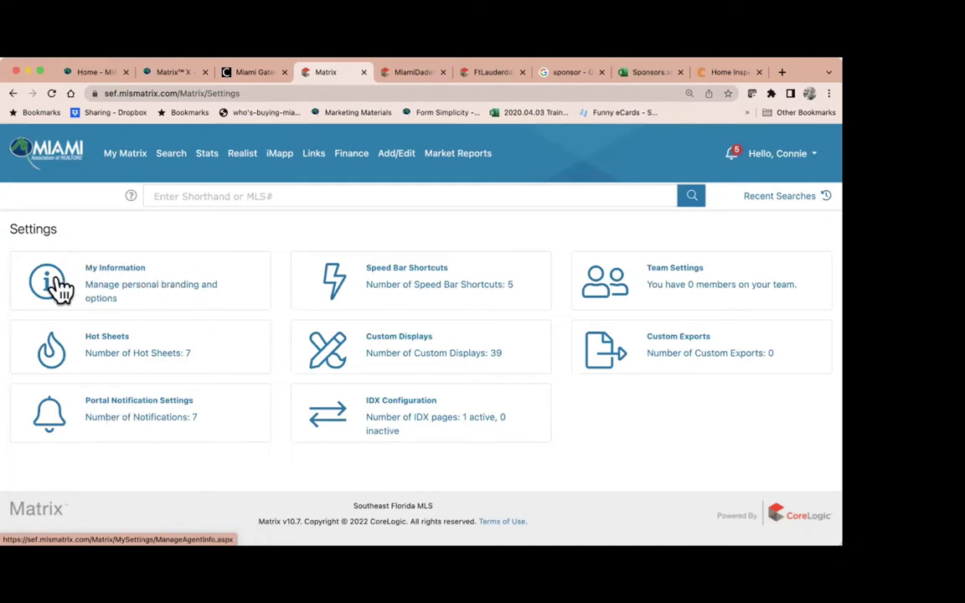
Open My Information and review the First Name, Nick Name and Full Name values.
{"action": "left_click", "coordinate": [126, 289]}
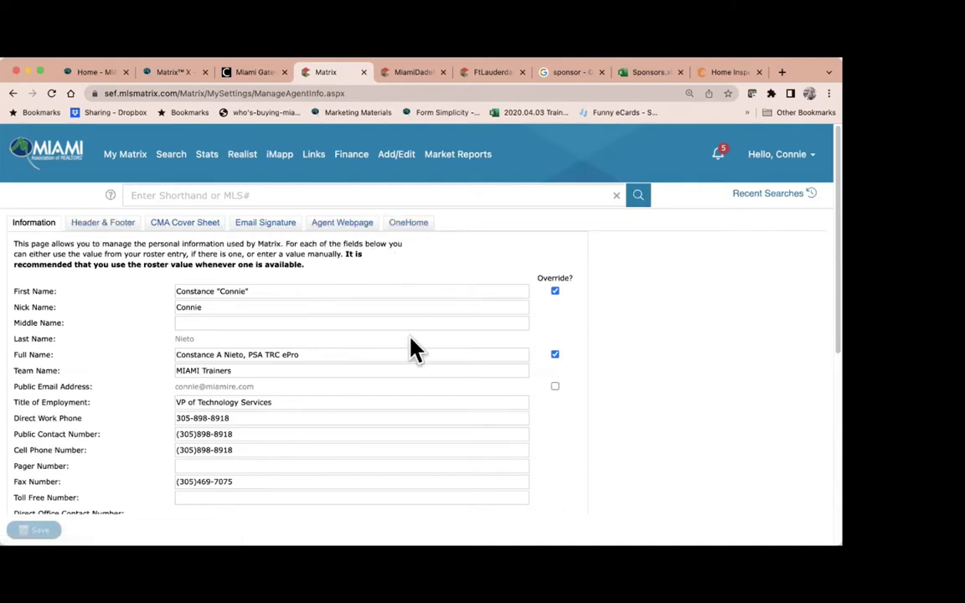
{"action": "scroll", "coordinate": [410, 347], "scroll_direction": "down", "scroll_amount": 1}
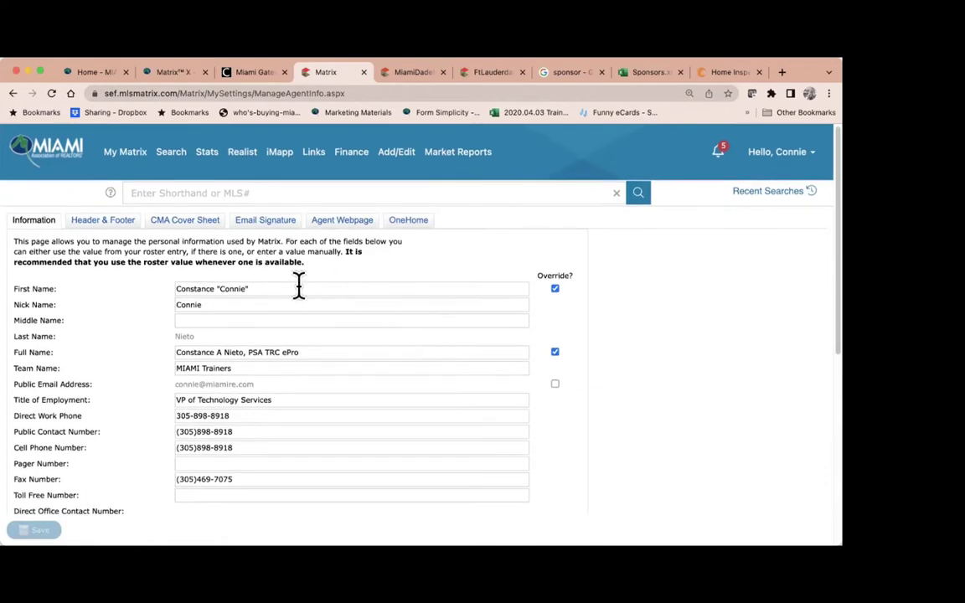
{"action": "left_click", "coordinate": [248, 288]}
{"action": "left_click_drag", "start_coordinate": [248, 288], "coordinate": [216, 288]}
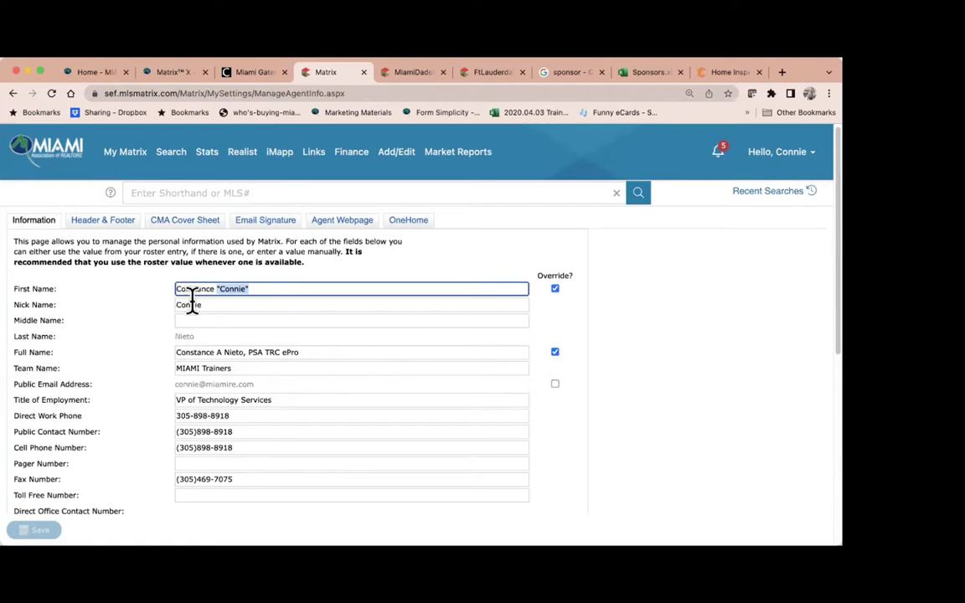
{"action": "left_click_drag", "start_coordinate": [201, 305], "coordinate": [163, 308]}
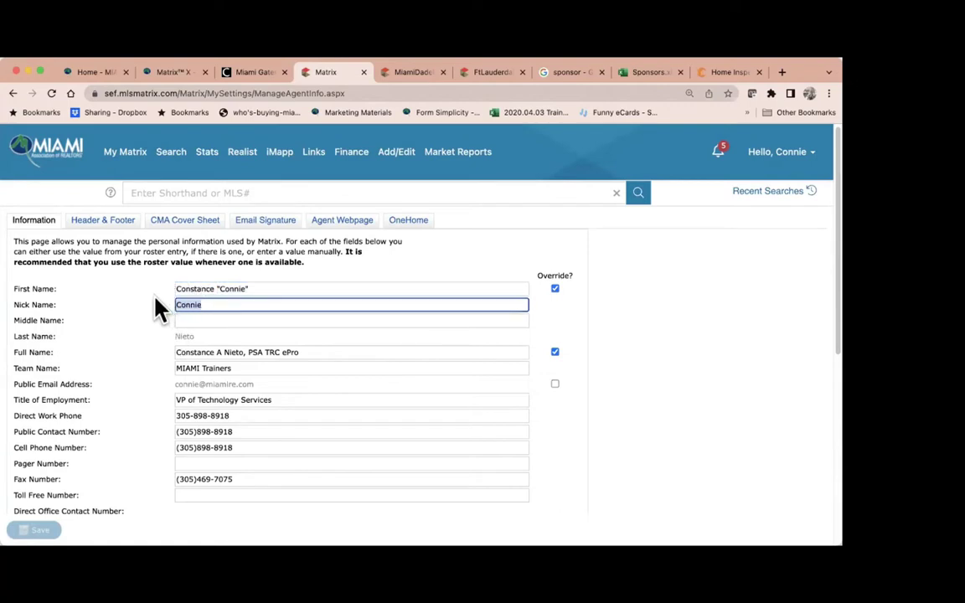
{"action": "left_click_drag", "start_coordinate": [306, 352], "coordinate": [244, 339]}
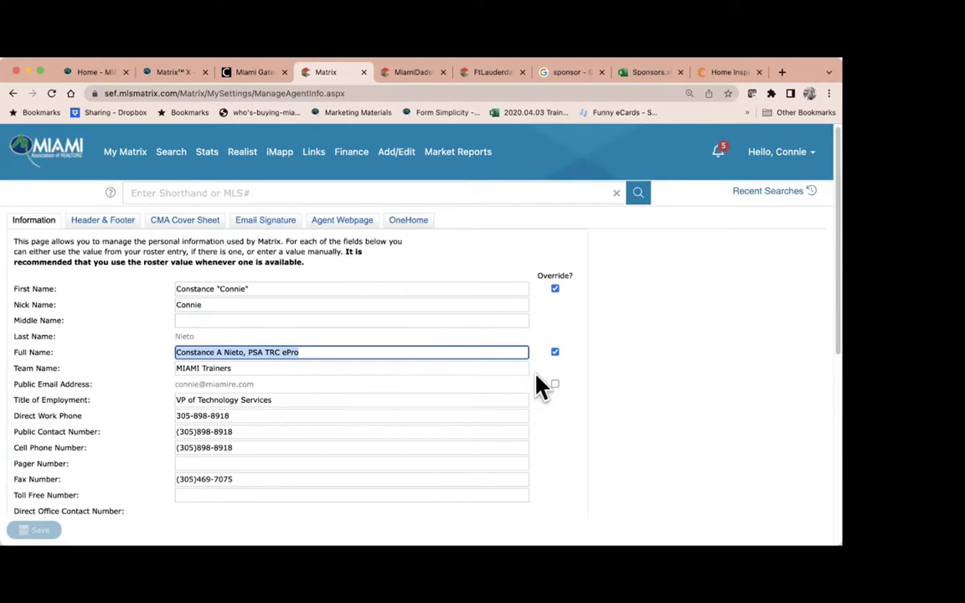
Toggle the Full Name Override off and back on, keeping the custom full name.
{"action": "left_click", "coordinate": [555, 352]}
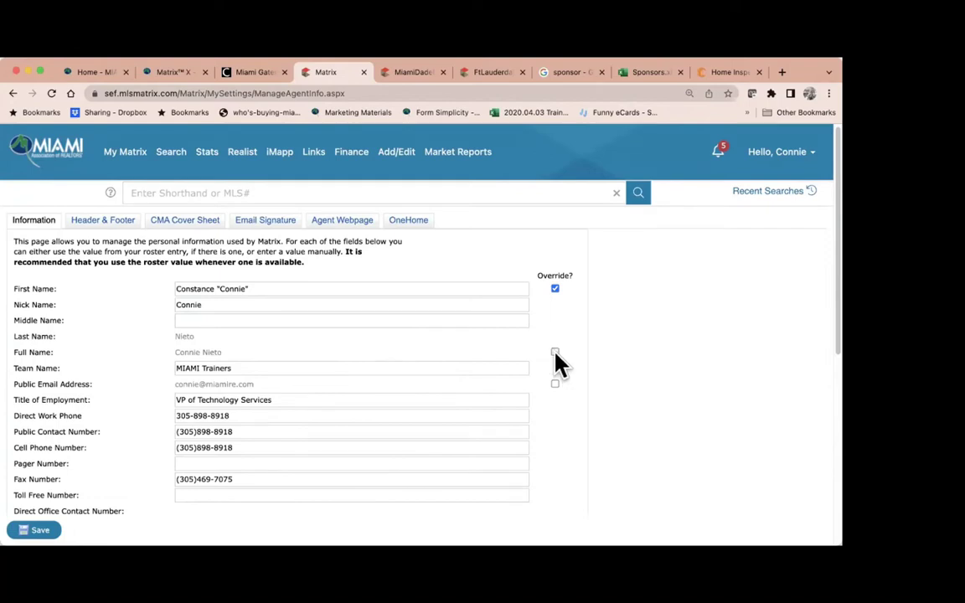
{"action": "left_click", "coordinate": [555, 353]}
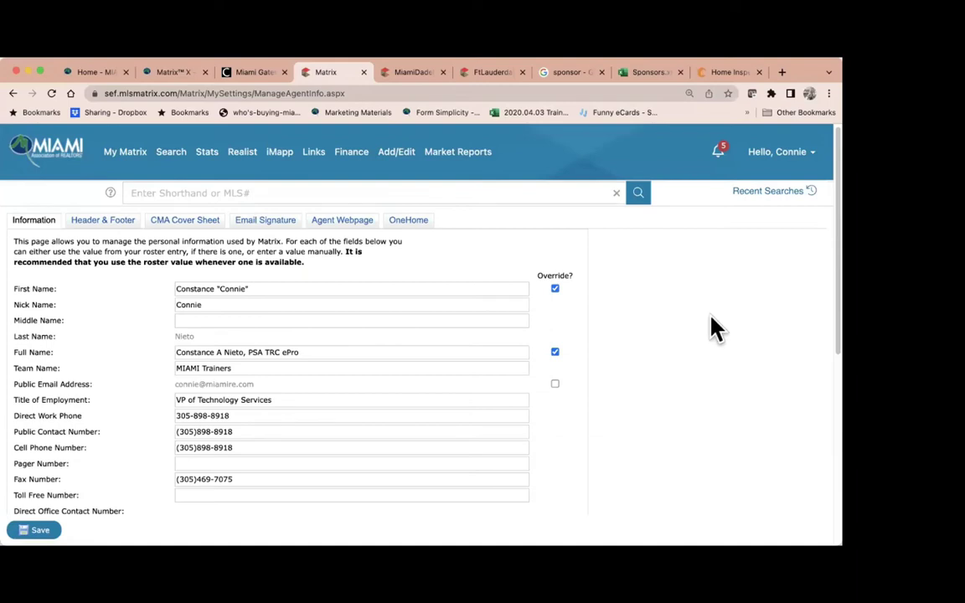
{"action": "left_click", "coordinate": [771, 159]}
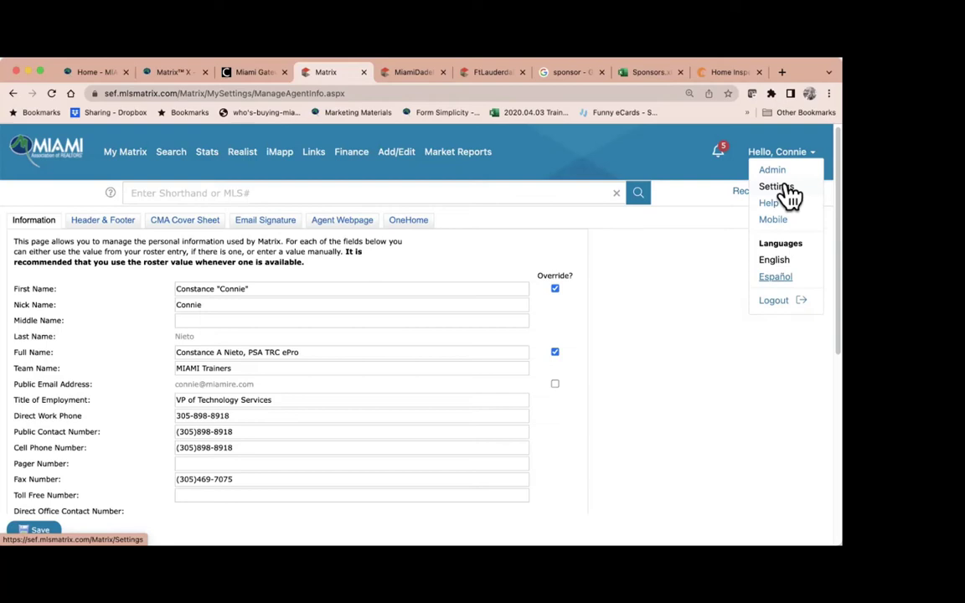
Turn the Public Email Address Override on and off, leaving the roster email in place.
{"action": "left_click", "coordinate": [555, 385]}
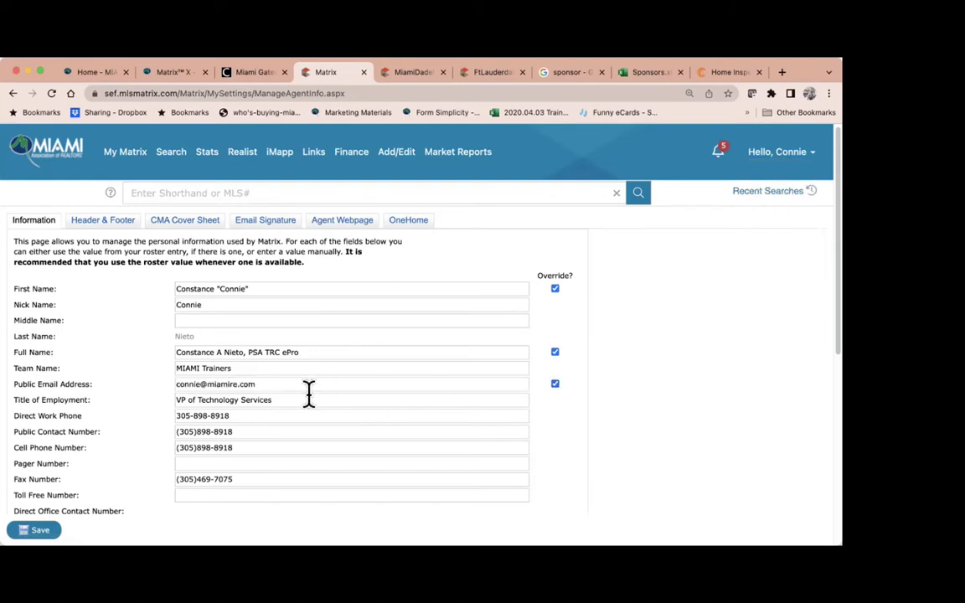
{"action": "left_click_drag", "start_coordinate": [264, 382], "coordinate": [99, 390]}
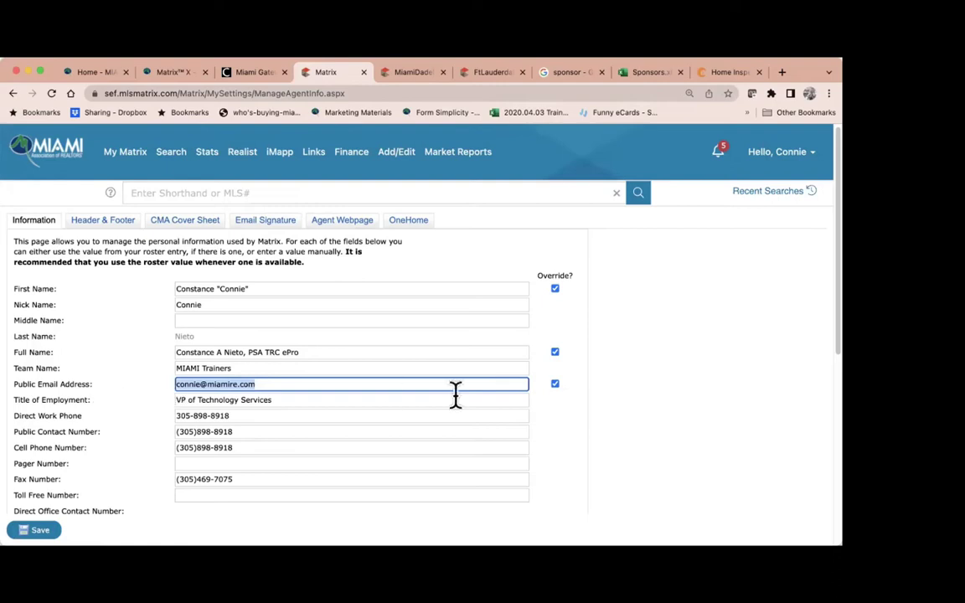
{"action": "left_click", "coordinate": [555, 385]}
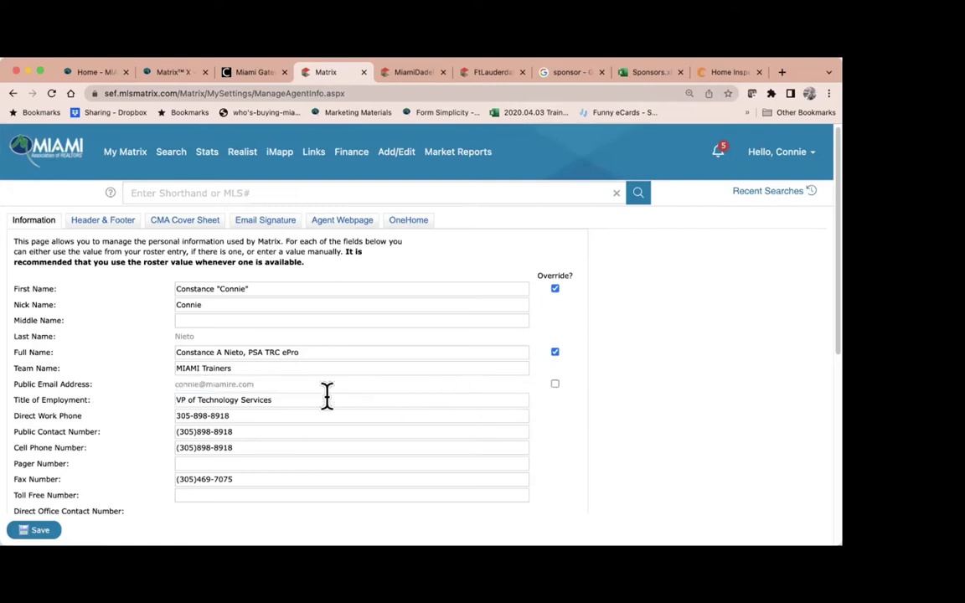
{"action": "left_click_drag", "start_coordinate": [289, 400], "coordinate": [151, 407]}
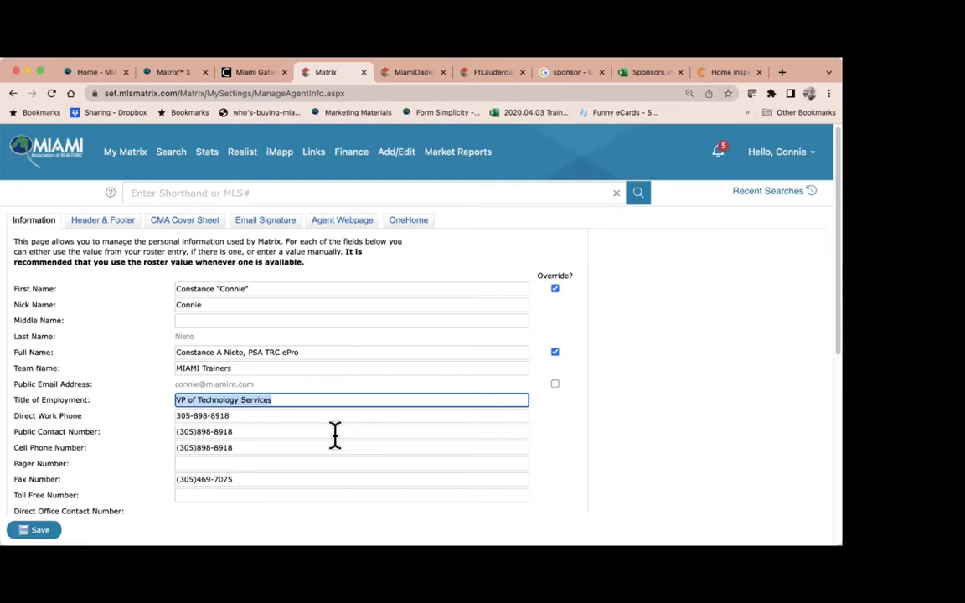
{"action": "scroll", "coordinate": [346, 414], "scroll_direction": "down", "scroll_amount": 2}
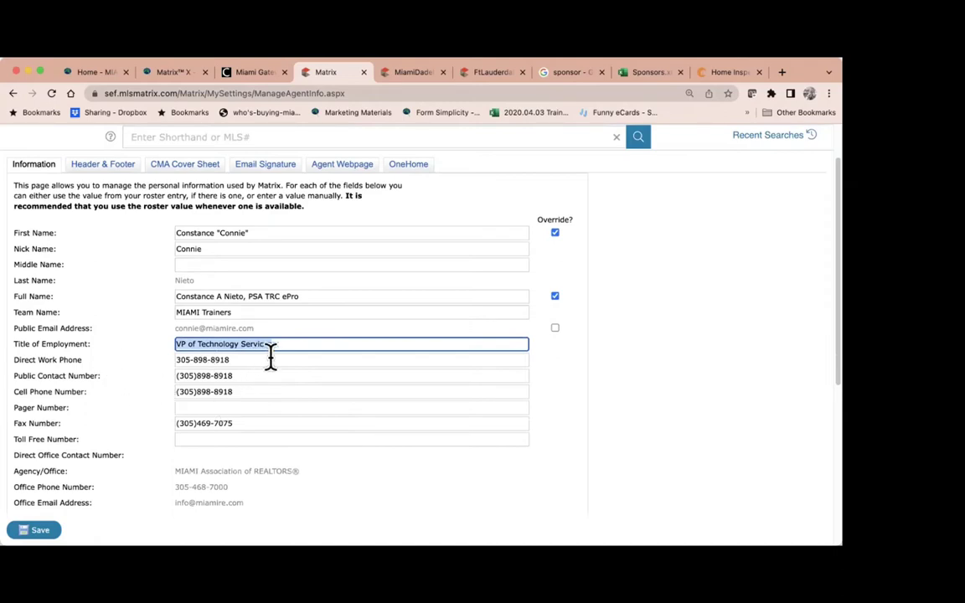
{"action": "scroll", "coordinate": [295, 360], "scroll_direction": "down", "scroll_amount": 1}
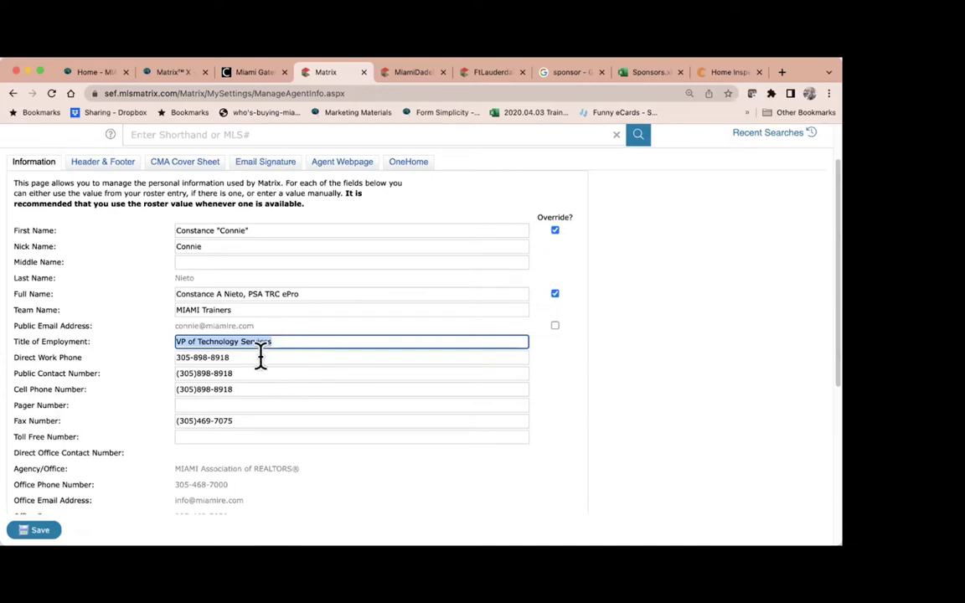
{"action": "left_click_drag", "start_coordinate": [257, 358], "coordinate": [144, 366]}
{"action": "left_click_drag", "start_coordinate": [243, 373], "coordinate": [121, 384]}
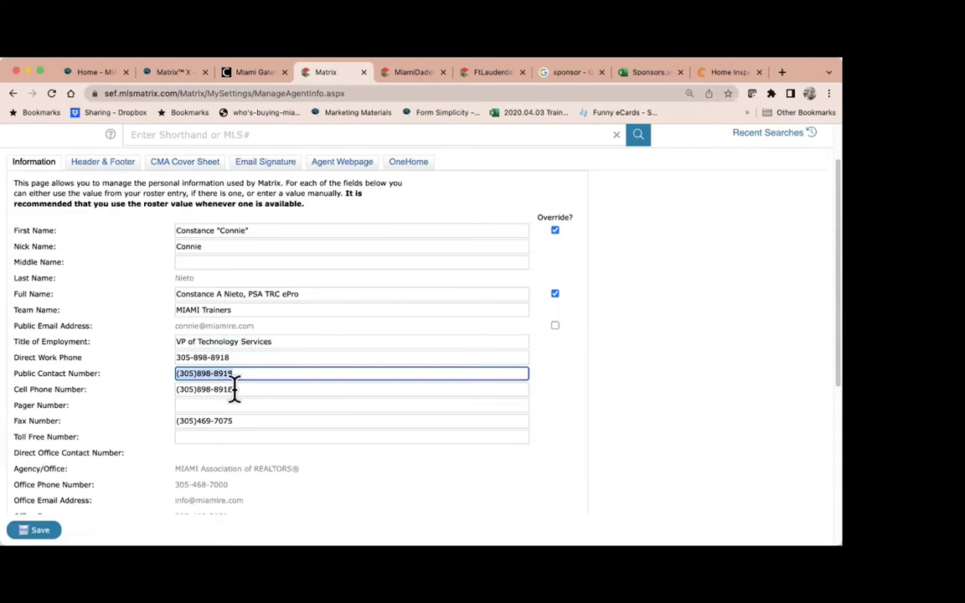
{"action": "left_click_drag", "start_coordinate": [233, 390], "coordinate": [103, 391]}
{"action": "key", "text": "BackSpace"}
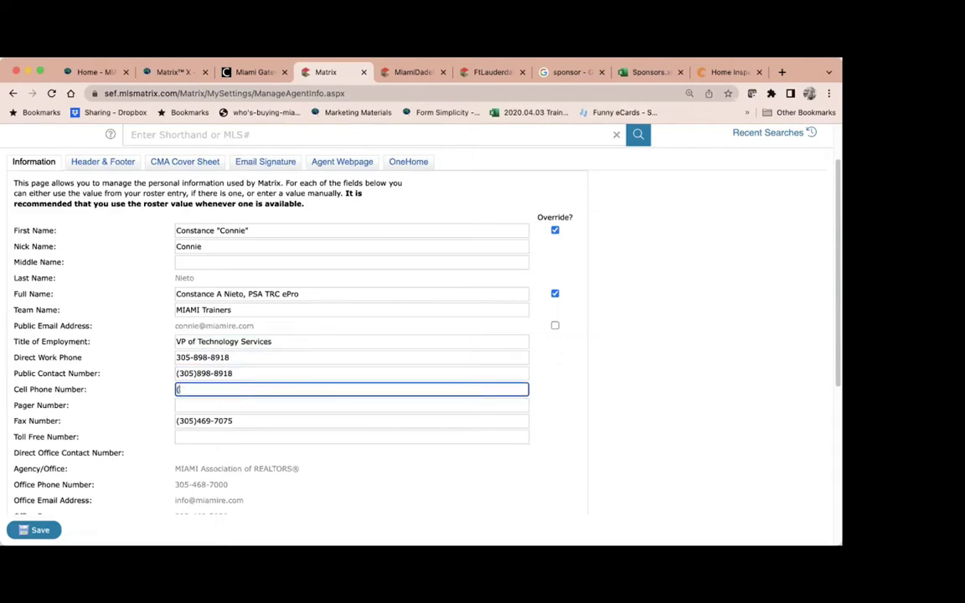
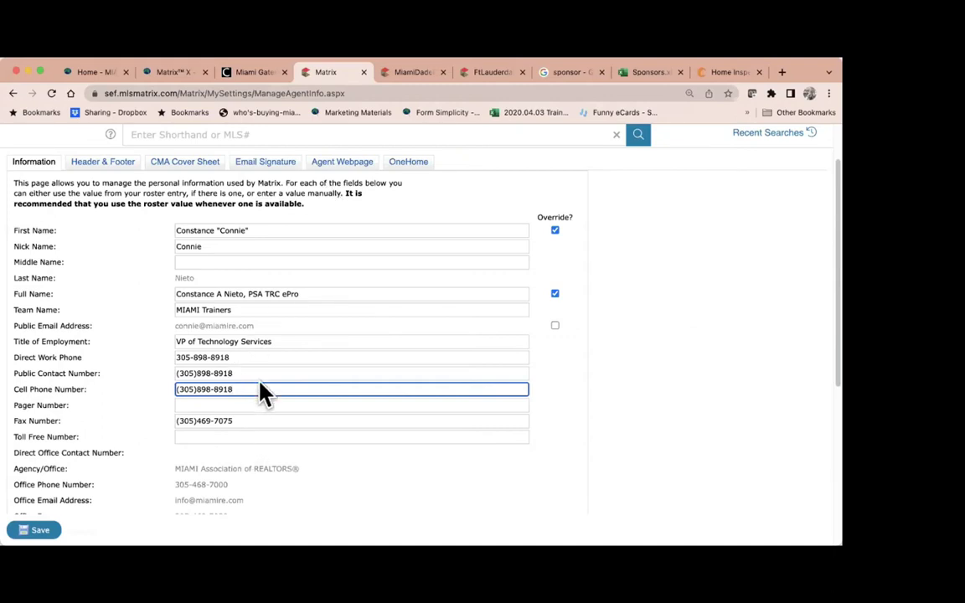
{"action": "scroll", "coordinate": [260, 387], "scroll_direction": "down", "scroll_amount": 3}
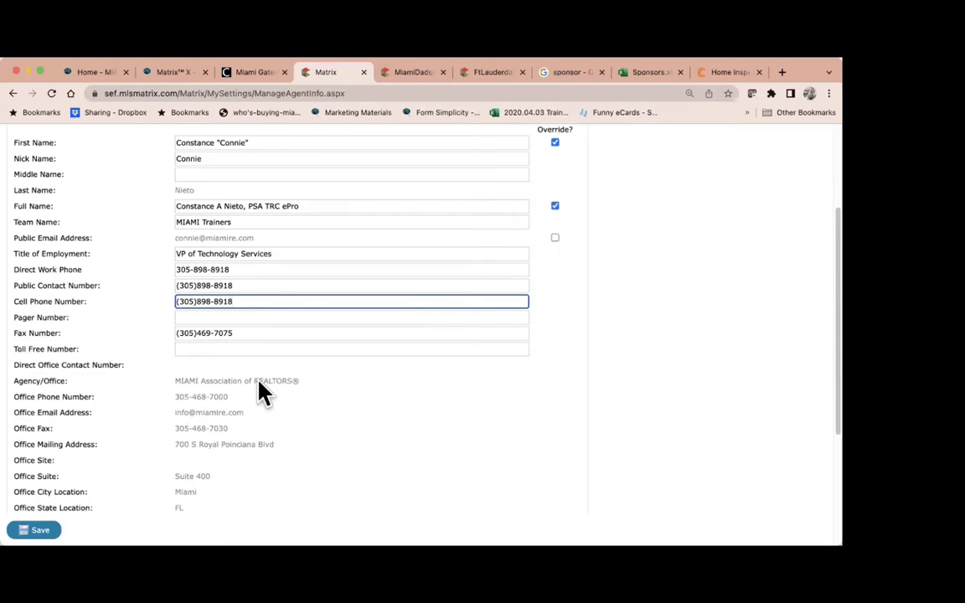
{"action": "left_click", "coordinate": [247, 333]}
{"action": "left_click_drag", "start_coordinate": [247, 332], "coordinate": [150, 339]}
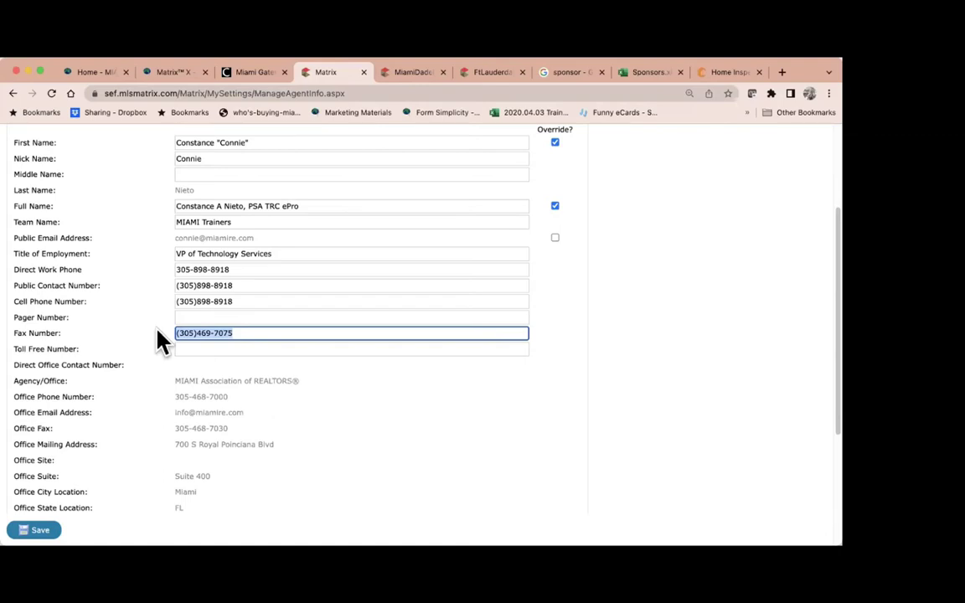
{"action": "left_click", "coordinate": [206, 349]}
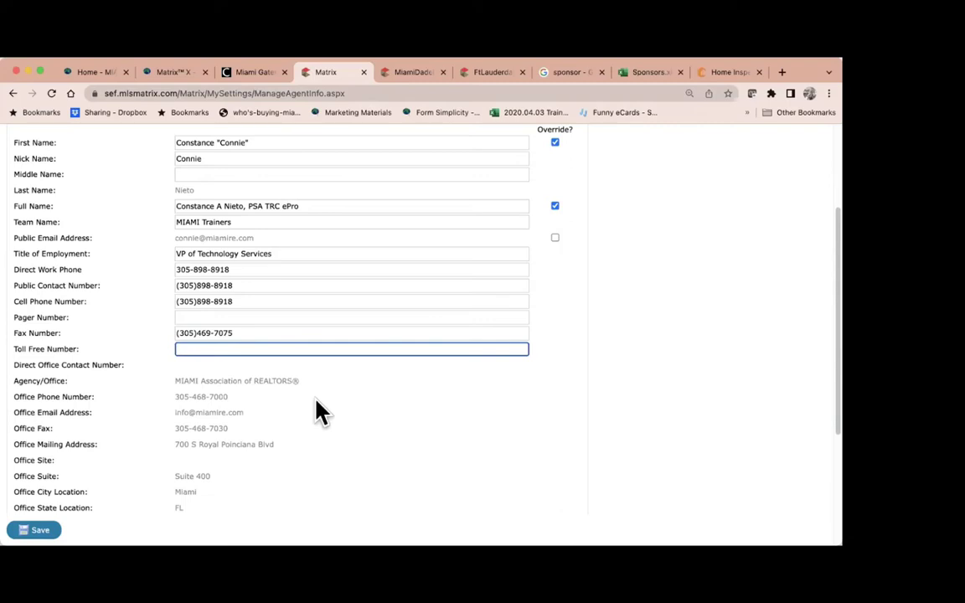
Check the Tag Line 'live the dream!' and scroll back to the top of the form.
{"action": "scroll", "coordinate": [318, 411], "scroll_direction": "down", "scroll_amount": 3}
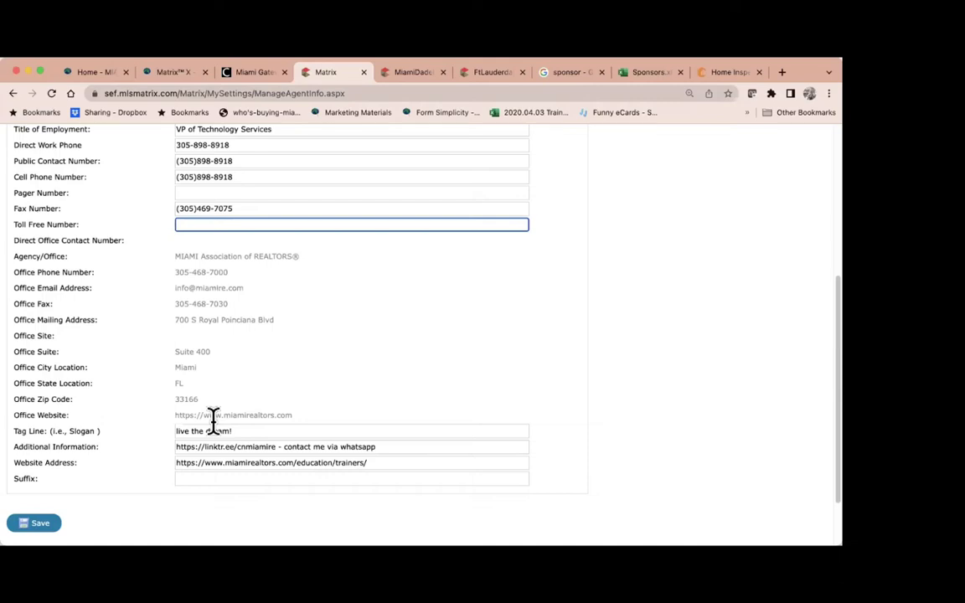
{"action": "scroll", "coordinate": [226, 410], "scroll_direction": "down", "scroll_amount": 2}
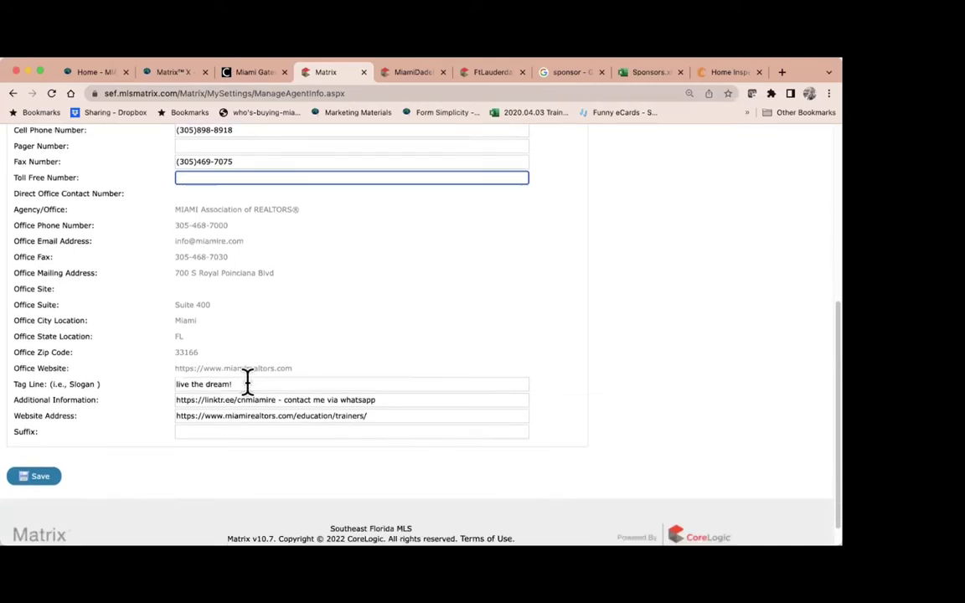
{"action": "left_click_drag", "start_coordinate": [248, 382], "coordinate": [155, 389]}
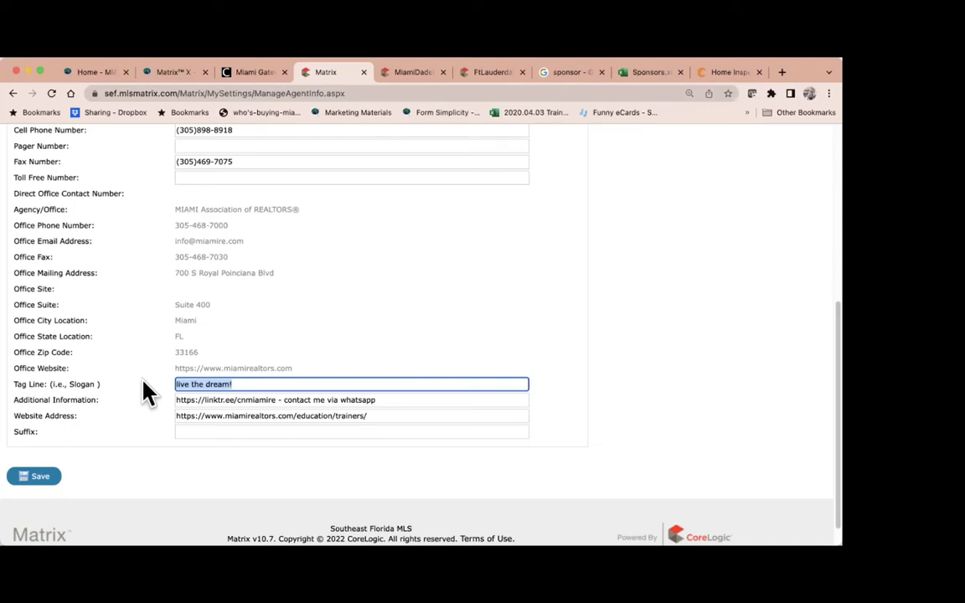
{"action": "scroll", "coordinate": [147, 391], "scroll_direction": "up", "scroll_amount": 10}
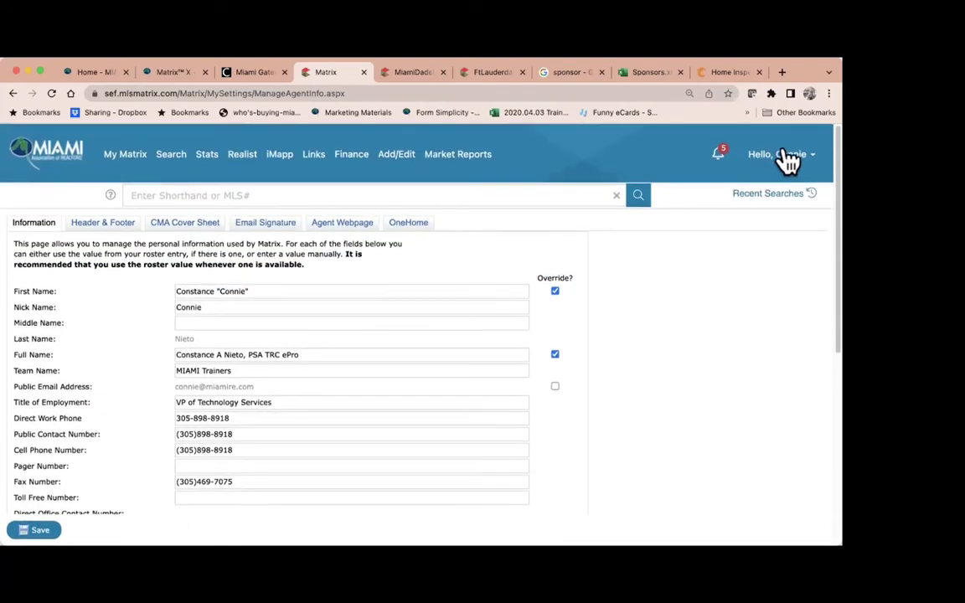
{"action": "left_click", "coordinate": [785, 158]}
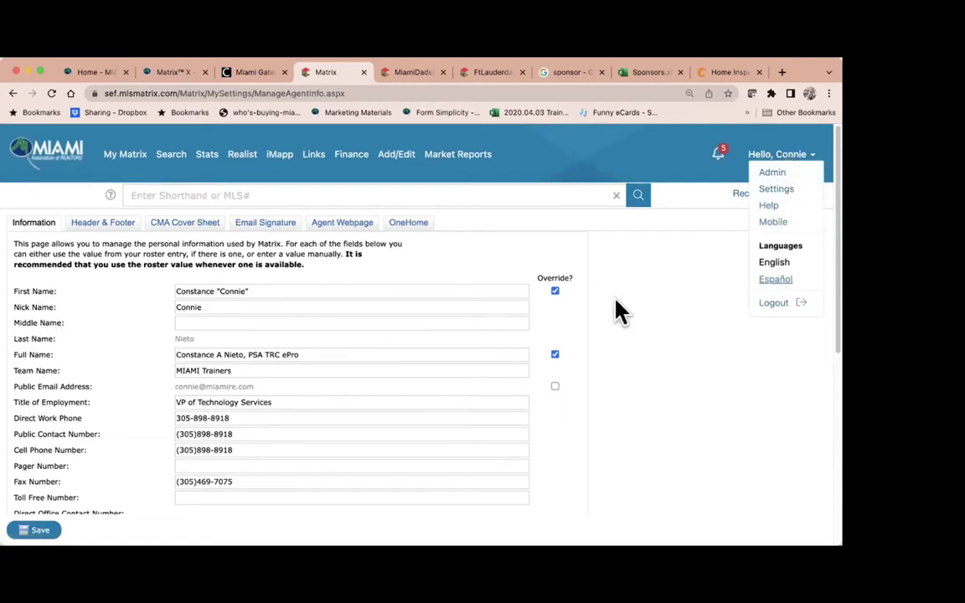
{"action": "scroll", "coordinate": [639, 302], "scroll_direction": "down", "scroll_amount": 5}
{"action": "scroll", "coordinate": [638, 302], "scroll_direction": "down", "scroll_amount": 4}
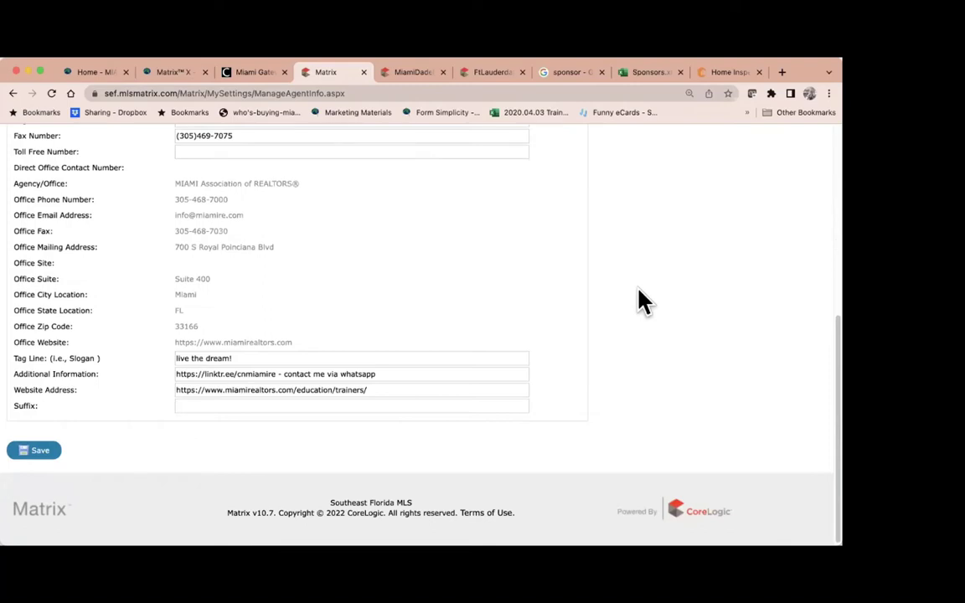
Select the Additional Information Linktree text, then the full Website Address URL.
{"action": "left_click_drag", "start_coordinate": [416, 367], "coordinate": [174, 358]}
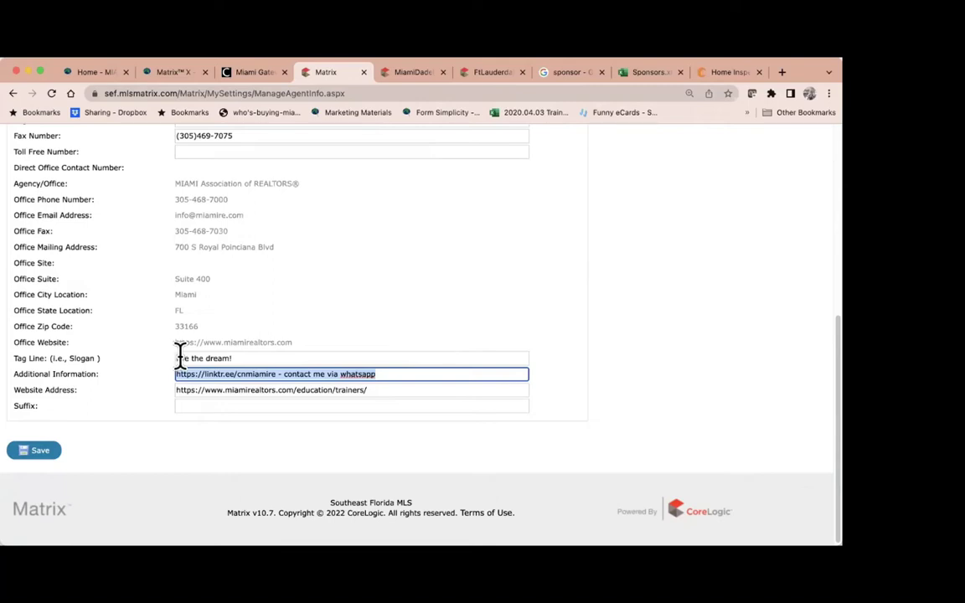
{"action": "left_click", "coordinate": [404, 388]}
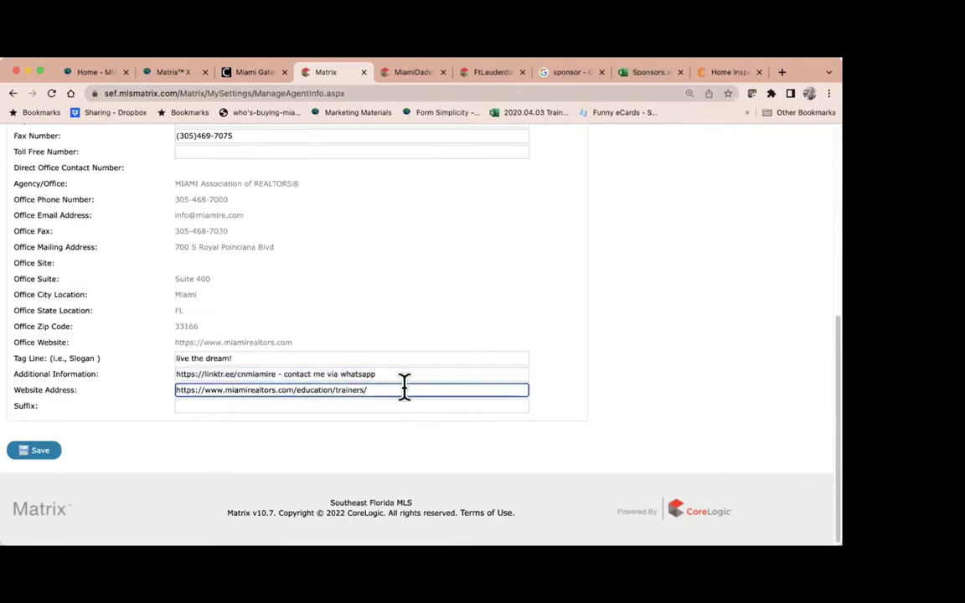
{"action": "left_click_drag", "start_coordinate": [404, 388], "coordinate": [179, 387]}
{"action": "key", "text": "cmd+c"}
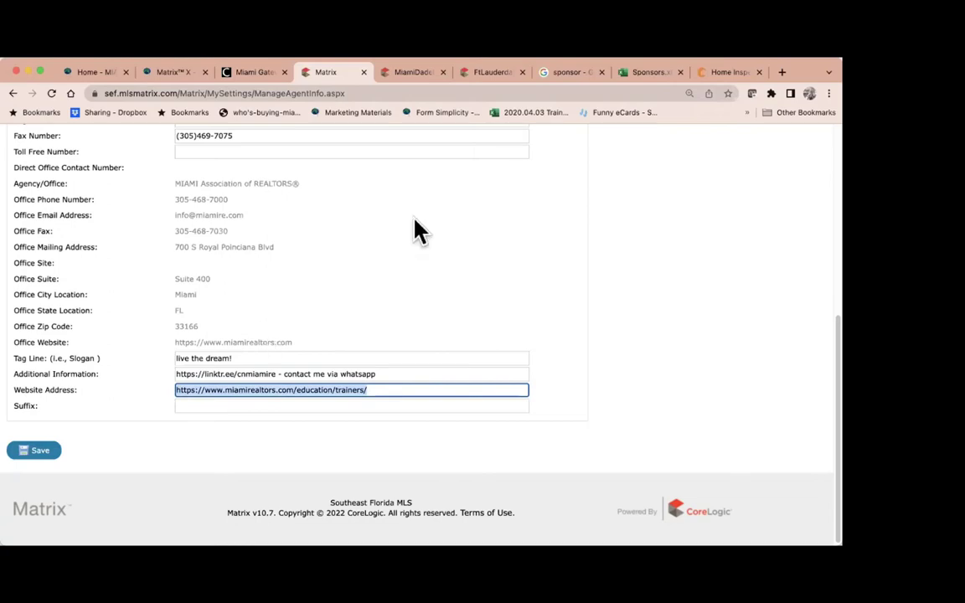
Load the pasted trainers URL in a new tab and look through the trainers page.
{"action": "left_click", "coordinate": [783, 72]}
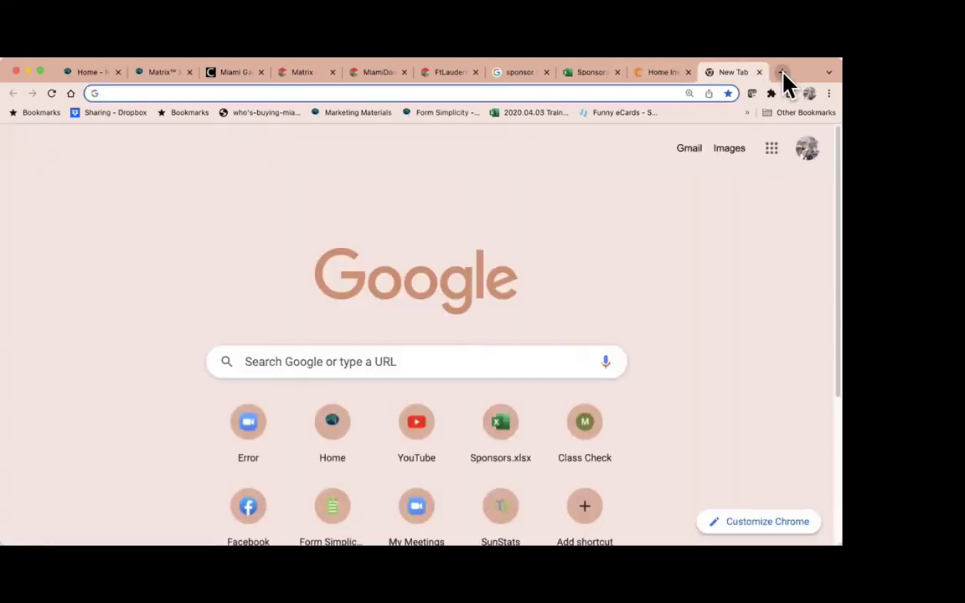
{"action": "key", "text": "cmd+v"}
{"action": "key", "text": "Return"}
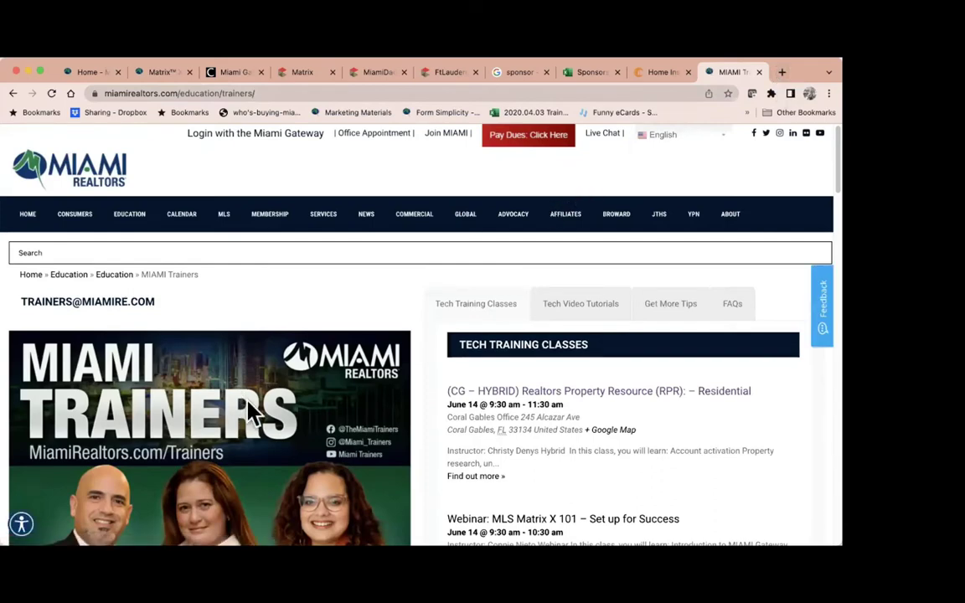
{"action": "scroll", "coordinate": [256, 415], "scroll_direction": "down", "scroll_amount": 3}
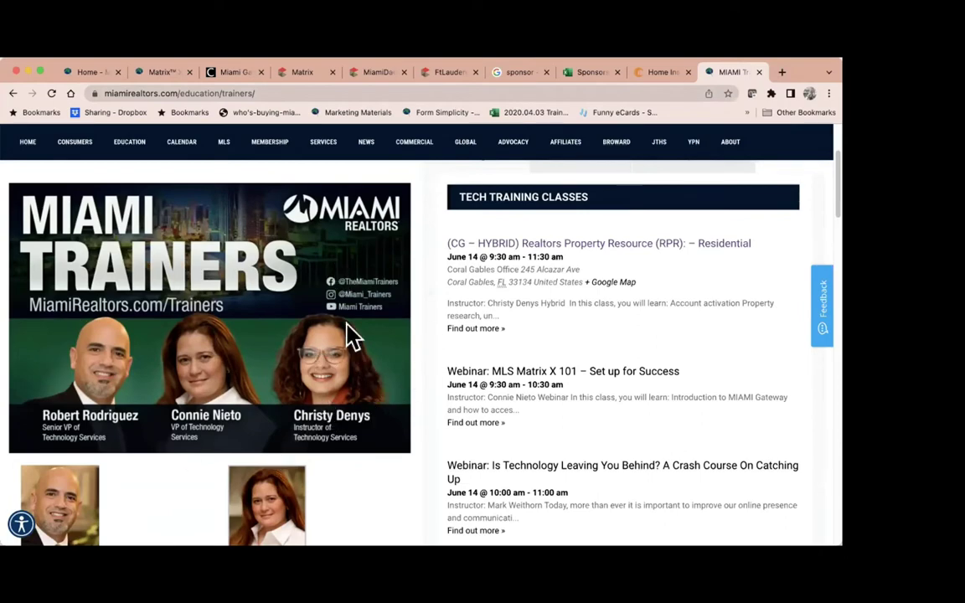
{"action": "scroll", "coordinate": [353, 337], "scroll_direction": "down", "scroll_amount": 2}
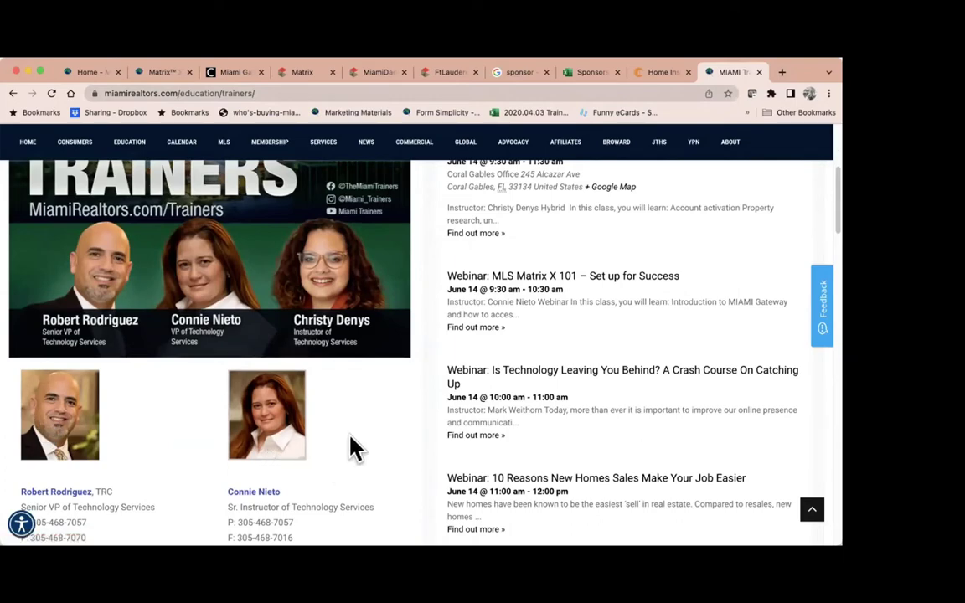
{"action": "scroll", "coordinate": [352, 448], "scroll_direction": "down", "scroll_amount": 1}
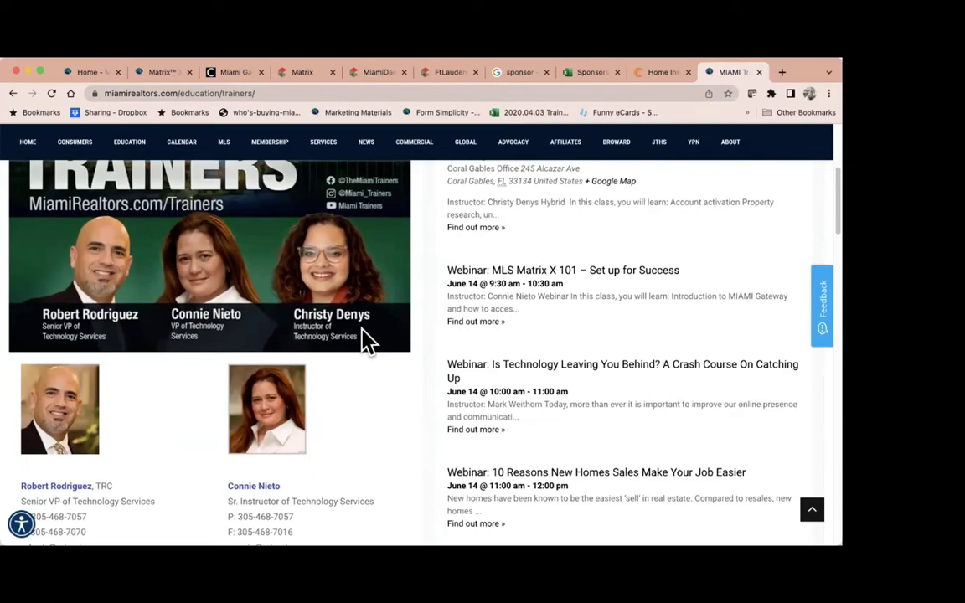
{"action": "scroll", "coordinate": [366, 342], "scroll_direction": "up", "scroll_amount": 5}
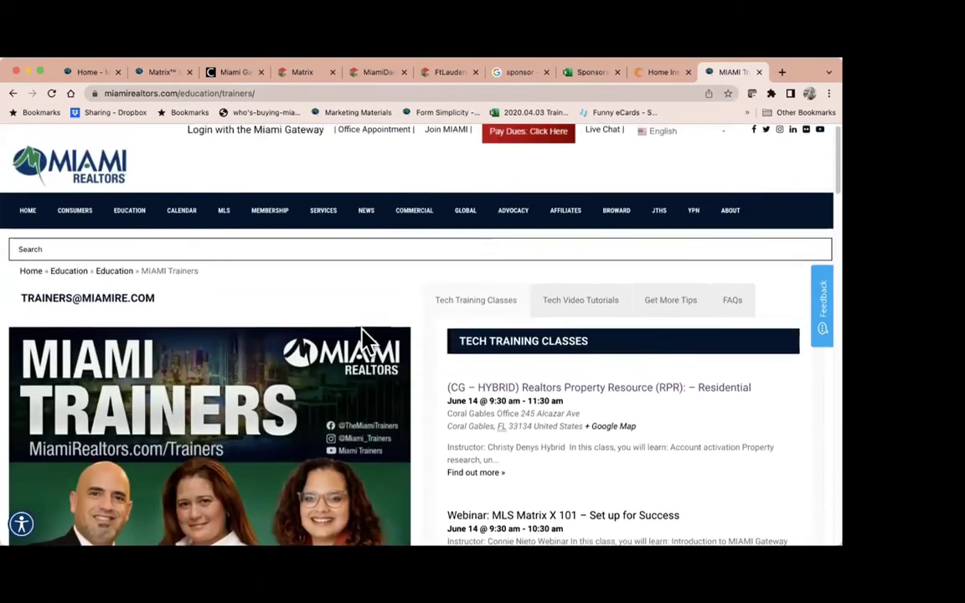
{"action": "scroll", "coordinate": [385, 348], "scroll_direction": "down", "scroll_amount": 1}
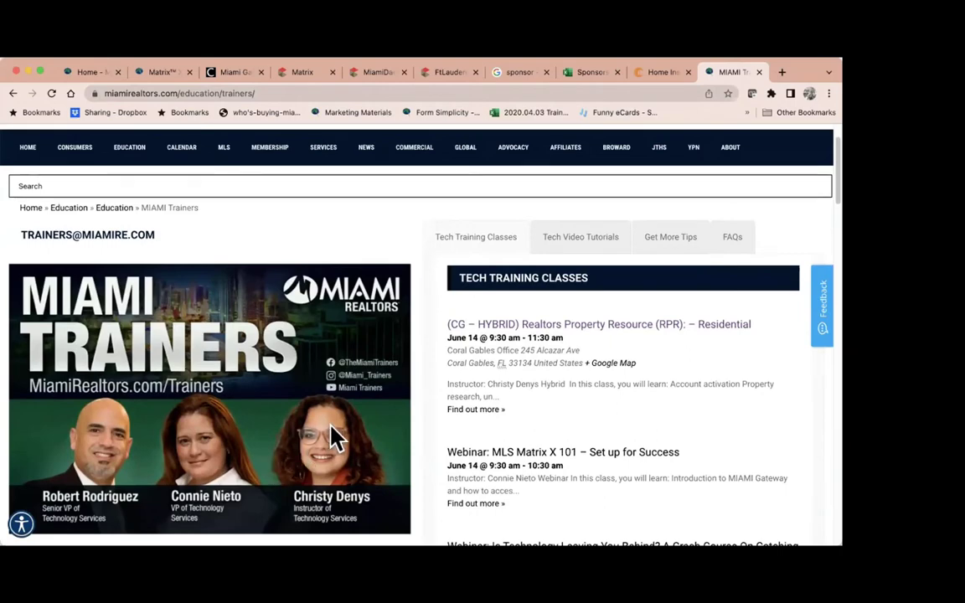
{"action": "scroll", "coordinate": [333, 442], "scroll_direction": "up", "scroll_amount": 3}
{"action": "scroll", "coordinate": [333, 442], "scroll_direction": "down", "scroll_amount": 3}
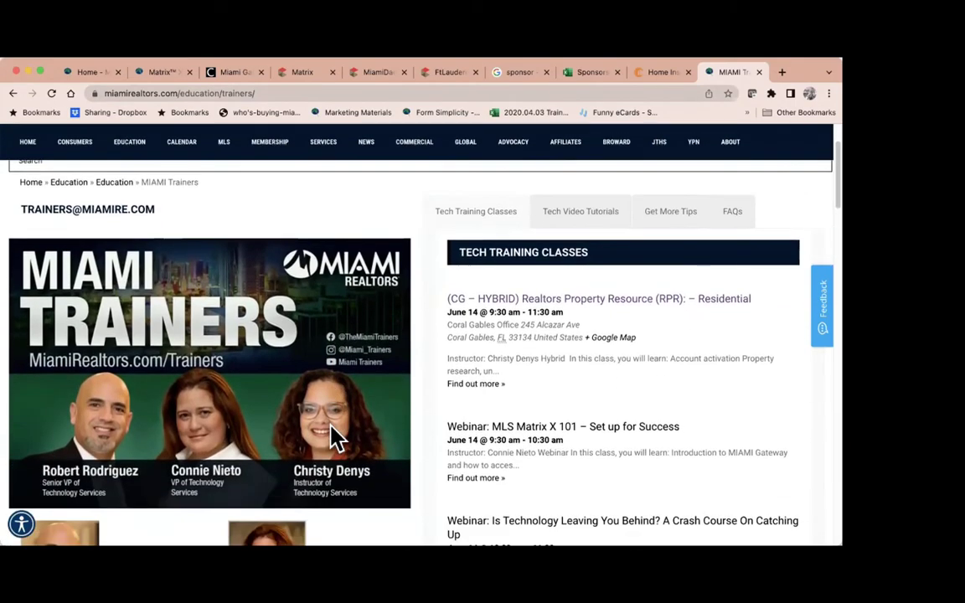
{"action": "scroll", "coordinate": [335, 436], "scroll_direction": "down", "scroll_amount": 2}
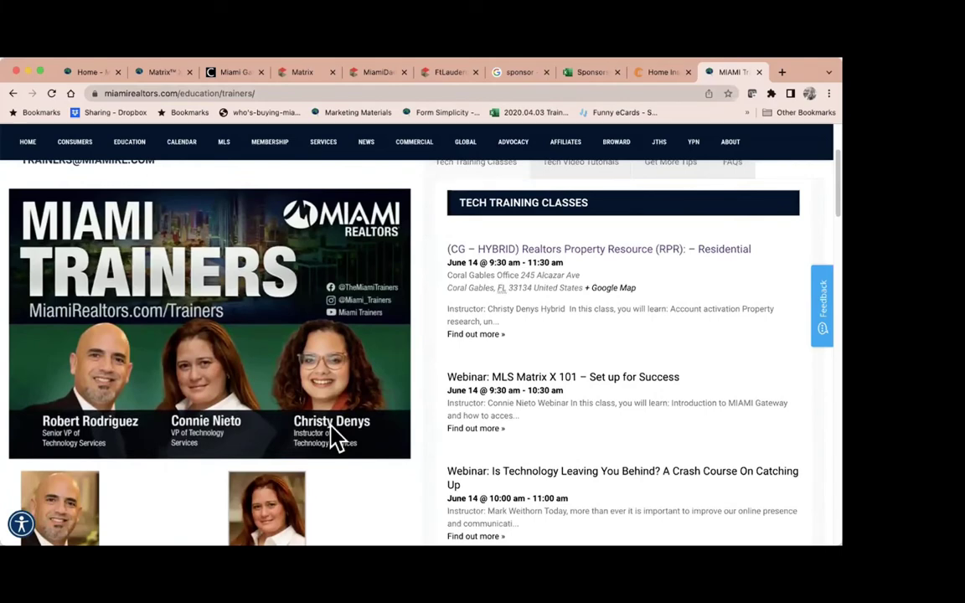
{"action": "scroll", "coordinate": [539, 373], "scroll_direction": "up", "scroll_amount": 3}
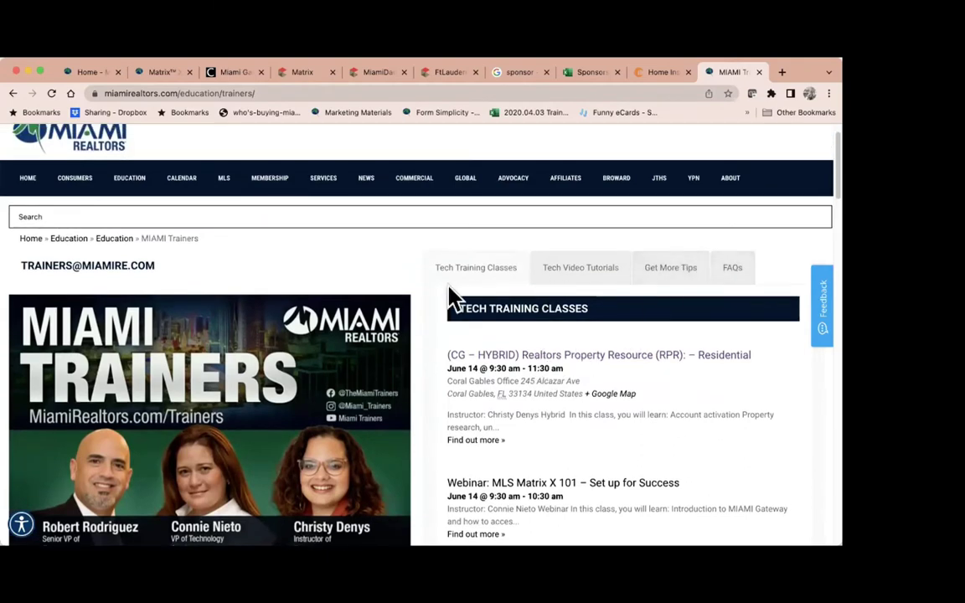
Copy the trainers page address and clear Matrix's old Website Address URL.
{"action": "left_click", "coordinate": [259, 93]}
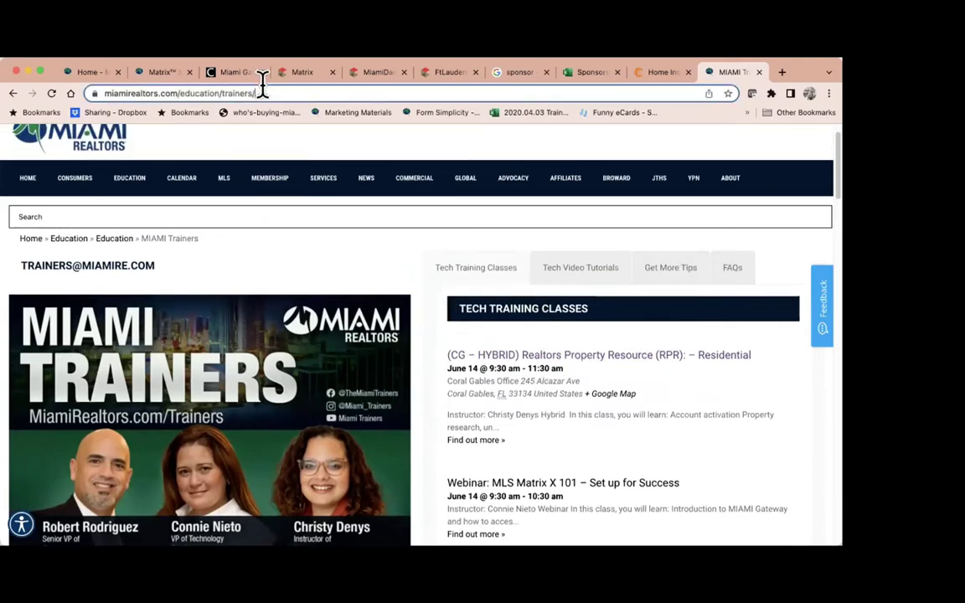
{"action": "right_click", "coordinate": [238, 95]}
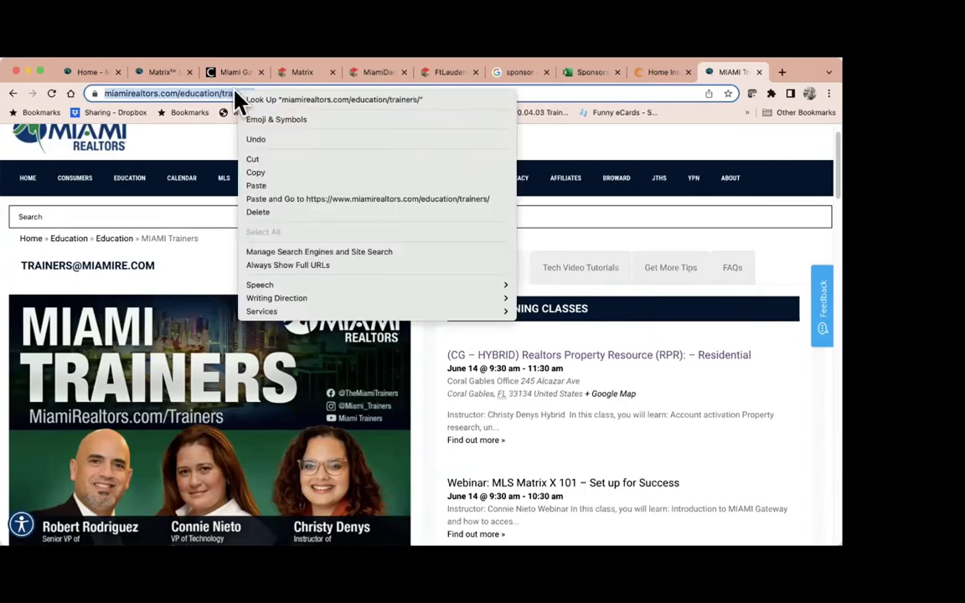
{"action": "left_click", "coordinate": [271, 174]}
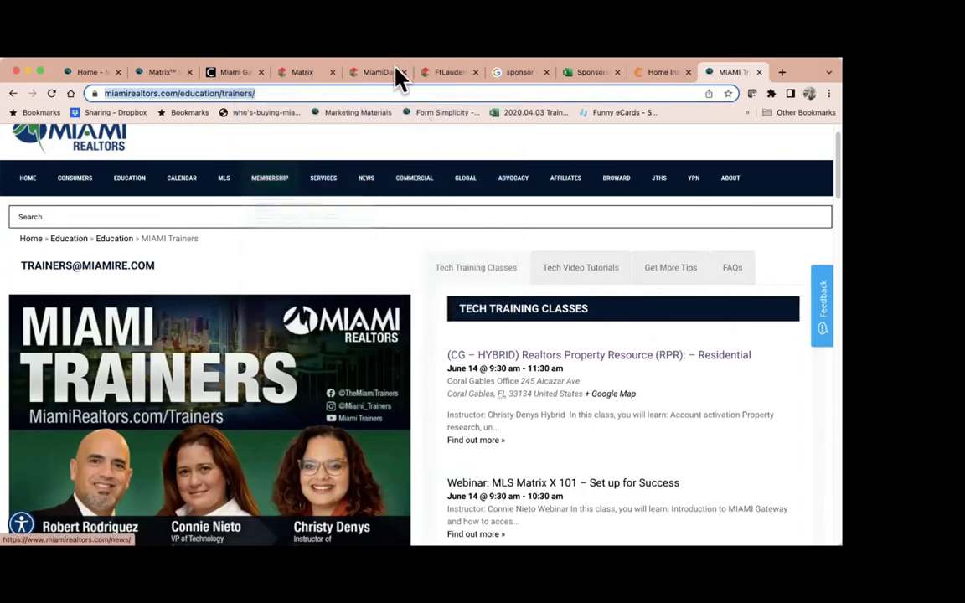
{"action": "left_click", "coordinate": [300, 73]}
{"action": "key", "text": "BackSpace"}
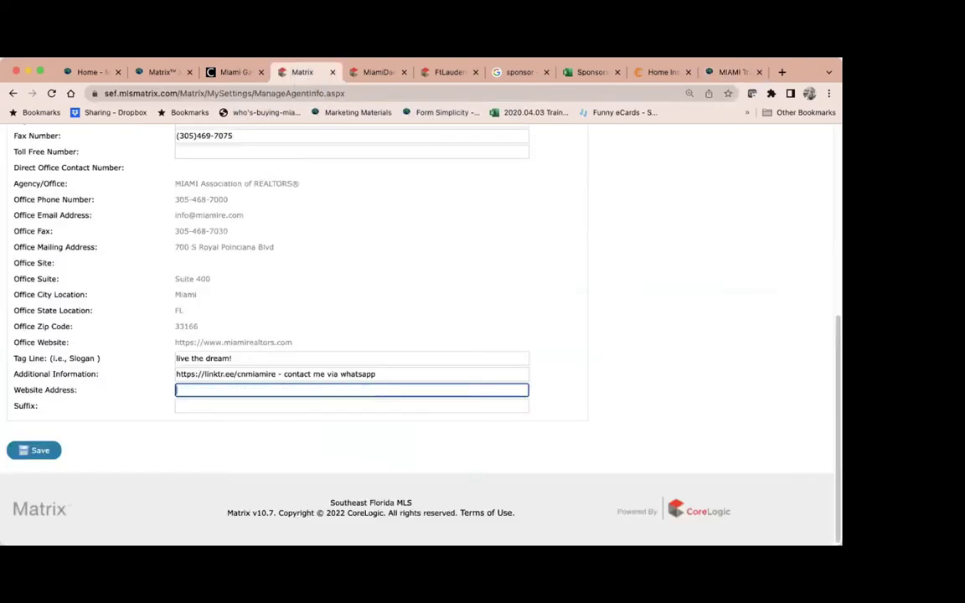
{"action": "right_click", "coordinate": [194, 389]}
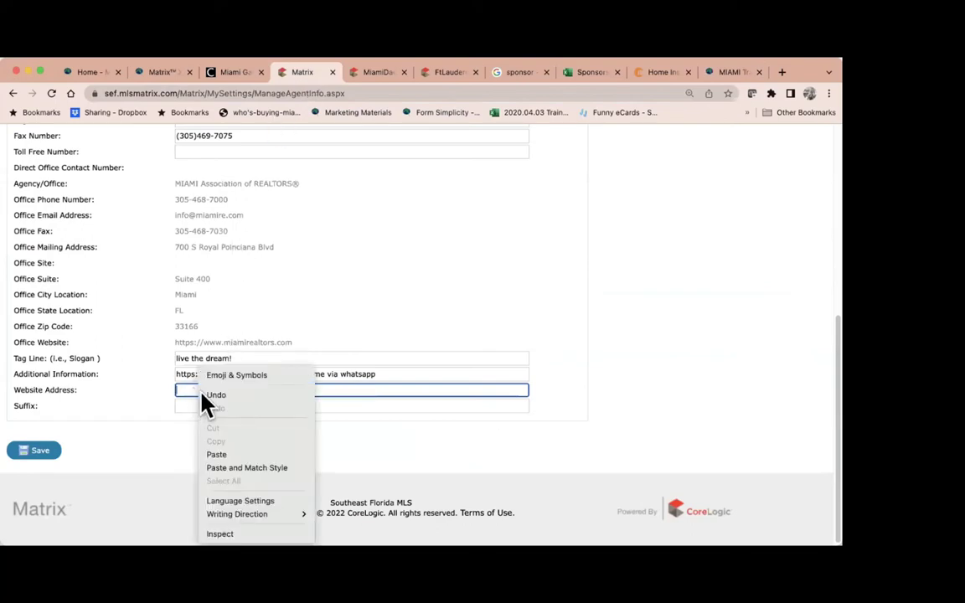
{"action": "left_click", "coordinate": [212, 453]}
{"action": "left_click_drag", "start_coordinate": [198, 389], "coordinate": [168, 395]}
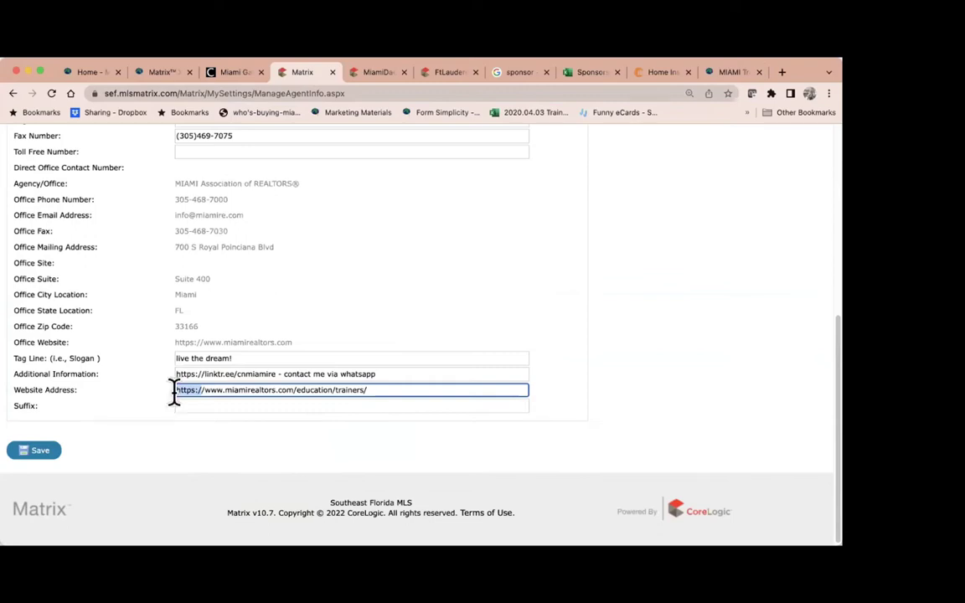
{"action": "key", "text": "Tab"}
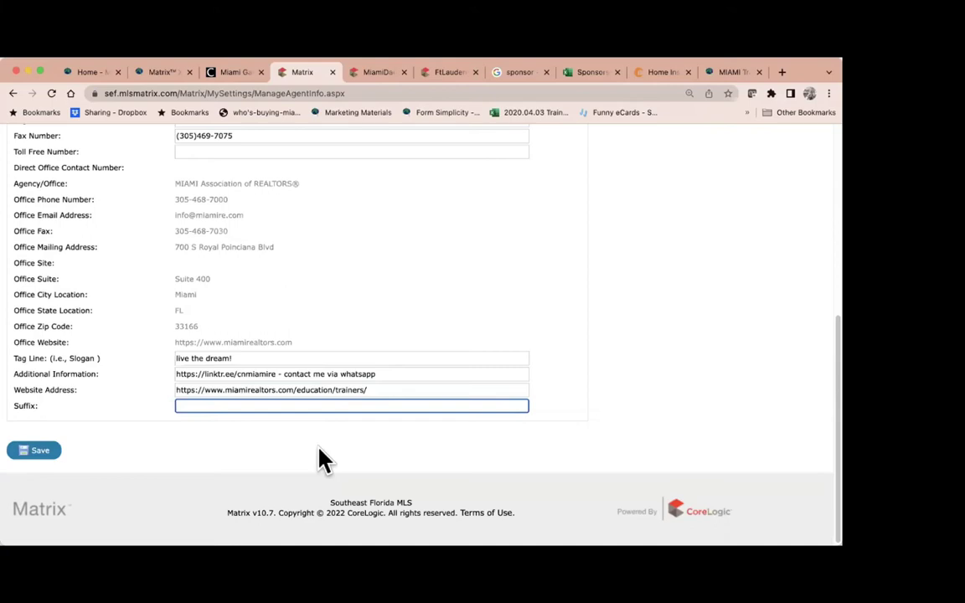
{"action": "left_click", "coordinate": [42, 452]}
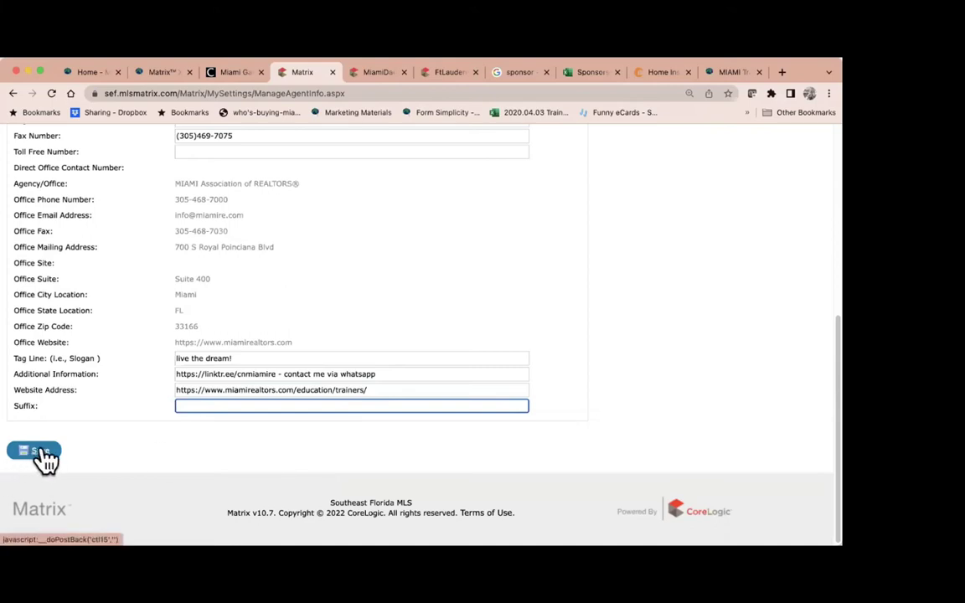
{"action": "scroll", "coordinate": [277, 194], "scroll_direction": "up", "scroll_amount": 5}
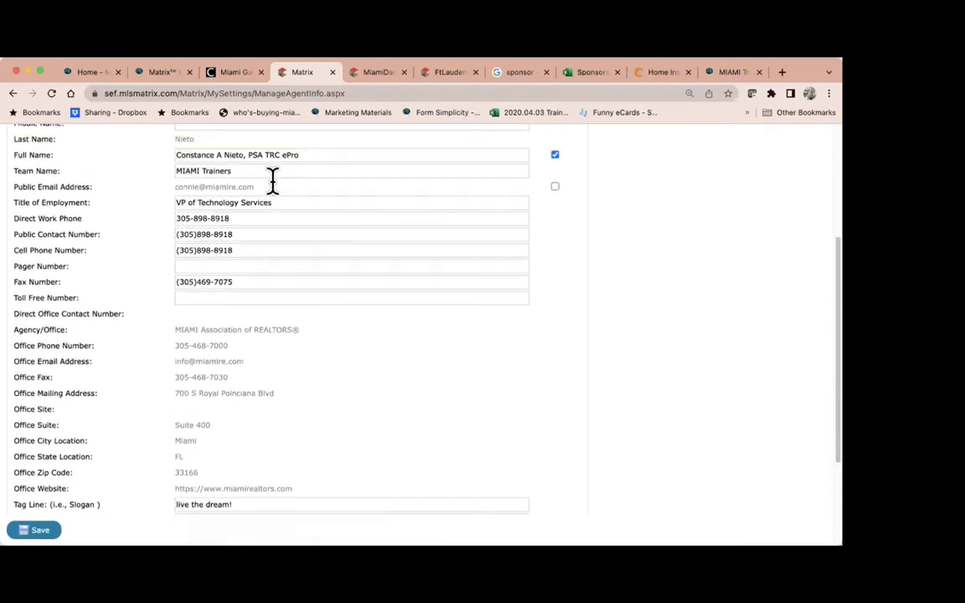
{"action": "scroll", "coordinate": [275, 193], "scroll_direction": "up", "scroll_amount": 2}
{"action": "scroll", "coordinate": [275, 193], "scroll_direction": "down", "scroll_amount": 4}
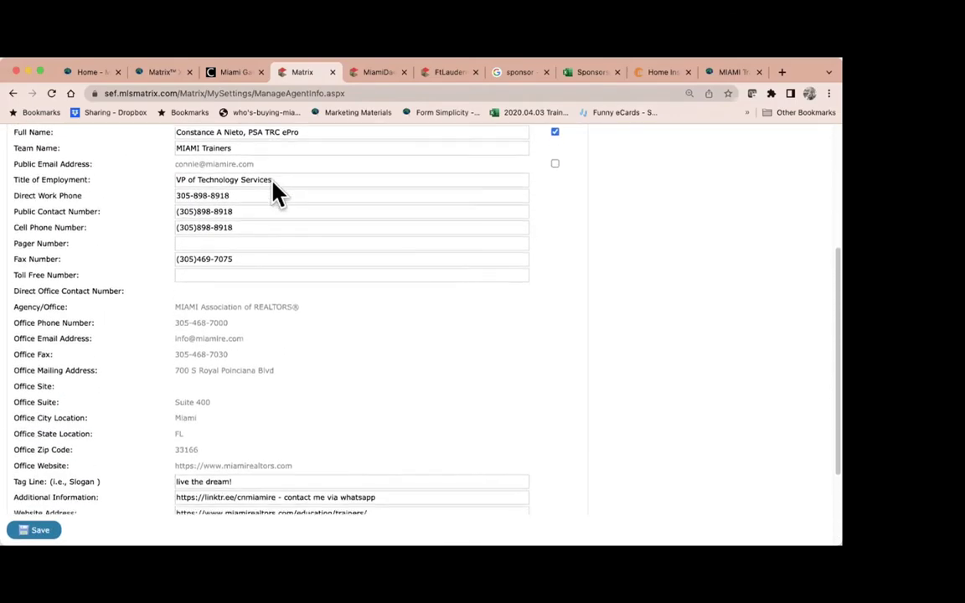
{"action": "left_click", "coordinate": [33, 533]}
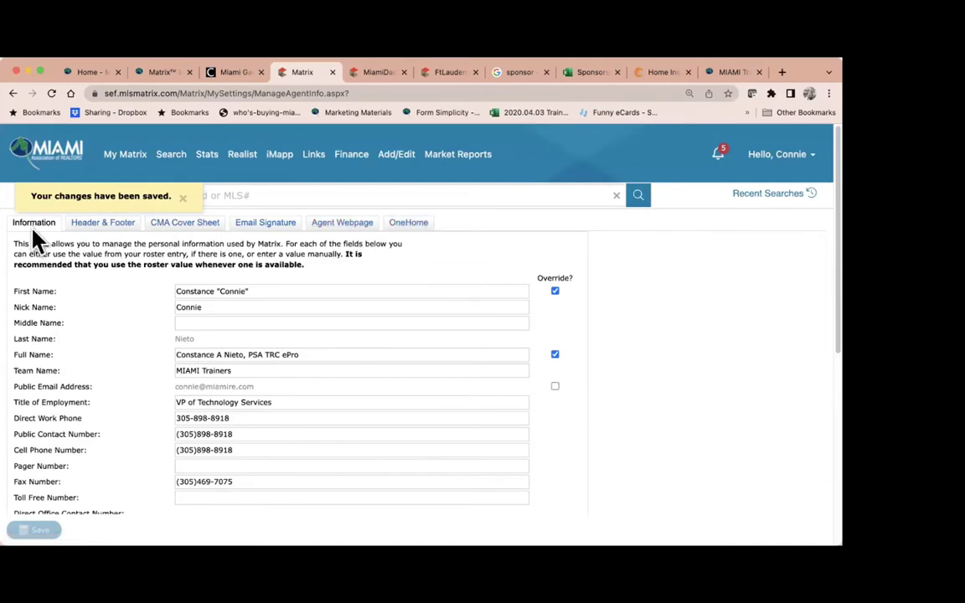
Open Header & Footer settings and browse the other print header banner images and themes.
{"action": "left_click", "coordinate": [101, 226]}
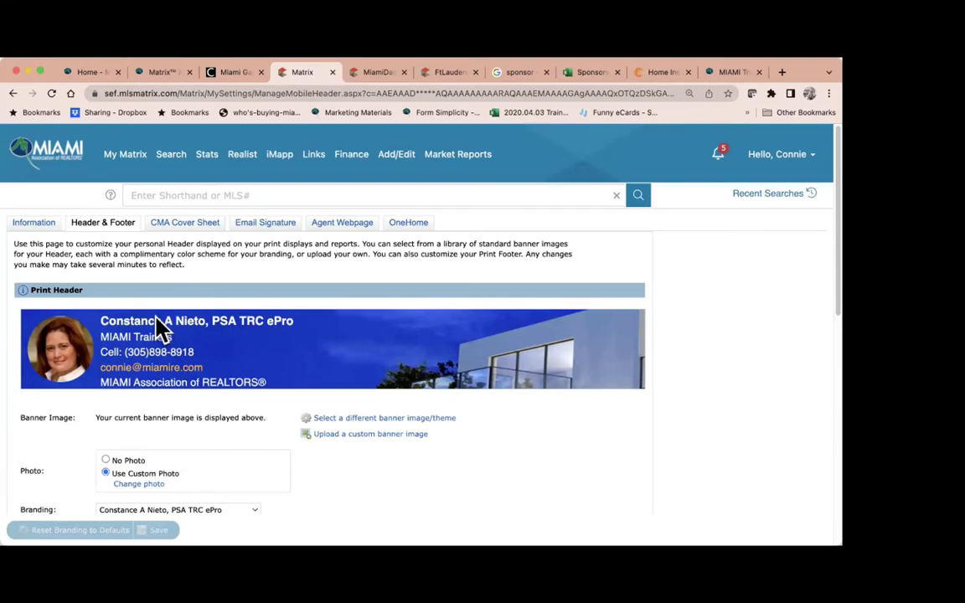
{"action": "scroll", "coordinate": [362, 388], "scroll_direction": "down", "scroll_amount": 3}
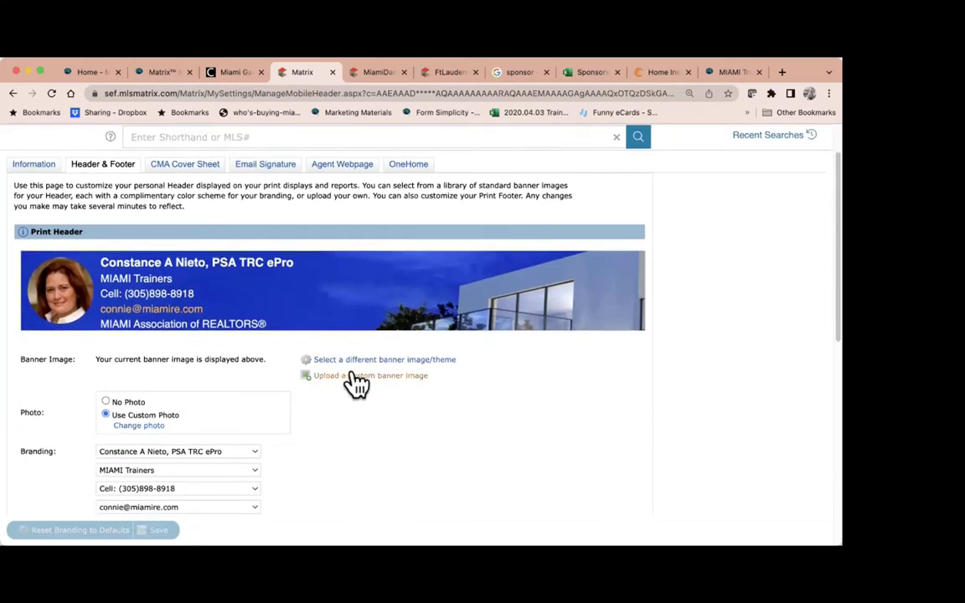
{"action": "left_click", "coordinate": [357, 379]}
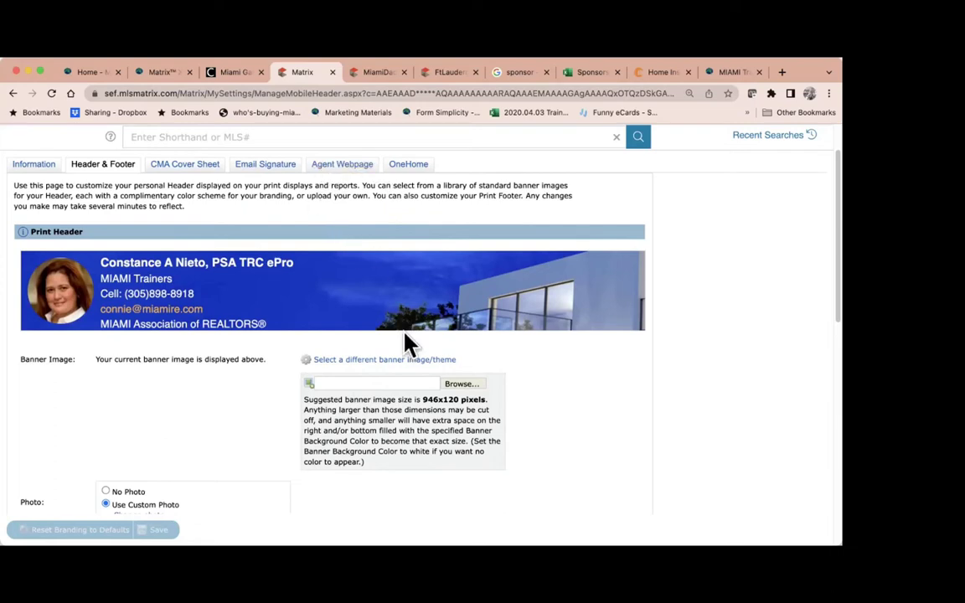
{"action": "left_click", "coordinate": [369, 360]}
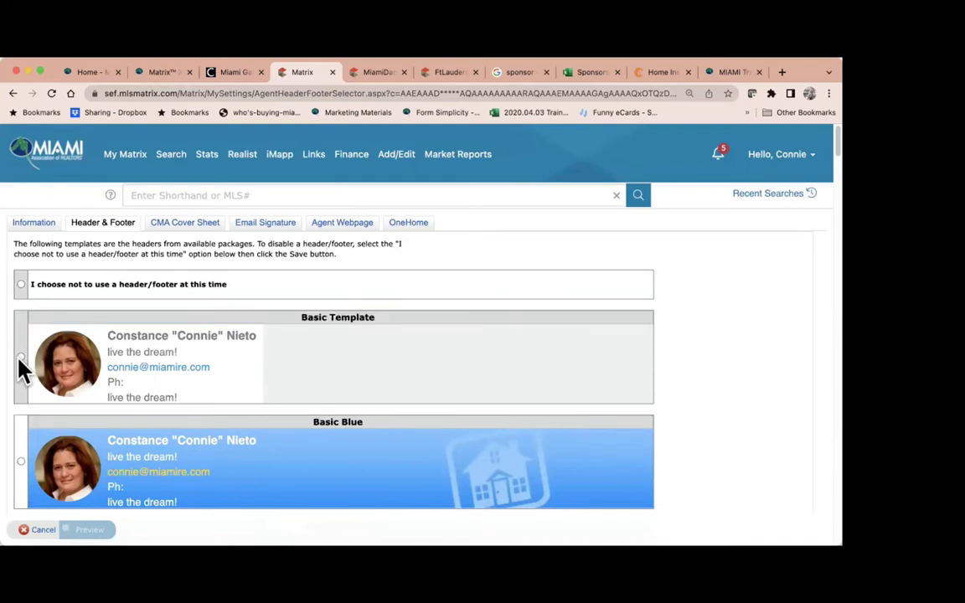
Pick the Marina boat-dock banner from the template list and preview it in the print header.
{"action": "scroll", "coordinate": [21, 365], "scroll_direction": "down", "scroll_amount": 5}
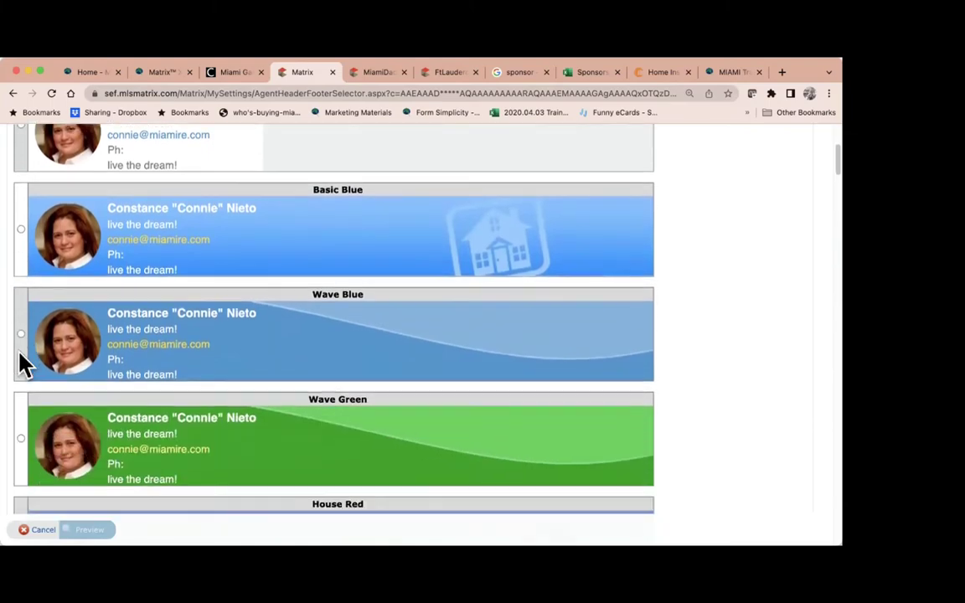
{"action": "scroll", "coordinate": [21, 364], "scroll_direction": "down", "scroll_amount": 5}
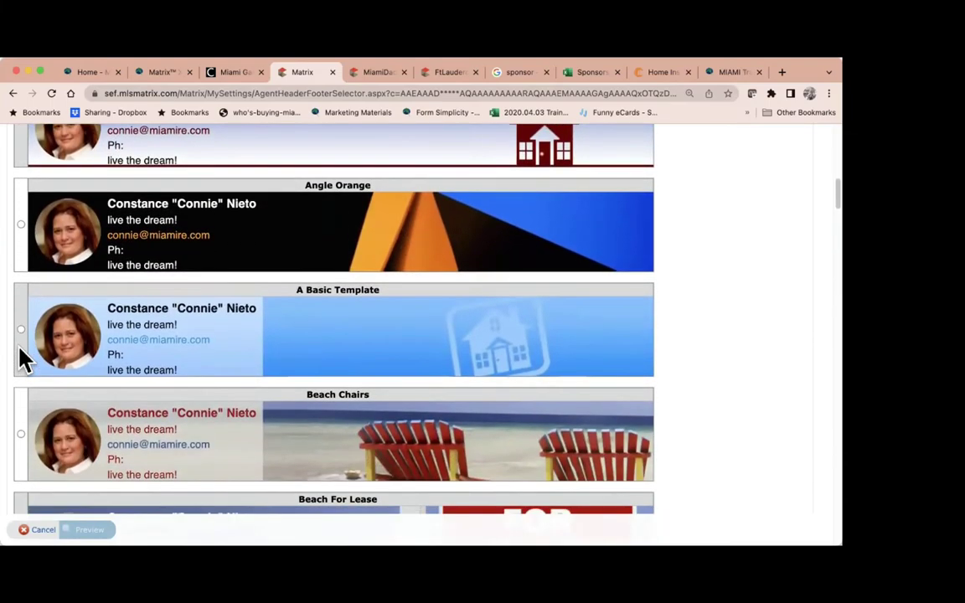
{"action": "scroll", "coordinate": [171, 388], "scroll_direction": "down", "scroll_amount": 3}
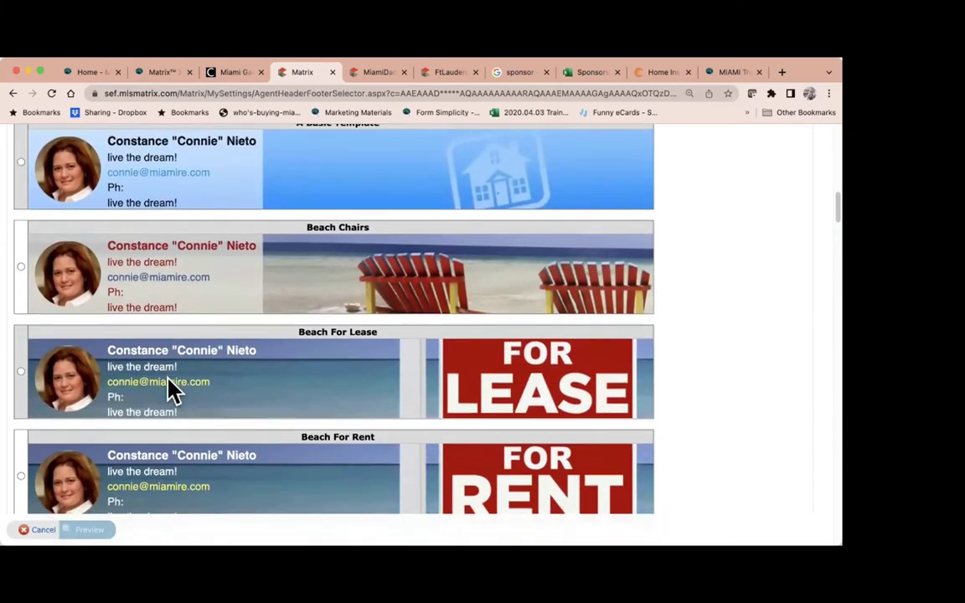
{"action": "scroll", "coordinate": [168, 389], "scroll_direction": "down", "scroll_amount": 5}
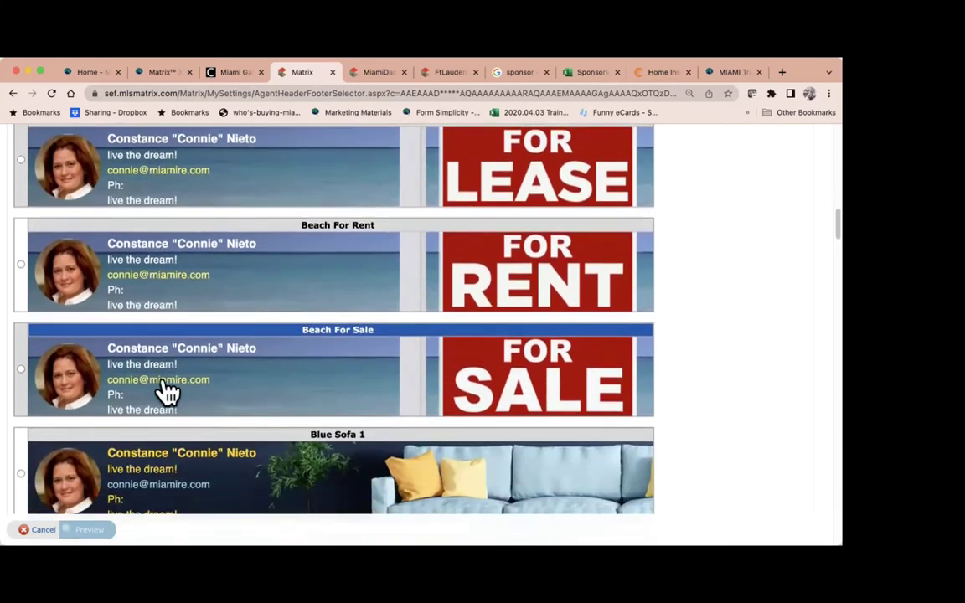
{"action": "scroll", "coordinate": [168, 391], "scroll_direction": "down", "scroll_amount": 2}
{"action": "scroll", "coordinate": [168, 382], "scroll_direction": "down", "scroll_amount": 3}
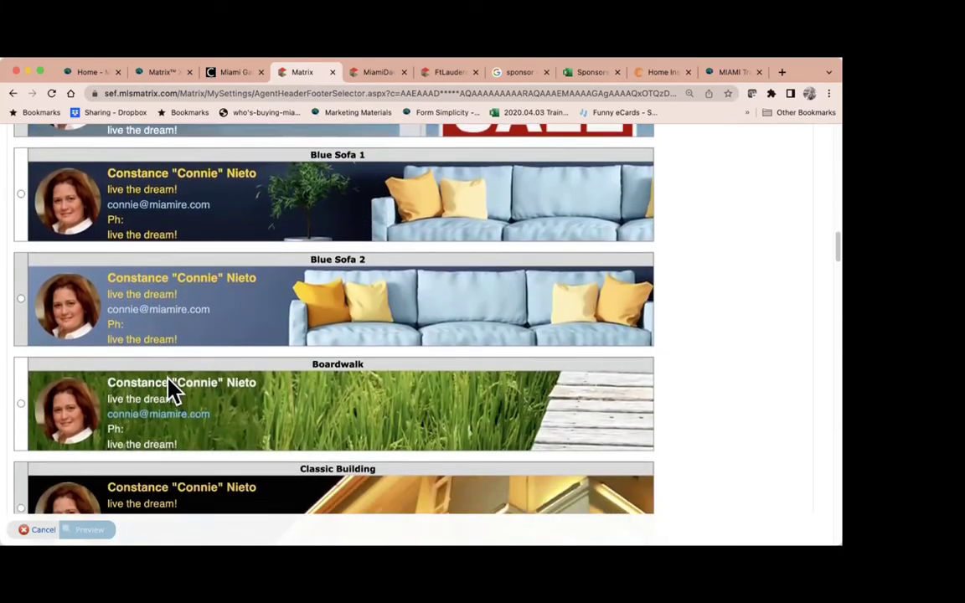
{"action": "scroll", "coordinate": [168, 388], "scroll_direction": "down", "scroll_amount": 3}
{"action": "scroll", "coordinate": [409, 324], "scroll_direction": "down", "scroll_amount": 3}
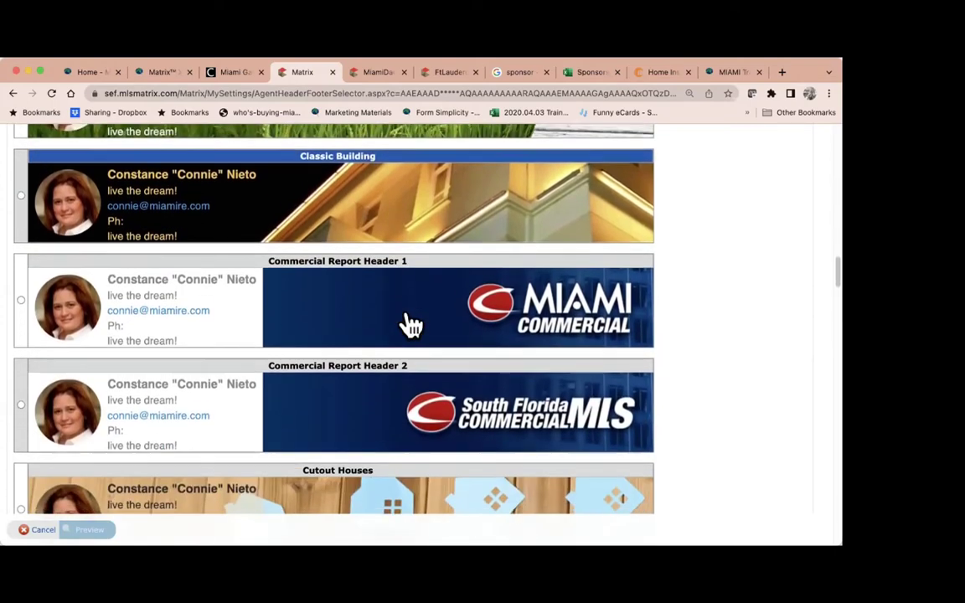
{"action": "scroll", "coordinate": [272, 415], "scroll_direction": "down", "scroll_amount": 4}
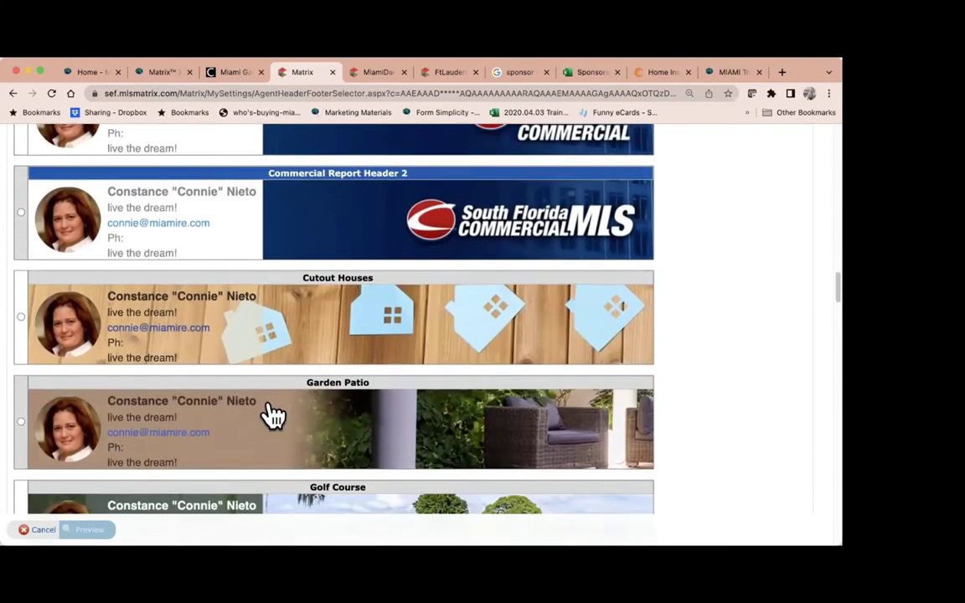
{"action": "scroll", "coordinate": [388, 327], "scroll_direction": "down", "scroll_amount": 3}
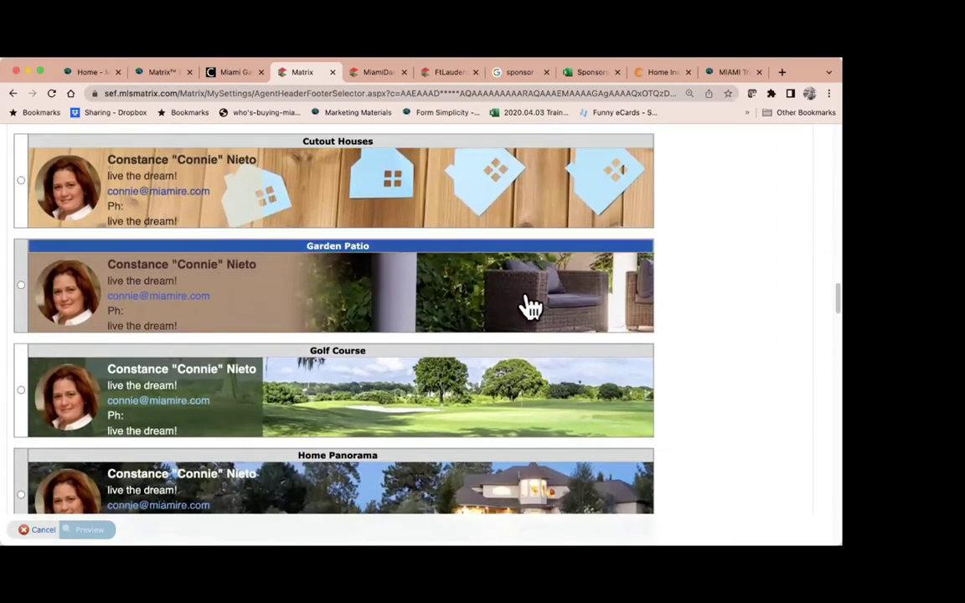
{"action": "scroll", "coordinate": [530, 308], "scroll_direction": "down", "scroll_amount": 2}
{"action": "scroll", "coordinate": [461, 349], "scroll_direction": "down", "scroll_amount": 2}
{"action": "scroll", "coordinate": [461, 349], "scroll_direction": "down", "scroll_amount": 1}
{"action": "scroll", "coordinate": [620, 325], "scroll_direction": "down", "scroll_amount": 3}
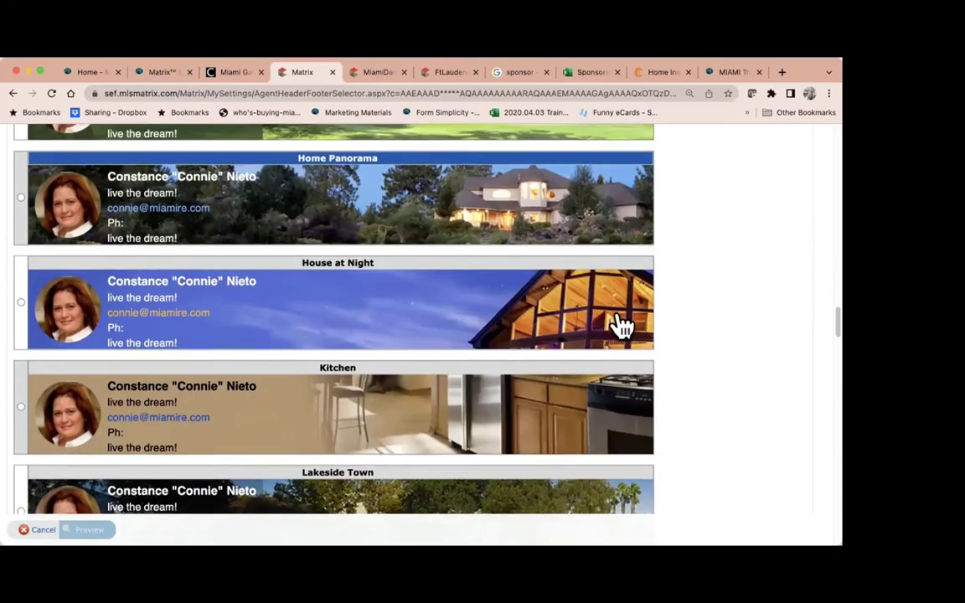
{"action": "scroll", "coordinate": [402, 423], "scroll_direction": "down", "scroll_amount": 3}
{"action": "scroll", "coordinate": [403, 424], "scroll_direction": "down", "scroll_amount": 8}
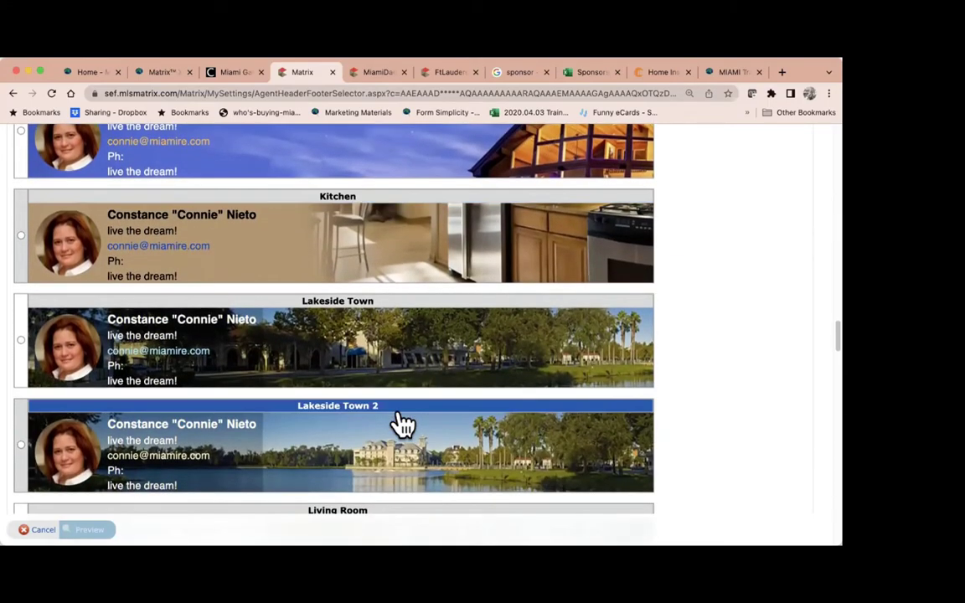
{"action": "scroll", "coordinate": [403, 425], "scroll_direction": "down", "scroll_amount": 6}
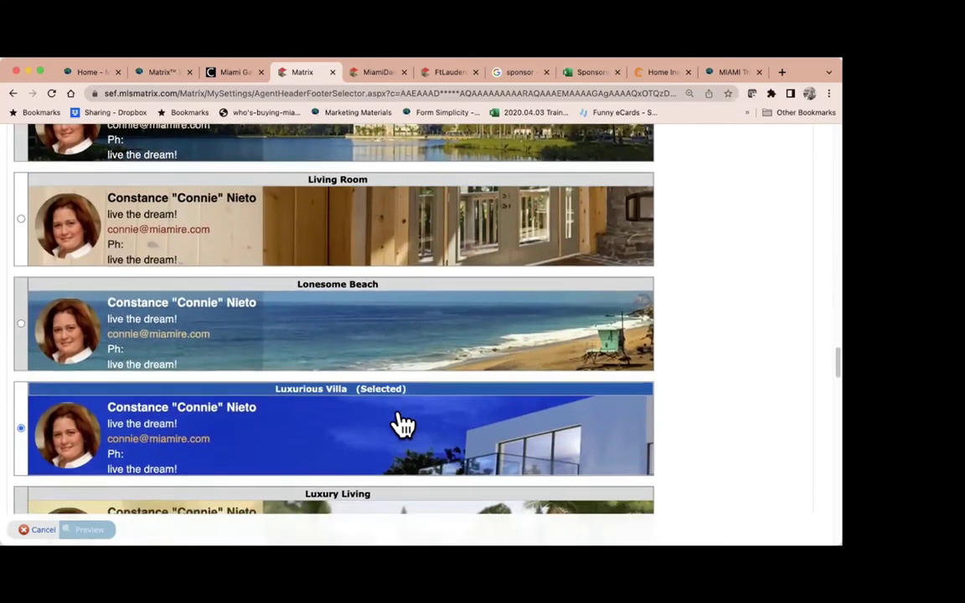
{"action": "scroll", "coordinate": [403, 425], "scroll_direction": "down", "scroll_amount": 5}
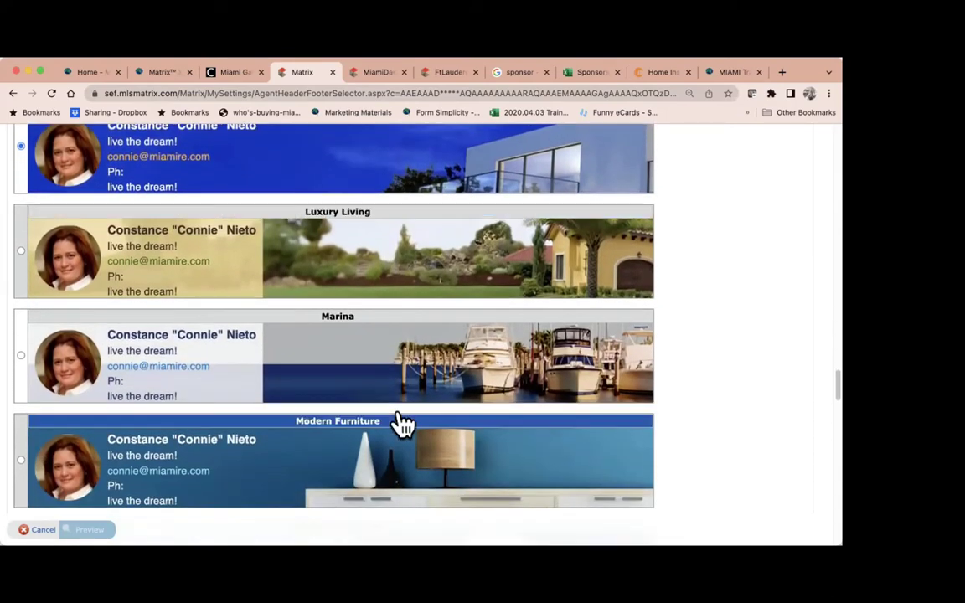
{"action": "scroll", "coordinate": [403, 424], "scroll_direction": "up", "scroll_amount": 2}
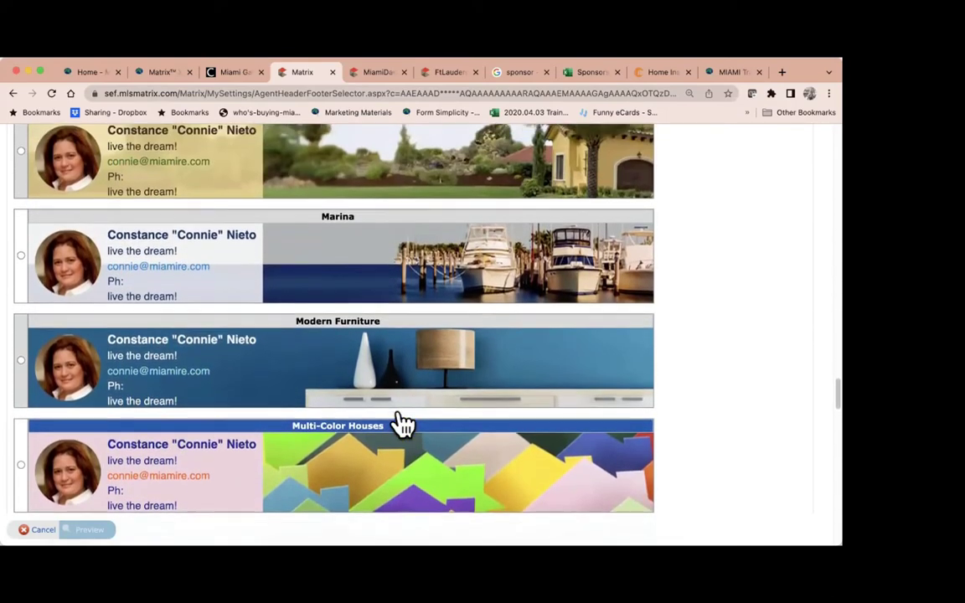
{"action": "left_click", "coordinate": [21, 260]}
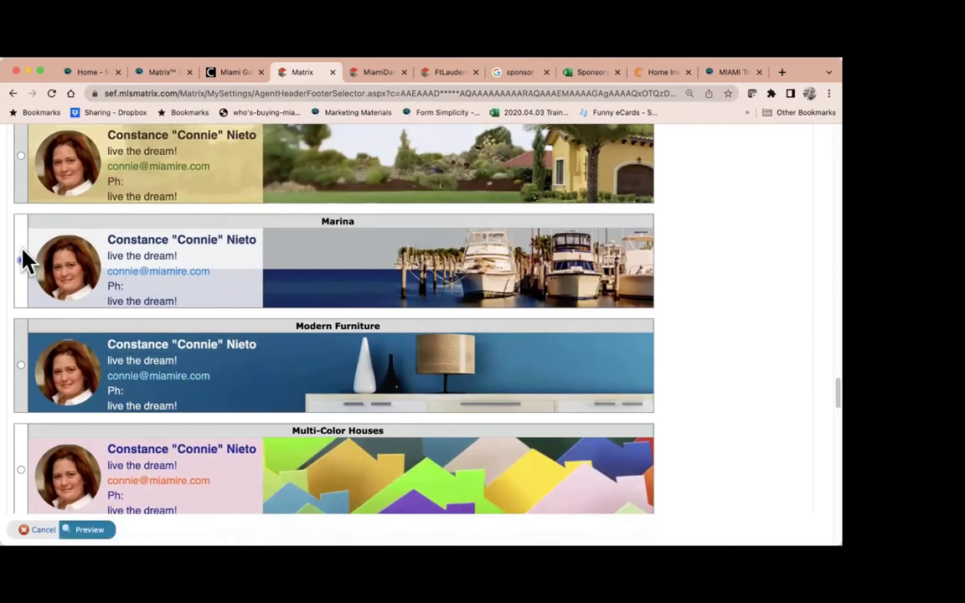
{"action": "left_click", "coordinate": [87, 530]}
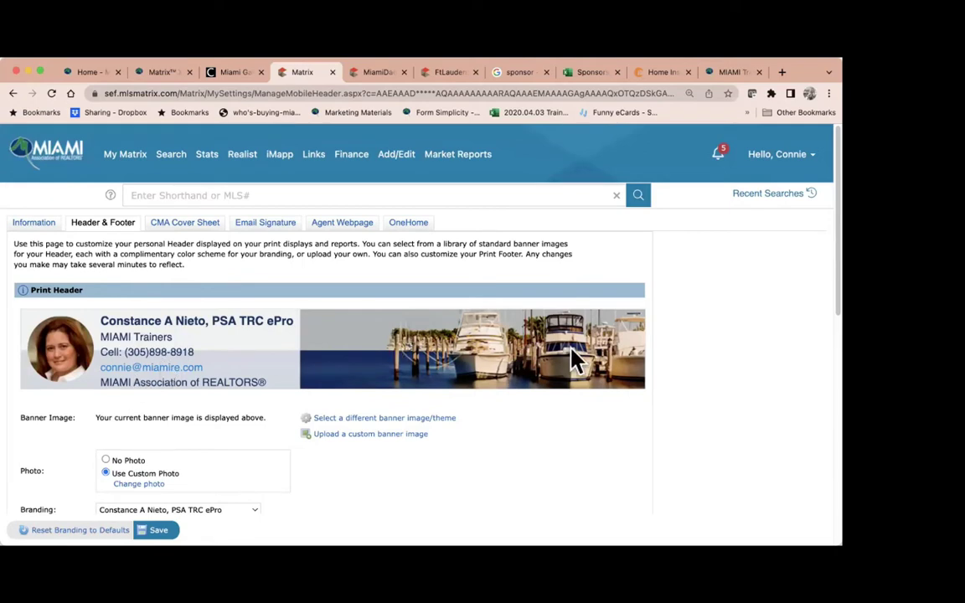
Keep the agent name as the first print header line and MIAMI Association of REALTORS® as the last.
{"action": "scroll", "coordinate": [572, 358], "scroll_direction": "down", "scroll_amount": 2}
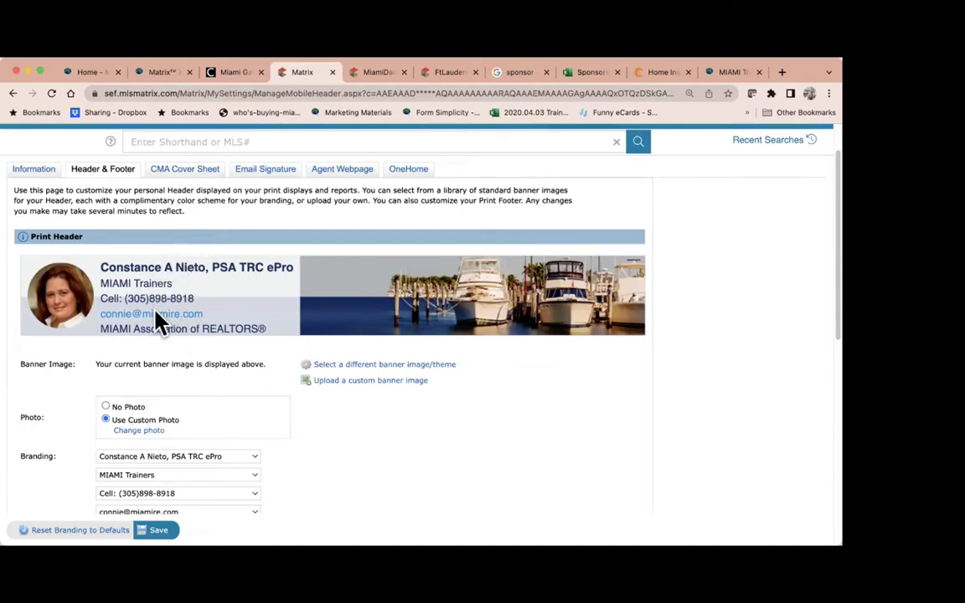
{"action": "scroll", "coordinate": [158, 318], "scroll_direction": "down", "scroll_amount": 2}
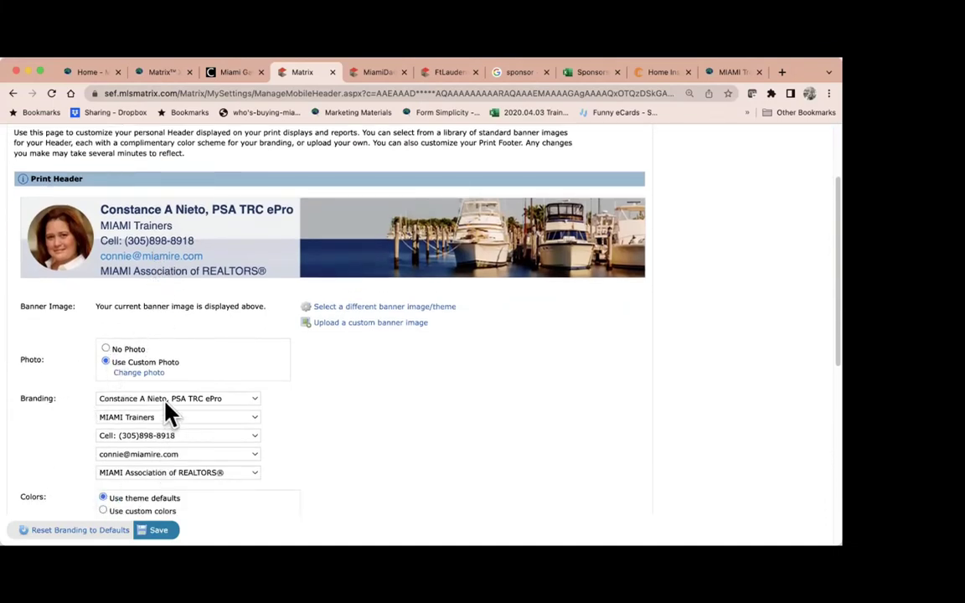
{"action": "scroll", "coordinate": [167, 410], "scroll_direction": "up", "scroll_amount": 2}
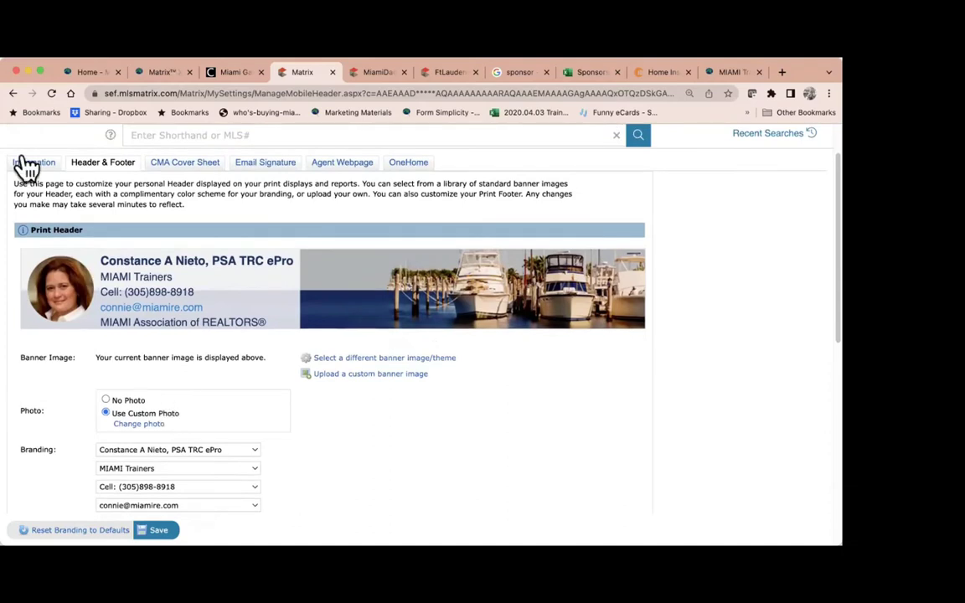
{"action": "scroll", "coordinate": [134, 402], "scroll_direction": "down", "scroll_amount": 2}
{"action": "left_click", "coordinate": [251, 409]}
{"action": "left_click", "coordinate": [251, 409]}
{"action": "left_click", "coordinate": [248, 409]}
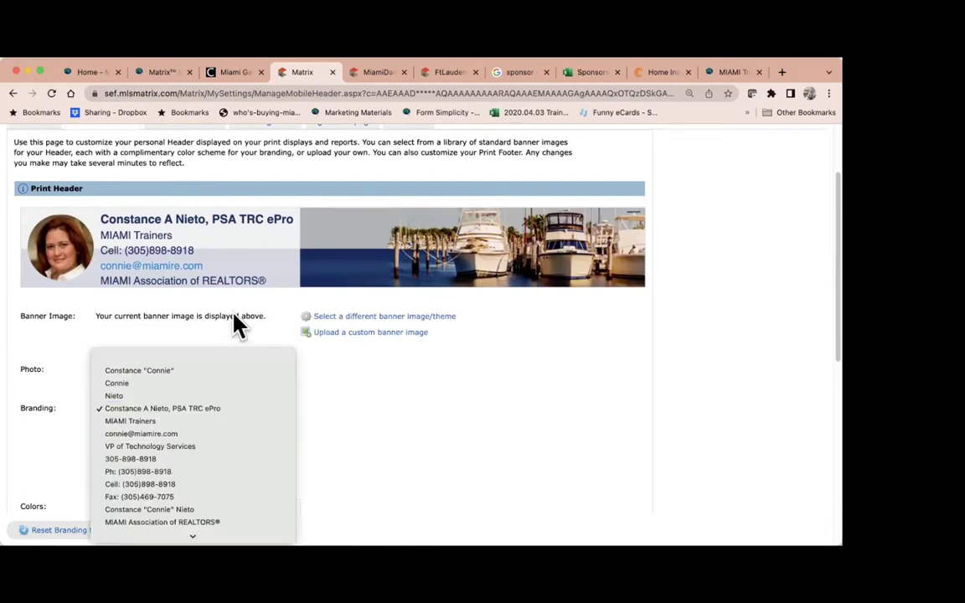
{"action": "left_click", "coordinate": [231, 409]}
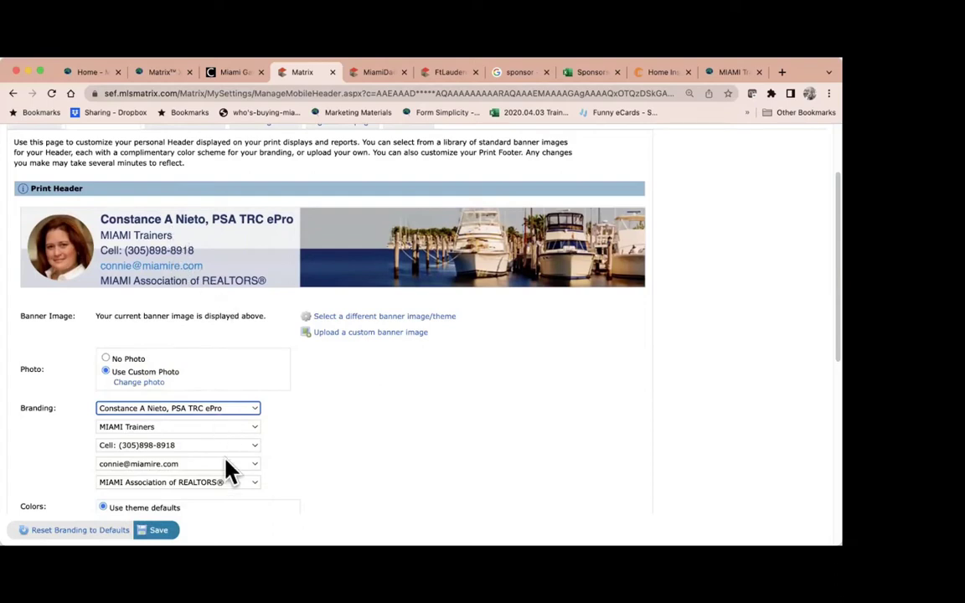
{"action": "left_click", "coordinate": [237, 483]}
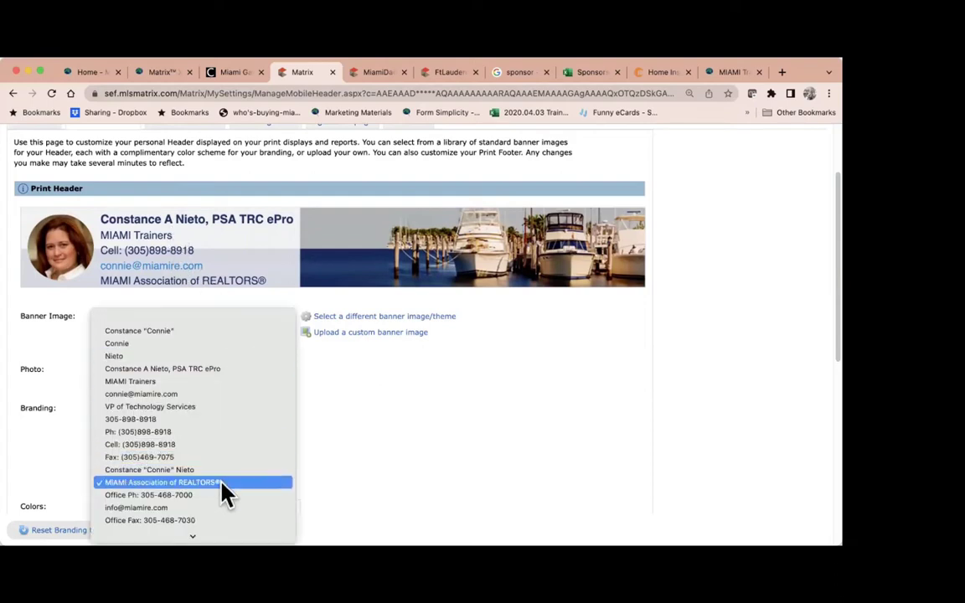
{"action": "left_click", "coordinate": [222, 483]}
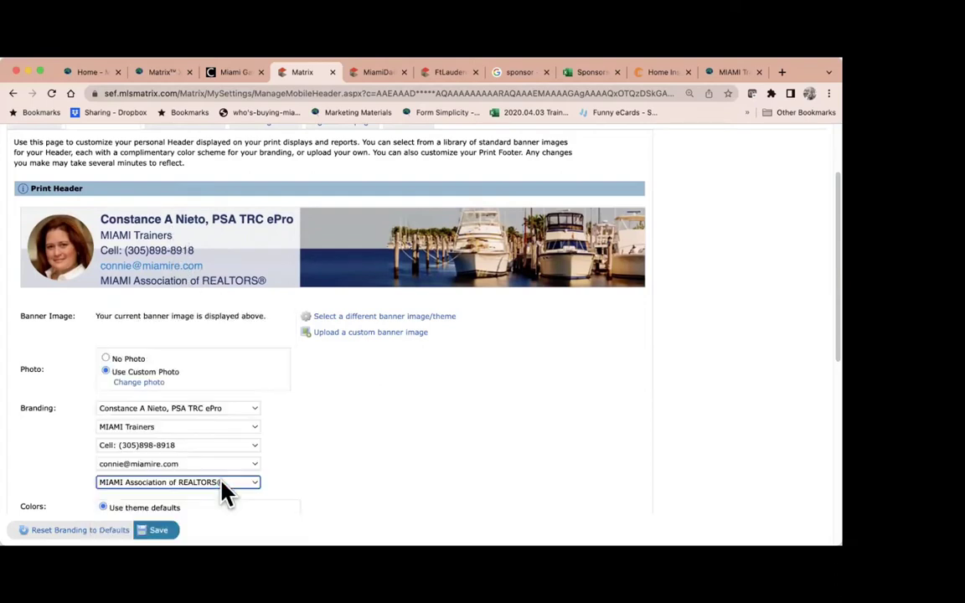
Keep MIAMI Trainers, the cell number and the email as print header lines two to four.
{"action": "left_click", "coordinate": [227, 428]}
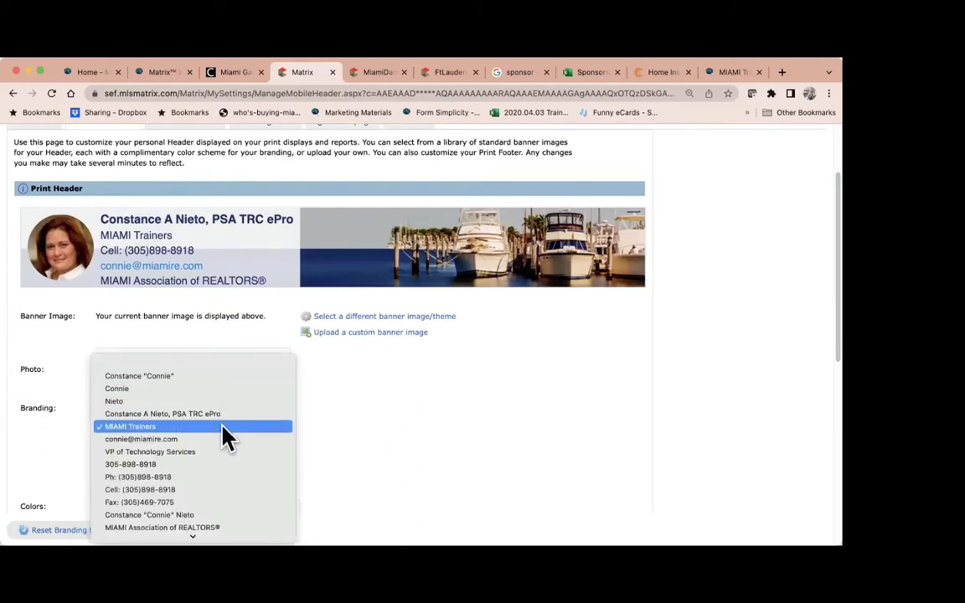
{"action": "left_click", "coordinate": [223, 429]}
{"action": "left_click", "coordinate": [219, 446]}
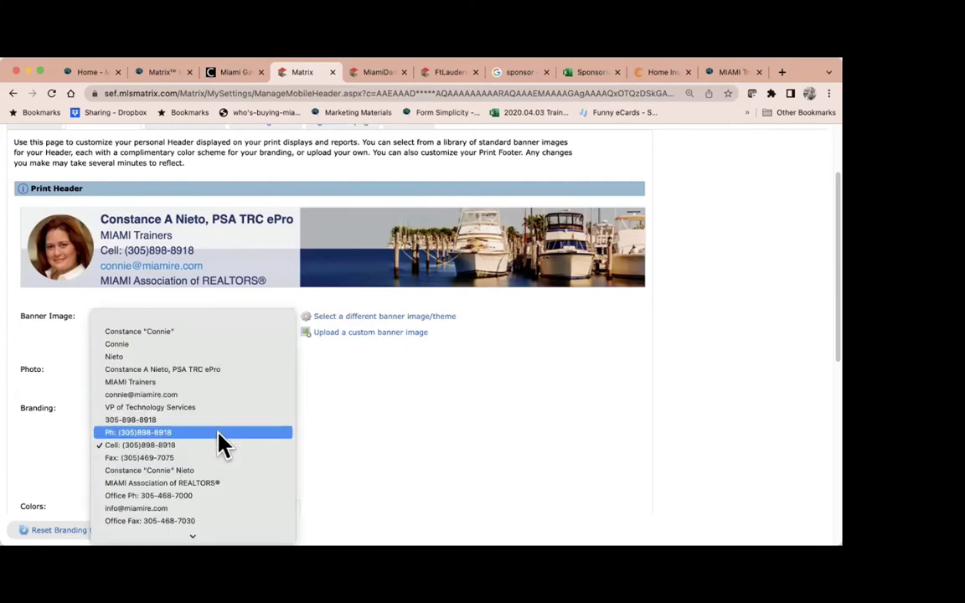
{"action": "left_click", "coordinate": [207, 446]}
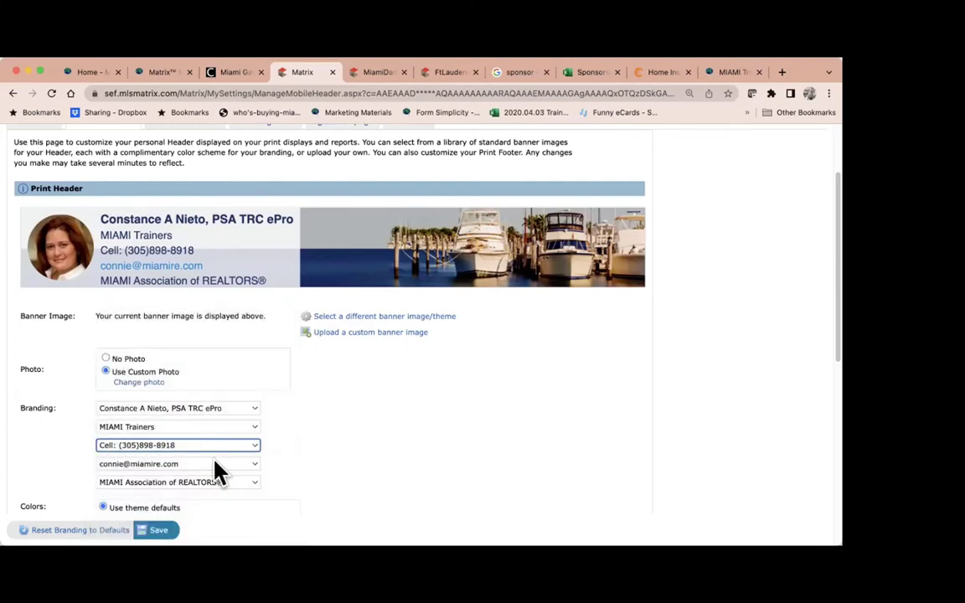
{"action": "left_click", "coordinate": [215, 463]}
{"action": "left_click", "coordinate": [216, 464]}
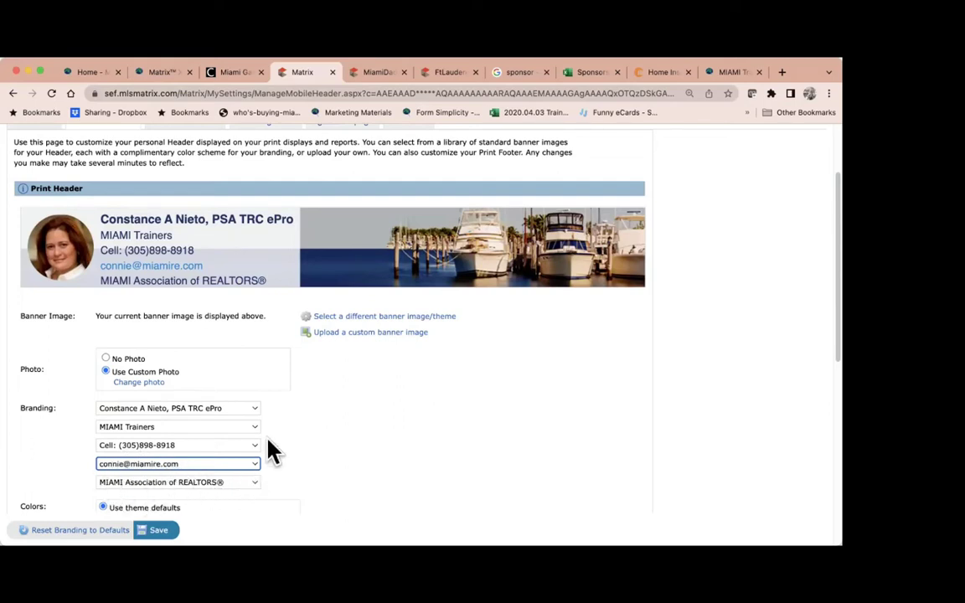
Recheck the first header line and the branding options list, leaving both unchanged.
{"action": "left_click", "coordinate": [250, 409]}
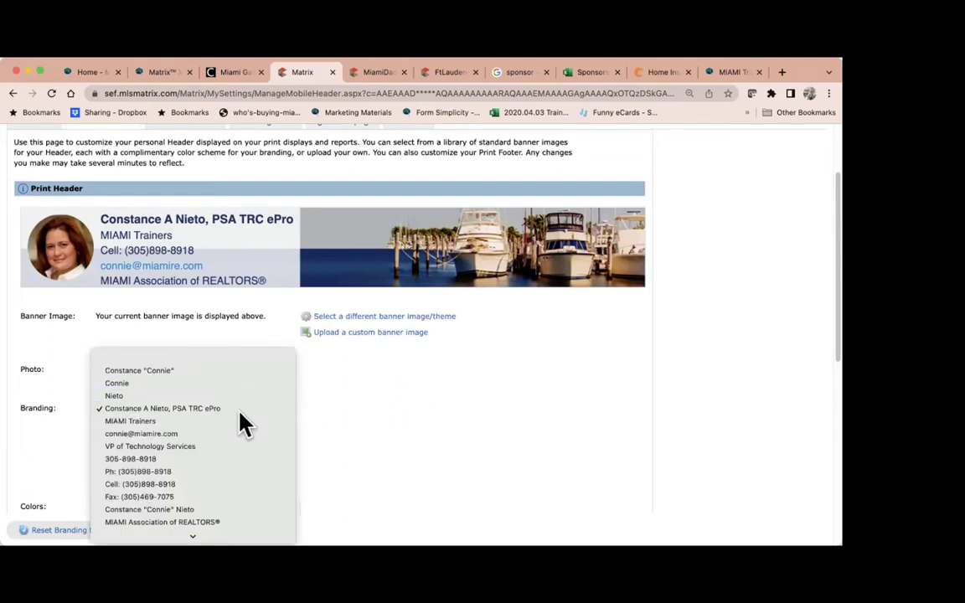
{"action": "left_click", "coordinate": [241, 410]}
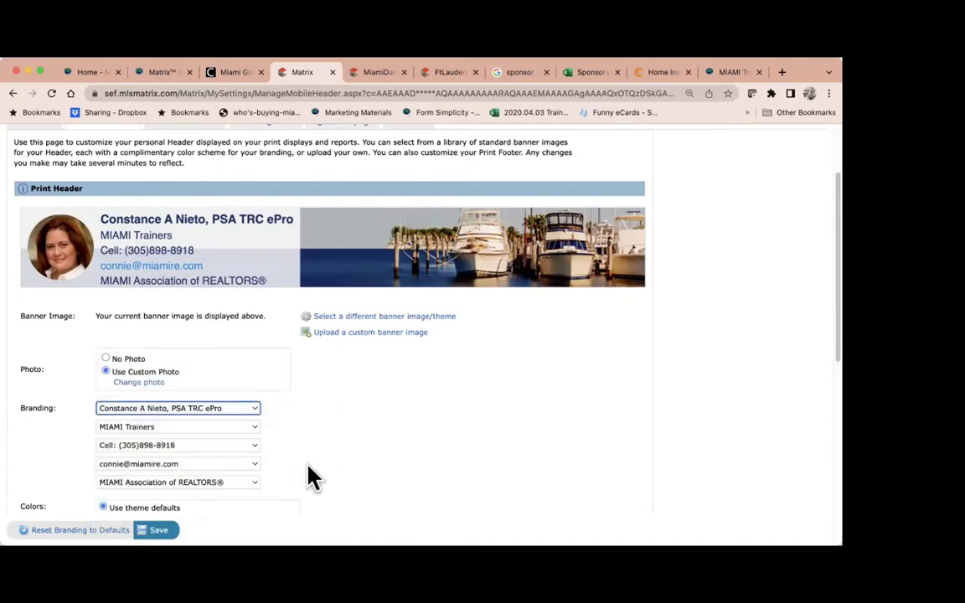
{"action": "scroll", "coordinate": [313, 475], "scroll_direction": "down", "scroll_amount": 3}
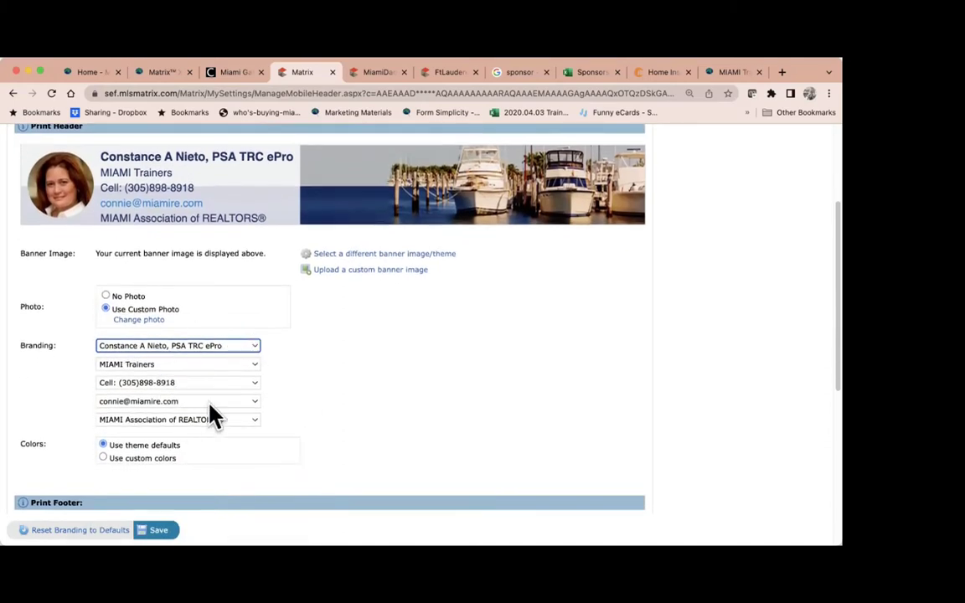
{"action": "left_click", "coordinate": [251, 349]}
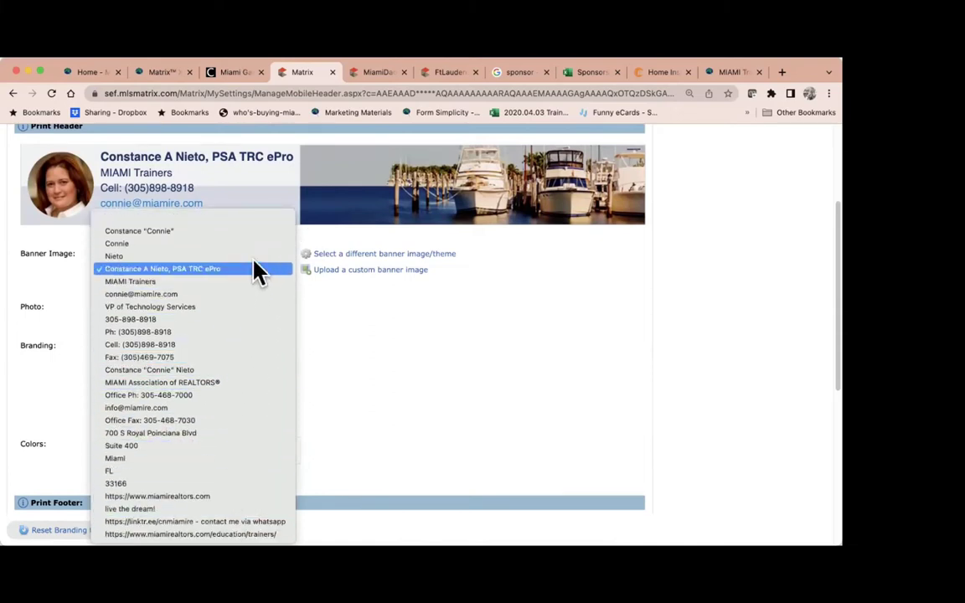
{"action": "left_click", "coordinate": [378, 381]}
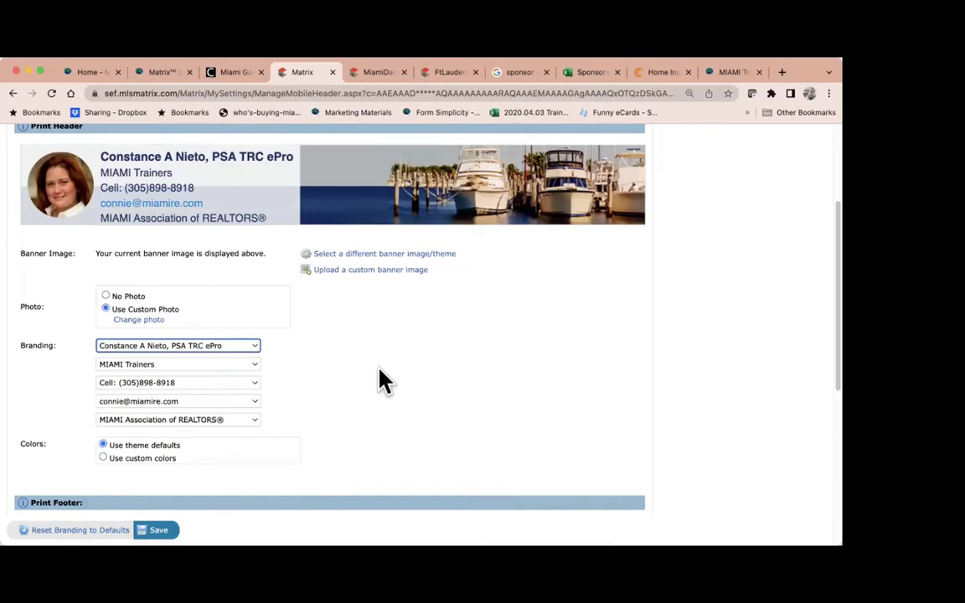
{"action": "left_click", "coordinate": [92, 72]}
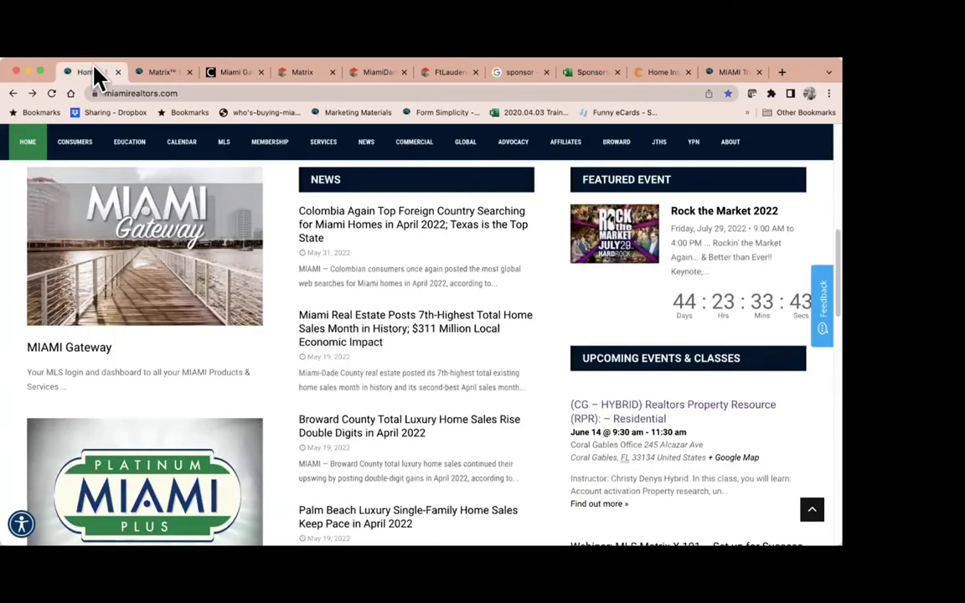
{"action": "scroll", "coordinate": [97, 301], "scroll_direction": "up", "scroll_amount": 5}
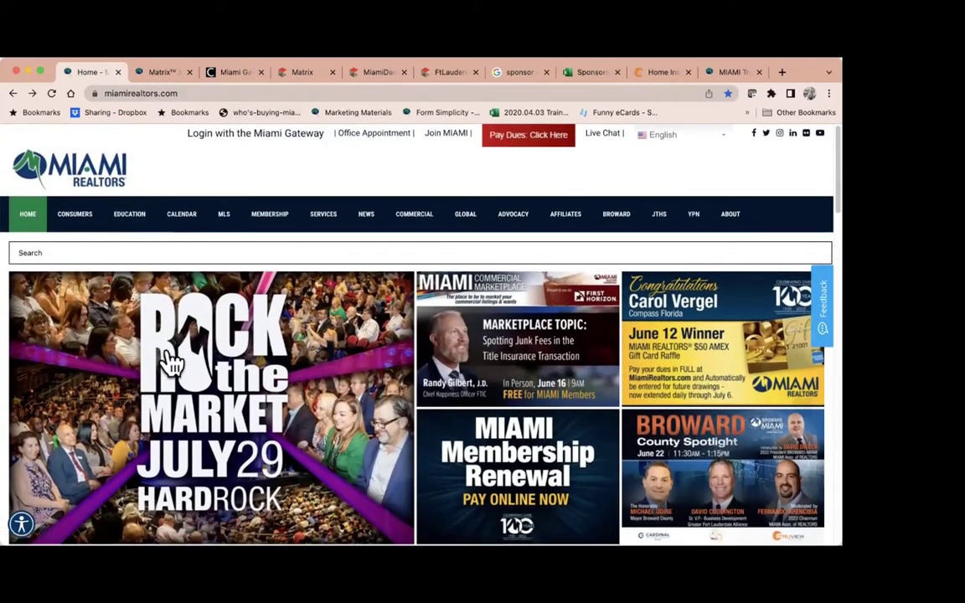
{"action": "scroll", "coordinate": [168, 361], "scroll_direction": "down", "scroll_amount": 5}
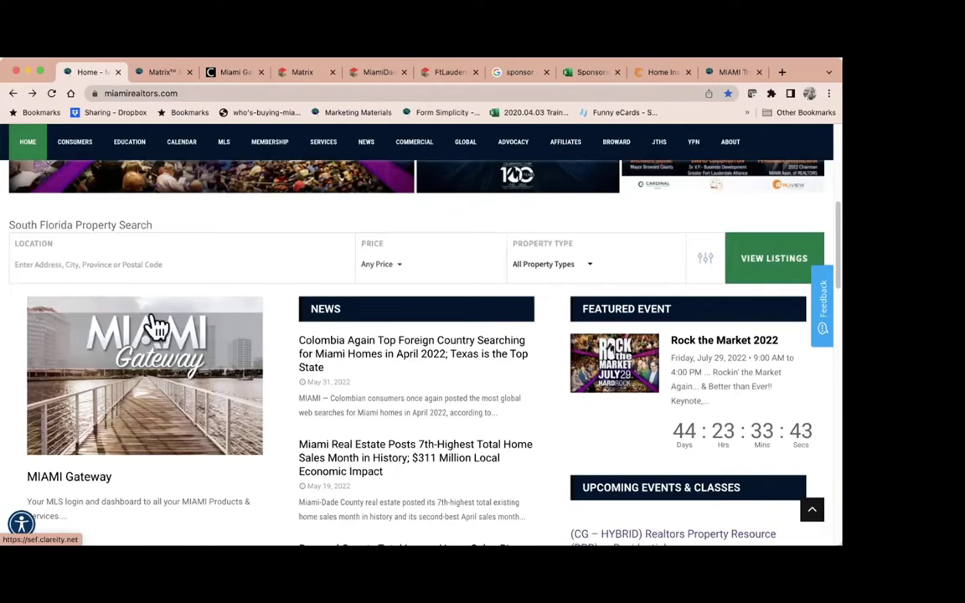
{"action": "left_click", "coordinate": [233, 74]}
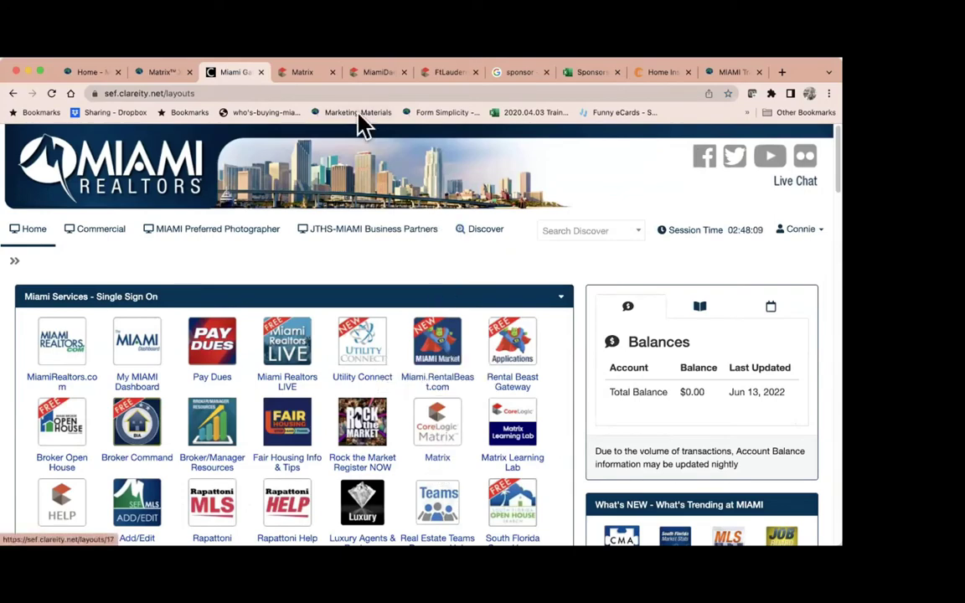
{"action": "left_click", "coordinate": [307, 74]}
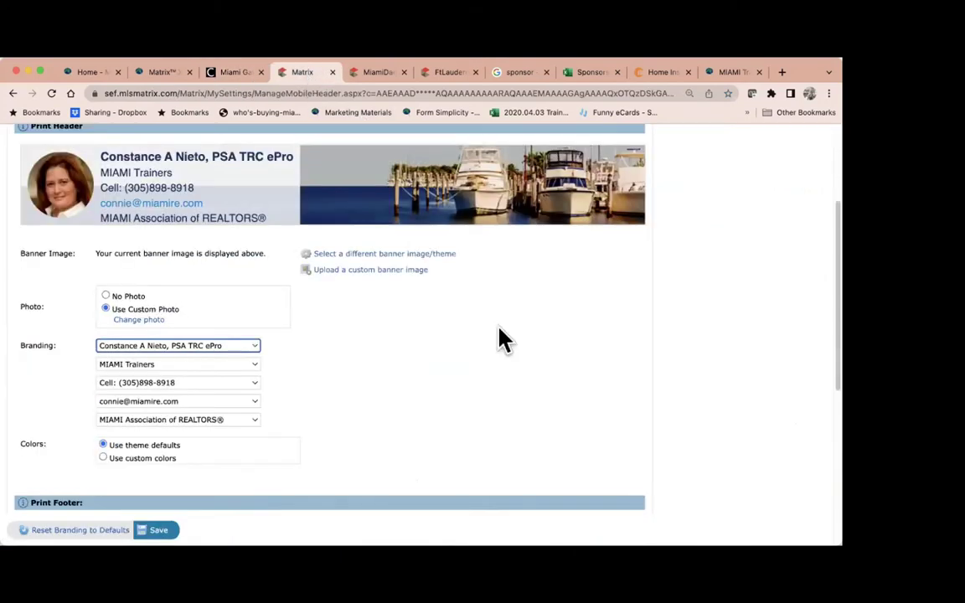
Turn the print footer off and back on, leaving it enabled.
{"action": "scroll", "coordinate": [503, 340], "scroll_direction": "up", "scroll_amount": 5}
{"action": "left_click", "coordinate": [777, 164]}
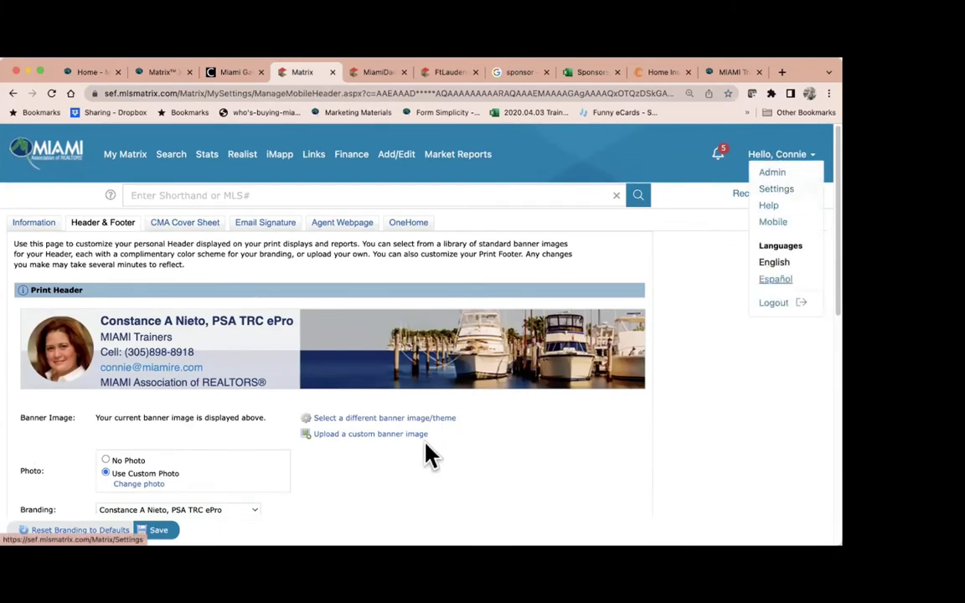
{"action": "scroll", "coordinate": [404, 491], "scroll_direction": "down", "scroll_amount": 5}
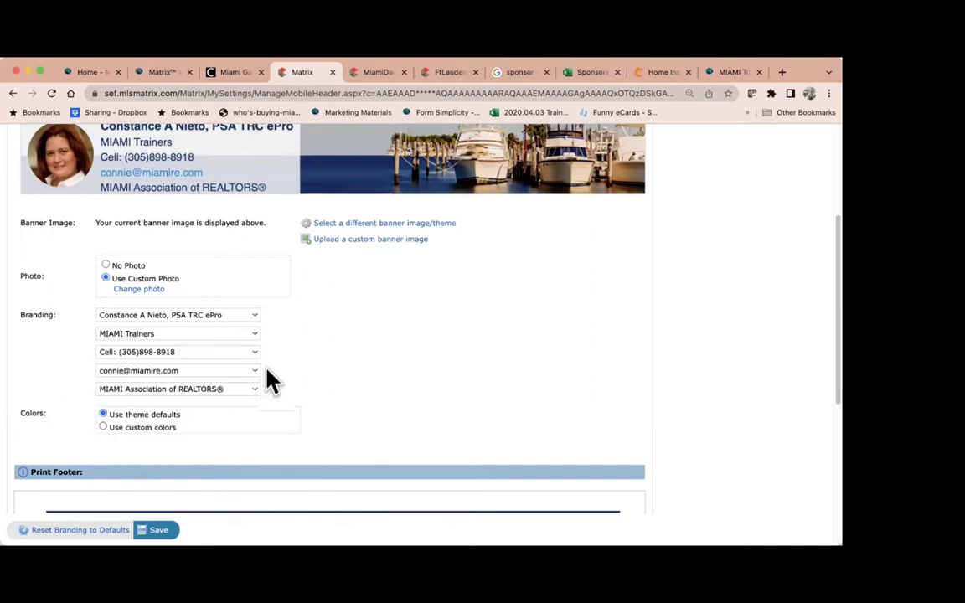
{"action": "scroll", "coordinate": [270, 381], "scroll_direction": "up", "scroll_amount": 3}
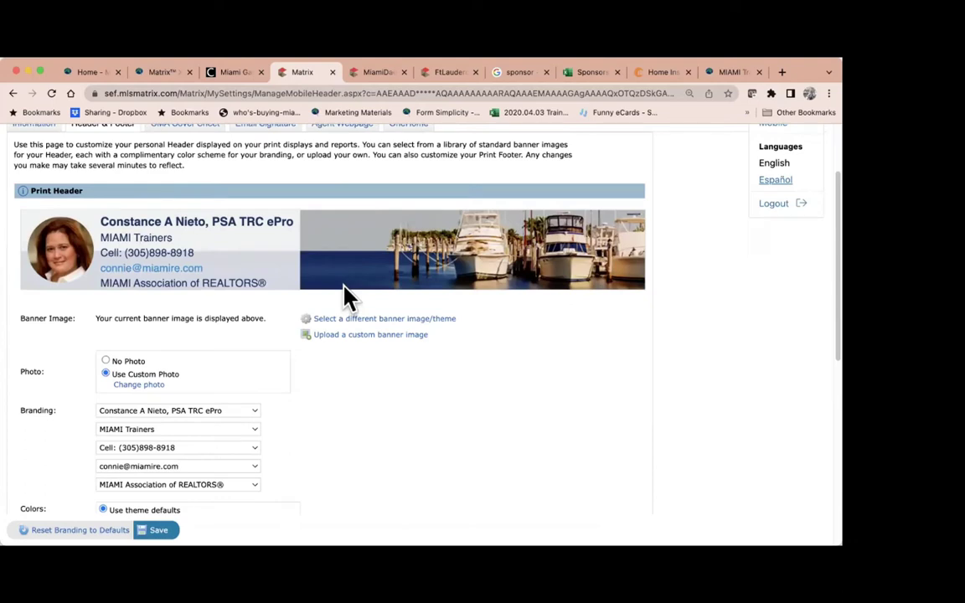
{"action": "scroll", "coordinate": [281, 392], "scroll_direction": "down", "scroll_amount": 6}
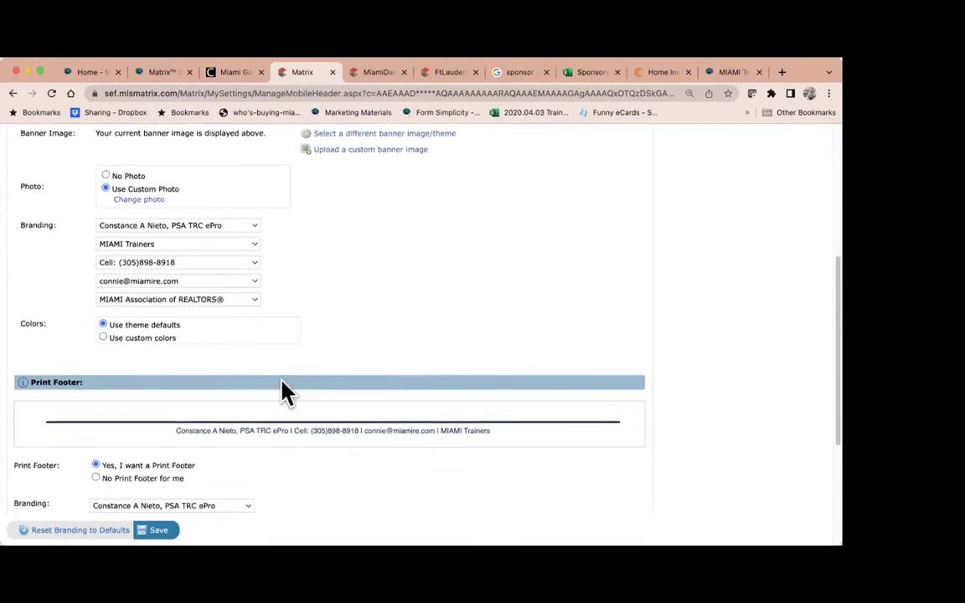
{"action": "scroll", "coordinate": [281, 392], "scroll_direction": "down", "scroll_amount": 3}
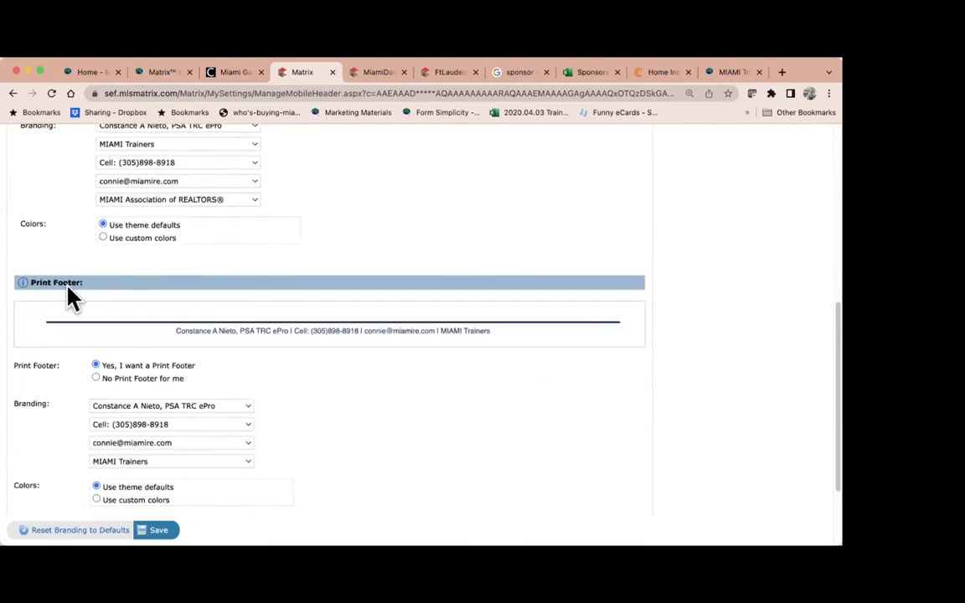
{"action": "left_click", "coordinate": [96, 378]}
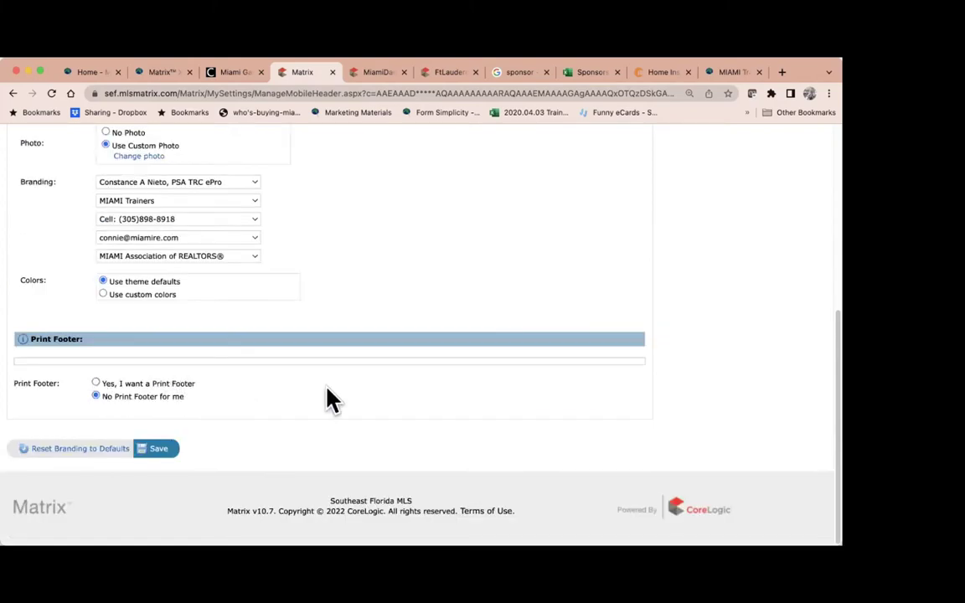
{"action": "left_click", "coordinate": [96, 383]}
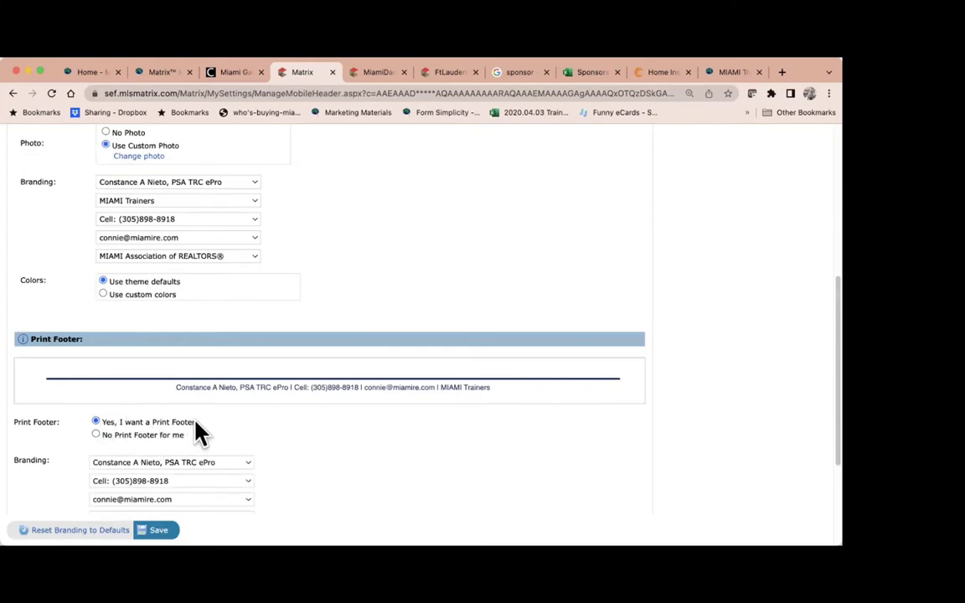
Keep the footer lines as name, cell, email and MIAMI Trainers, then save the branding.
{"action": "scroll", "coordinate": [195, 427], "scroll_direction": "down", "scroll_amount": 2}
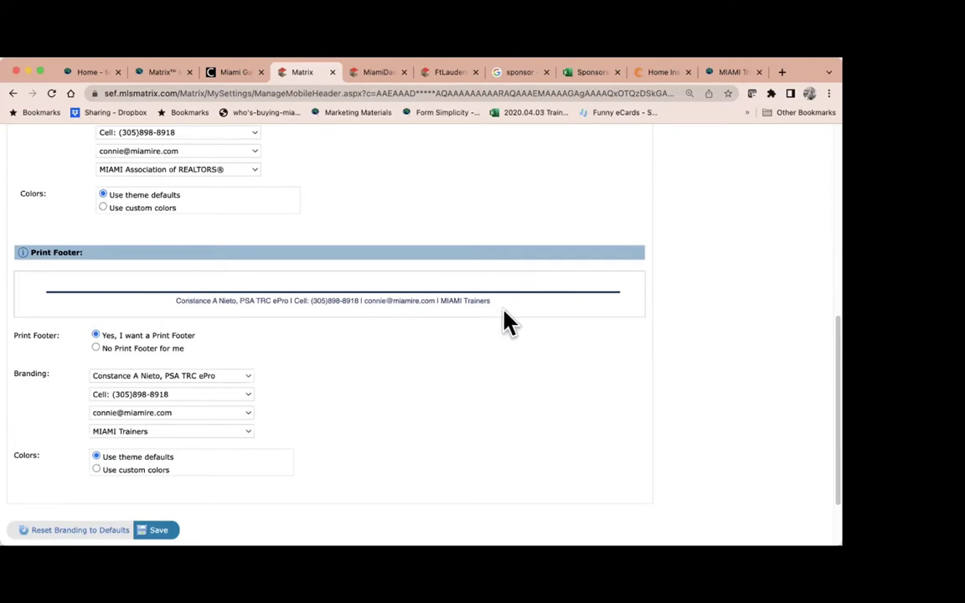
{"action": "left_click", "coordinate": [254, 384]}
{"action": "left_click", "coordinate": [254, 382]}
{"action": "left_click", "coordinate": [254, 394]}
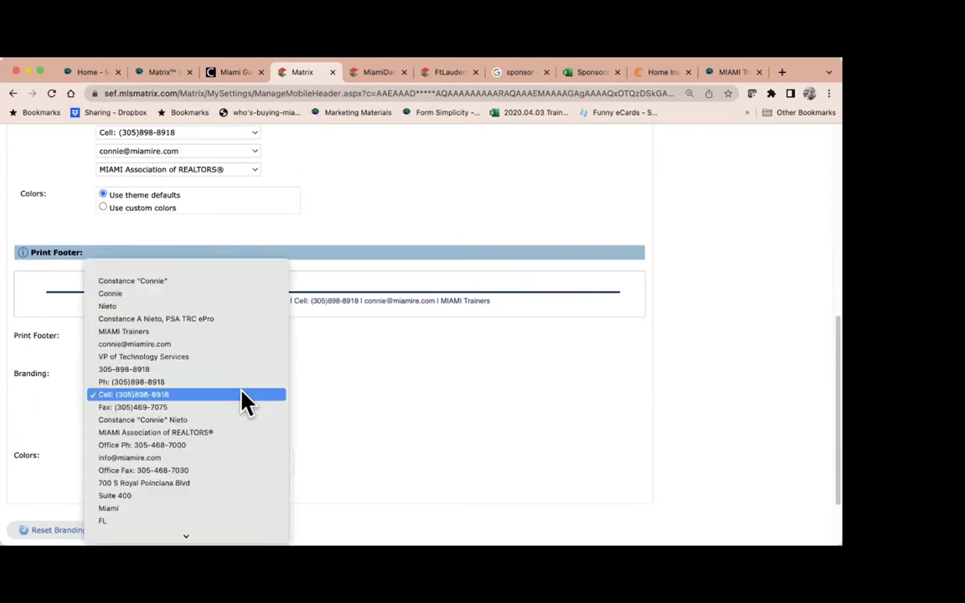
{"action": "left_click", "coordinate": [247, 396]}
{"action": "left_click", "coordinate": [249, 412]}
{"action": "left_click", "coordinate": [244, 408]}
{"action": "left_click", "coordinate": [241, 429]}
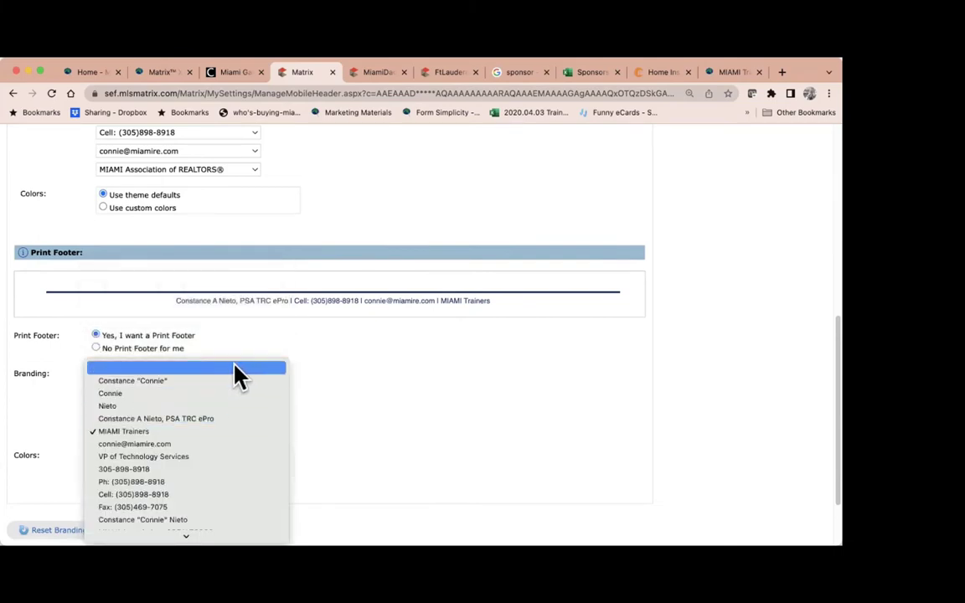
{"action": "left_click", "coordinate": [233, 432]}
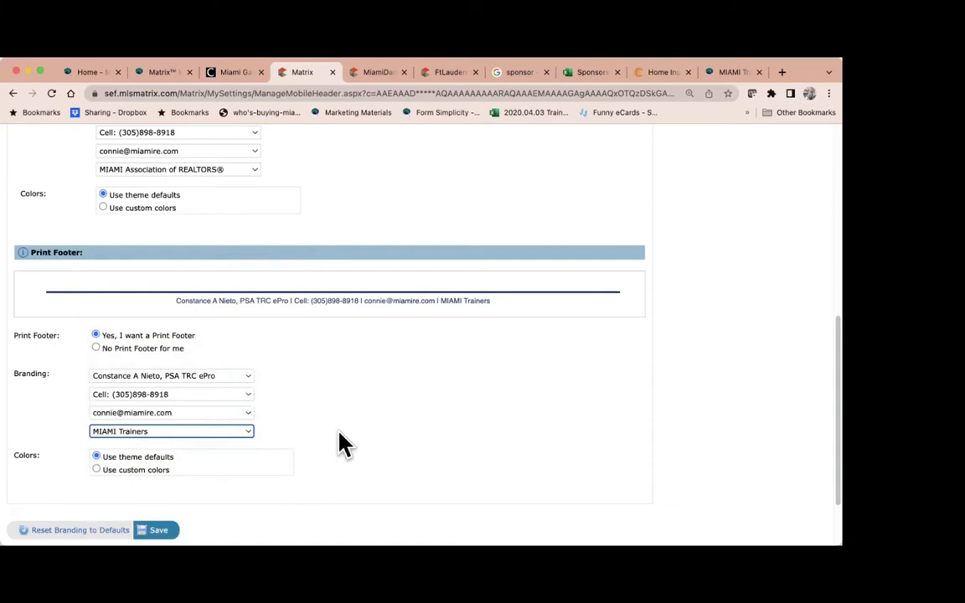
{"action": "scroll", "coordinate": [323, 444], "scroll_direction": "down", "scroll_amount": 2}
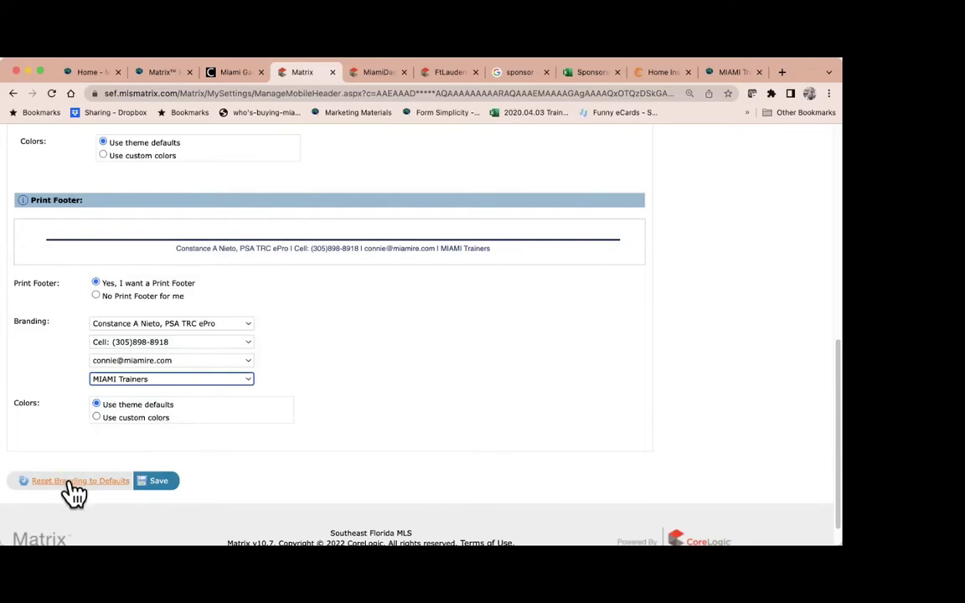
{"action": "left_click", "coordinate": [159, 481]}
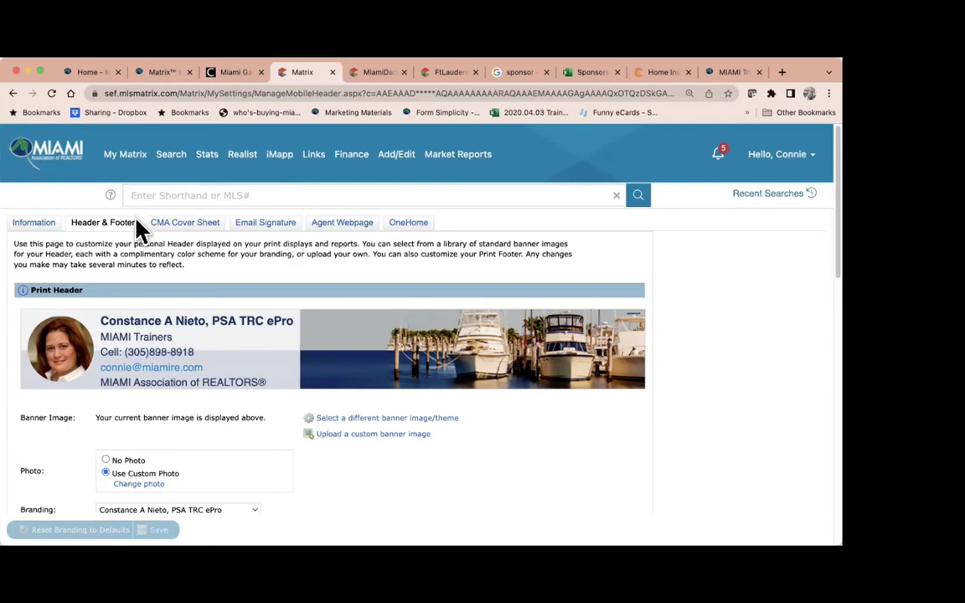
Switch to the CMA Cover Sheet tab after the header and footer save.
{"action": "left_click", "coordinate": [186, 226]}
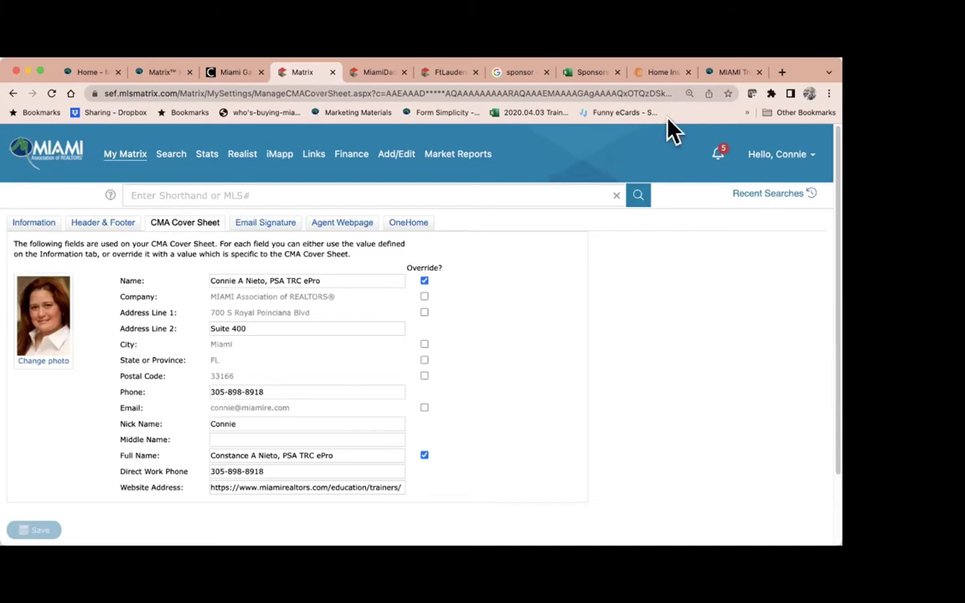
{"action": "left_click", "coordinate": [786, 158]}
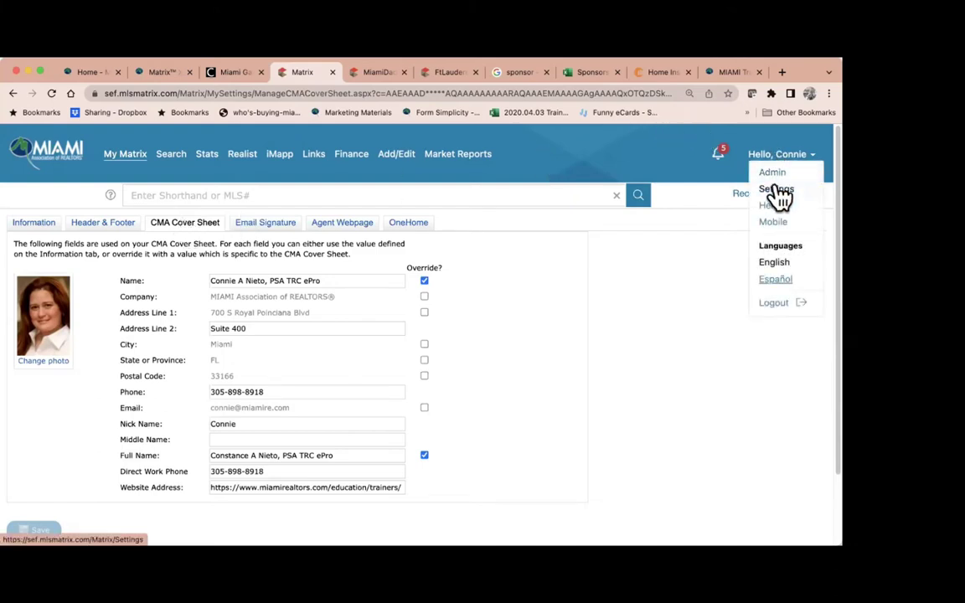
{"action": "left_click", "coordinate": [775, 190]}
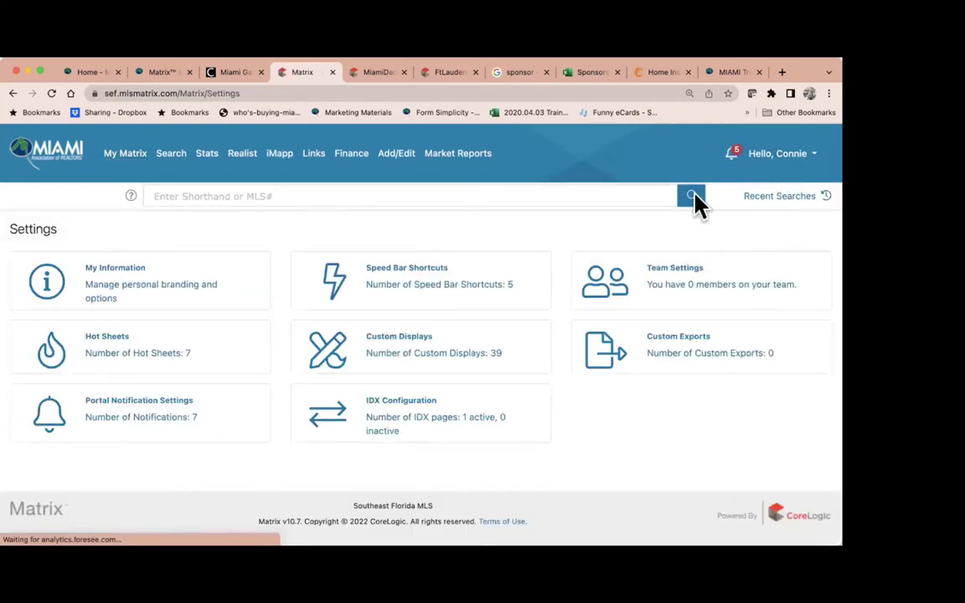
{"action": "left_click", "coordinate": [134, 282]}
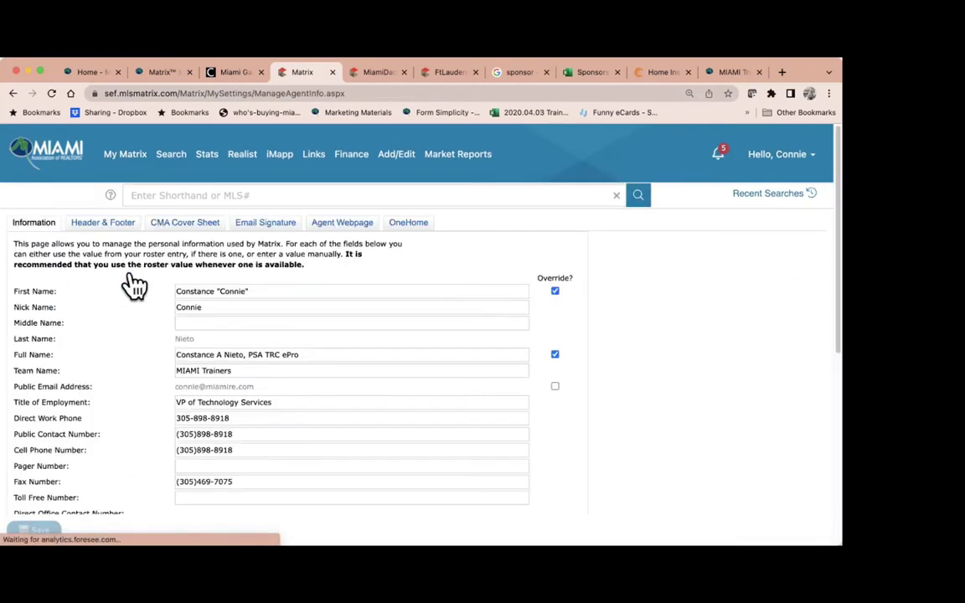
{"action": "left_click", "coordinate": [196, 226]}
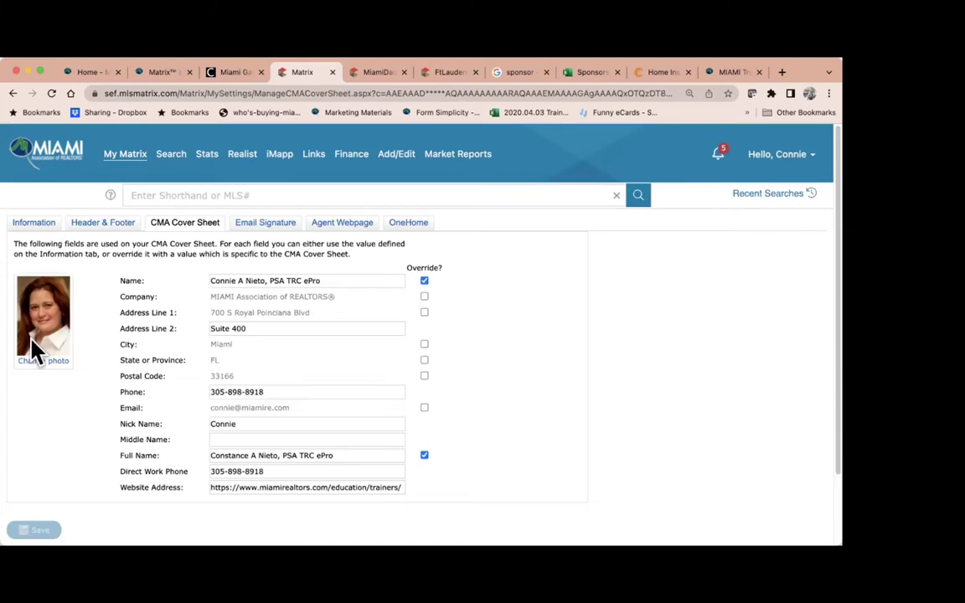
Keep the Name override on, check Suite 400 in Address Line 2, and save the cover sheet.
{"action": "left_click", "coordinate": [424, 282]}
{"action": "left_click", "coordinate": [424, 283]}
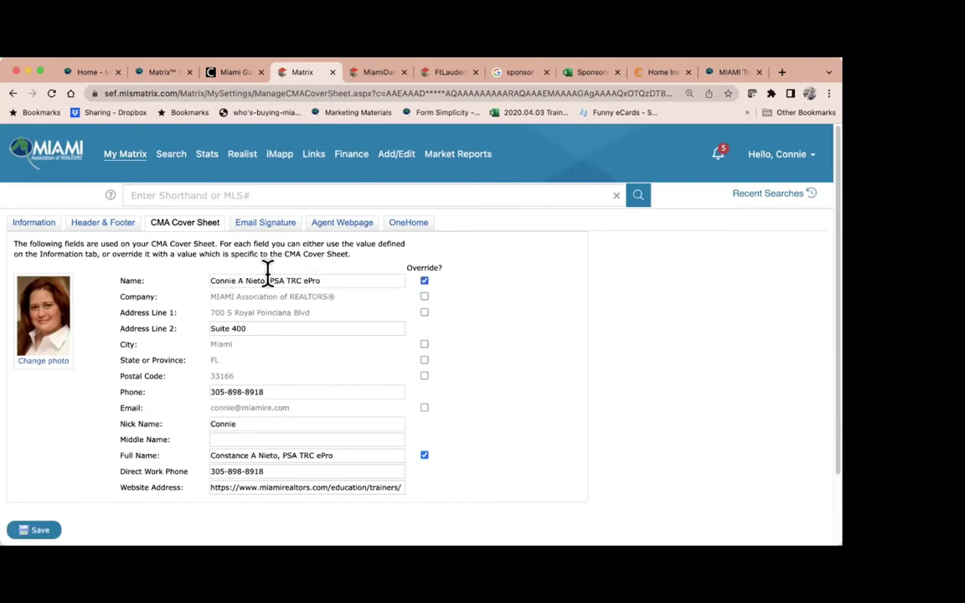
{"action": "left_click_drag", "start_coordinate": [364, 281], "coordinate": [190, 279]}
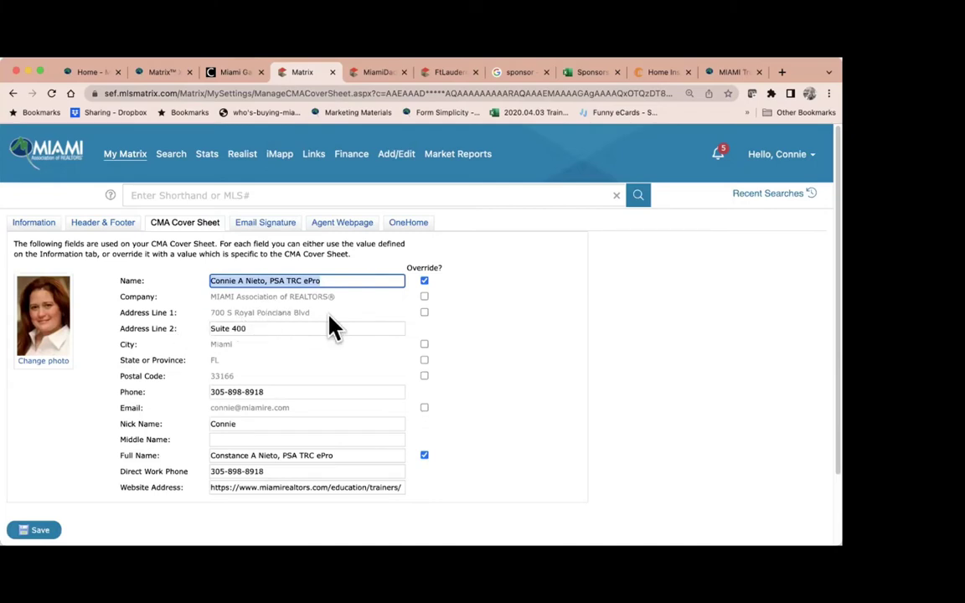
{"action": "left_click", "coordinate": [324, 329]}
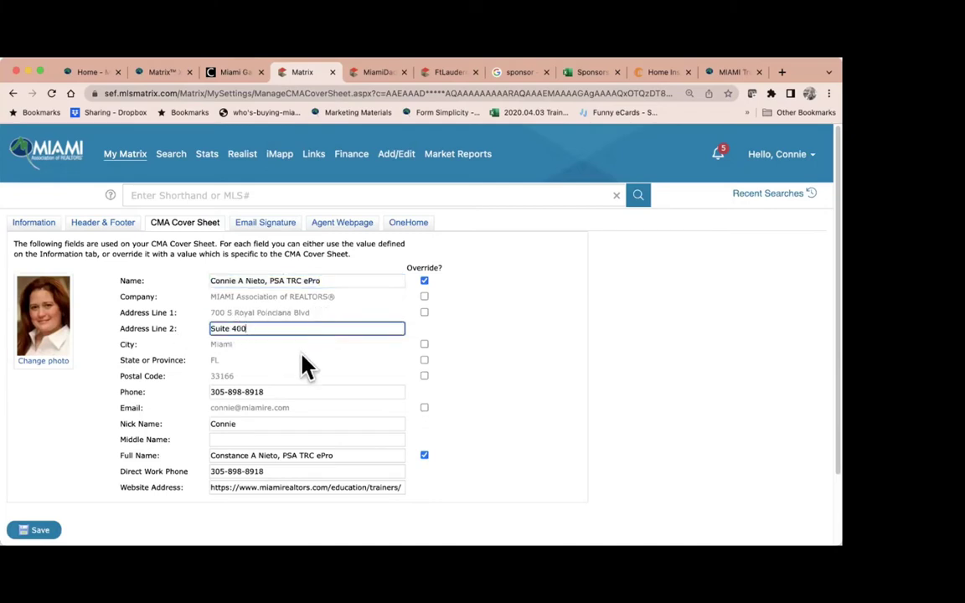
{"action": "scroll", "coordinate": [300, 364], "scroll_direction": "down", "scroll_amount": 1}
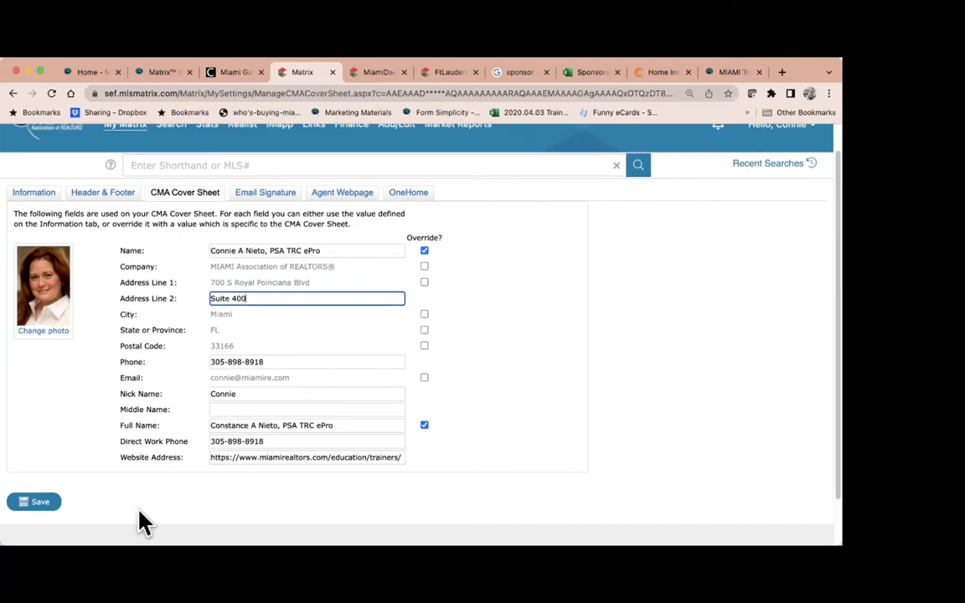
{"action": "left_click", "coordinate": [33, 503]}
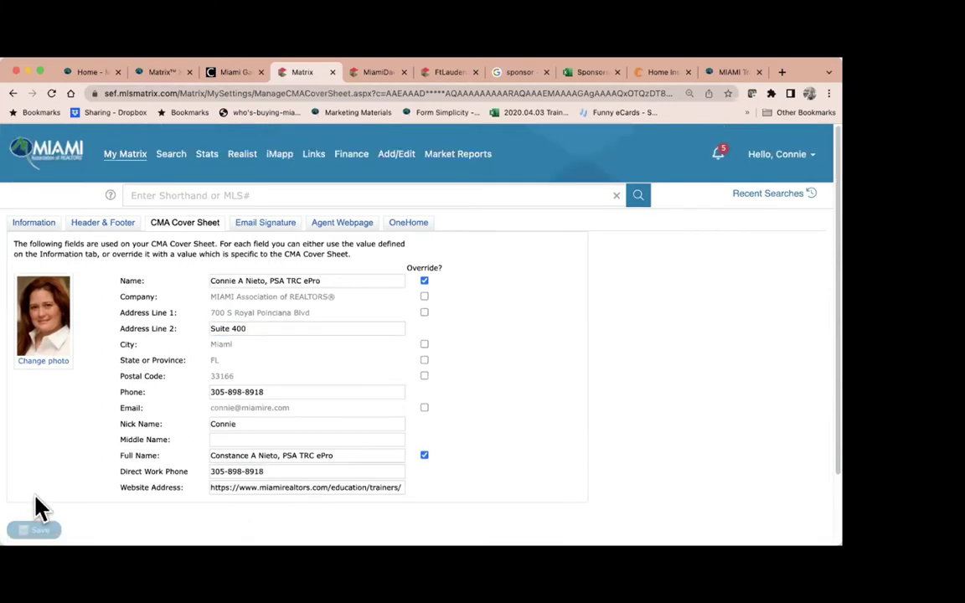
Delete the instagram line and change the closing from 'Best wishes,' to 'Sincerely,'.
{"action": "left_click", "coordinate": [264, 227]}
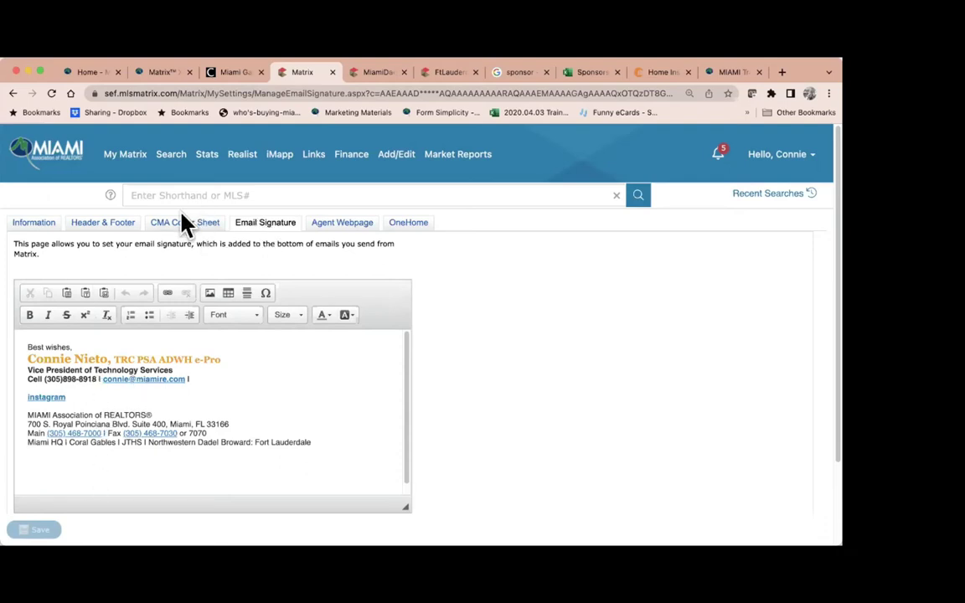
{"action": "mouse_move", "coordinate": [390, 157]}
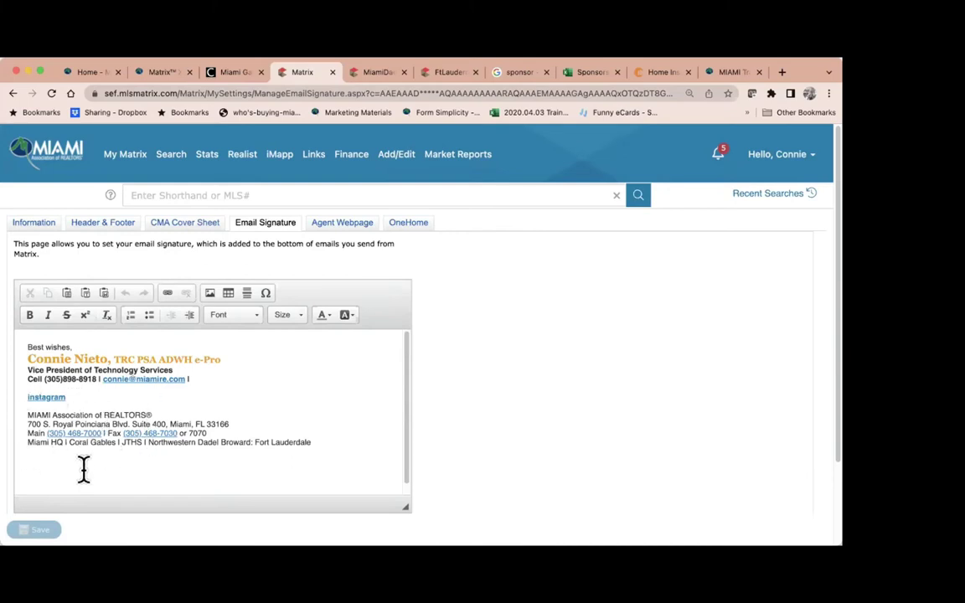
{"action": "left_click_drag", "start_coordinate": [73, 397], "coordinate": [9, 385]}
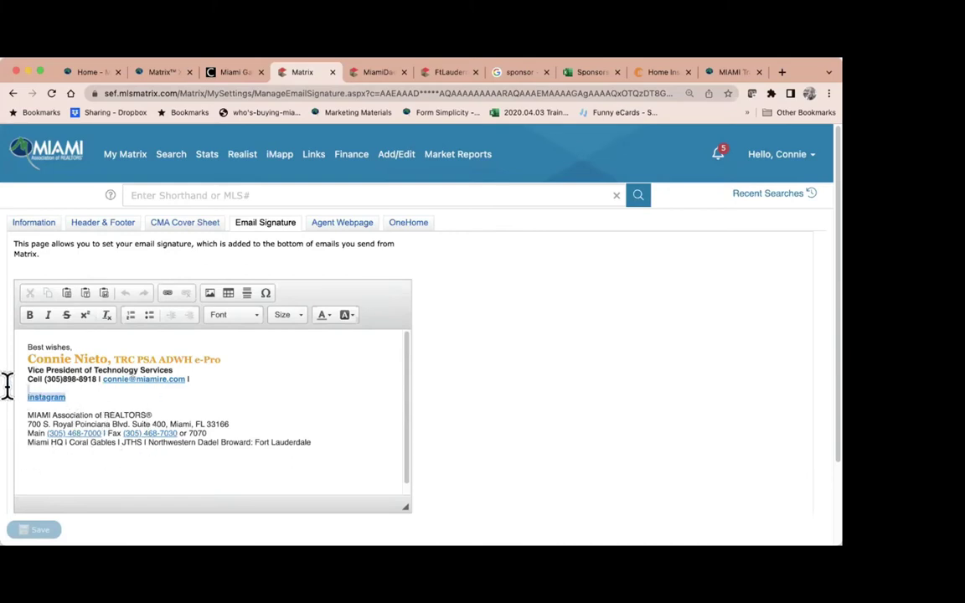
{"action": "key", "text": "BackSpace"}
{"action": "mouse_move", "coordinate": [72, 358]}
{"action": "left_mouse_down"}
{"action": "mouse_move", "coordinate": [67, 344]}
{"action": "mouse_move", "coordinate": [6, 344]}
{"action": "mouse_move", "coordinate": [86, 344]}
{"action": "left_mouse_up"}
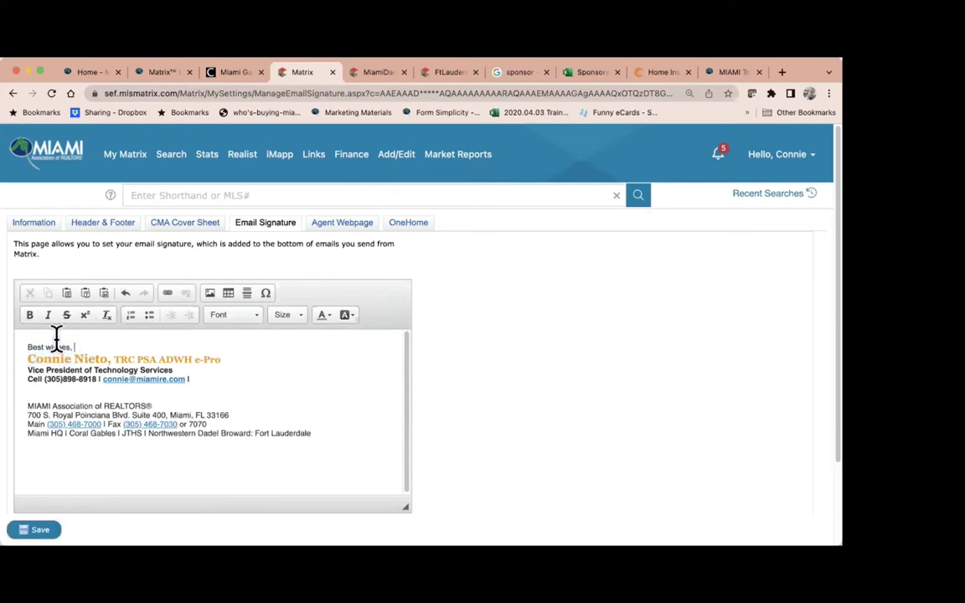
{"action": "type", "text": "Sinc"}
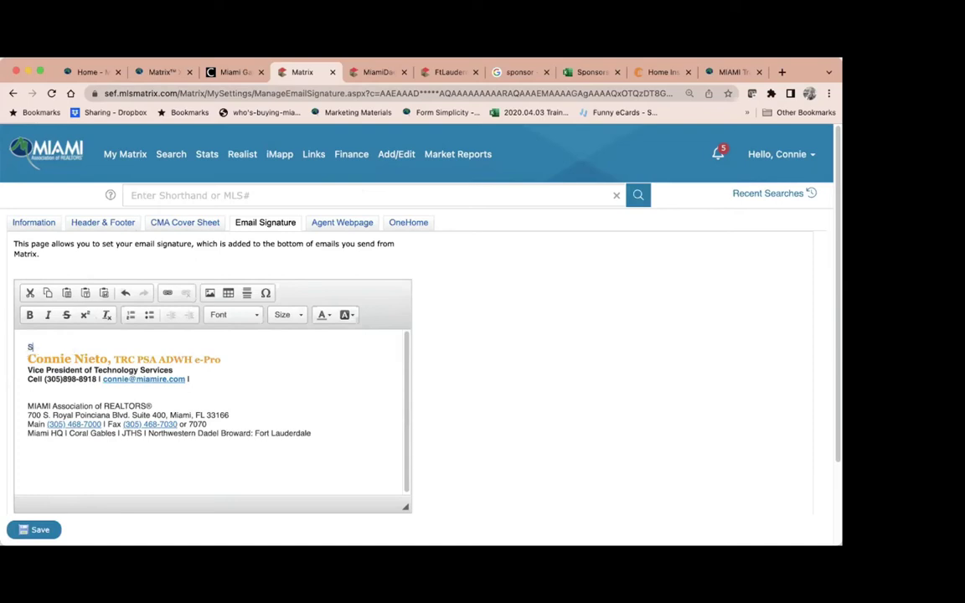
{"action": "key", "text": "BackSpace"}
{"action": "key", "text": "BackSpace"}
{"action": "key", "text": "BackSpace"}
{"action": "type", "text": "incerely,"}
Review the name line's colour options unchanged, then delete the Main phone and Miami HQ lines.
{"action": "left_click_drag", "start_coordinate": [222, 357], "coordinate": [18, 366]}
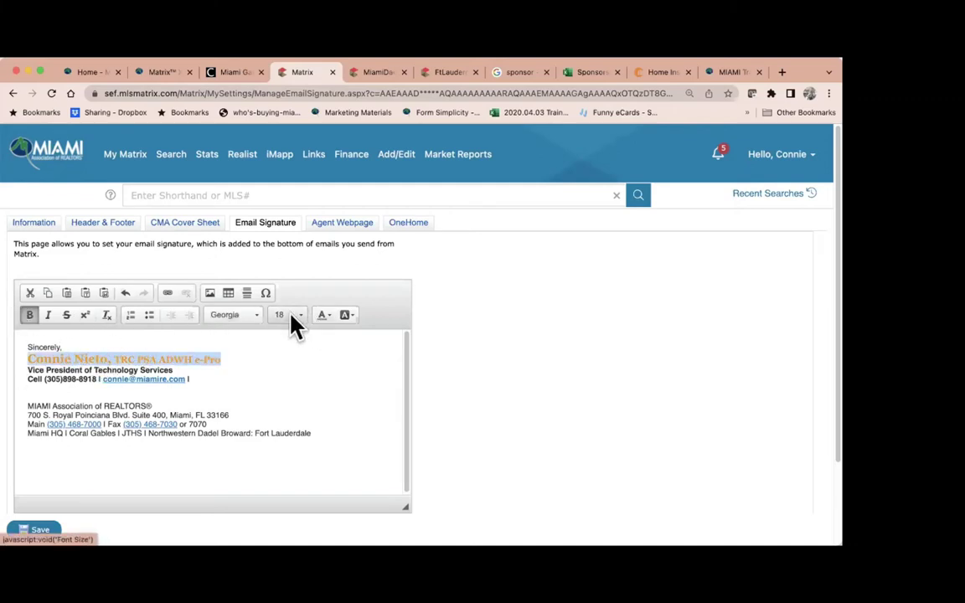
{"action": "left_click", "coordinate": [348, 316]}
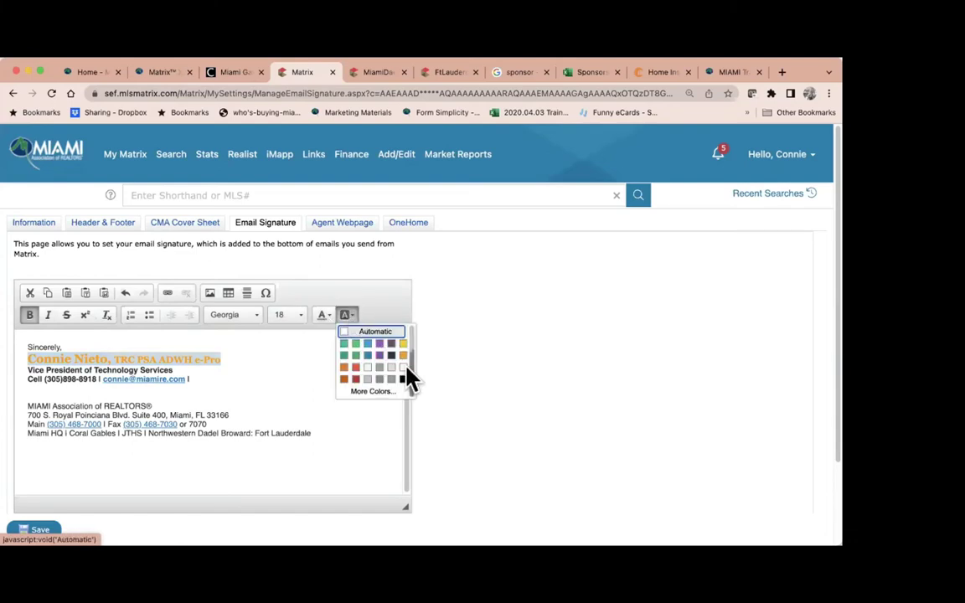
{"action": "left_click", "coordinate": [323, 327]}
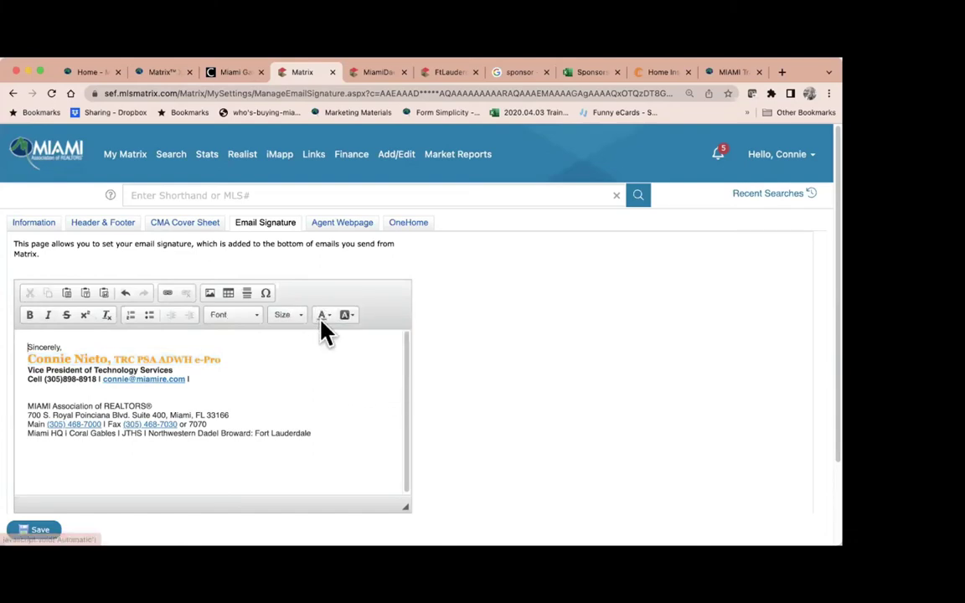
{"action": "left_click", "coordinate": [323, 317]}
{"action": "left_click", "coordinate": [244, 389]}
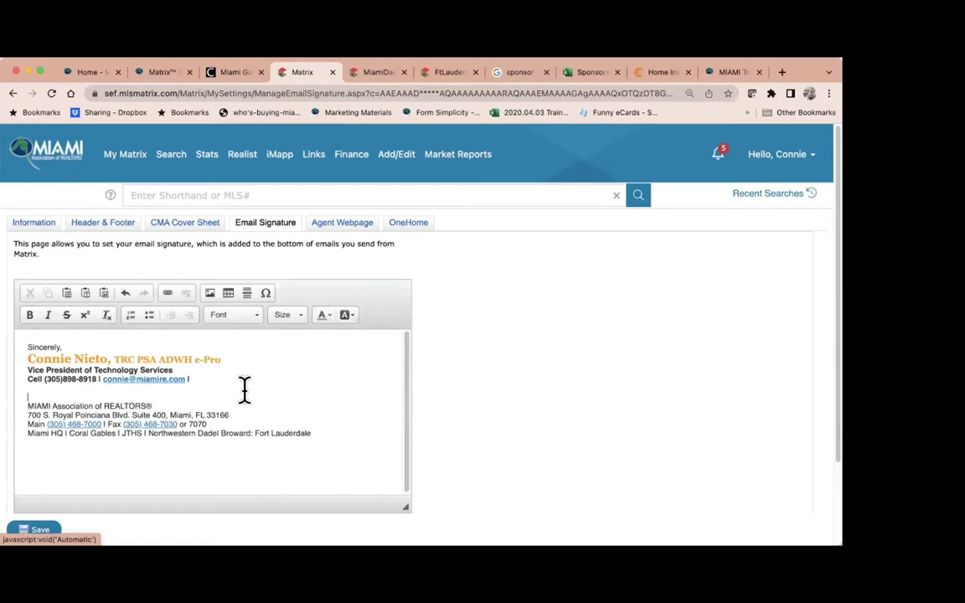
{"action": "left_click_drag", "start_coordinate": [173, 362], "coordinate": [193, 375]}
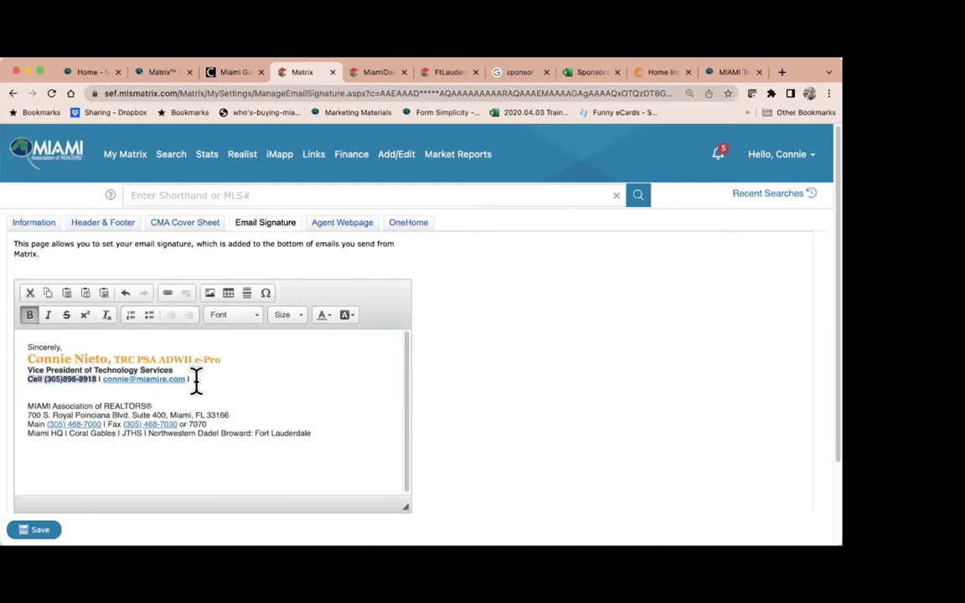
{"action": "left_click_drag", "start_coordinate": [155, 404], "coordinate": [235, 411]}
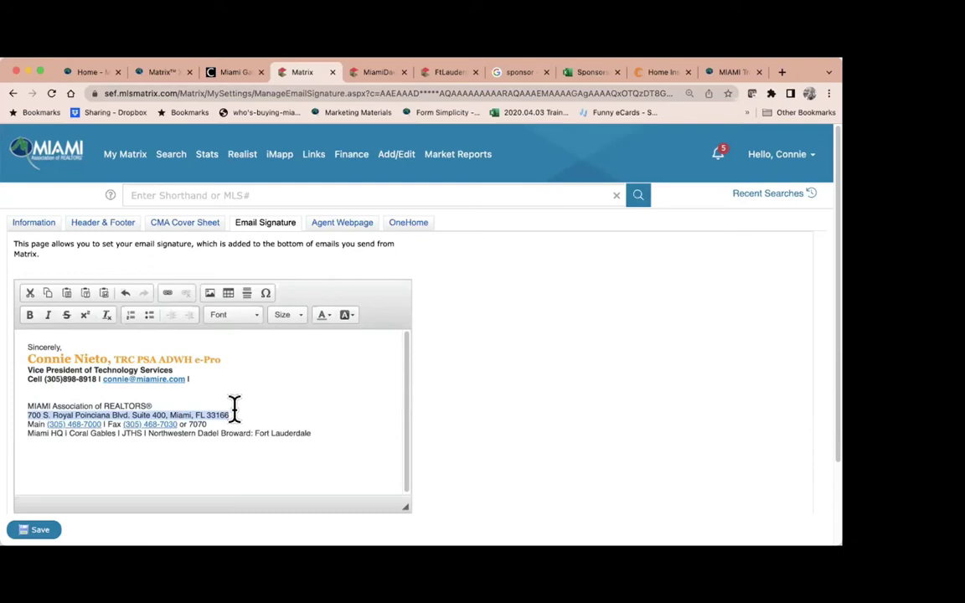
{"action": "left_click_drag", "start_coordinate": [316, 432], "coordinate": [20, 422]}
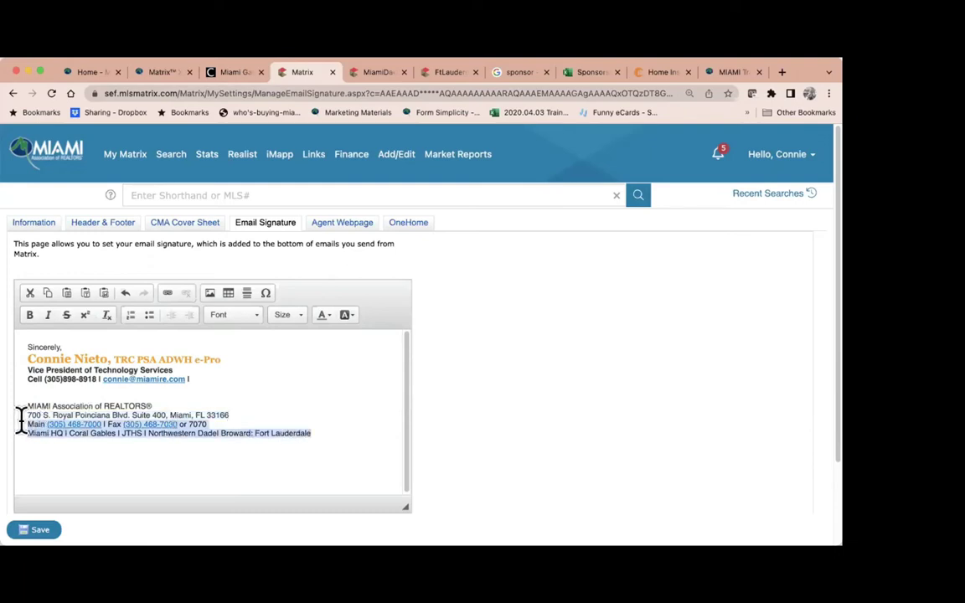
{"action": "key", "text": "BackSpace"}
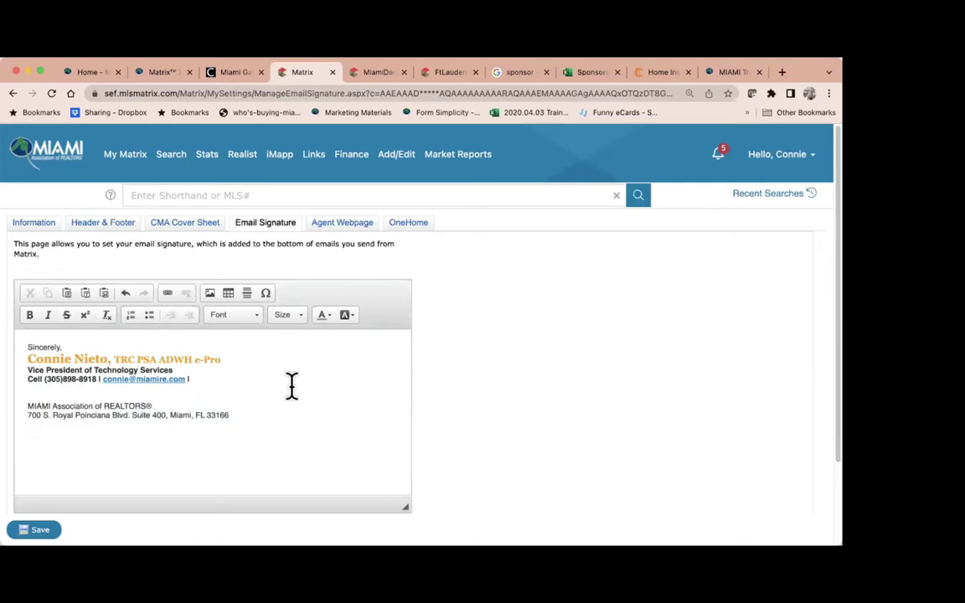
Insert the uploaded headshot photo into the signature below the association address.
{"action": "left_click", "coordinate": [209, 295]}
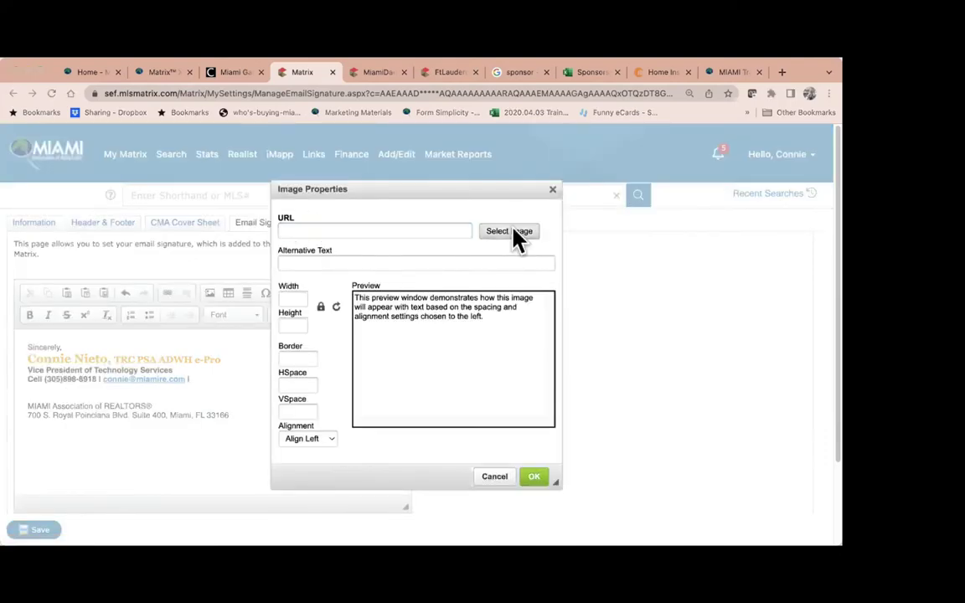
{"action": "left_click", "coordinate": [513, 235]}
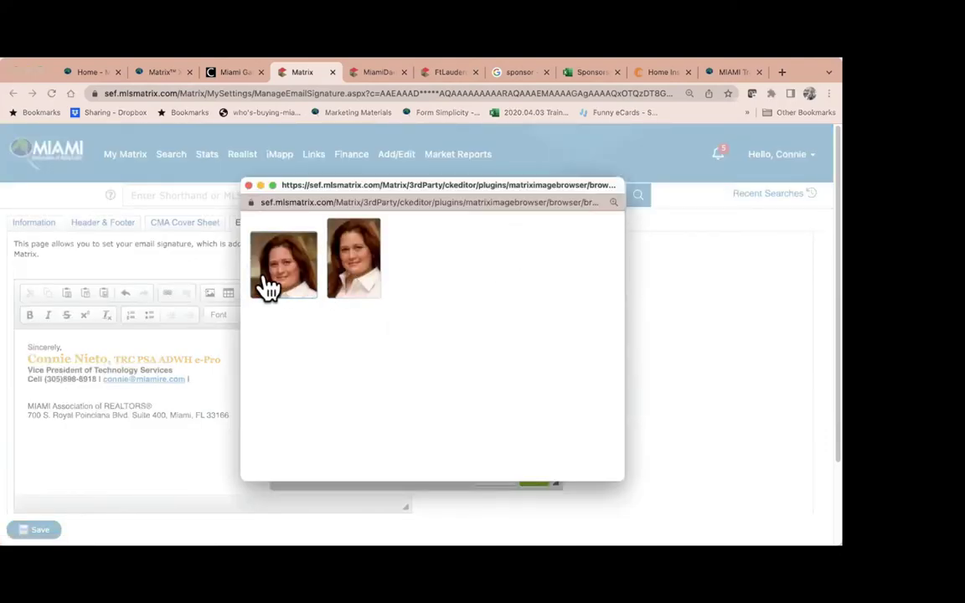
{"action": "left_click", "coordinate": [355, 290]}
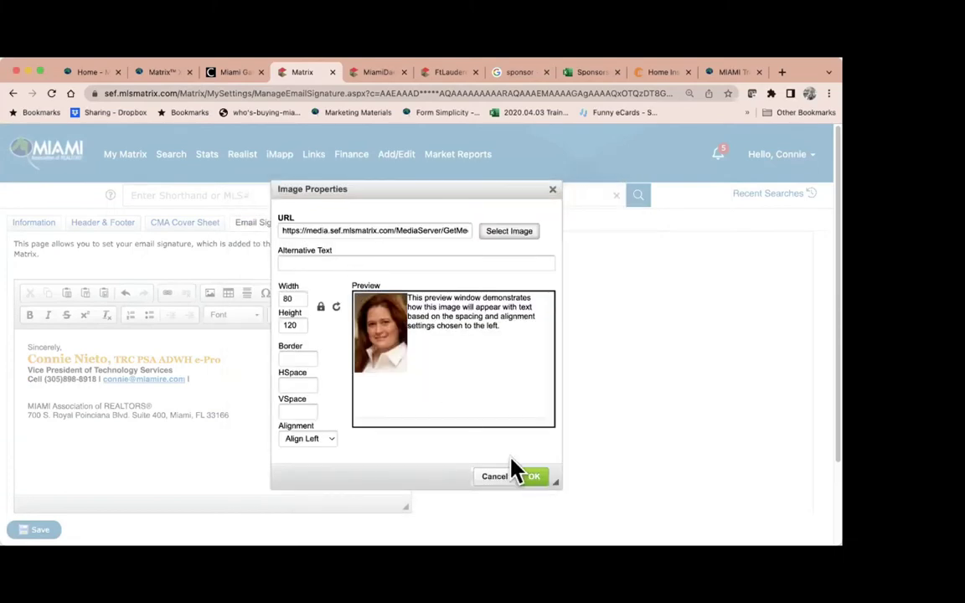
{"action": "left_click", "coordinate": [534, 476]}
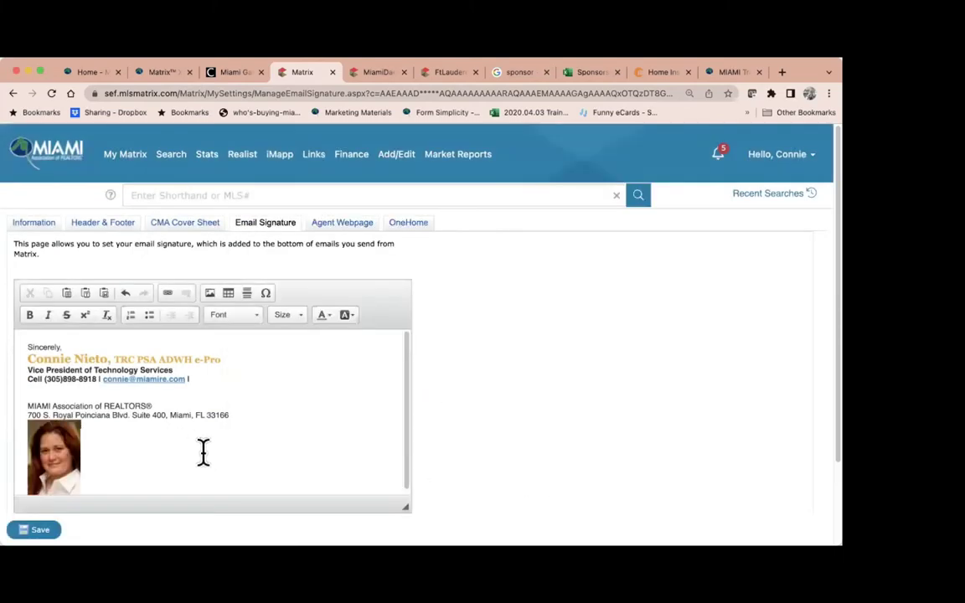
{"action": "scroll", "coordinate": [203, 453], "scroll_direction": "down", "scroll_amount": 1}
{"action": "scroll", "coordinate": [203, 452], "scroll_direction": "up", "scroll_amount": 1}
{"action": "left_click_drag", "start_coordinate": [183, 374], "coordinate": [99, 377]}
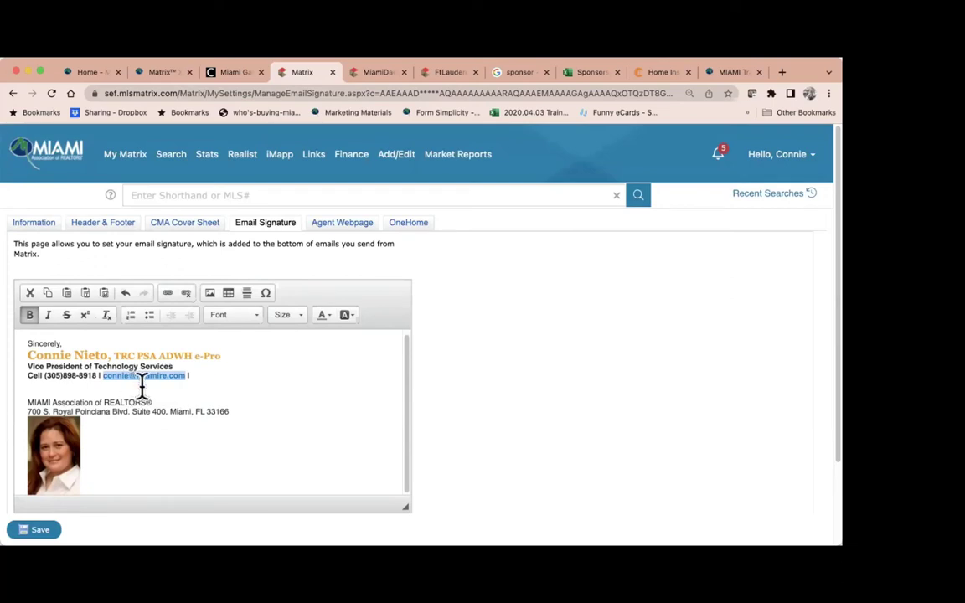
Replace the email address's old link with an E-mail link to the agent's address.
{"action": "left_click", "coordinate": [186, 293]}
{"action": "left_click", "coordinate": [167, 295]}
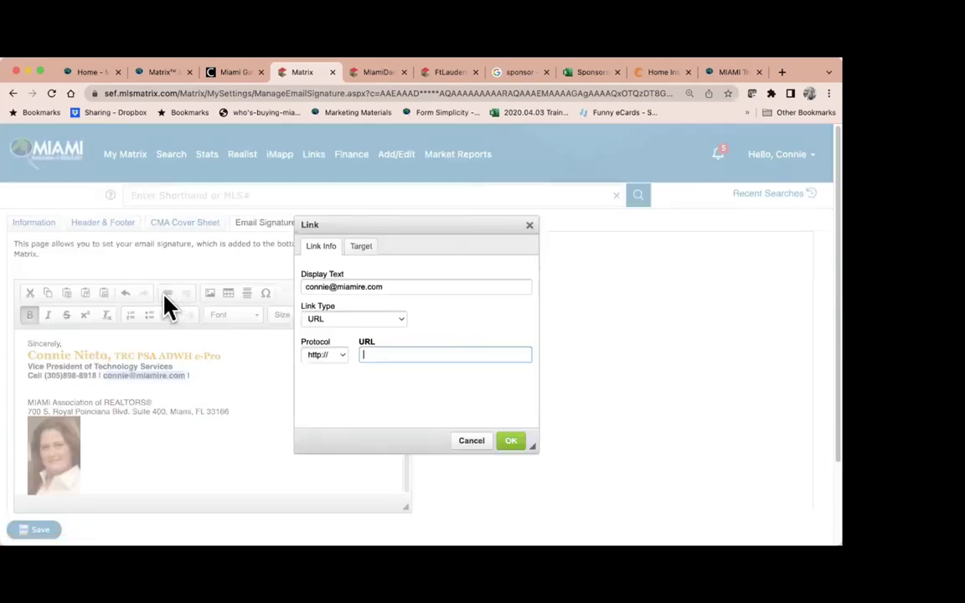
{"action": "left_click", "coordinate": [328, 357]}
{"action": "left_click", "coordinate": [359, 324]}
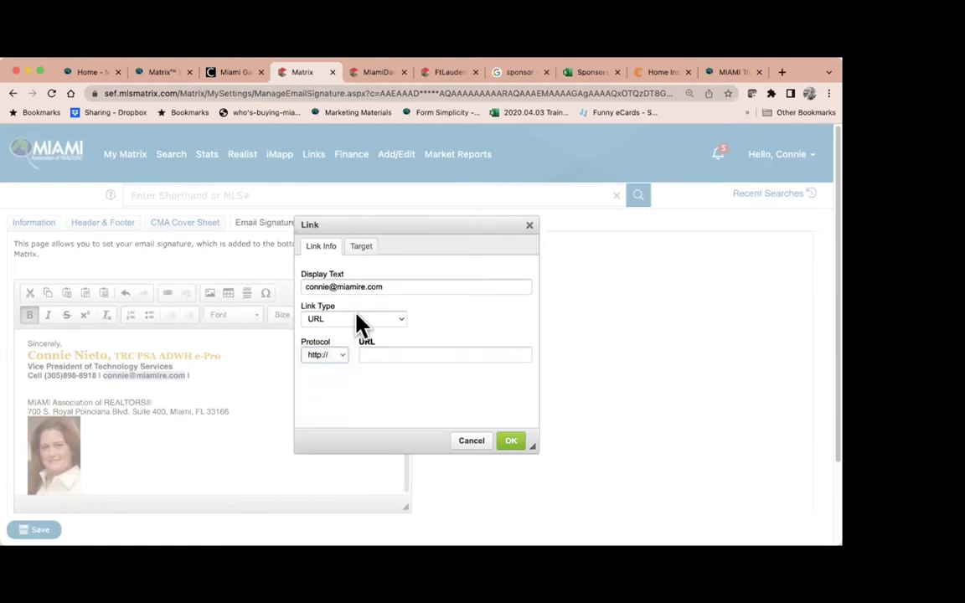
{"action": "left_click", "coordinate": [360, 323]}
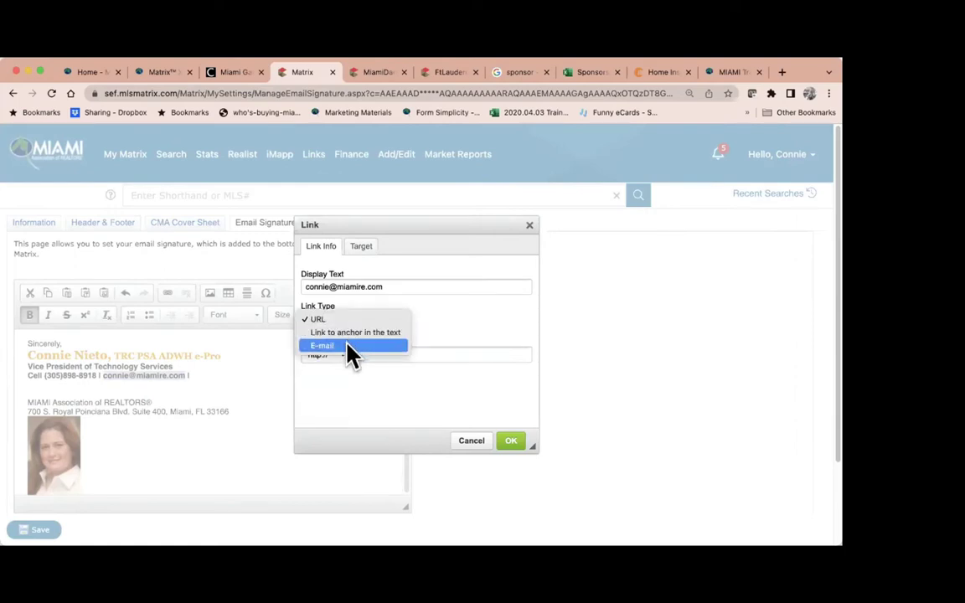
{"action": "left_click", "coordinate": [350, 347]}
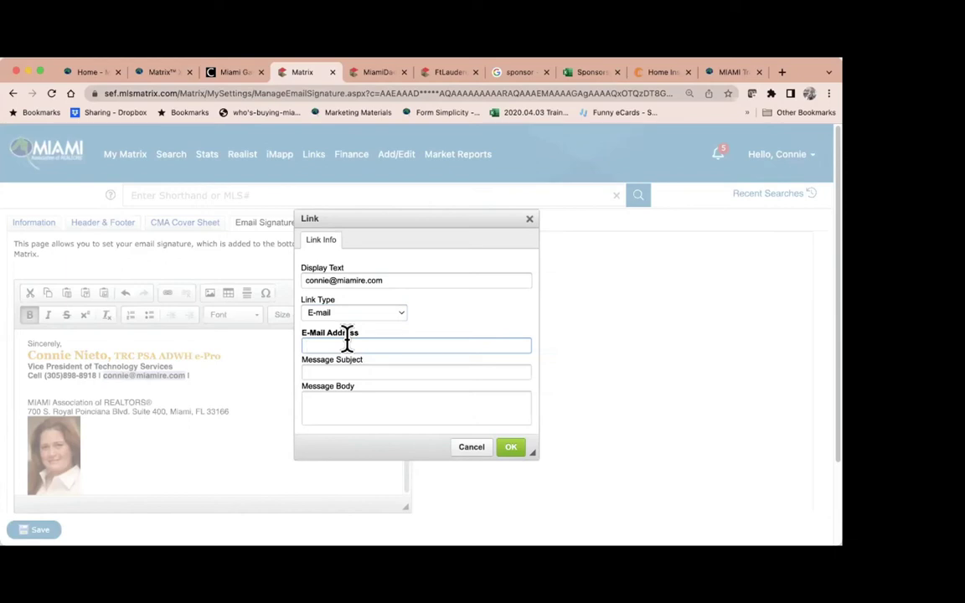
{"action": "left_click", "coordinate": [510, 449]}
{"action": "left_click", "coordinate": [269, 386]}
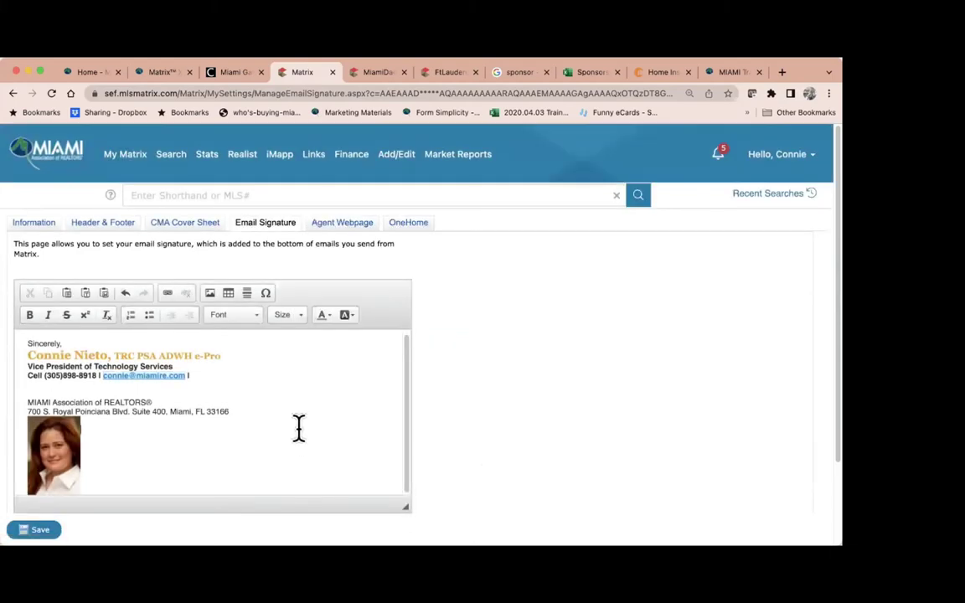
{"action": "left_click", "coordinate": [204, 373]}
Add a new line reading 'Instagram' below the cell phone and email line.
{"action": "key", "text": "Return"}
{"action": "key", "text": "Return"}
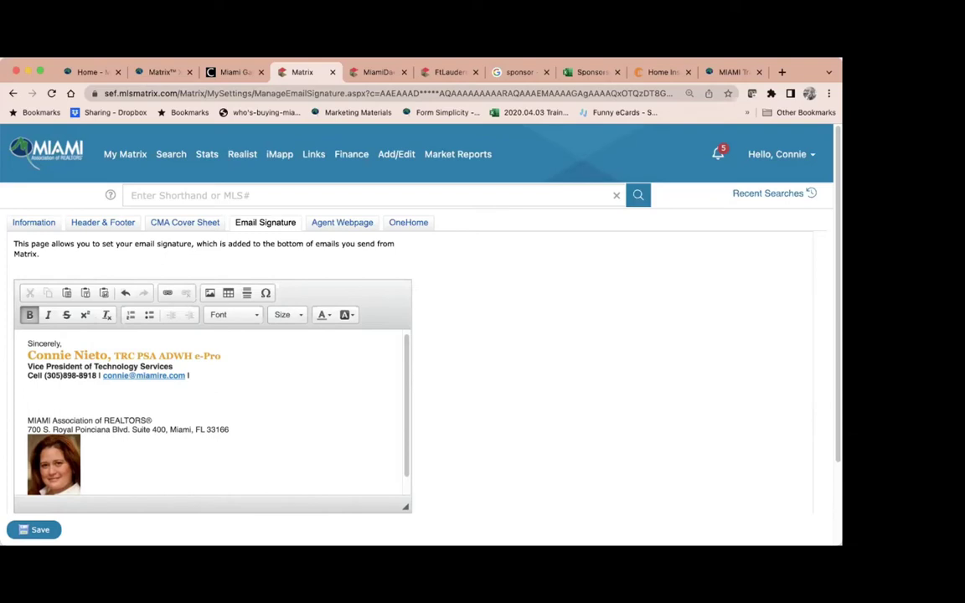
{"action": "type", "text": "Instagram"}
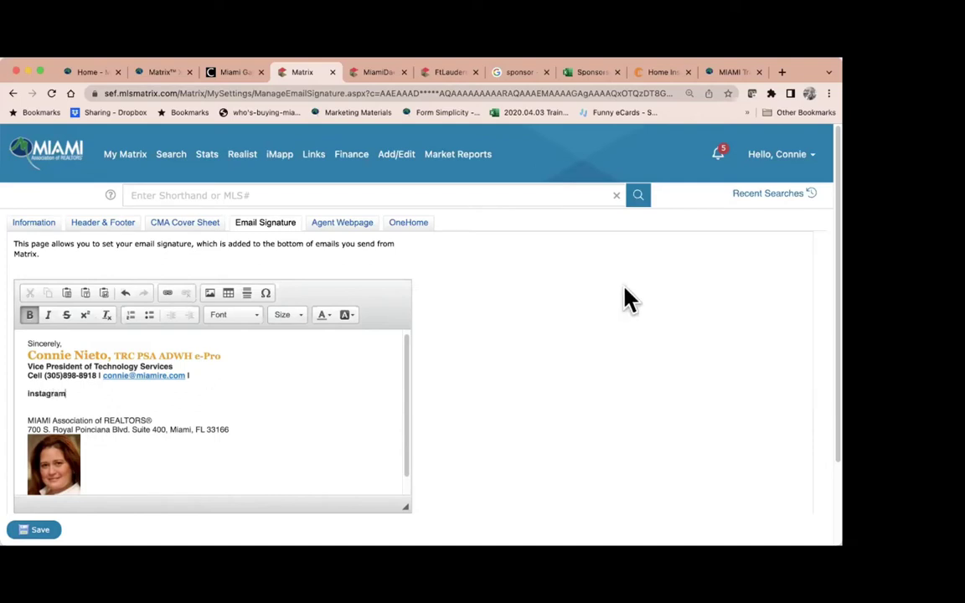
Open the agent's Instagram profile in a new tab and copy its web address.
{"action": "left_click", "coordinate": [779, 70]}
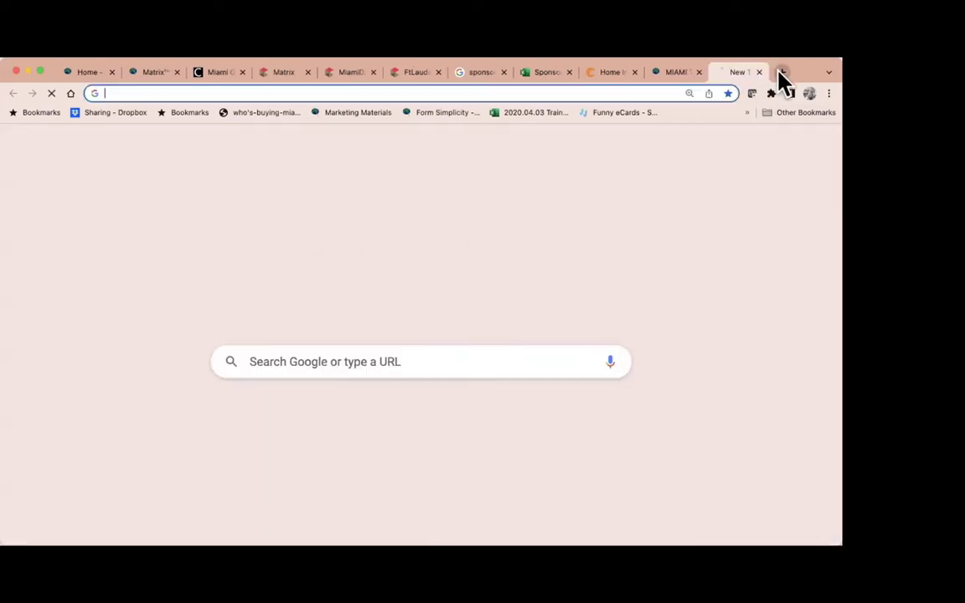
{"action": "type", "text": "ins"}
{"action": "key", "text": "Return"}
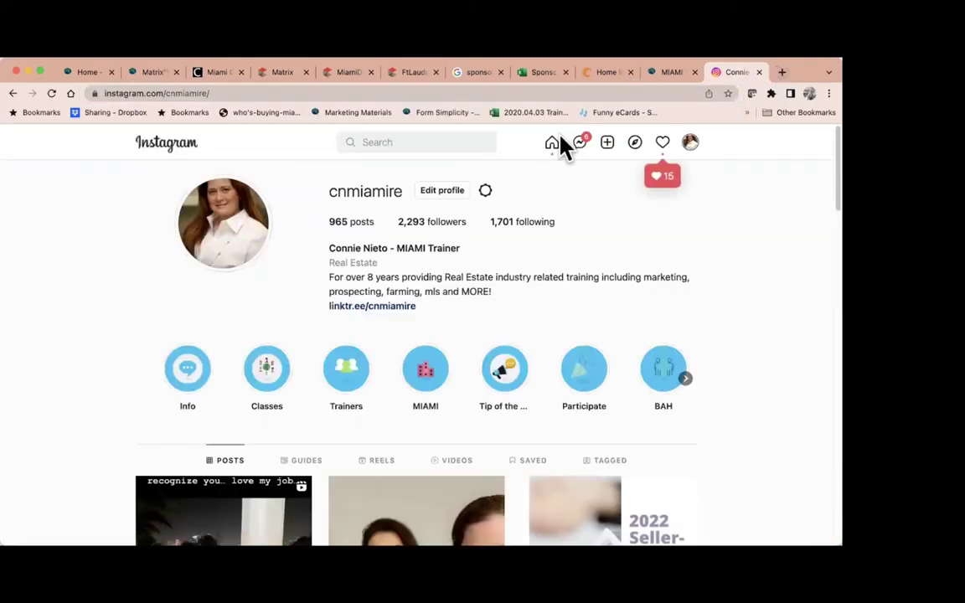
{"action": "scroll", "coordinate": [435, 243], "scroll_direction": "down", "scroll_amount": 5}
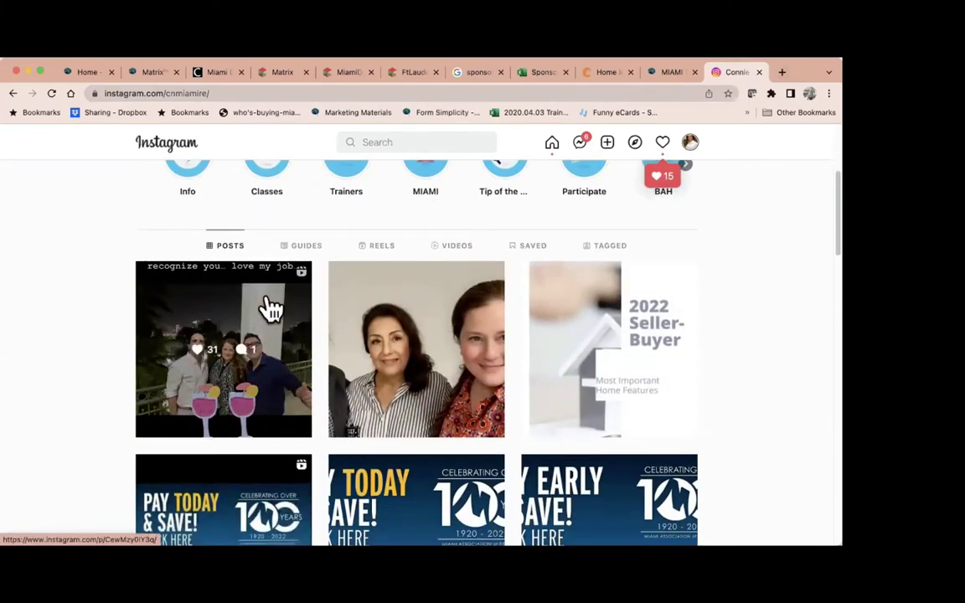
{"action": "scroll", "coordinate": [414, 378], "scroll_direction": "down", "scroll_amount": 5}
{"action": "scroll", "coordinate": [416, 378], "scroll_direction": "up", "scroll_amount": 10}
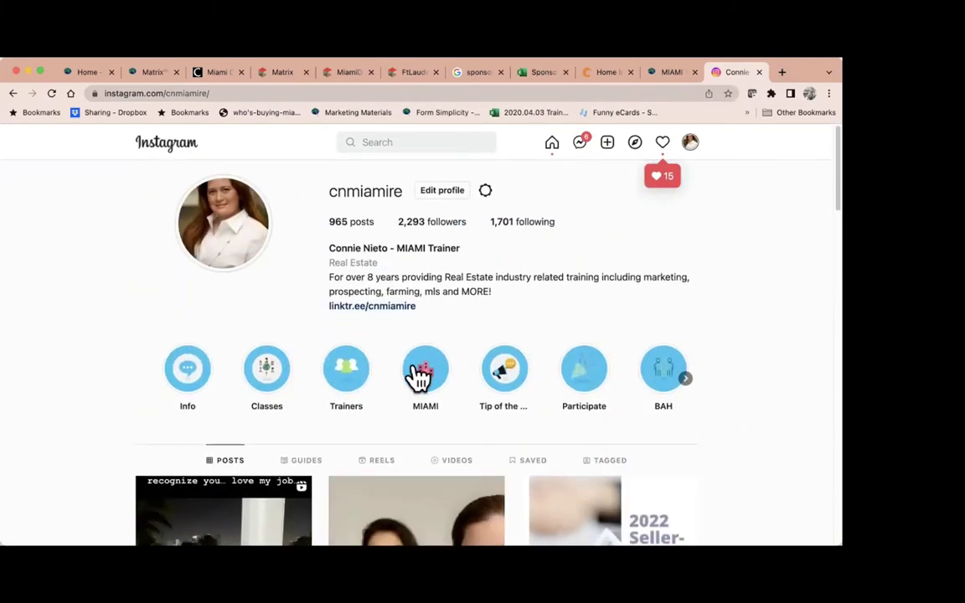
{"action": "left_click", "coordinate": [316, 93]}
{"action": "key", "text": "super+c"}
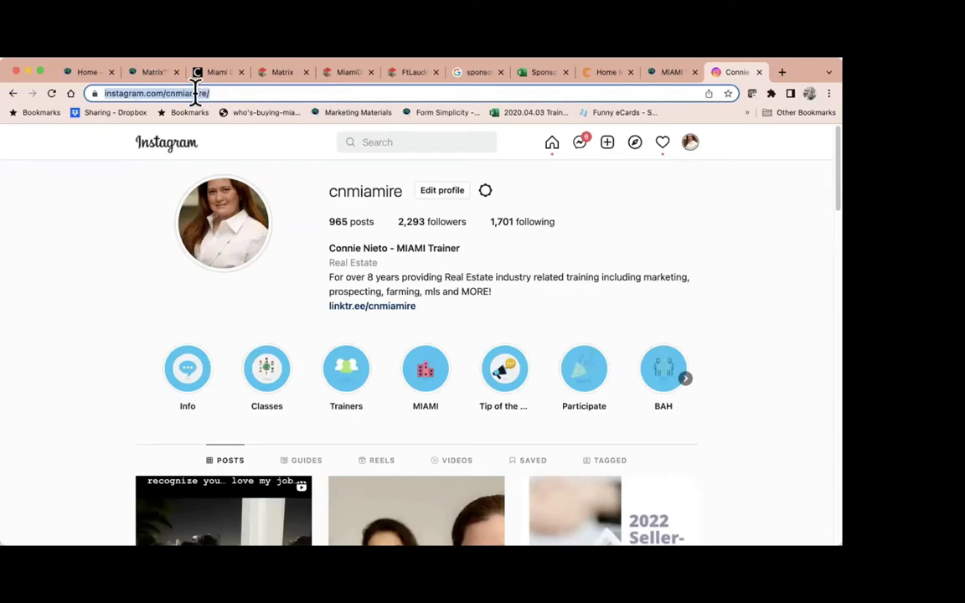
{"action": "right_click", "coordinate": [223, 94]}
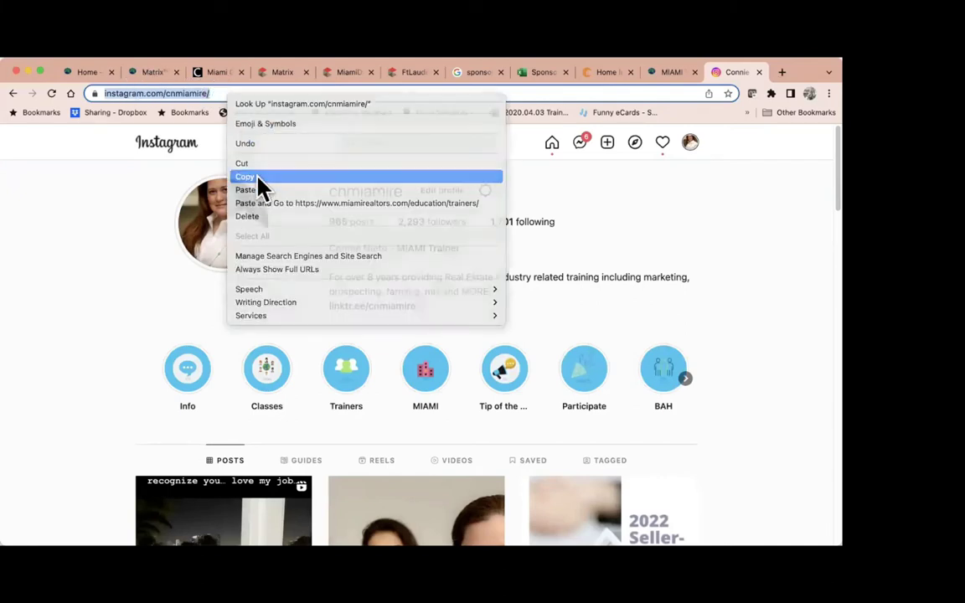
{"action": "left_click", "coordinate": [254, 177]}
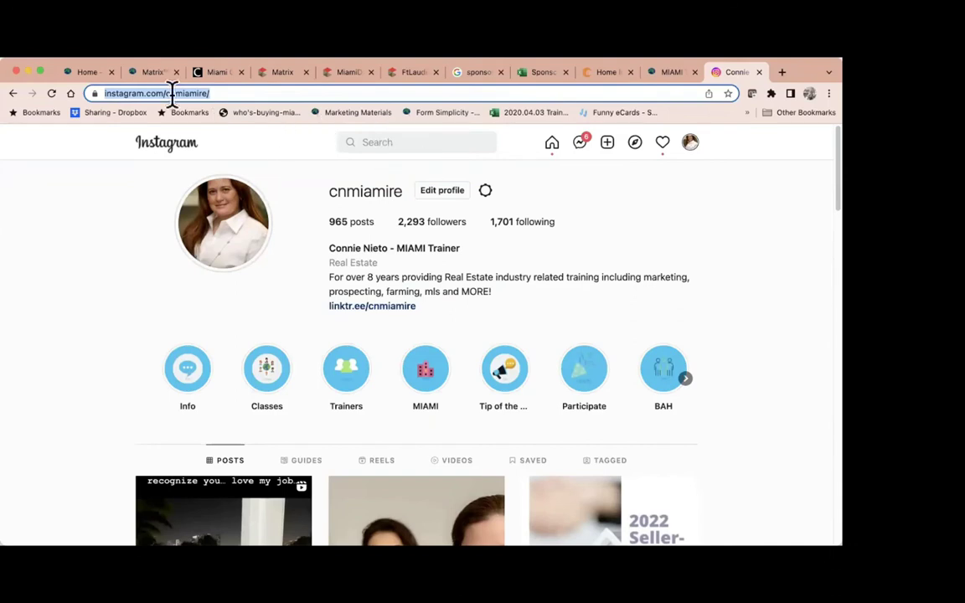
{"action": "left_click", "coordinate": [280, 73]}
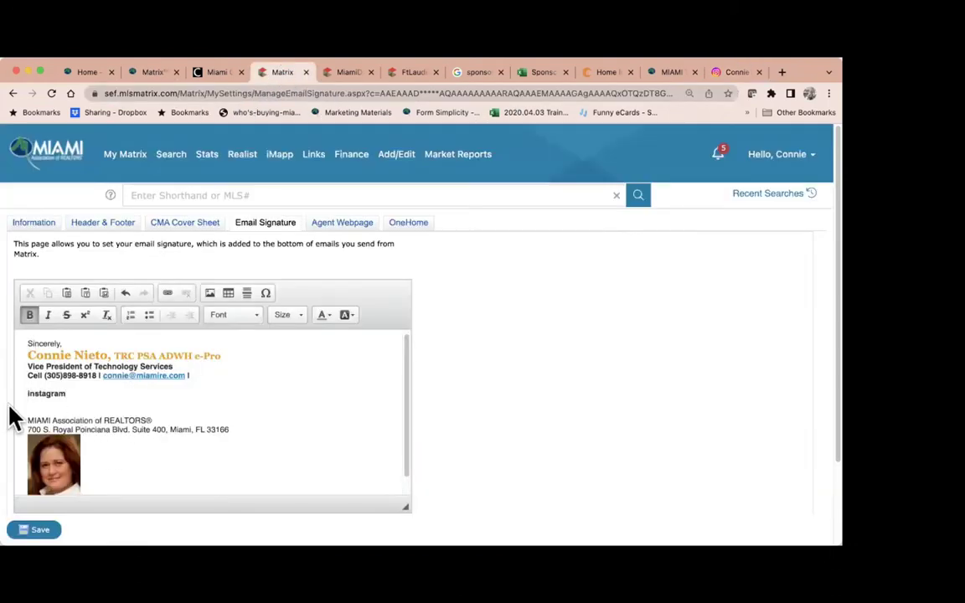
Link the word 'instagram' to the pasted Instagram profile address.
{"action": "left_click_drag", "start_coordinate": [70, 393], "coordinate": [24, 393]}
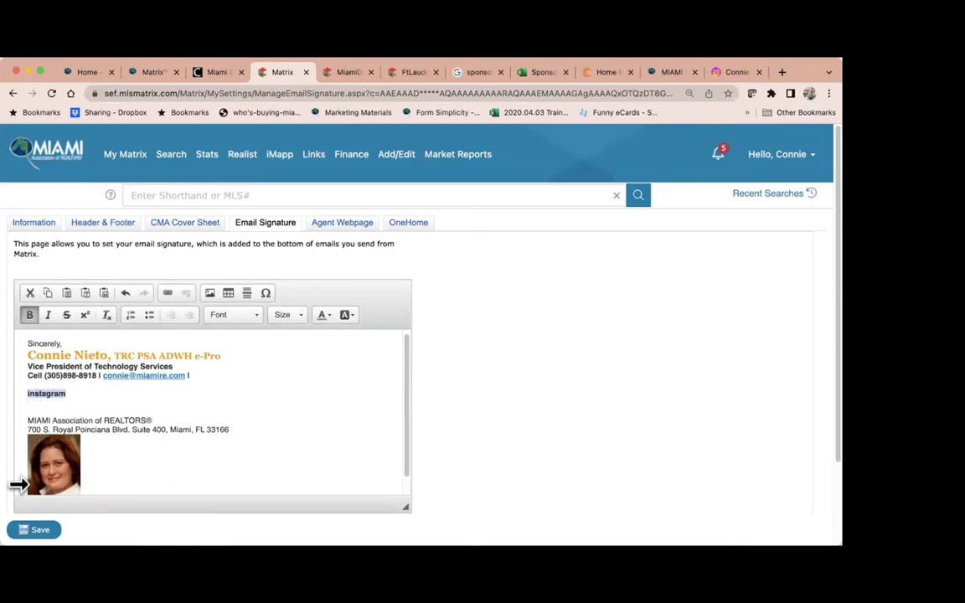
{"action": "left_click", "coordinate": [167, 298]}
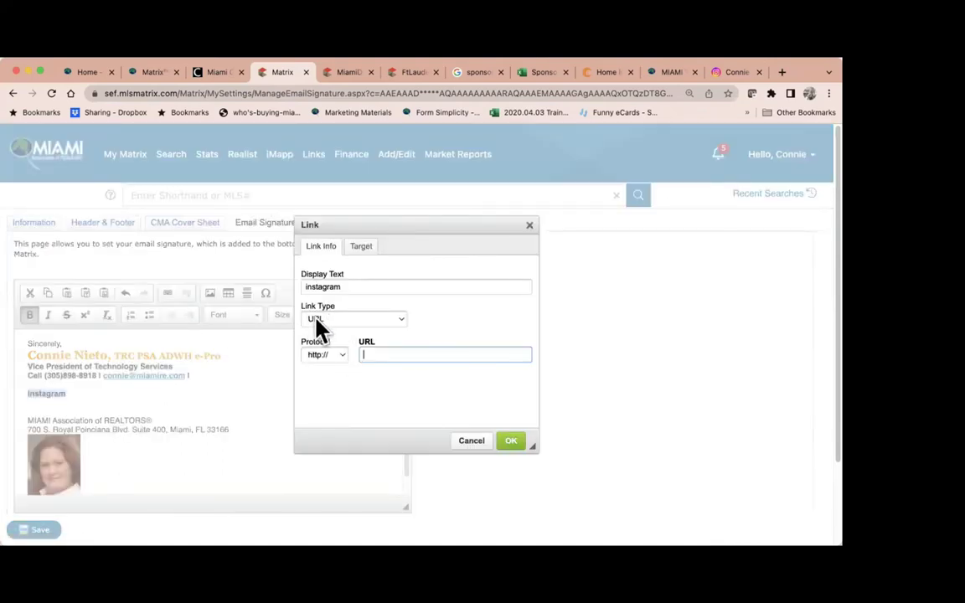
{"action": "right_click", "coordinate": [381, 357]}
{"action": "left_click", "coordinate": [402, 441]}
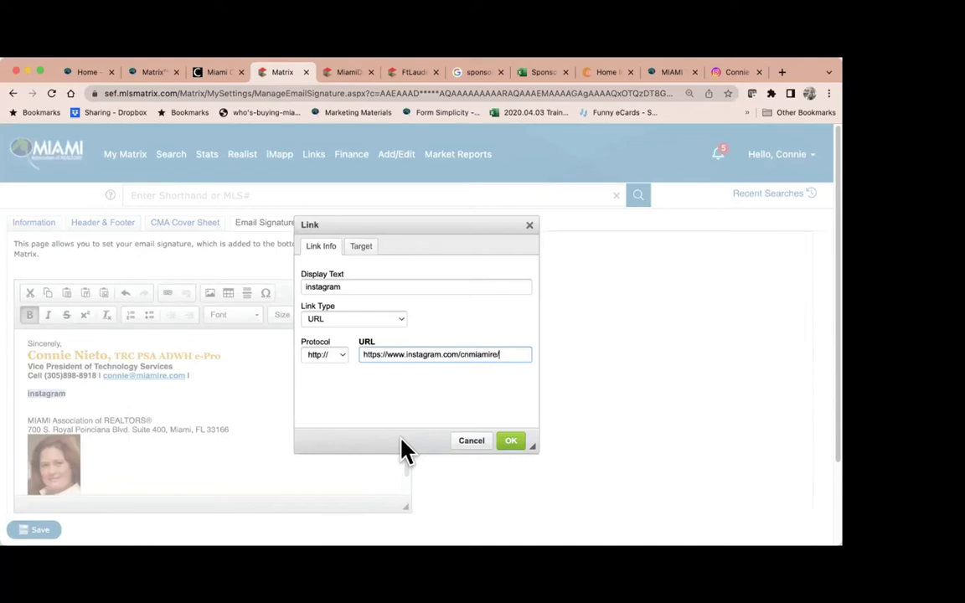
{"action": "left_click", "coordinate": [513, 442]}
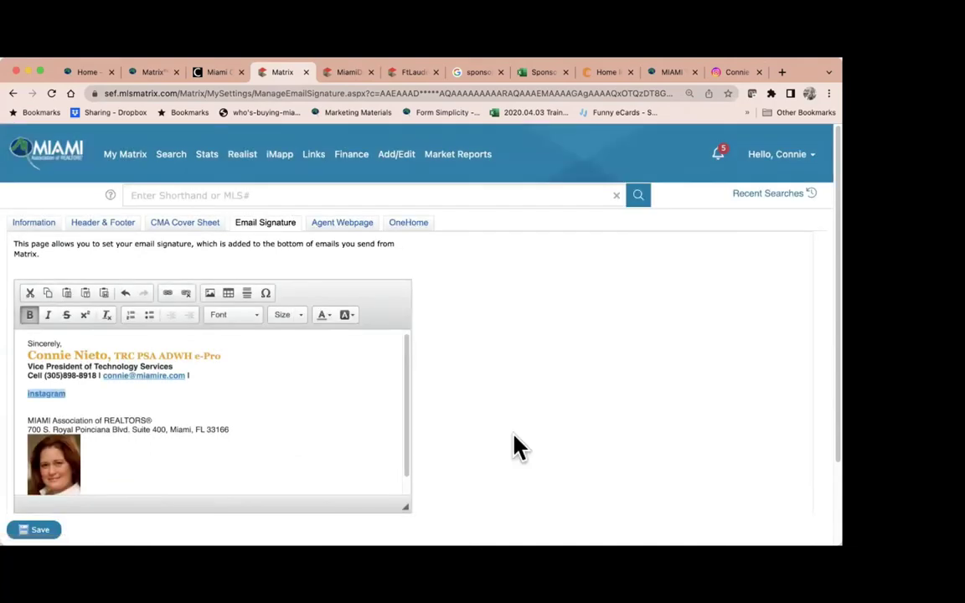
Remove the blank line between the instagram link and the association name.
{"action": "left_click", "coordinate": [305, 388]}
{"action": "left_click", "coordinate": [118, 400]}
{"action": "key", "text": "BackSpace"}
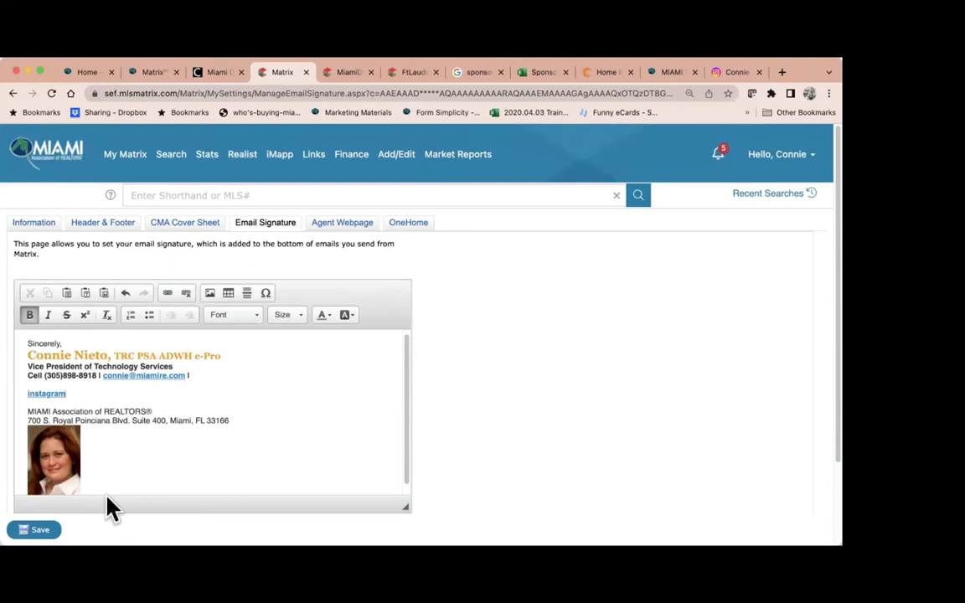
Replace the existing headshot with the first portrait photo from the uploaded images.
{"action": "left_click", "coordinate": [105, 458]}
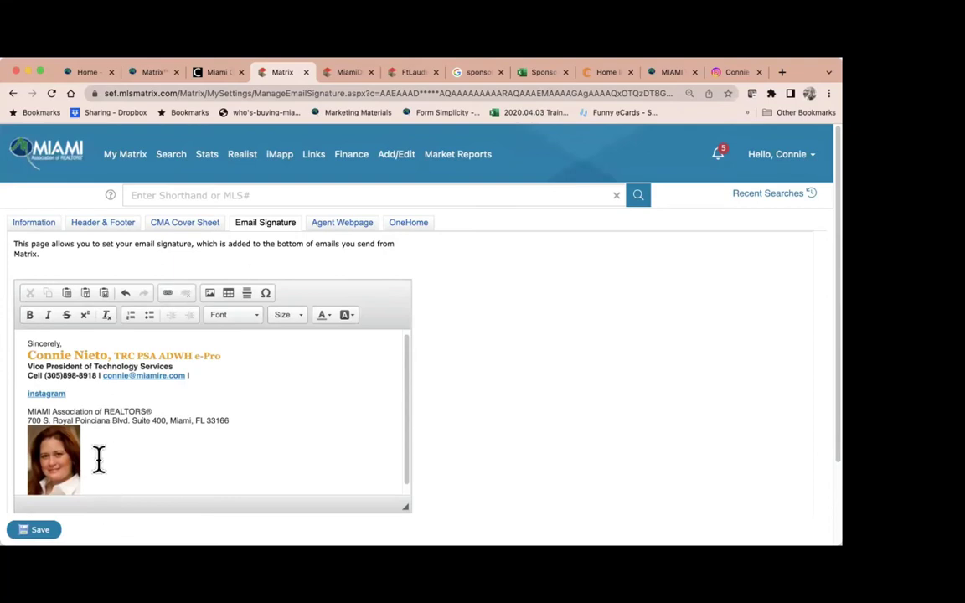
{"action": "left_click", "coordinate": [46, 476]}
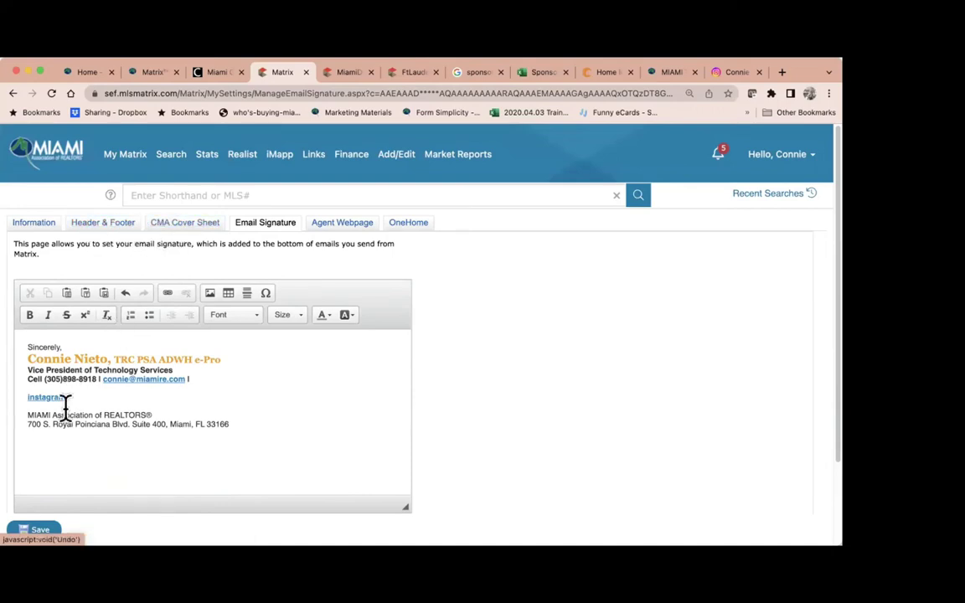
{"action": "left_click", "coordinate": [210, 297]}
{"action": "left_click", "coordinate": [499, 232]}
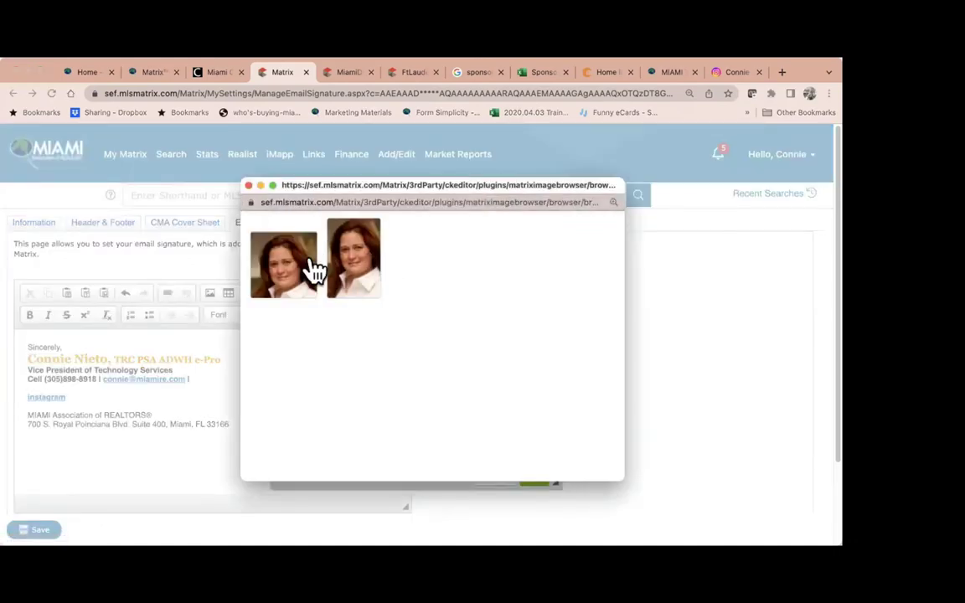
{"action": "left_click", "coordinate": [298, 278]}
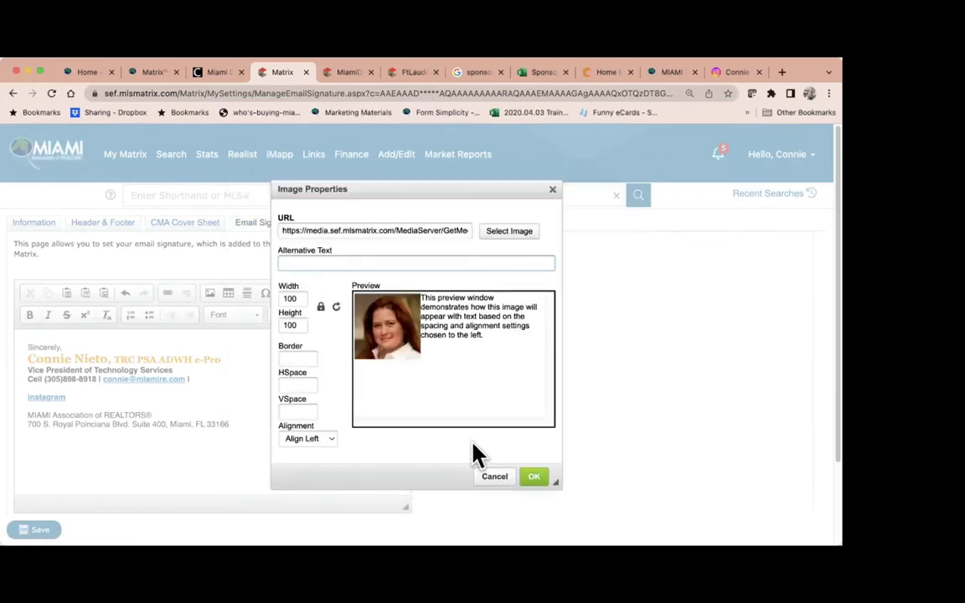
{"action": "left_click", "coordinate": [535, 476]}
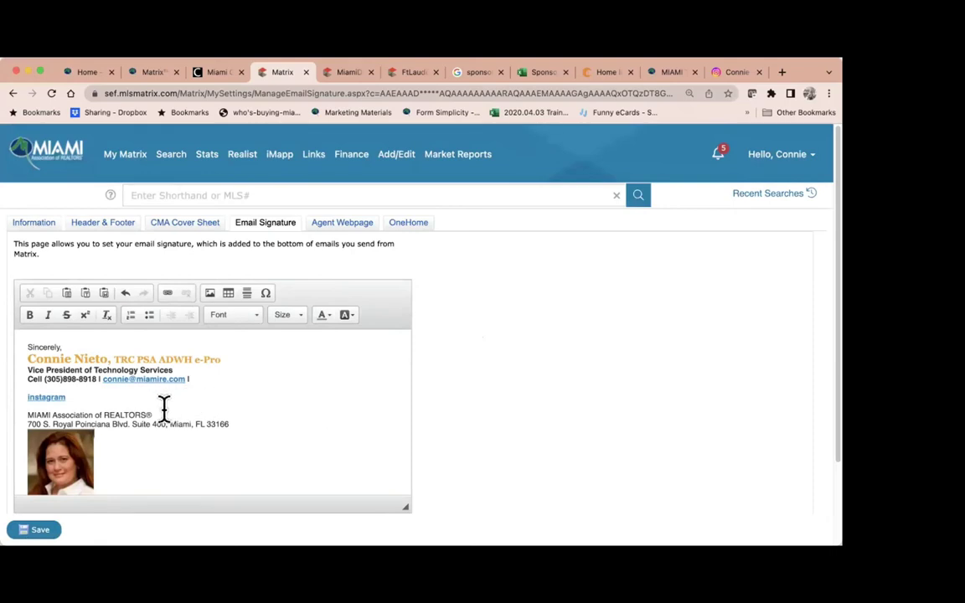
Zoom in on the page and delete the ® after REALTORS.
{"action": "key", "text": "super+equal"}
{"action": "key", "text": "super+equal"}
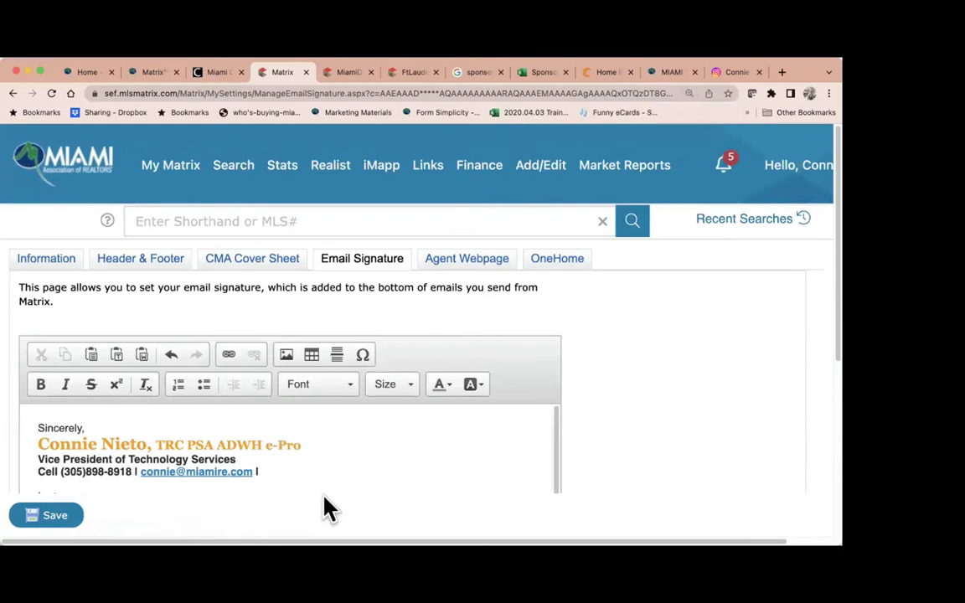
{"action": "scroll", "coordinate": [327, 512], "scroll_direction": "down", "scroll_amount": 5}
{"action": "key", "text": "BackSpace"}
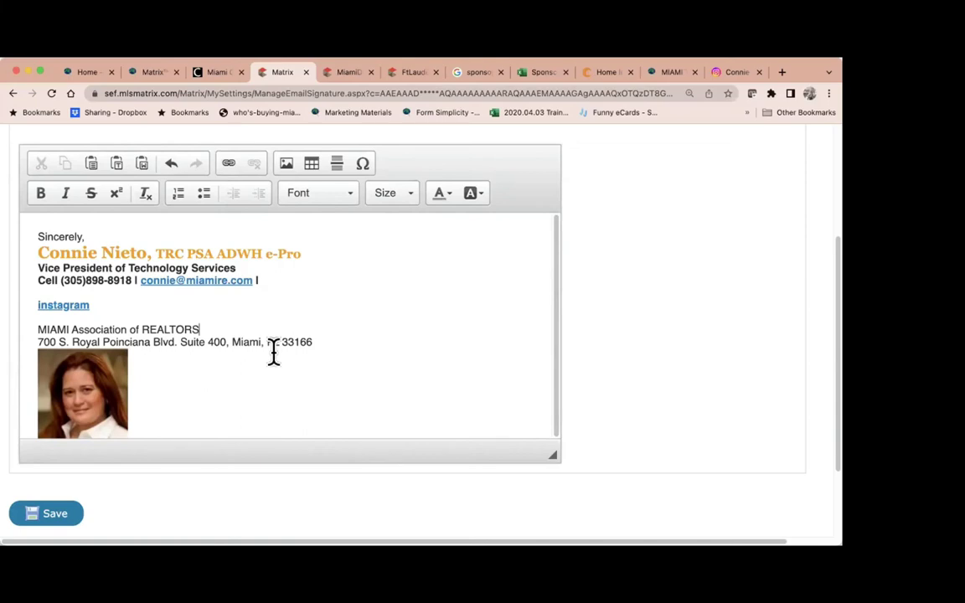
Reinsert ® after REALTORS from the special character picker, restore the zoom, and save the signature.
{"action": "left_click", "coordinate": [366, 168]}
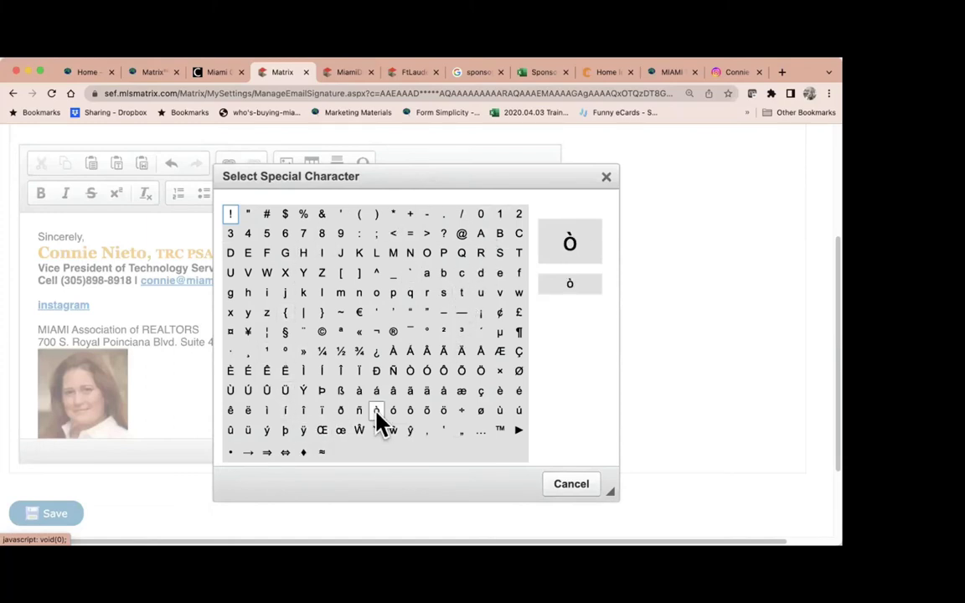
{"action": "left_click", "coordinate": [393, 333]}
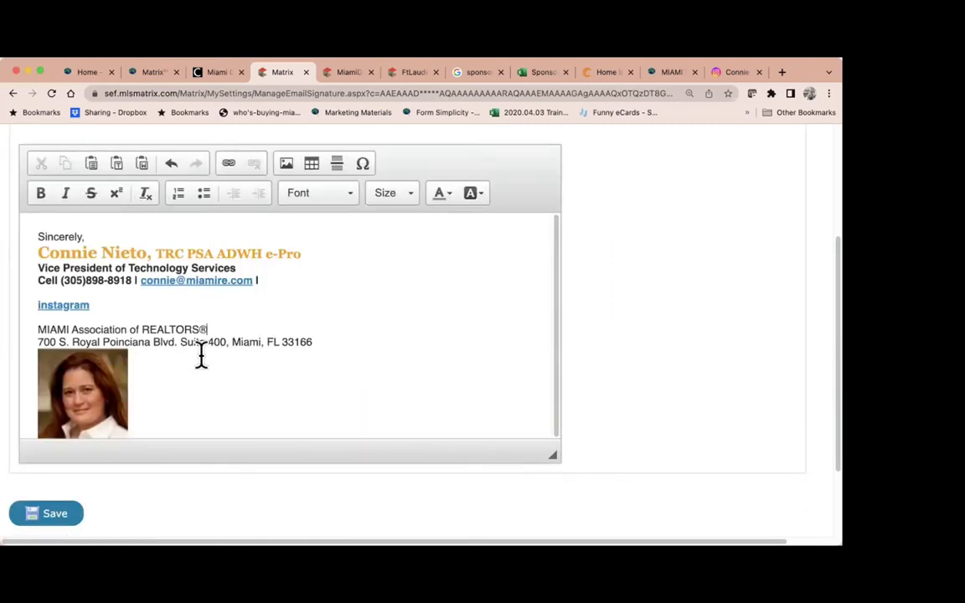
{"action": "scroll", "coordinate": [201, 356], "scroll_direction": "down", "scroll_amount": 3}
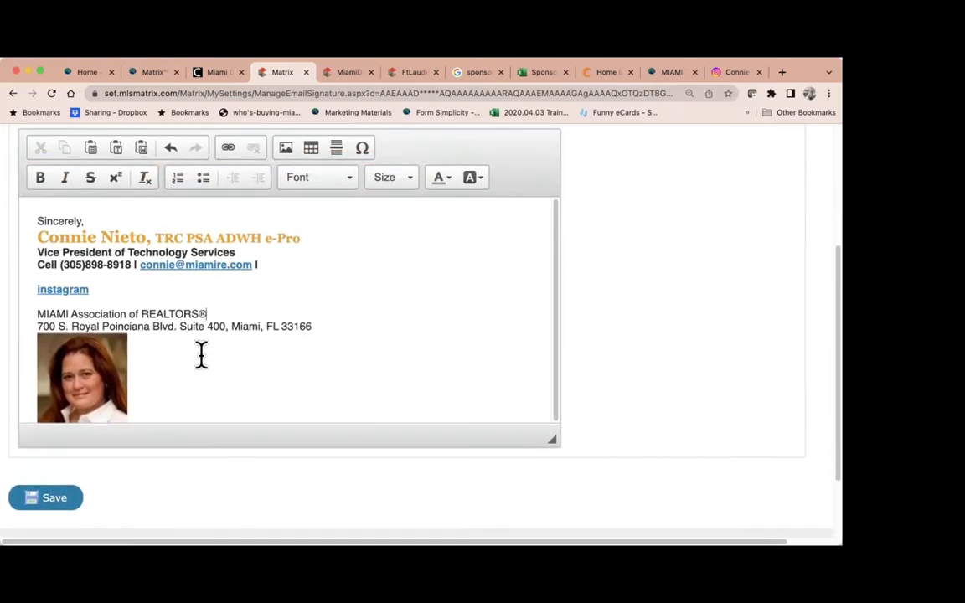
{"action": "key", "text": "super+minus"}
{"action": "key", "text": "super+minus"}
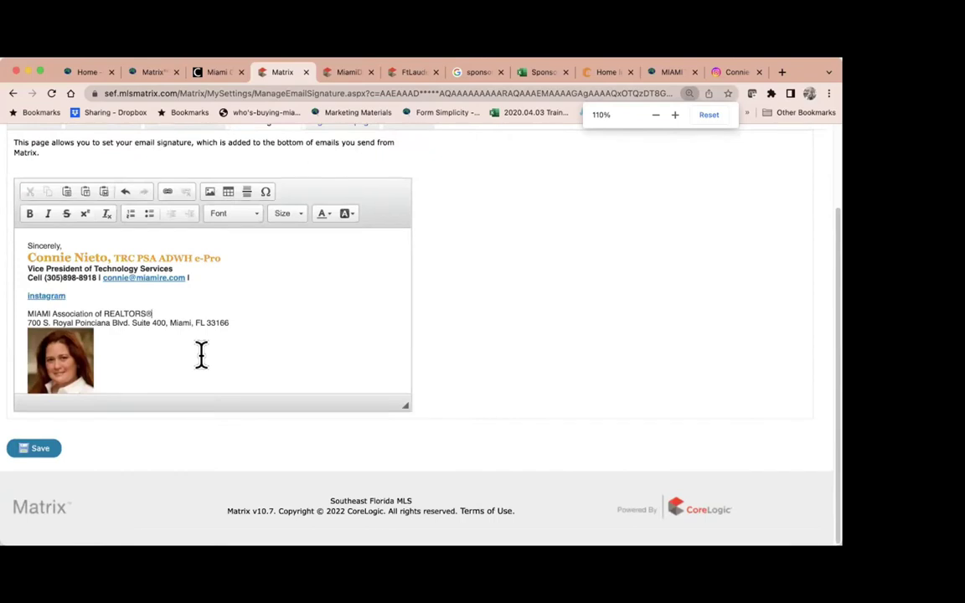
{"action": "scroll", "coordinate": [201, 356], "scroll_direction": "up", "scroll_amount": 2}
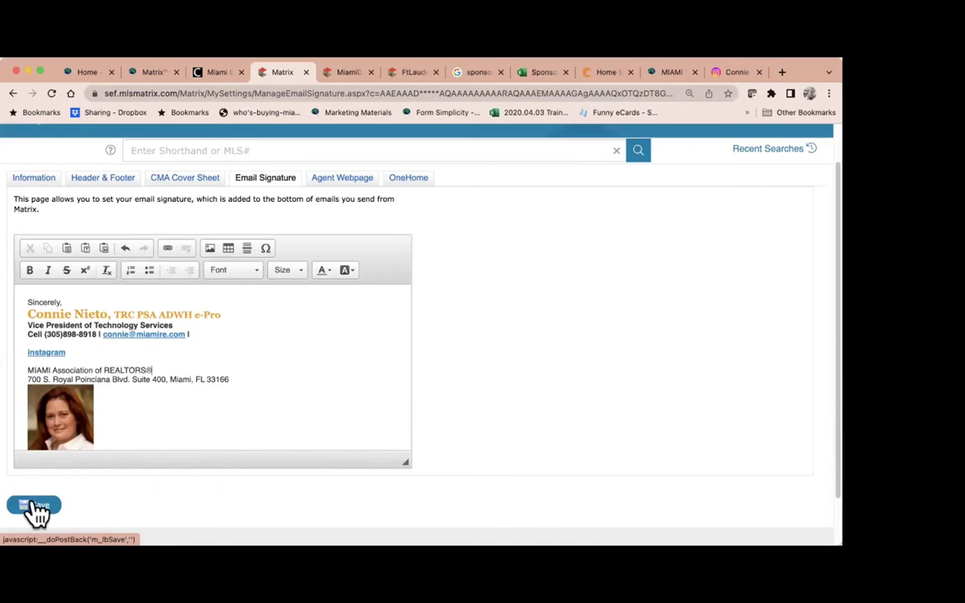
{"action": "left_click", "coordinate": [33, 510]}
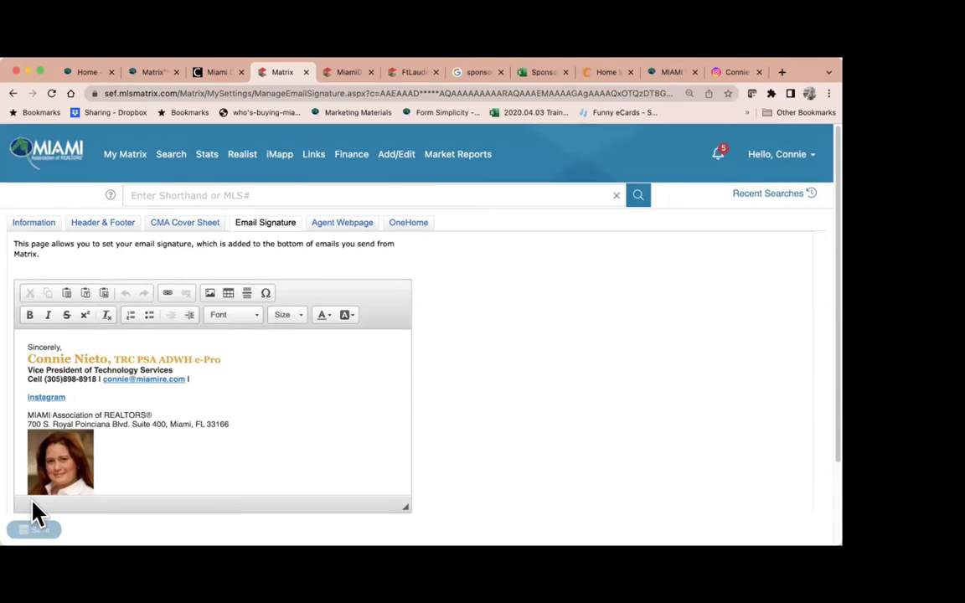
{"action": "left_click", "coordinate": [340, 228]}
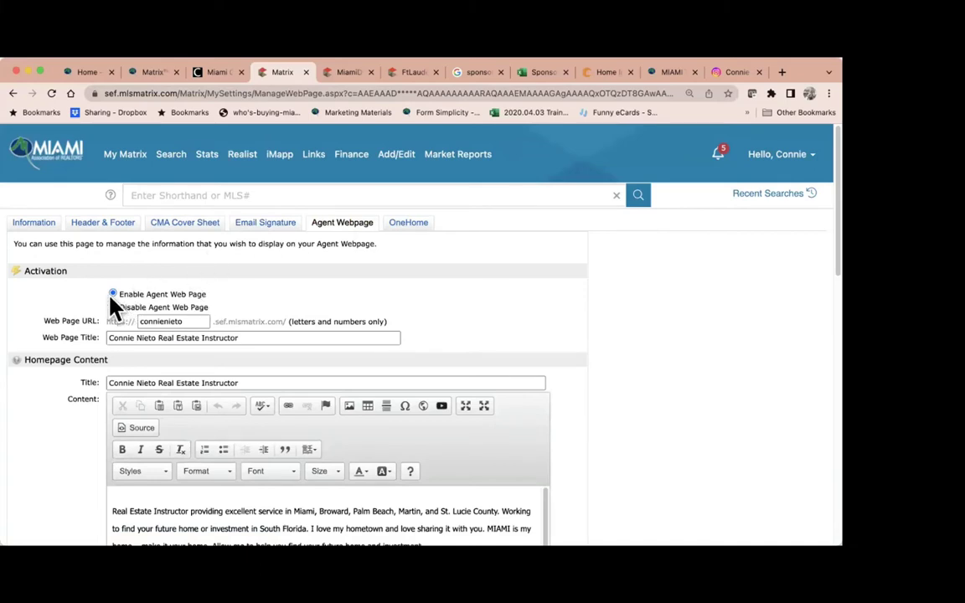
{"action": "mouse_move", "coordinate": [113, 302]}
{"action": "left_mouse_down"}
{"action": "mouse_move", "coordinate": [96, 287]}
{"action": "mouse_move", "coordinate": [102, 291]}
{"action": "left_mouse_up"}
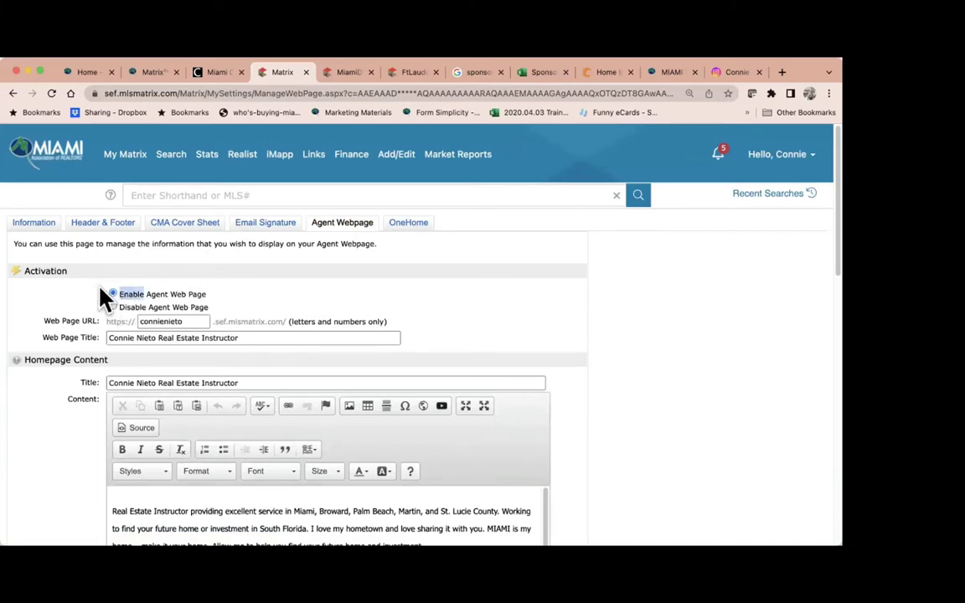
{"action": "left_click", "coordinate": [113, 294]}
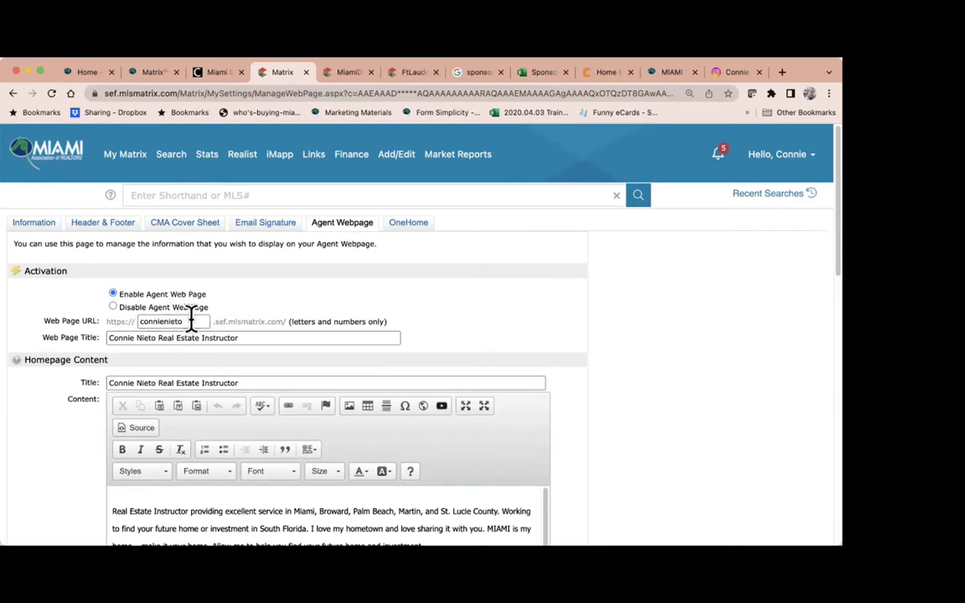
{"action": "left_click_drag", "start_coordinate": [182, 322], "coordinate": [107, 314]}
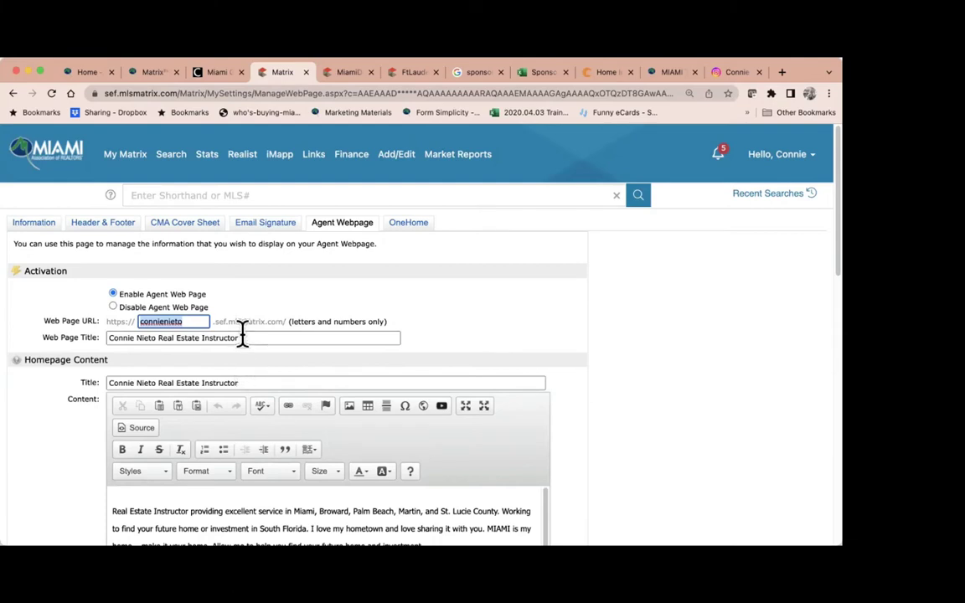
{"action": "left_click_drag", "start_coordinate": [243, 338], "coordinate": [107, 338]}
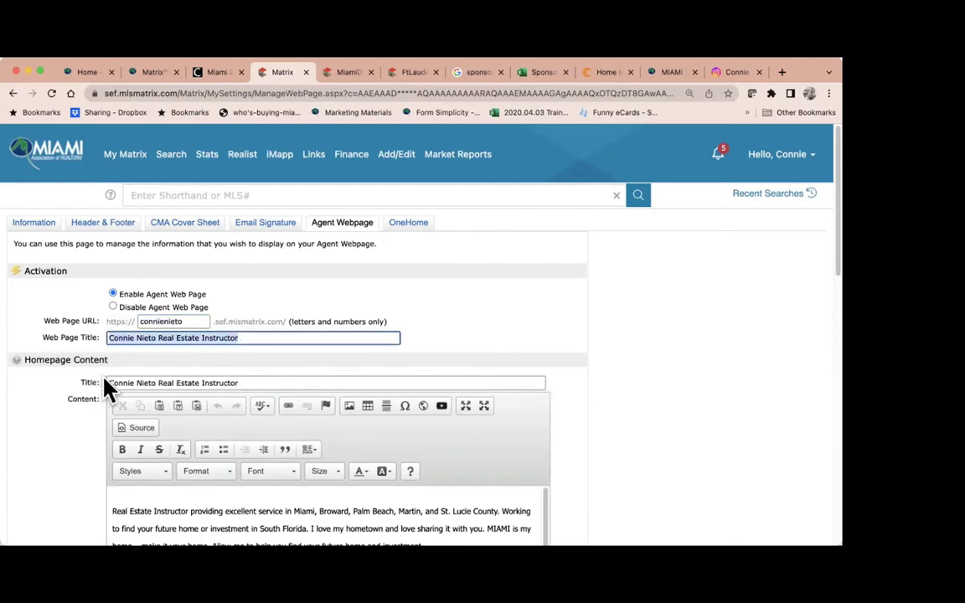
{"action": "left_click_drag", "start_coordinate": [109, 383], "coordinate": [245, 401]}
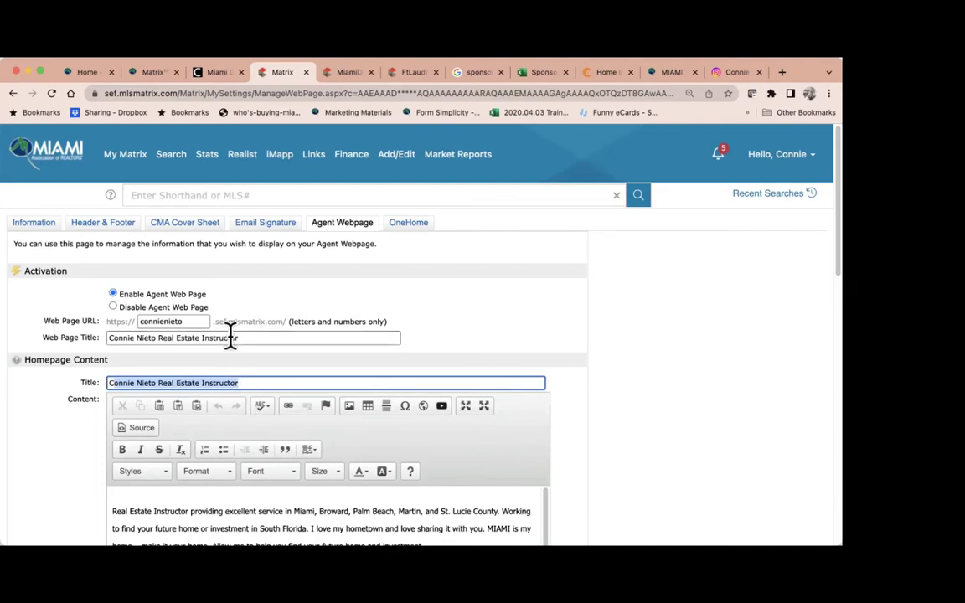
From the Instagram tab, open the Facebook business page in a new tab via 'fac', then return to Matrix.
{"action": "left_click", "coordinate": [736, 73]}
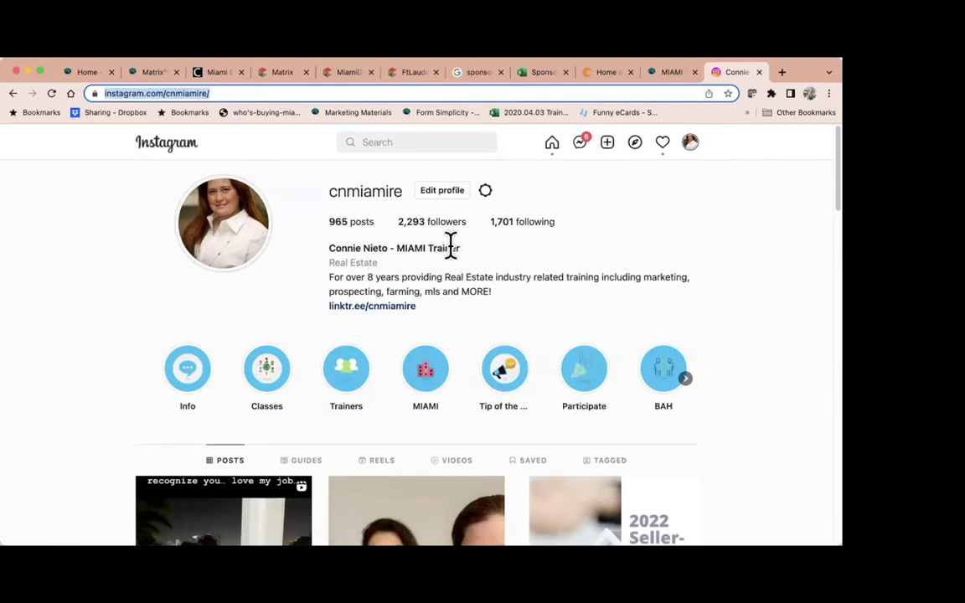
{"action": "left_click", "coordinate": [783, 73]}
{"action": "type", "text": "fac"}
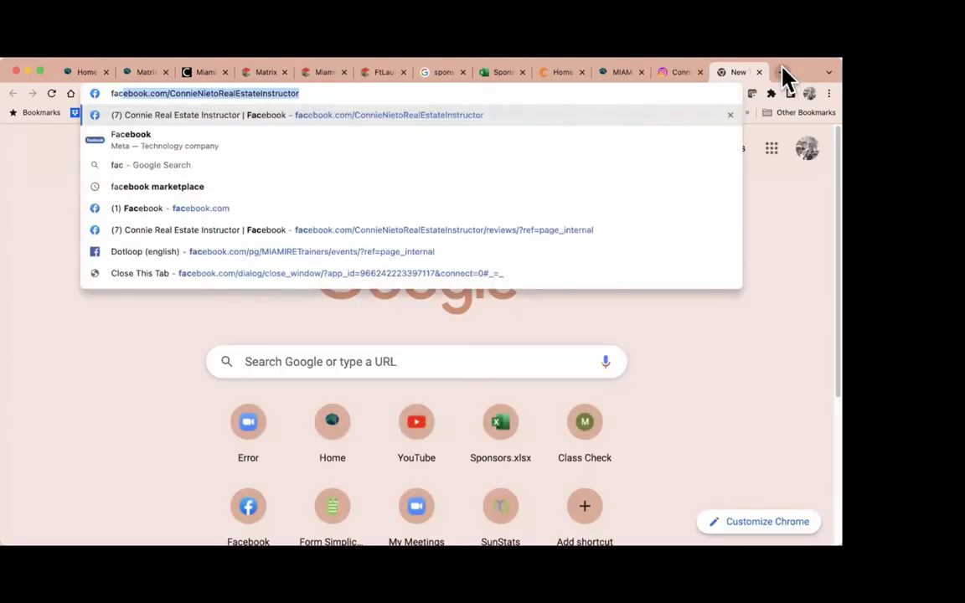
{"action": "key", "text": "Return"}
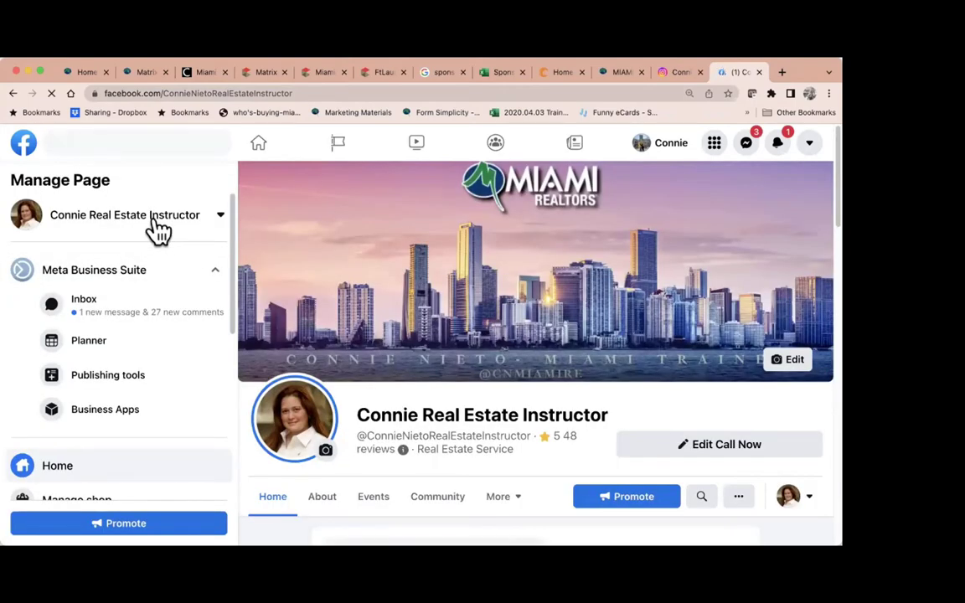
{"action": "left_click", "coordinate": [262, 73]}
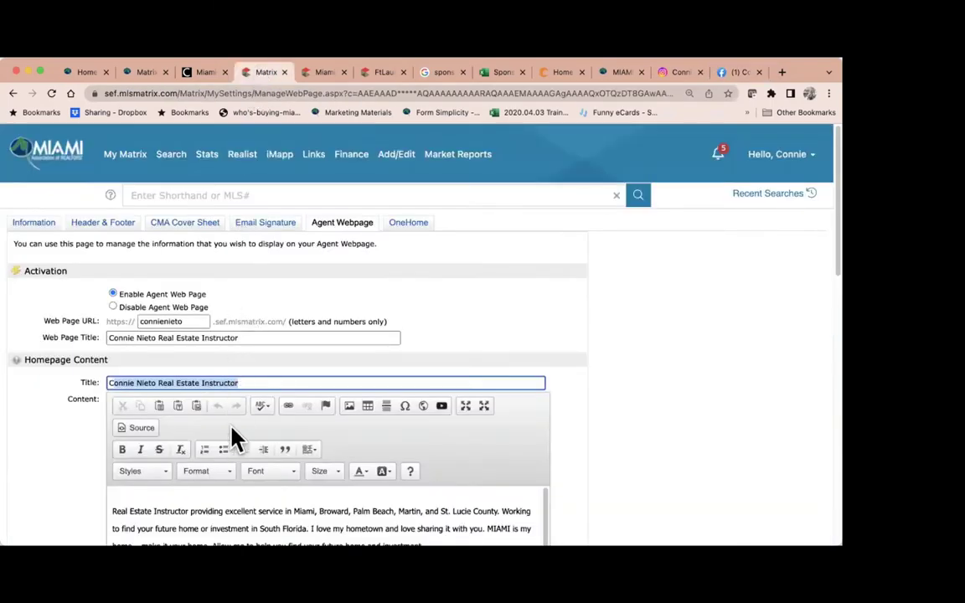
{"action": "scroll", "coordinate": [239, 418], "scroll_direction": "down", "scroll_amount": 3}
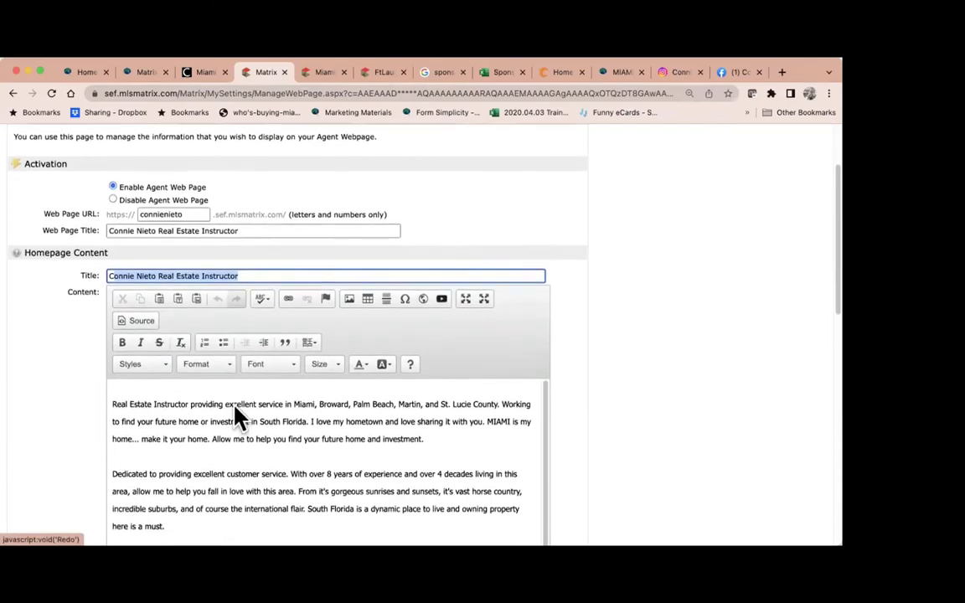
{"action": "scroll", "coordinate": [236, 410], "scroll_direction": "down", "scroll_amount": 1}
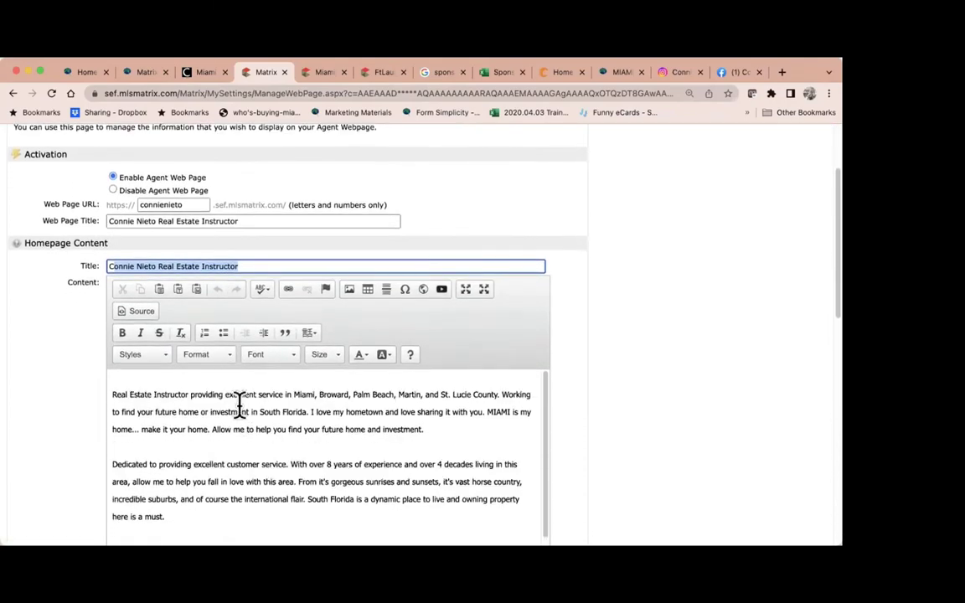
{"action": "scroll", "coordinate": [240, 406], "scroll_direction": "down", "scroll_amount": 2}
{"action": "scroll", "coordinate": [241, 409], "scroll_direction": "up", "scroll_amount": 2}
{"action": "scroll", "coordinate": [350, 508], "scroll_direction": "down", "scroll_amount": 1}
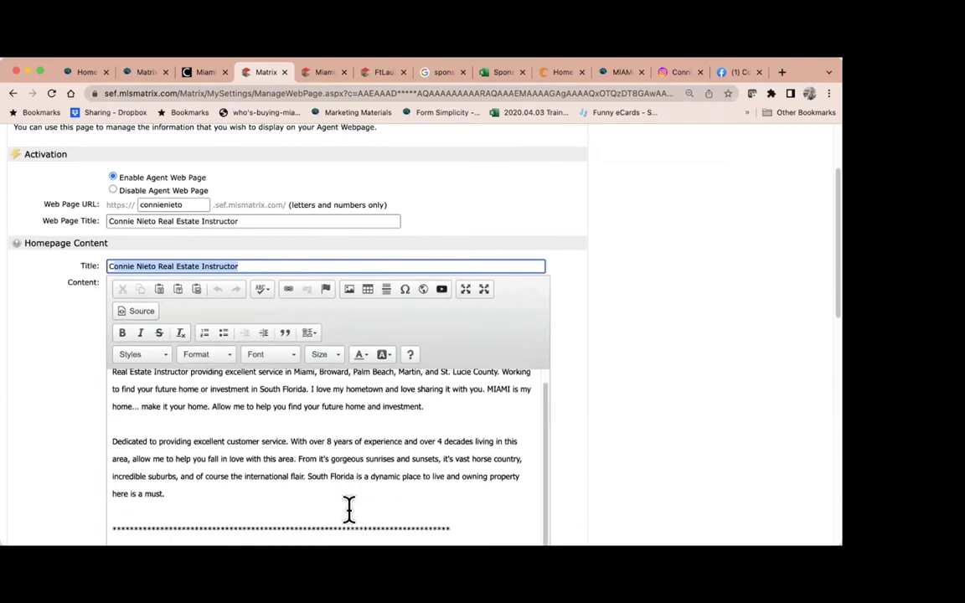
{"action": "scroll", "coordinate": [349, 509], "scroll_direction": "up", "scroll_amount": 1}
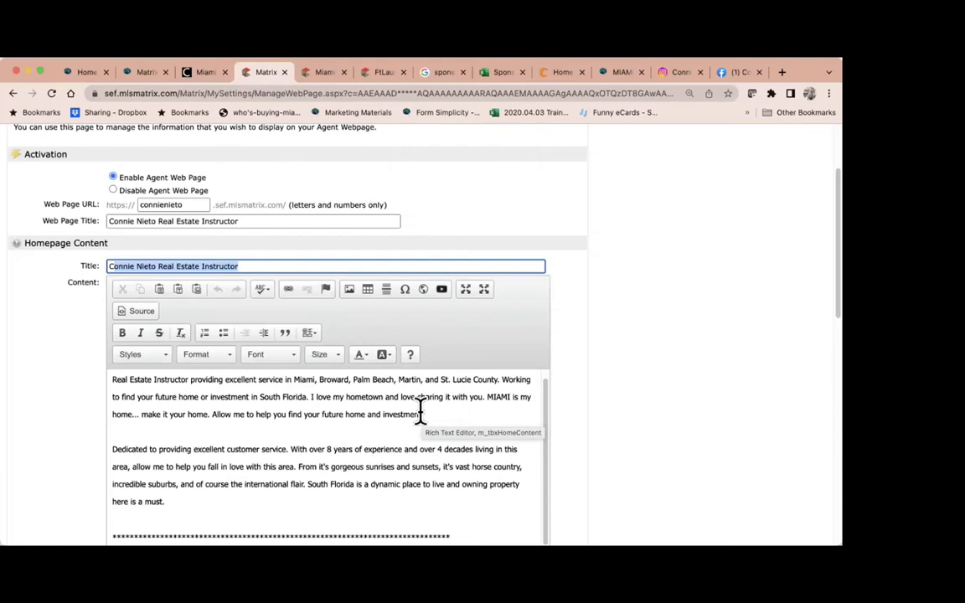
{"action": "scroll", "coordinate": [420, 411], "scroll_direction": "down", "scroll_amount": 3}
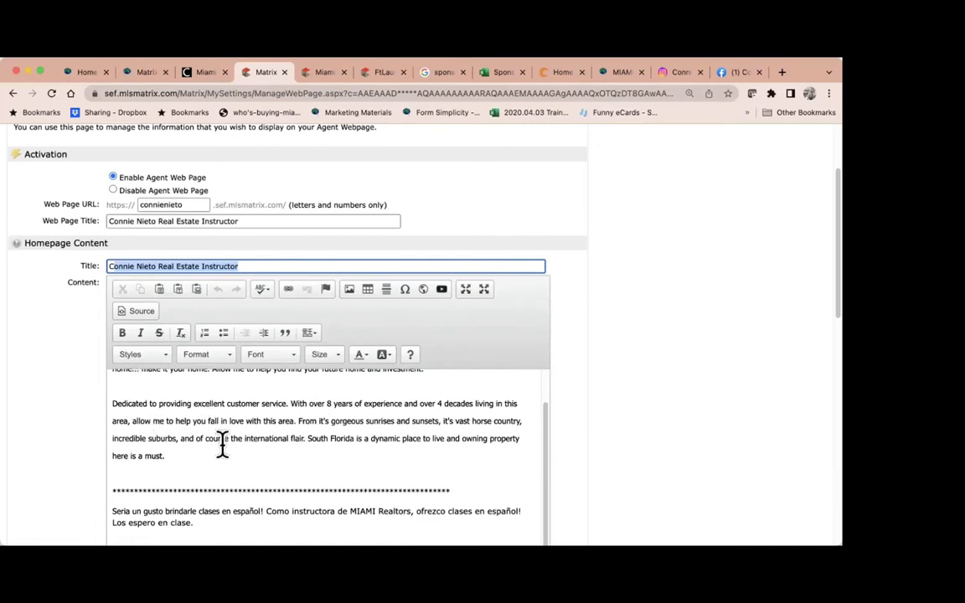
Select both English paragraphs of the homepage content.
{"action": "left_click", "coordinate": [187, 447]}
{"action": "left_click_drag", "start_coordinate": [187, 447], "coordinate": [99, 383]}
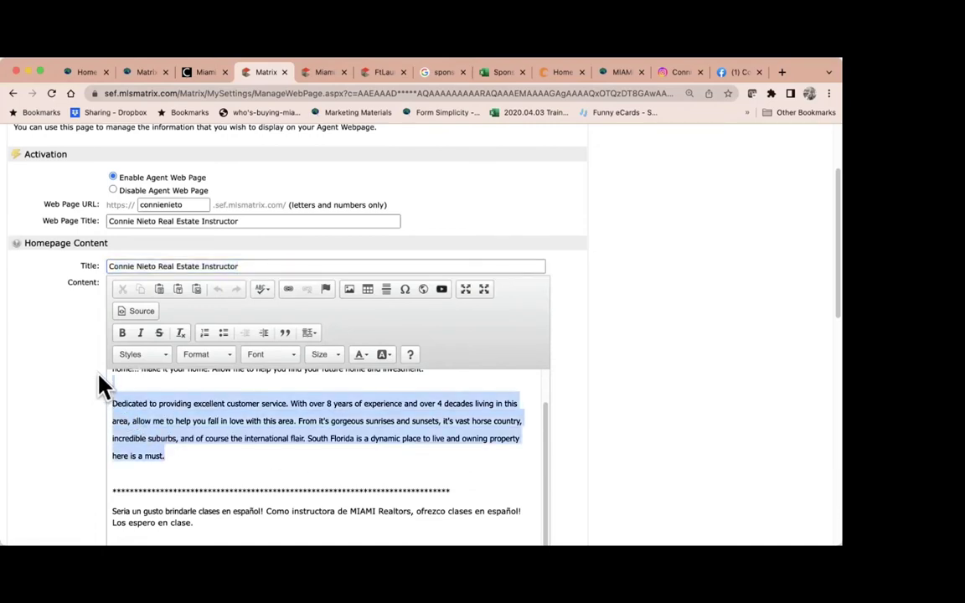
{"action": "left_click", "coordinate": [181, 455]}
{"action": "left_click_drag", "start_coordinate": [181, 455], "coordinate": [63, 369]}
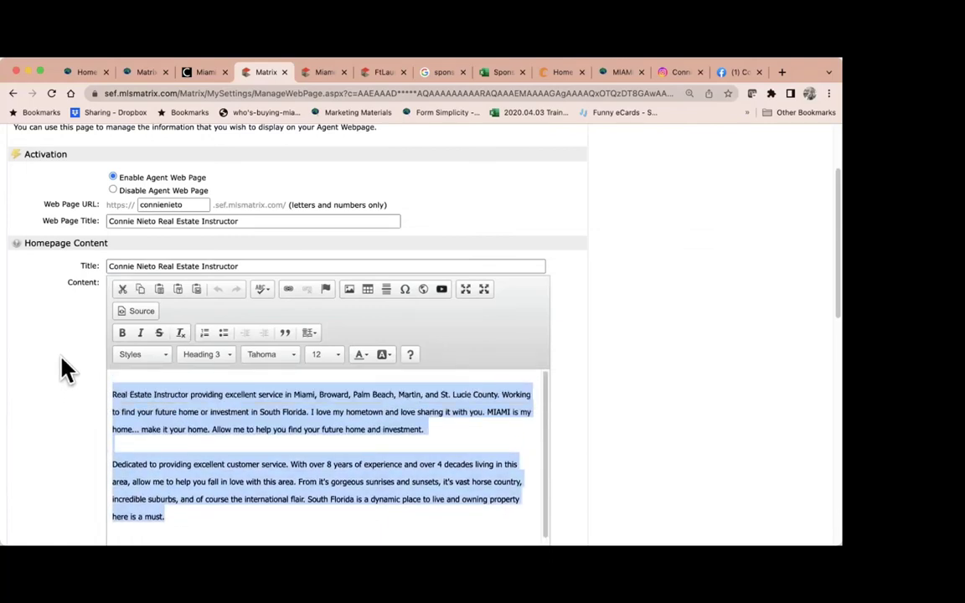
{"action": "left_click_drag", "start_coordinate": [63, 368], "coordinate": [60, 367]}
{"action": "left_click", "coordinate": [245, 264]}
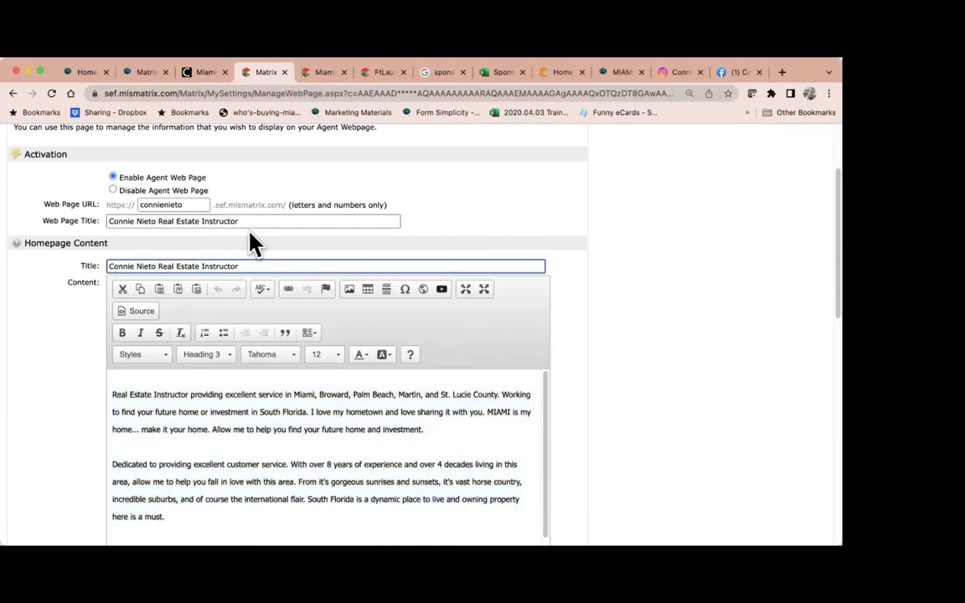
Replace the selected paragraphs with a ® symbol, then delete it to leave an empty line.
{"action": "left_click", "coordinate": [404, 290]}
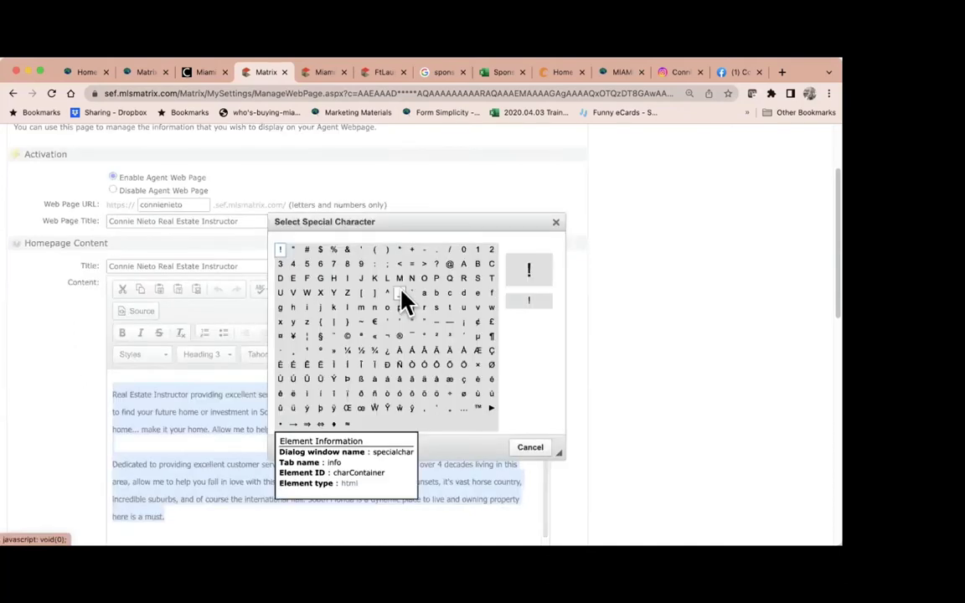
{"action": "left_click", "coordinate": [399, 337]}
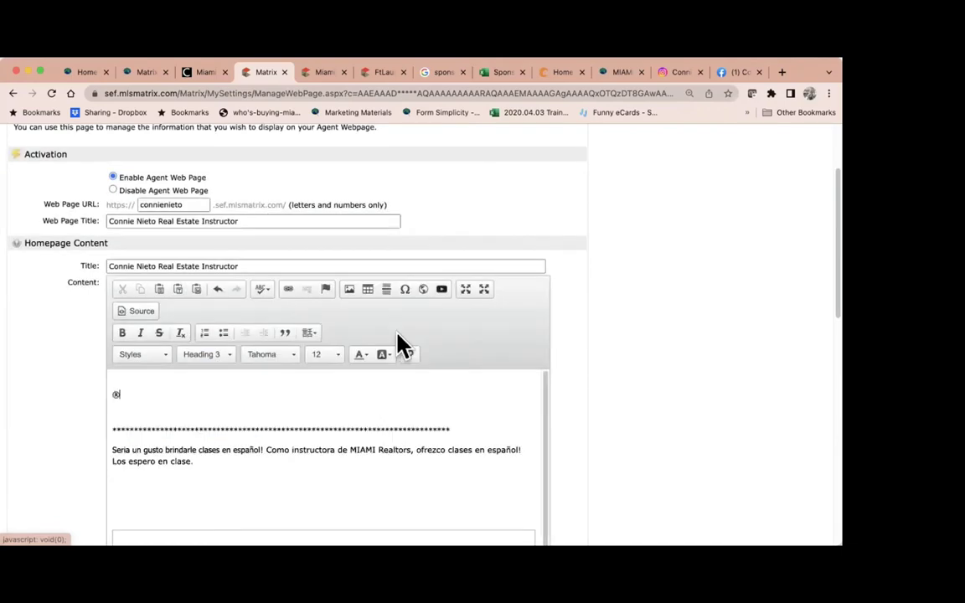
{"action": "key", "text": "BackSpace"}
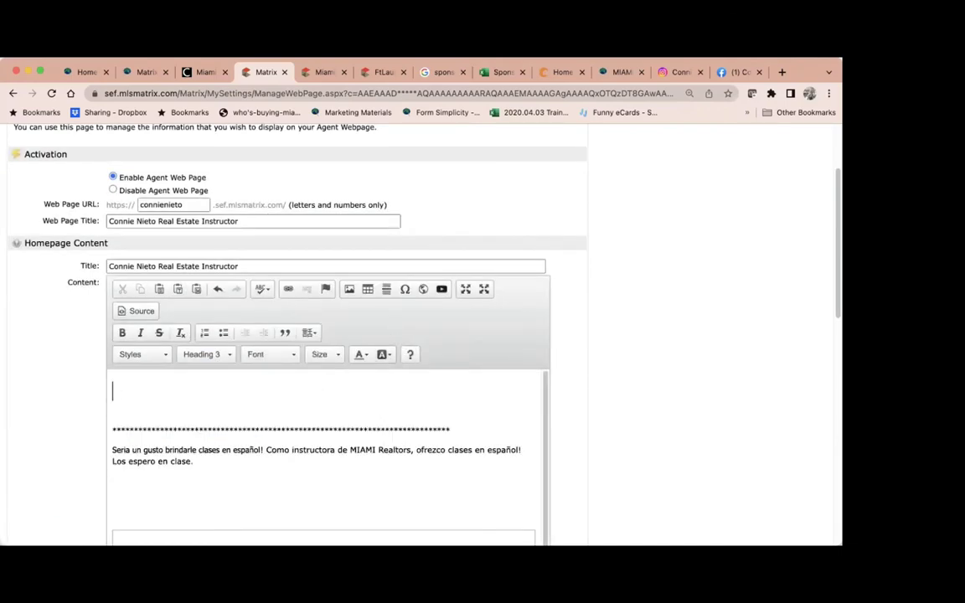
Paste the Instagram profile link on the empty line and scroll down to Preview/Save.
{"action": "scroll", "coordinate": [264, 389], "scroll_direction": "down", "scroll_amount": 3}
{"action": "scroll", "coordinate": [270, 384], "scroll_direction": "up", "scroll_amount": 5}
{"action": "scroll", "coordinate": [270, 384], "scroll_direction": "down", "scroll_amount": 5}
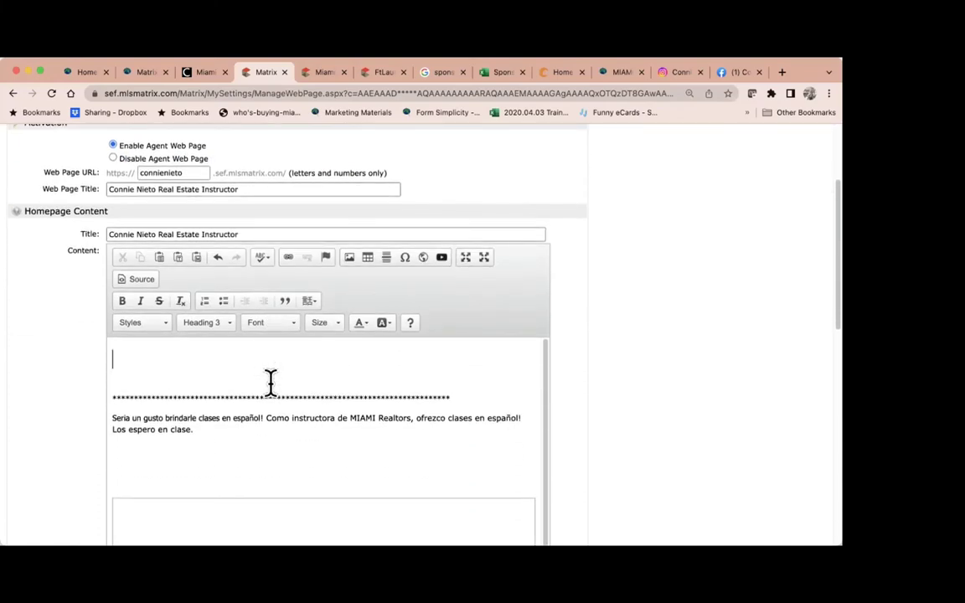
{"action": "type", "text": "https://www.instagram.com/cnmiamire/"}
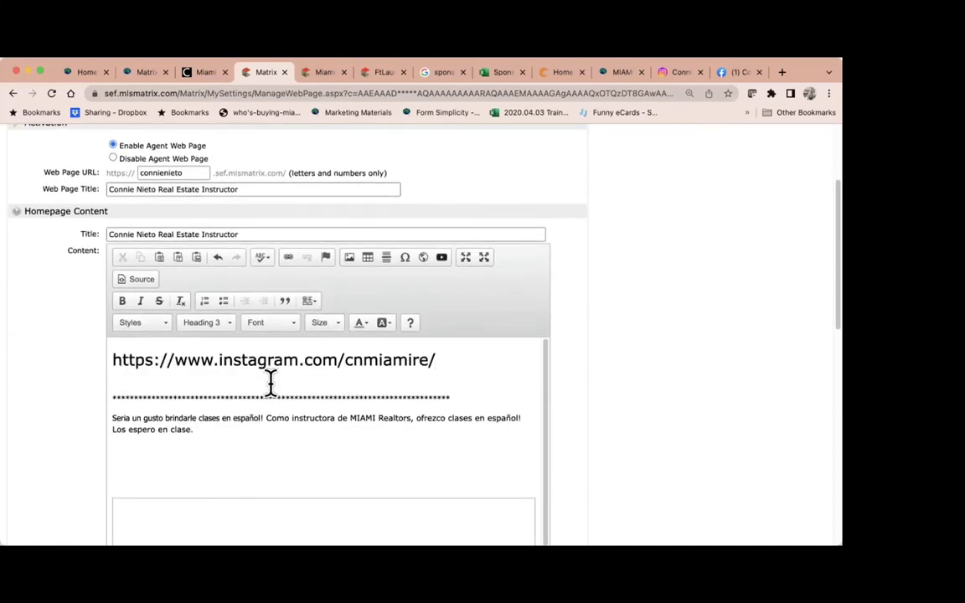
{"action": "left_click_drag", "start_coordinate": [446, 358], "coordinate": [67, 359]}
{"action": "scroll", "coordinate": [52, 402], "scroll_direction": "down", "scroll_amount": 1}
{"action": "scroll", "coordinate": [52, 410], "scroll_direction": "down", "scroll_amount": 15}
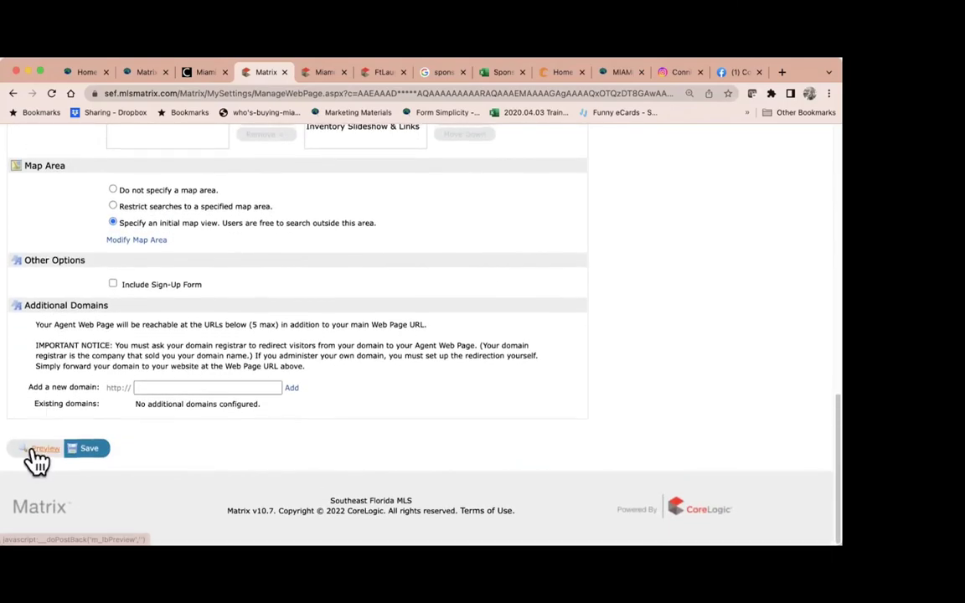
Preview, return to Agent Webpage settings, and select the restored English paragraphs.
{"action": "left_click", "coordinate": [11, 94]}
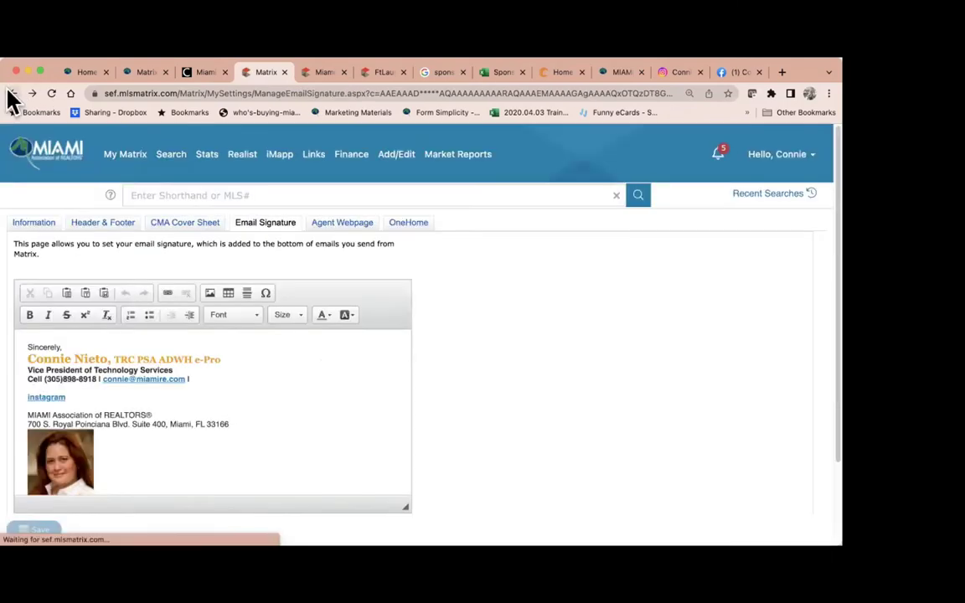
{"action": "left_click", "coordinate": [342, 223]}
{"action": "scroll", "coordinate": [318, 289], "scroll_direction": "down", "scroll_amount": 5}
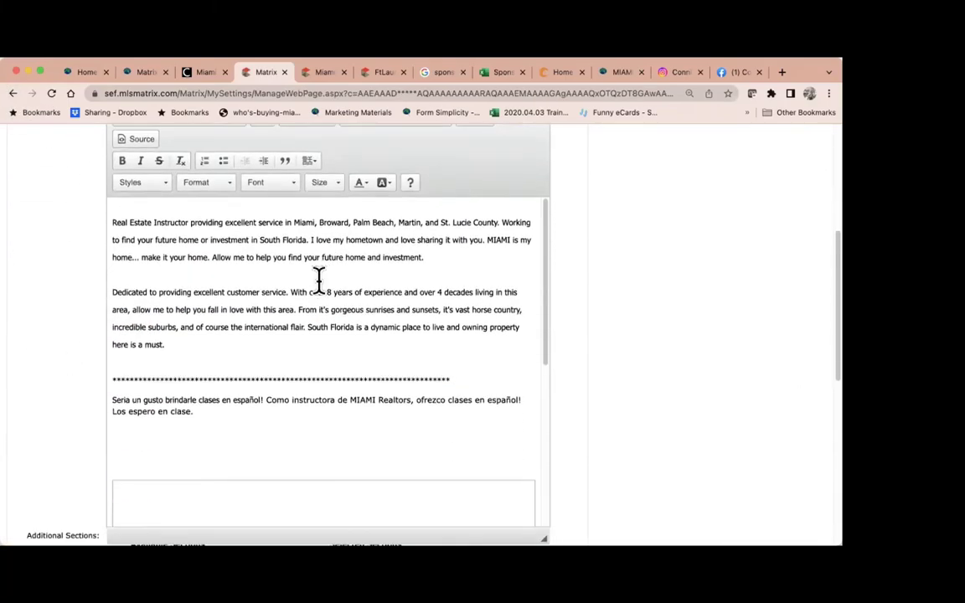
{"action": "left_click_drag", "start_coordinate": [168, 342], "coordinate": [99, 201]}
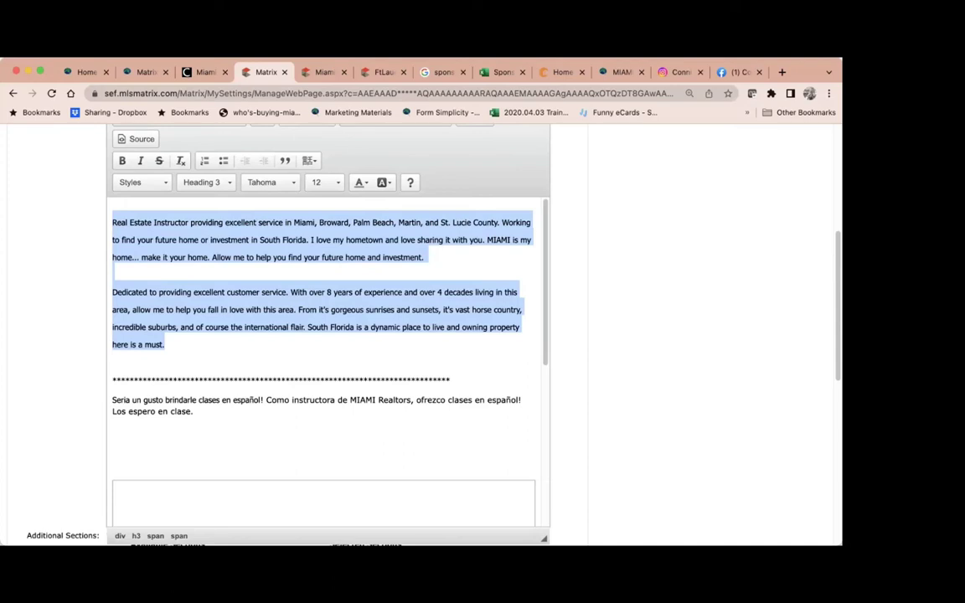
Place the insertion point below the Spanish paragraph in the homepage content.
{"action": "left_click", "coordinate": [195, 413]}
{"action": "left_click_drag", "start_coordinate": [195, 414], "coordinate": [103, 388]}
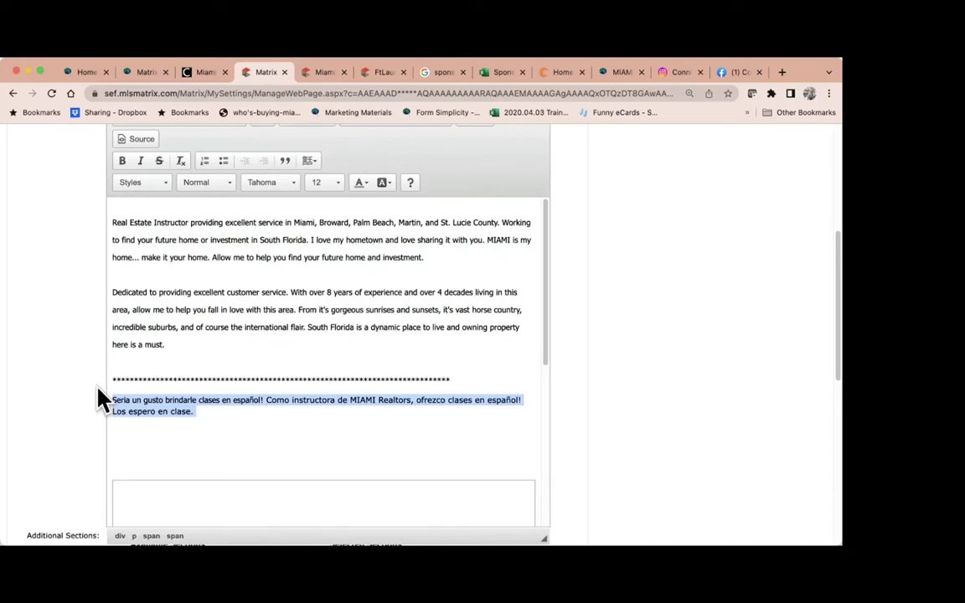
{"action": "left_click", "coordinate": [231, 409]}
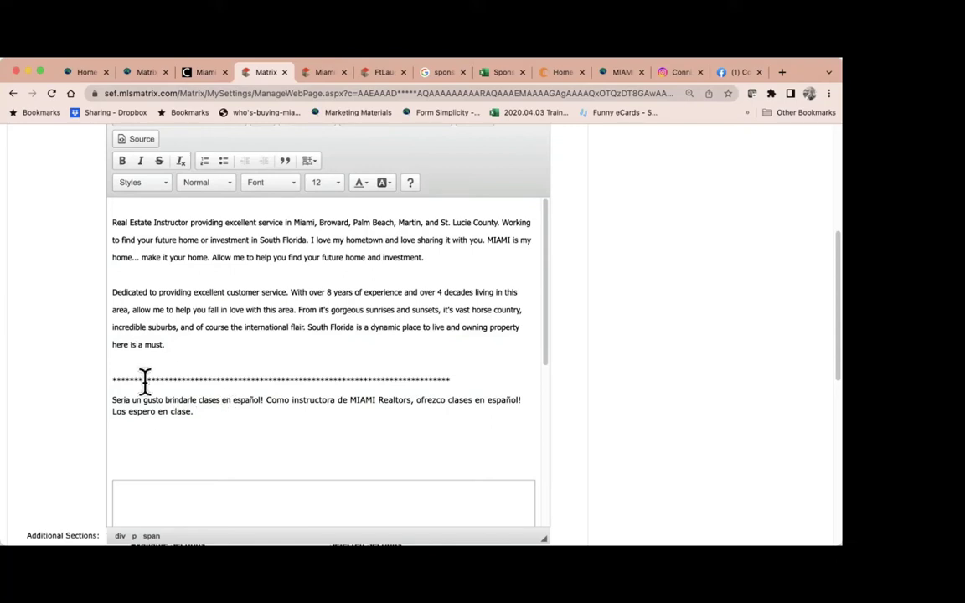
{"action": "scroll", "coordinate": [224, 450], "scroll_direction": "down", "scroll_amount": 5}
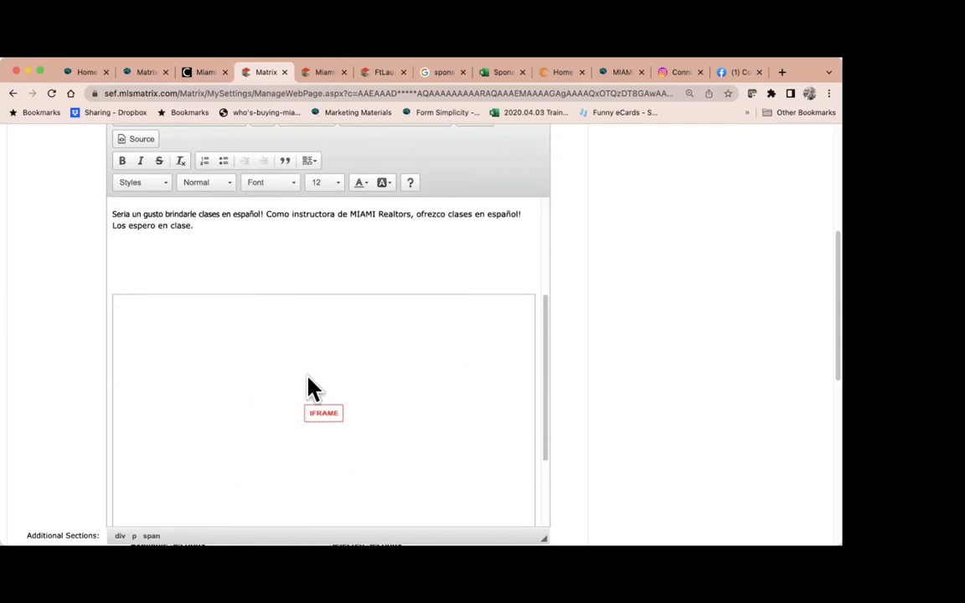
{"action": "left_click", "coordinate": [227, 258]}
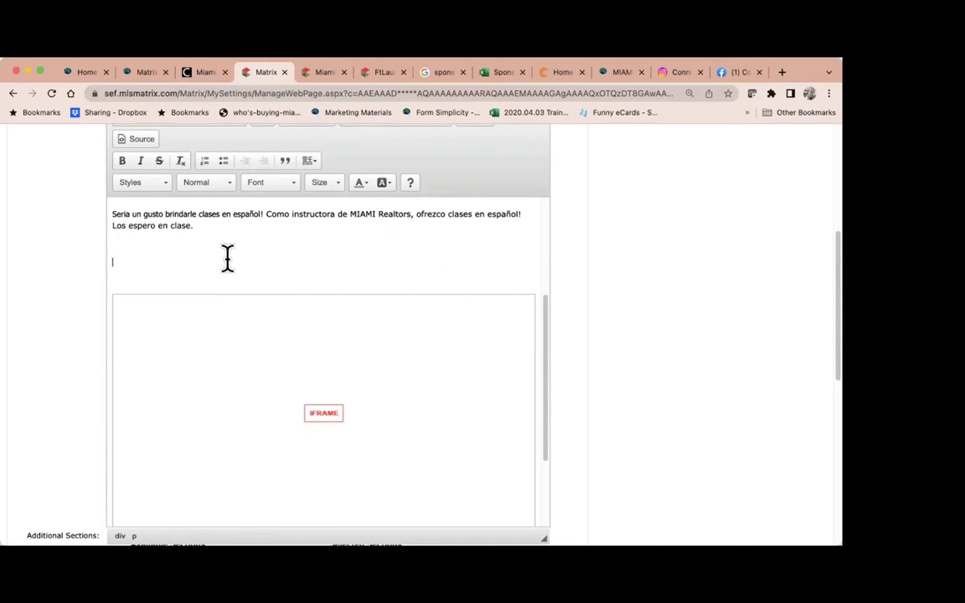
{"action": "scroll", "coordinate": [227, 258], "scroll_direction": "up", "scroll_amount": 3}
In a new tab, open the MIAMI Trainers YouTube playlists and the MLS 501 video.
{"action": "left_click", "coordinate": [781, 74]}
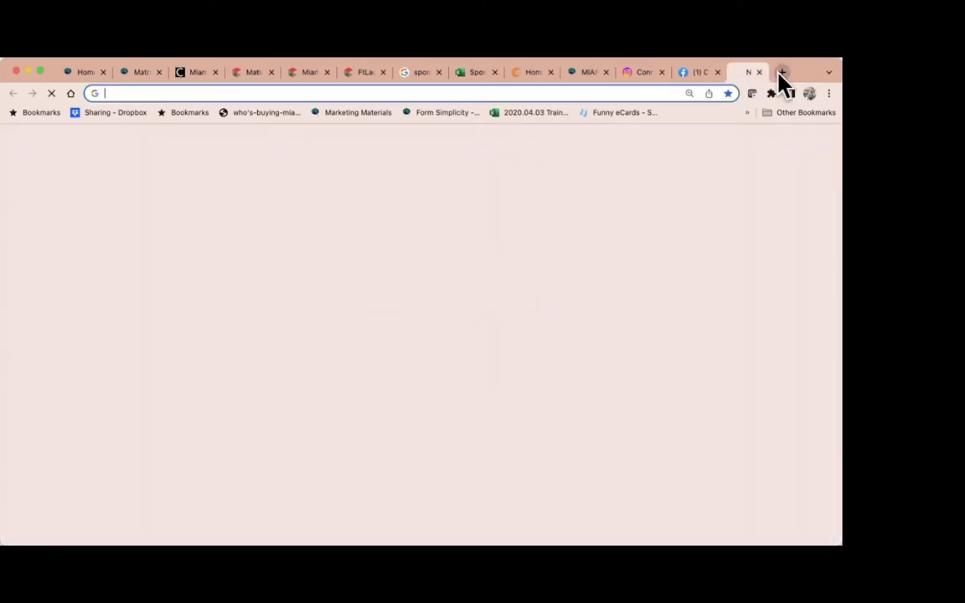
{"action": "type", "text": "youtube"}
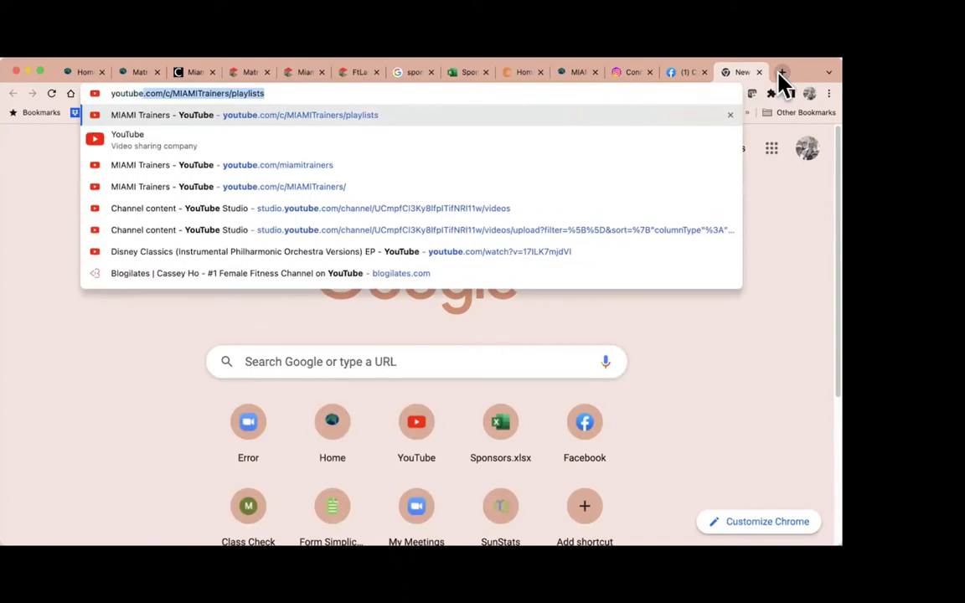
{"action": "left_click", "coordinate": [613, 167]}
{"action": "left_click", "coordinate": [339, 88]}
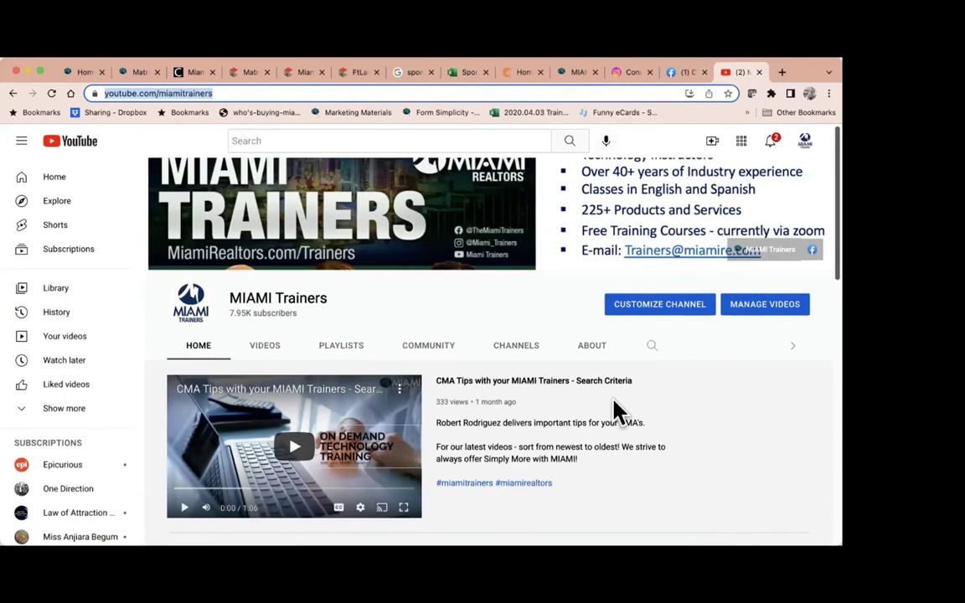
{"action": "scroll", "coordinate": [448, 340], "scroll_direction": "down", "scroll_amount": 1}
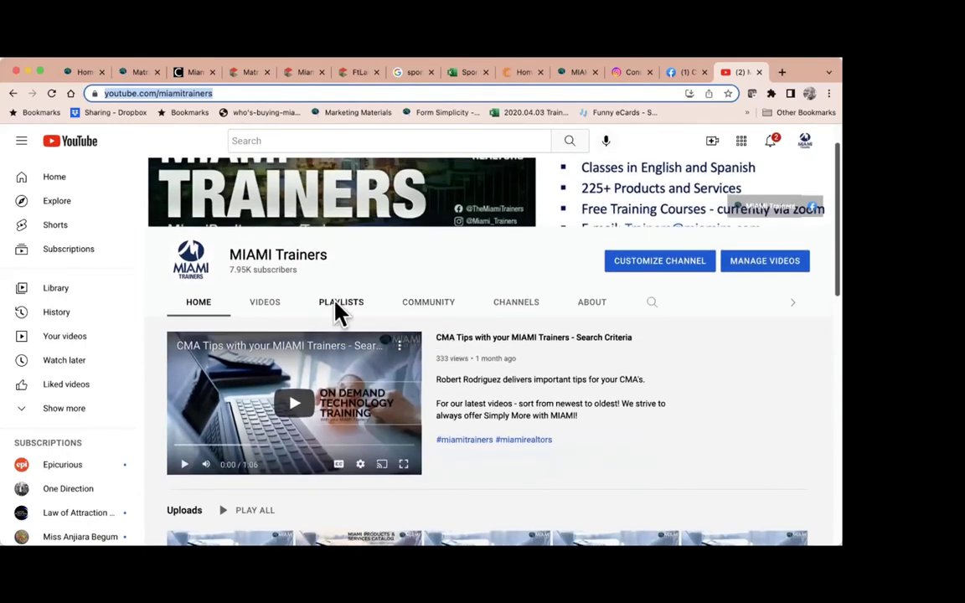
{"action": "left_click", "coordinate": [336, 305]}
{"action": "scroll", "coordinate": [390, 374], "scroll_direction": "down", "scroll_amount": 3}
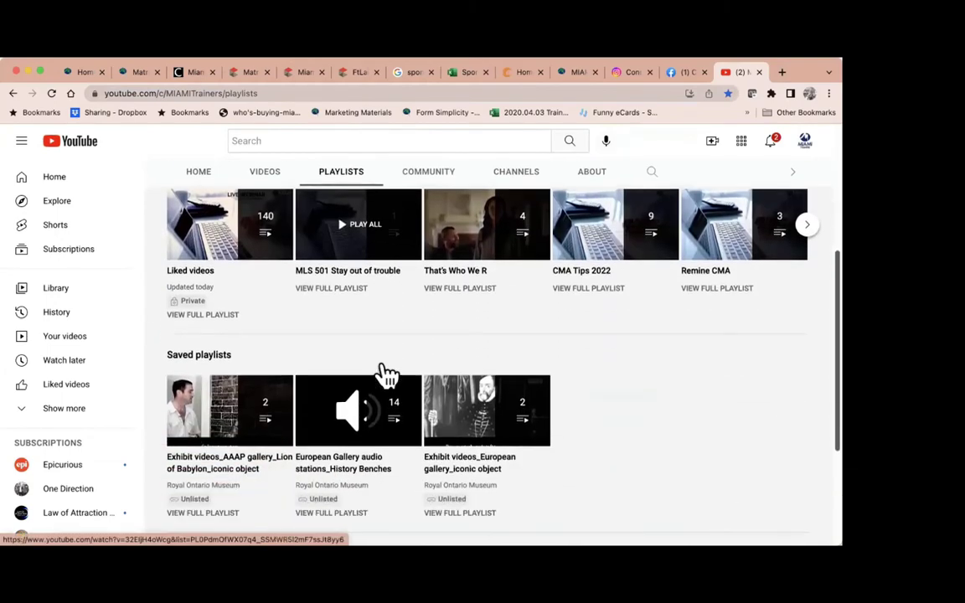
{"action": "scroll", "coordinate": [387, 376], "scroll_direction": "up", "scroll_amount": 1}
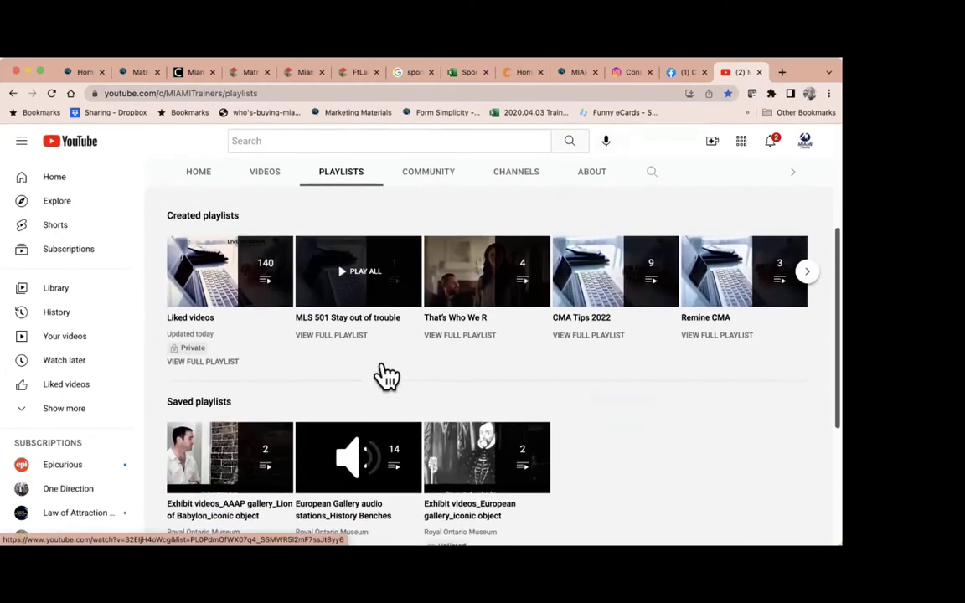
{"action": "left_click", "coordinate": [366, 314]}
Pause the video and copy its short share link.
{"action": "left_click", "coordinate": [78, 449]}
{"action": "scroll", "coordinate": [251, 419], "scroll_direction": "down", "scroll_amount": 3}
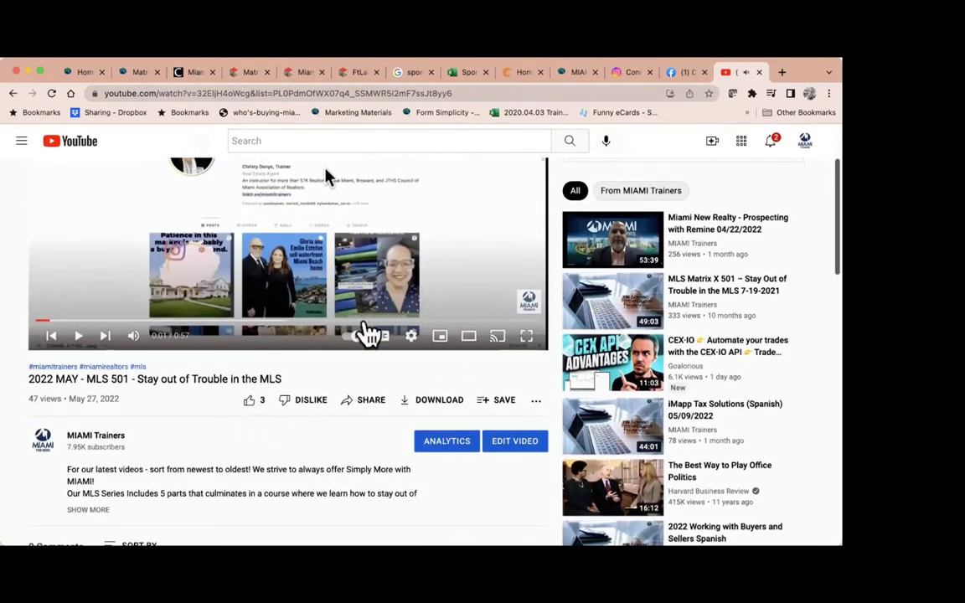
{"action": "left_click", "coordinate": [362, 401]}
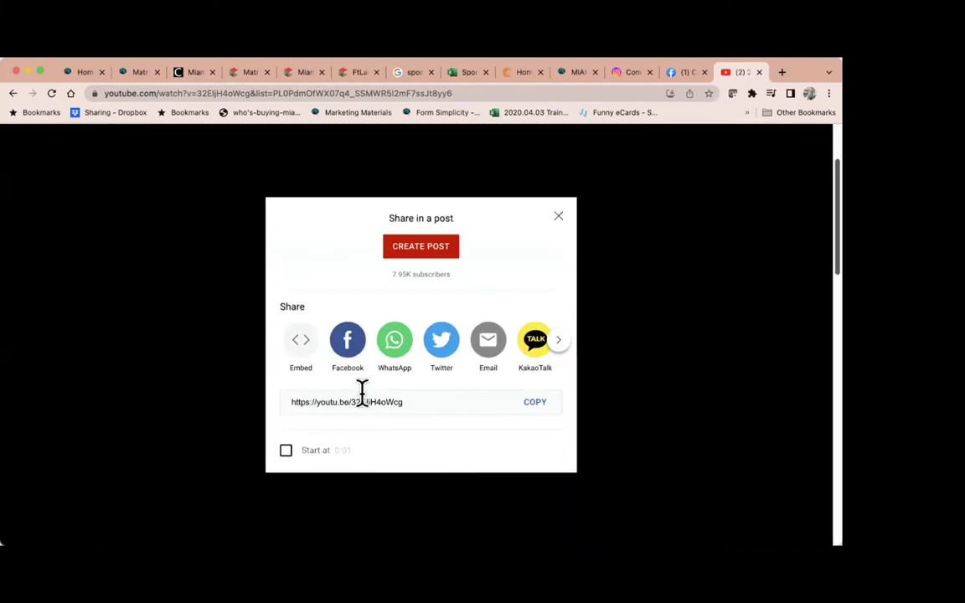
{"action": "left_click", "coordinate": [539, 404]}
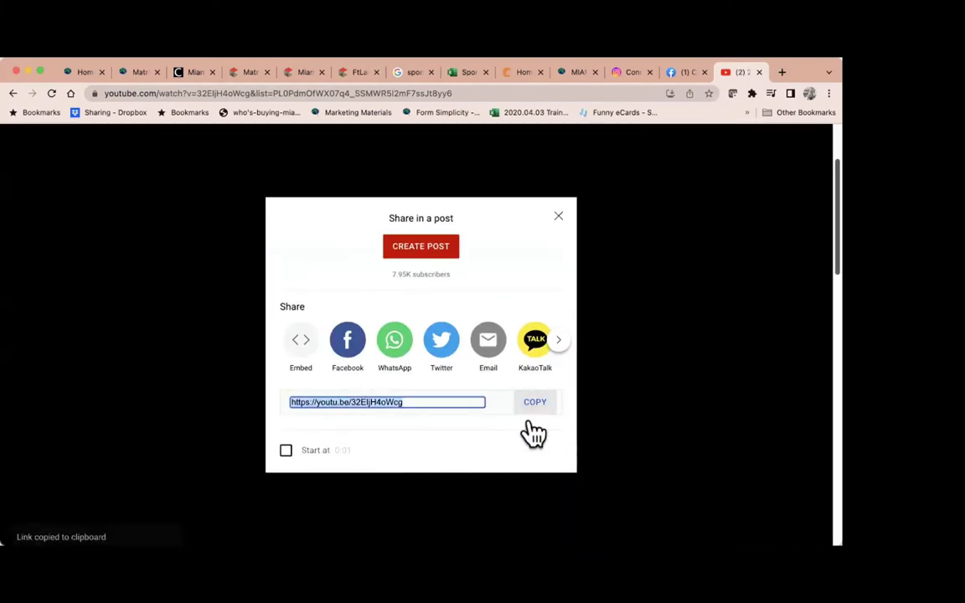
{"action": "left_click", "coordinate": [557, 220]}
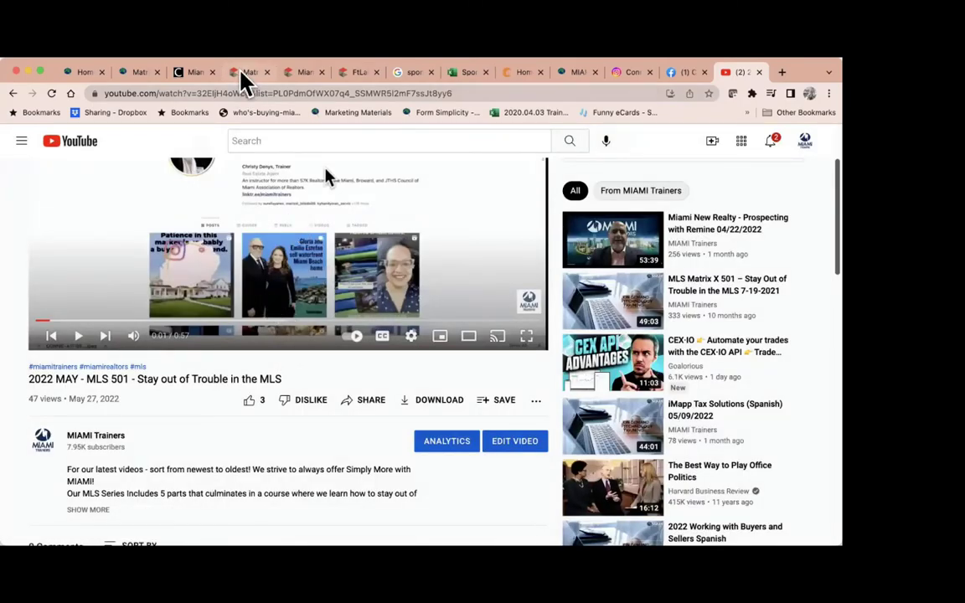
{"action": "left_click", "coordinate": [243, 73]}
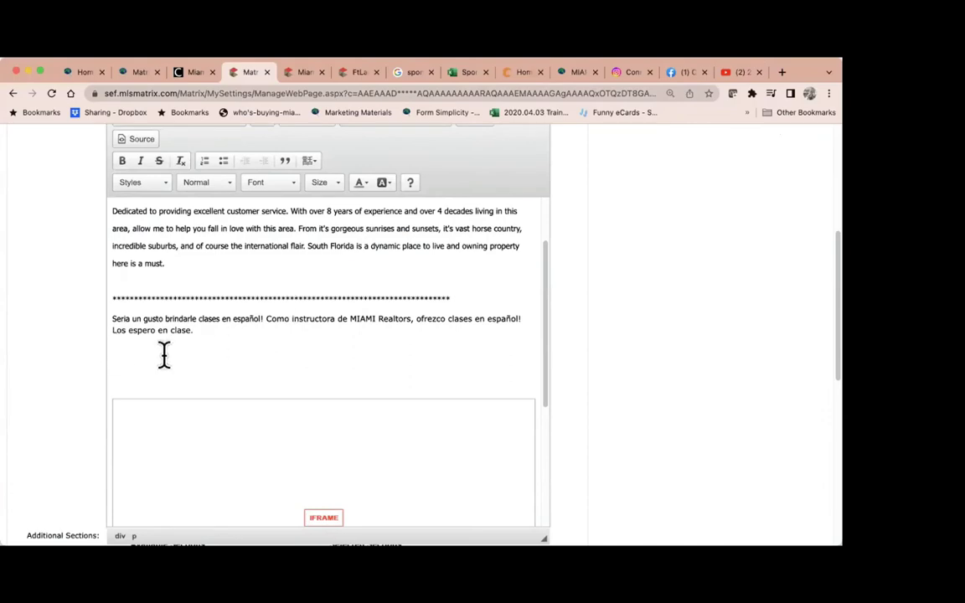
Zoom the editor out, paste the link into the Embed YouTube Video dialog, then cancel it.
{"action": "scroll", "coordinate": [181, 363], "scroll_direction": "up", "scroll_amount": 3}
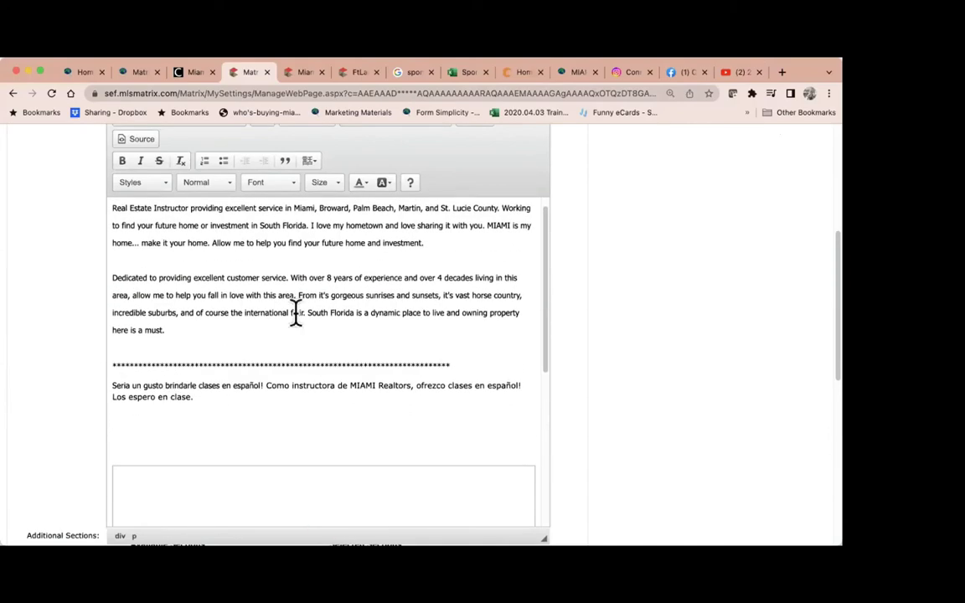
{"action": "scroll", "coordinate": [428, 189], "scroll_direction": "up", "scroll_amount": 2}
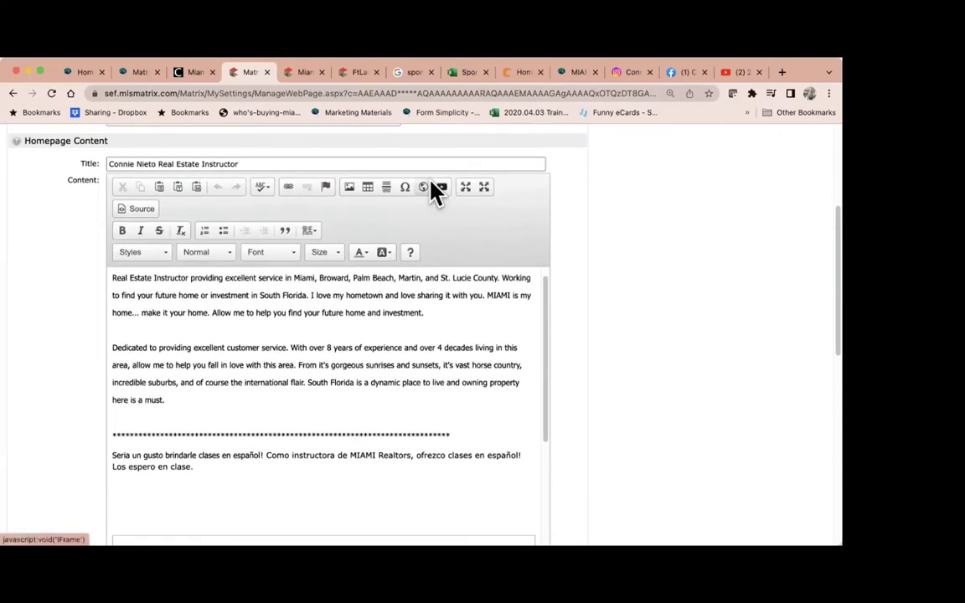
{"action": "key", "text": "super+minus"}
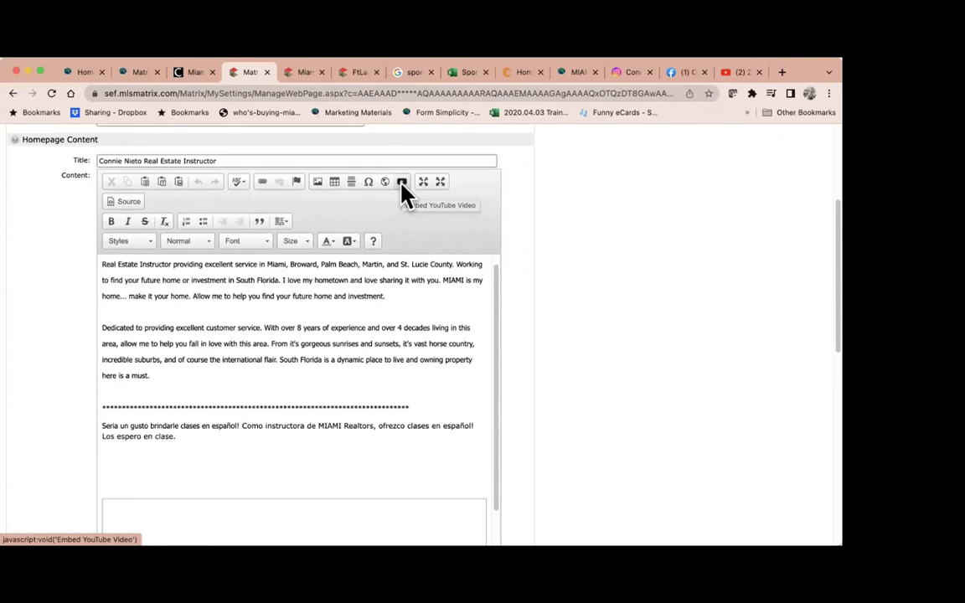
{"action": "left_click", "coordinate": [401, 186]}
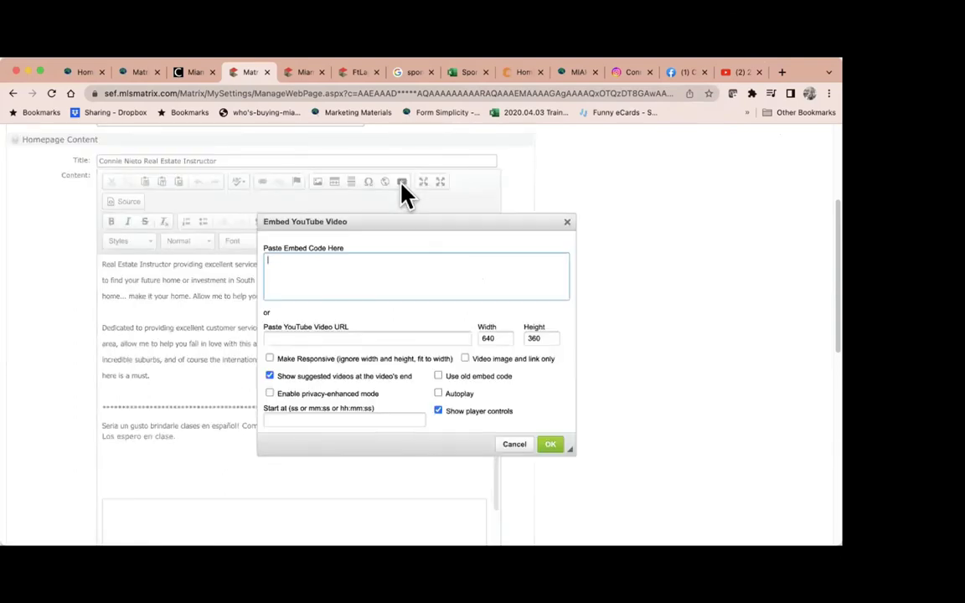
{"action": "left_click", "coordinate": [409, 338]}
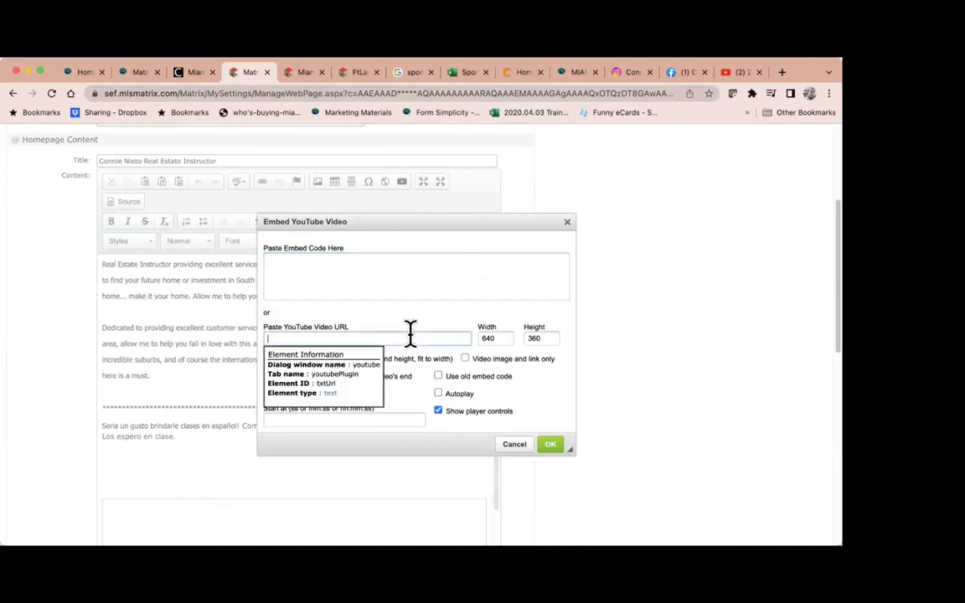
{"action": "key", "text": "super+v"}
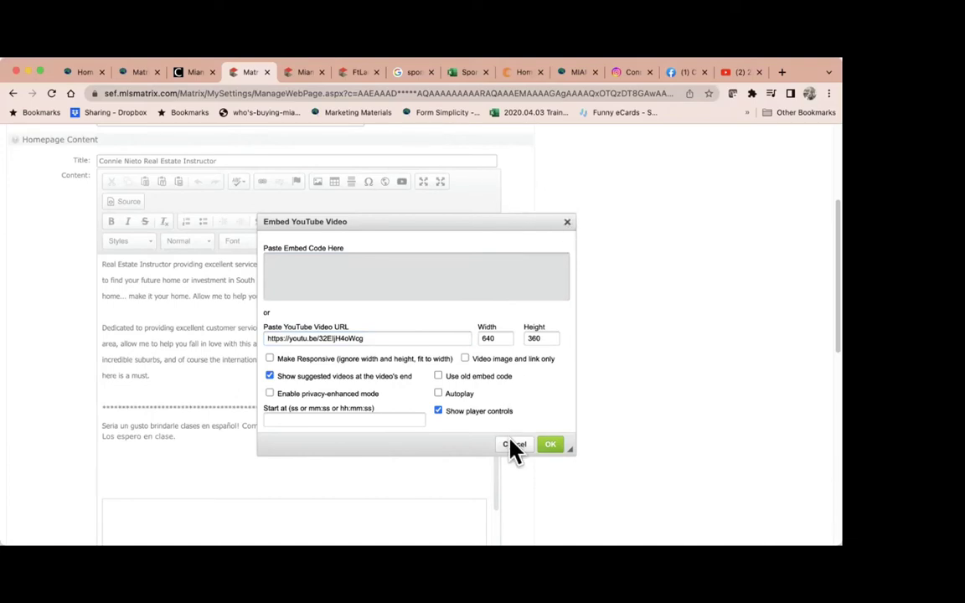
{"action": "key", "text": "Escape"}
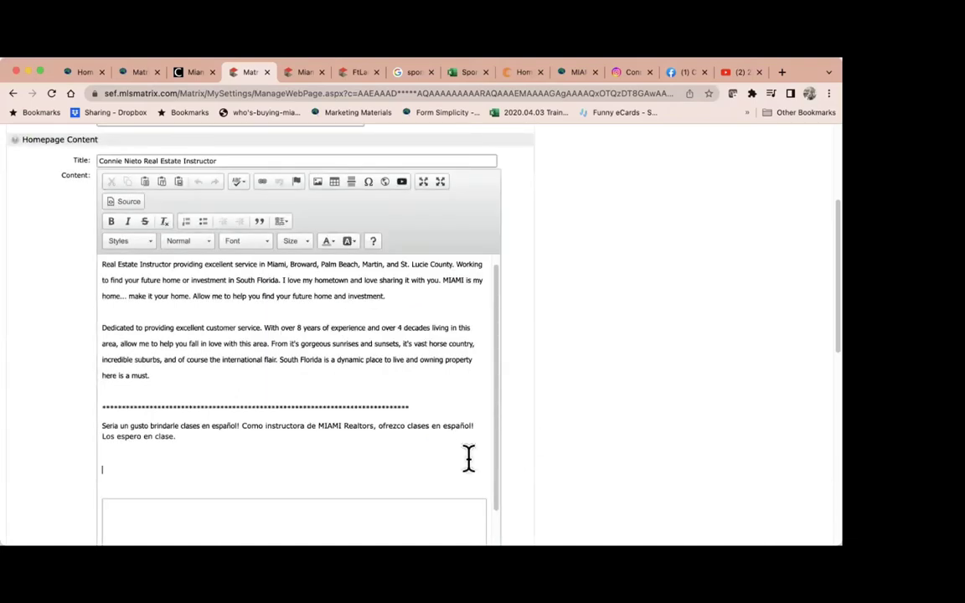
Embed the MLS 501 video below the Spanish paragraph using the pasted short link.
{"action": "left_click", "coordinate": [117, 453]}
{"action": "left_click", "coordinate": [401, 185]}
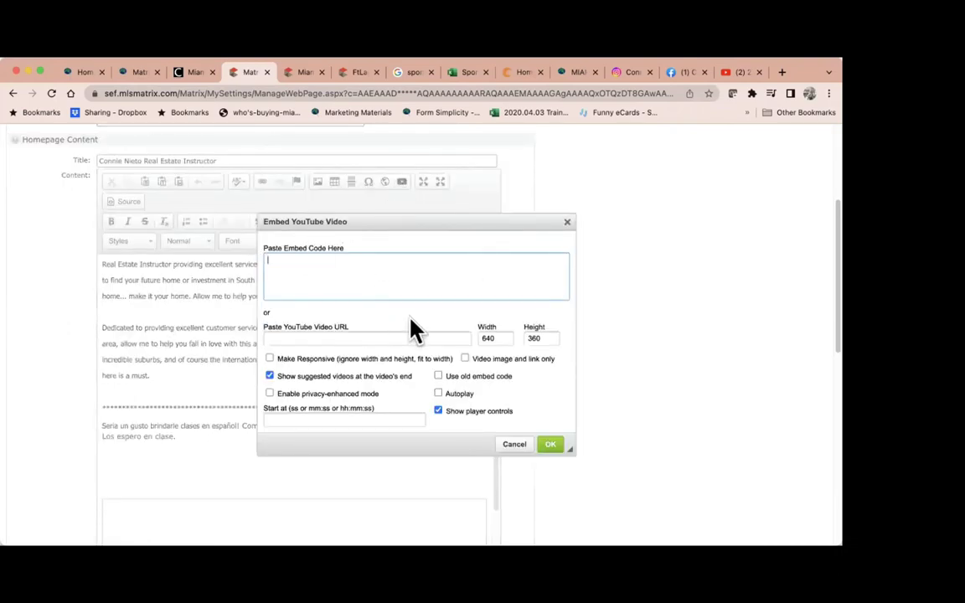
{"action": "left_click", "coordinate": [392, 338]}
{"action": "key", "text": "super+v"}
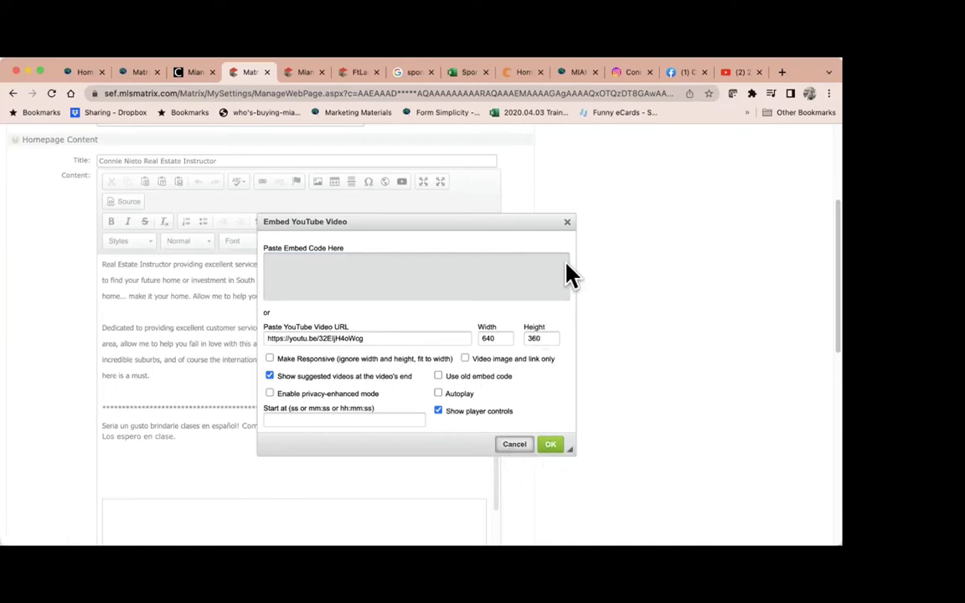
{"action": "key", "text": "Return"}
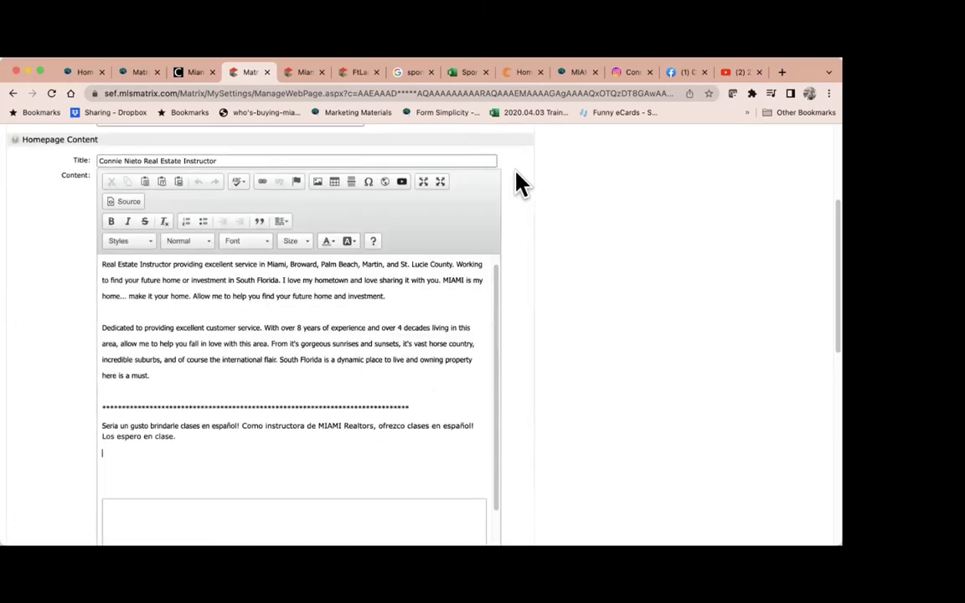
Select Portal Greeting in the Selected Sections list.
{"action": "scroll", "coordinate": [297, 366], "scroll_direction": "down", "scroll_amount": 5}
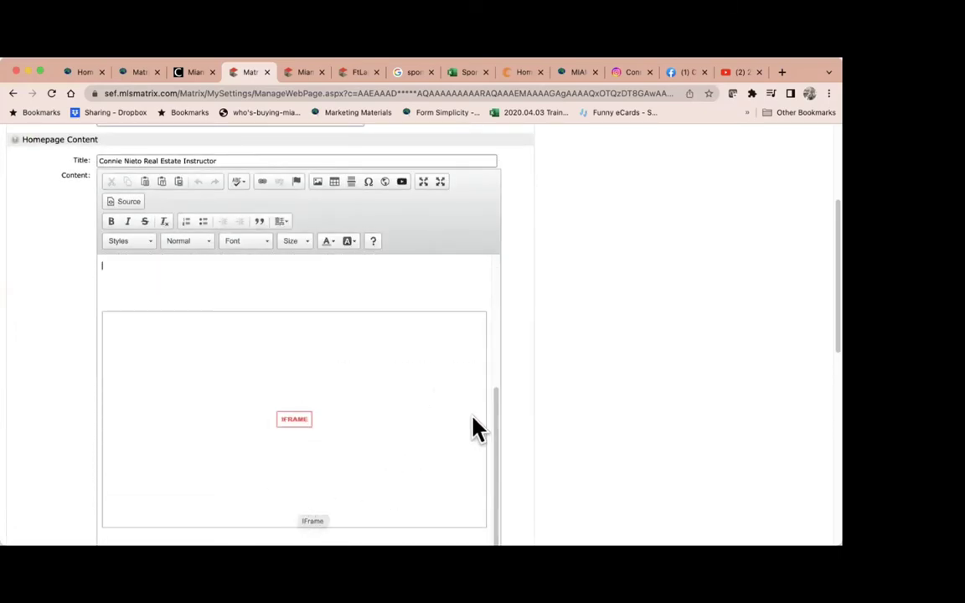
{"action": "scroll", "coordinate": [528, 433], "scroll_direction": "down", "scroll_amount": 5}
{"action": "scroll", "coordinate": [528, 433], "scroll_direction": "down", "scroll_amount": 1}
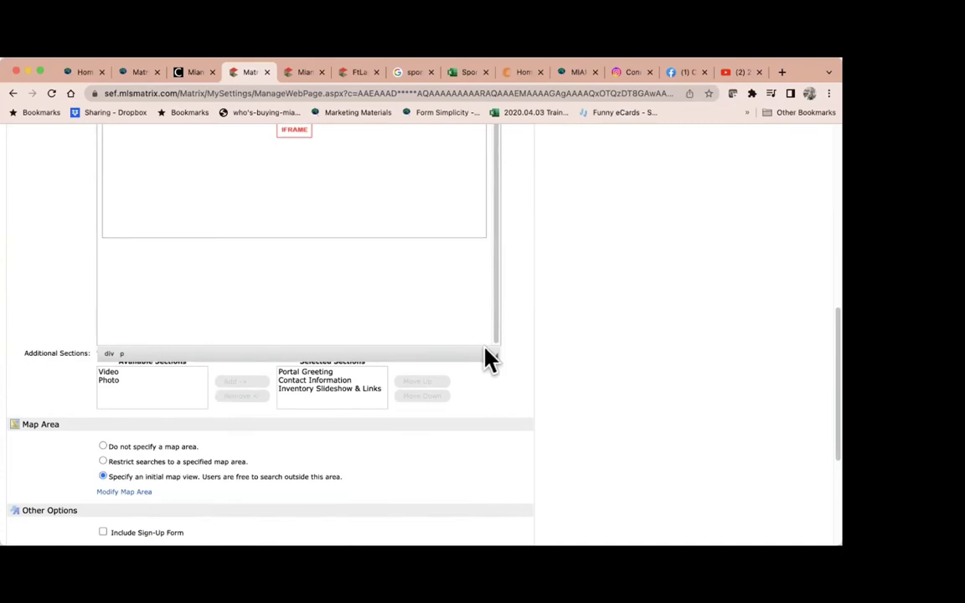
{"action": "left_click_drag", "start_coordinate": [492, 353], "coordinate": [492, 359]}
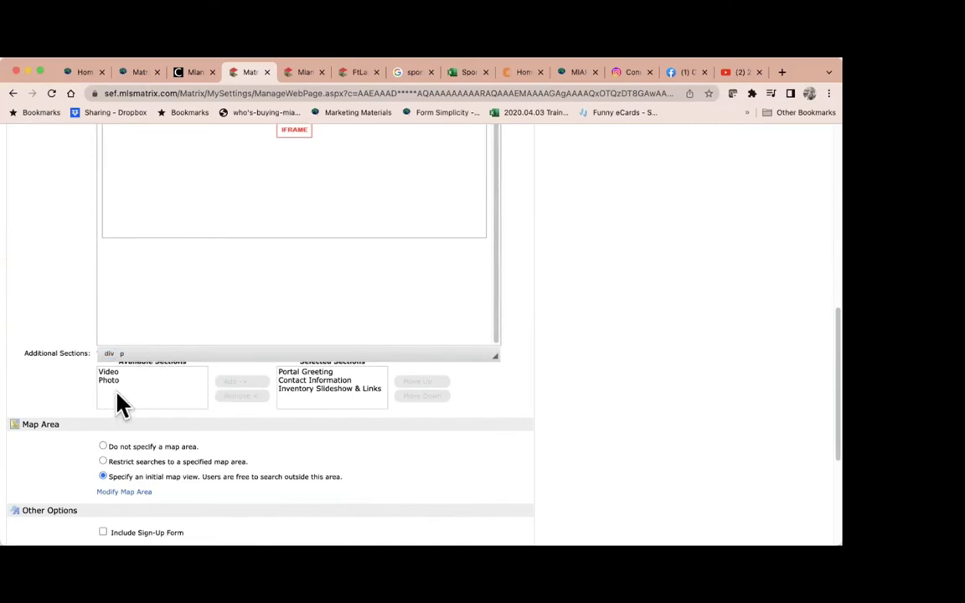
{"action": "left_click", "coordinate": [312, 384]}
{"action": "left_click", "coordinate": [314, 374]}
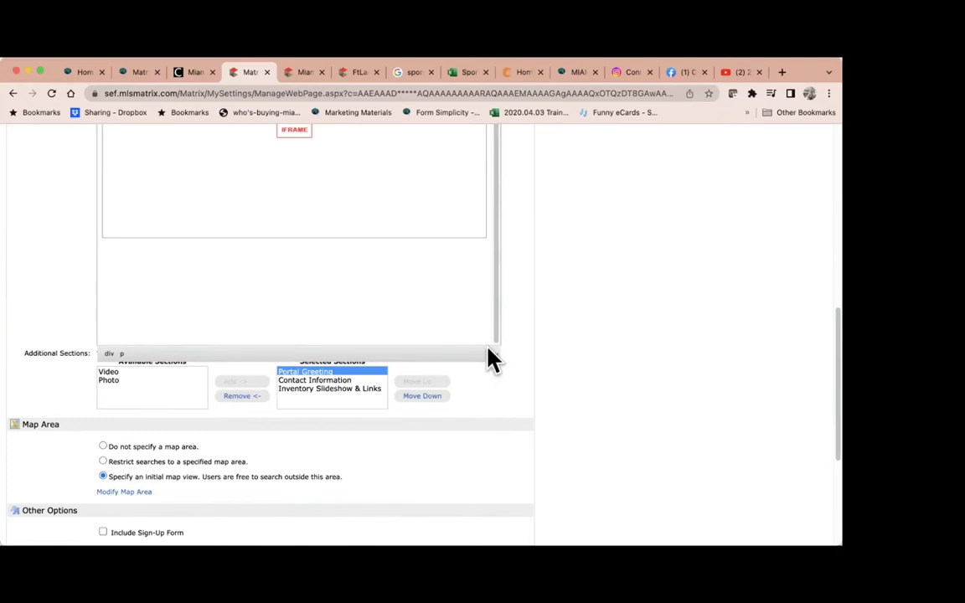
Add the Video and Photo sections from Available Sections.
{"action": "scroll", "coordinate": [488, 344], "scroll_direction": "down", "scroll_amount": 15}
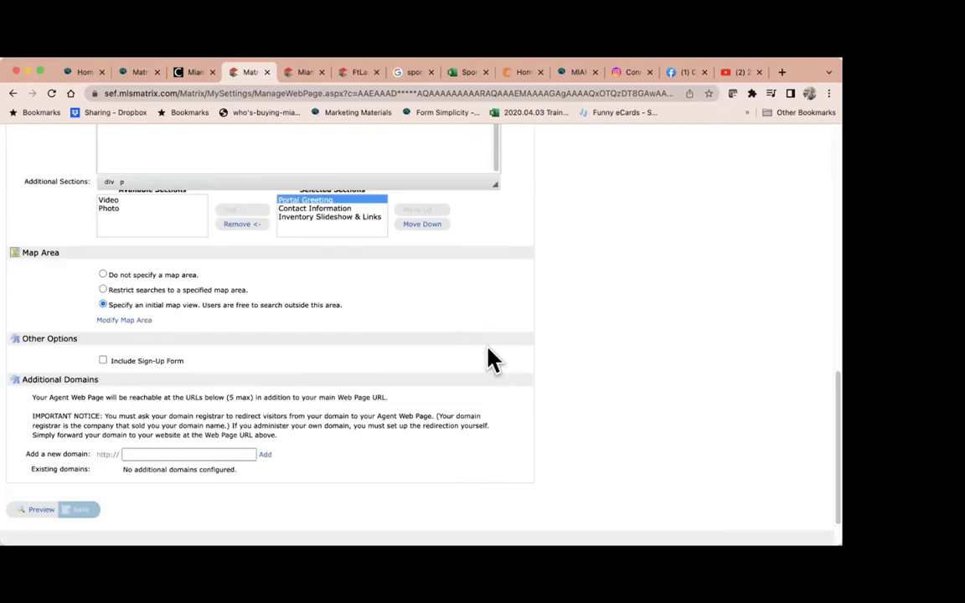
{"action": "scroll", "coordinate": [384, 328], "scroll_direction": "up", "scroll_amount": 1}
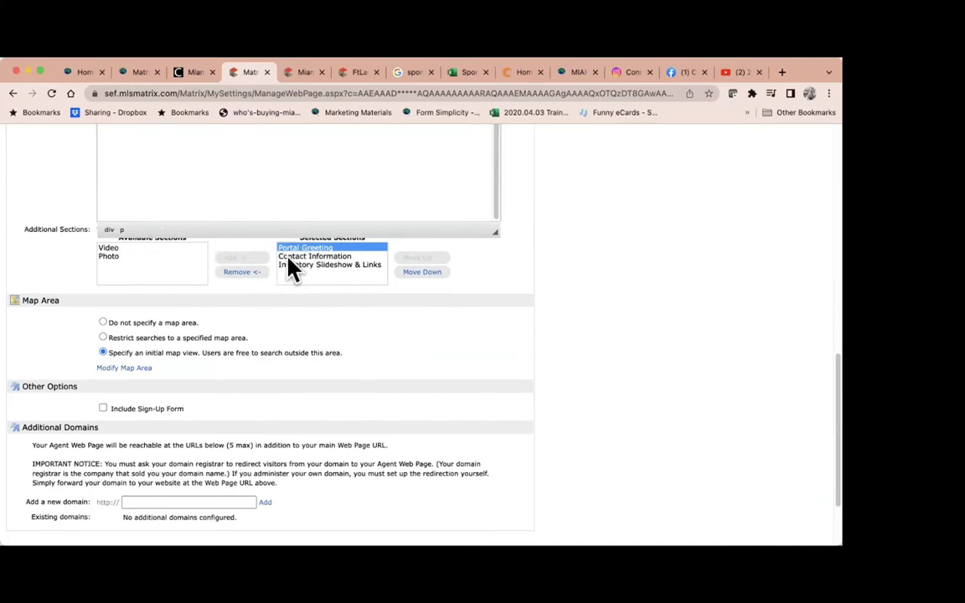
{"action": "left_click", "coordinate": [110, 249]}
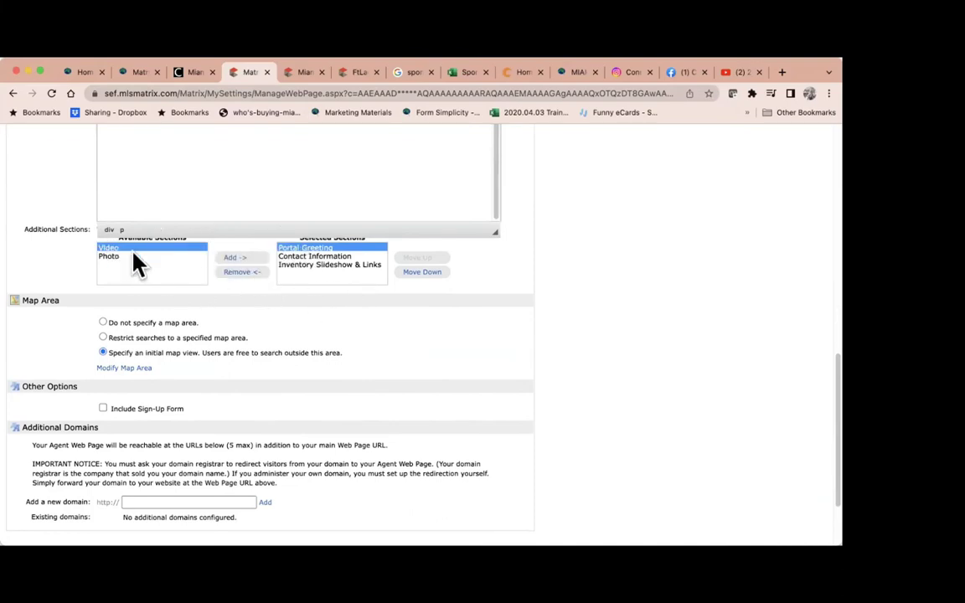
{"action": "left_click", "coordinate": [227, 258]}
{"action": "left_click", "coordinate": [121, 249]}
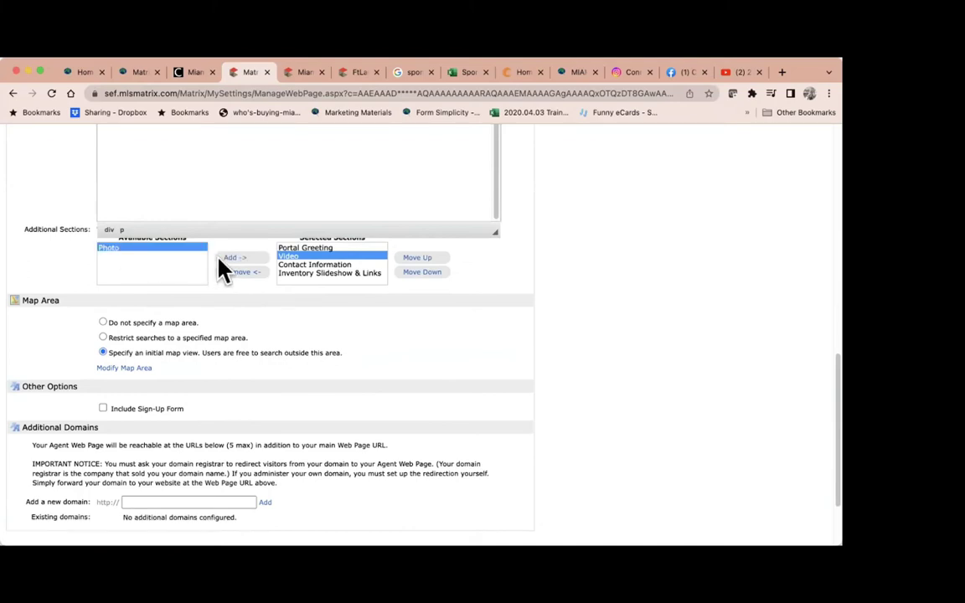
{"action": "left_click", "coordinate": [234, 258]}
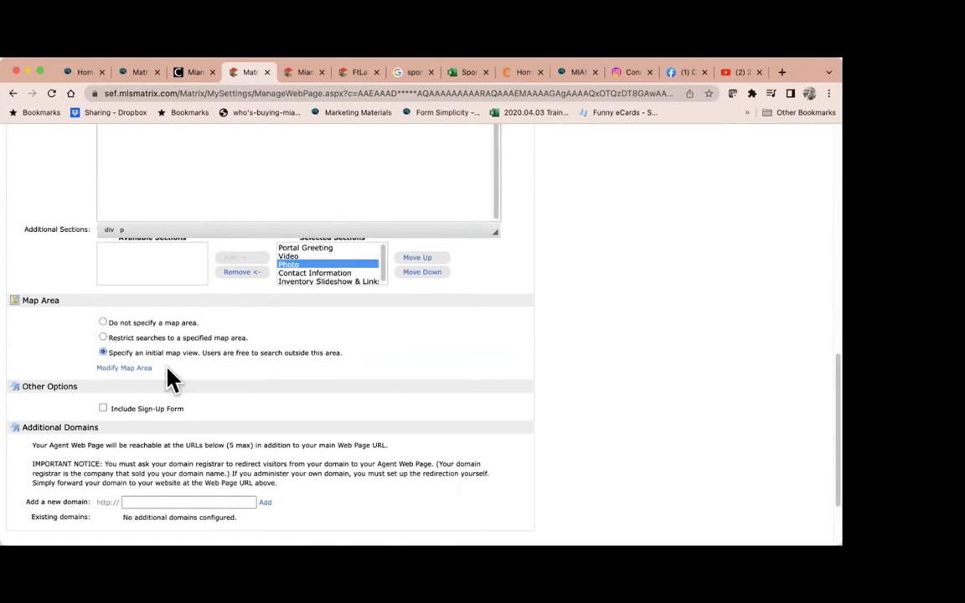
{"action": "left_click", "coordinate": [103, 323]}
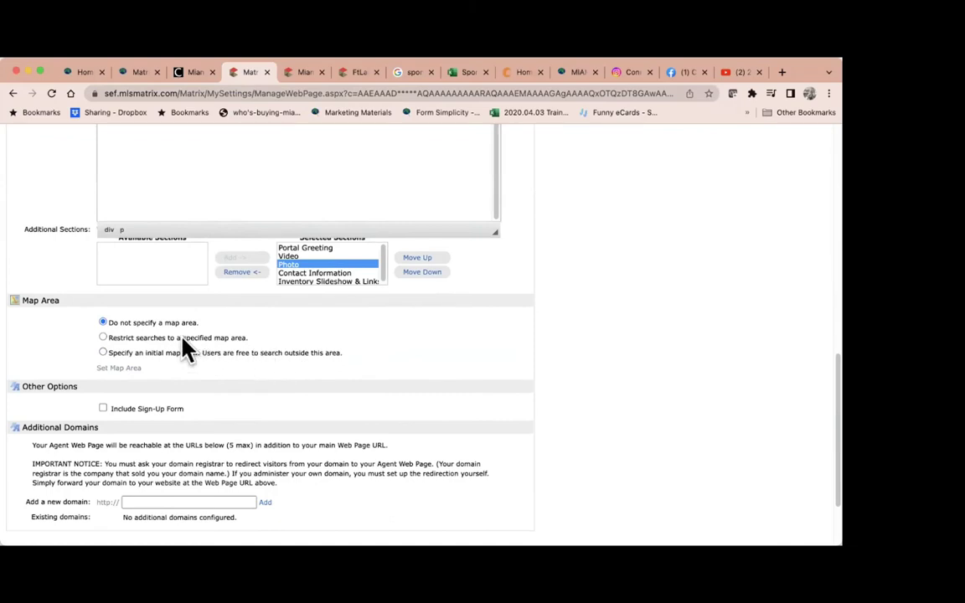
{"action": "left_click", "coordinate": [102, 338]}
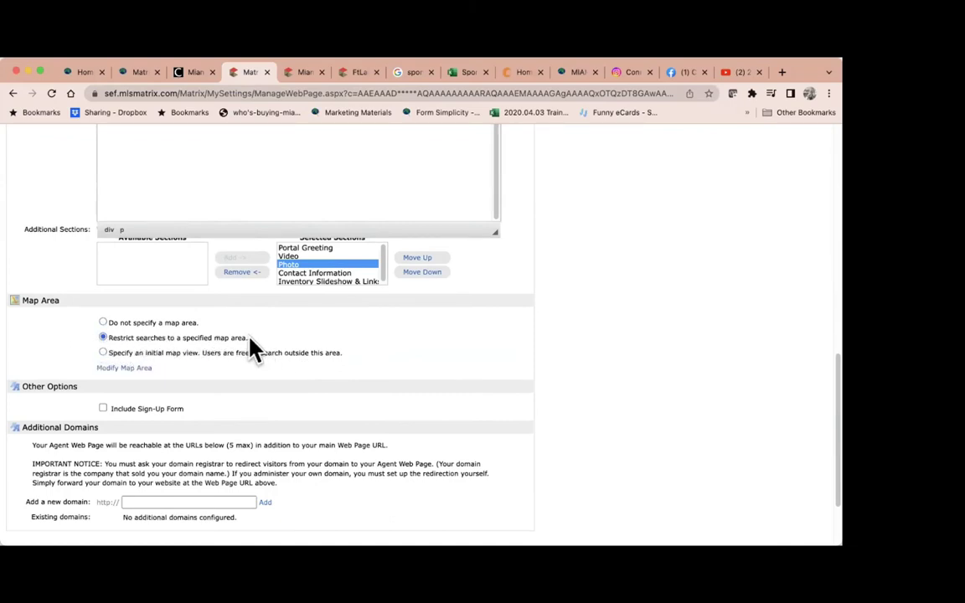
{"action": "left_click", "coordinate": [103, 353]}
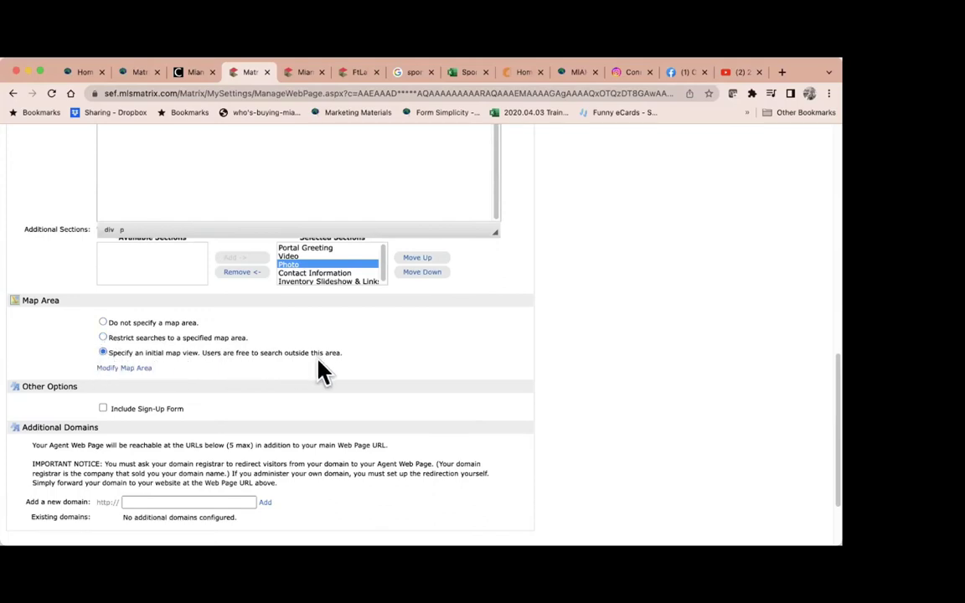
{"action": "left_click", "coordinate": [103, 337]}
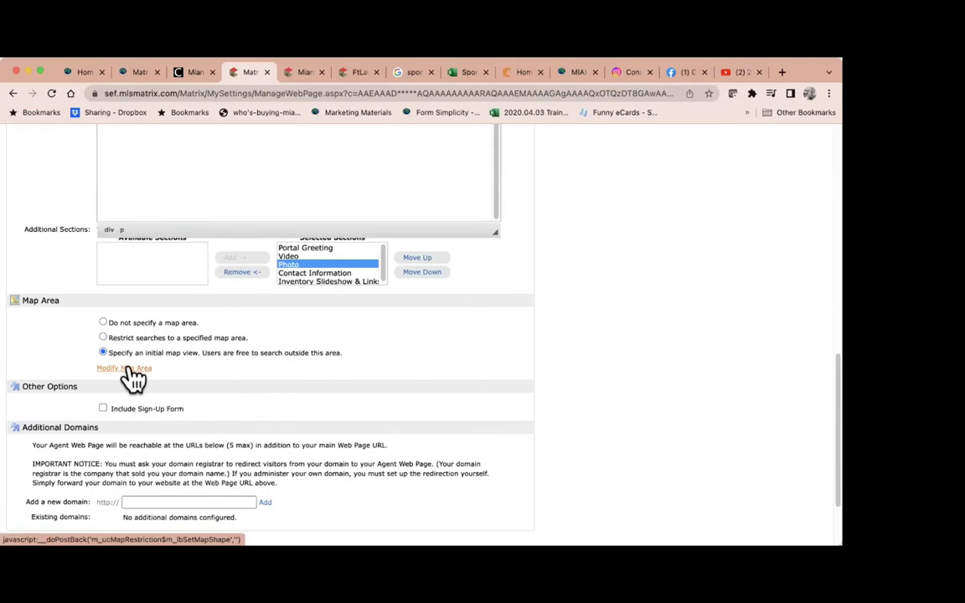
Open the map area editor and delete the existing rectangle.
{"action": "left_click", "coordinate": [125, 369]}
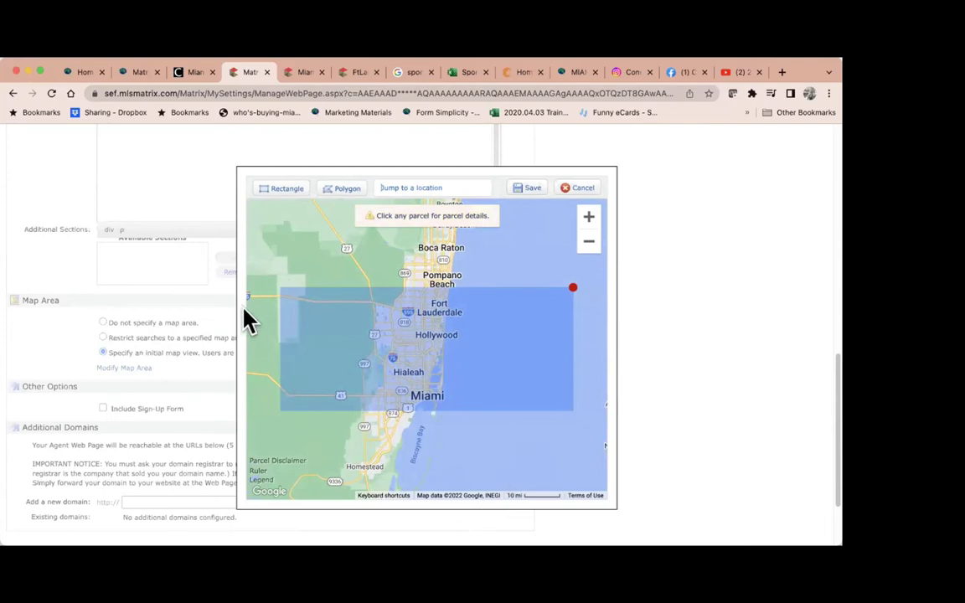
{"action": "left_click", "coordinate": [571, 287]}
{"action": "left_click", "coordinate": [463, 268]}
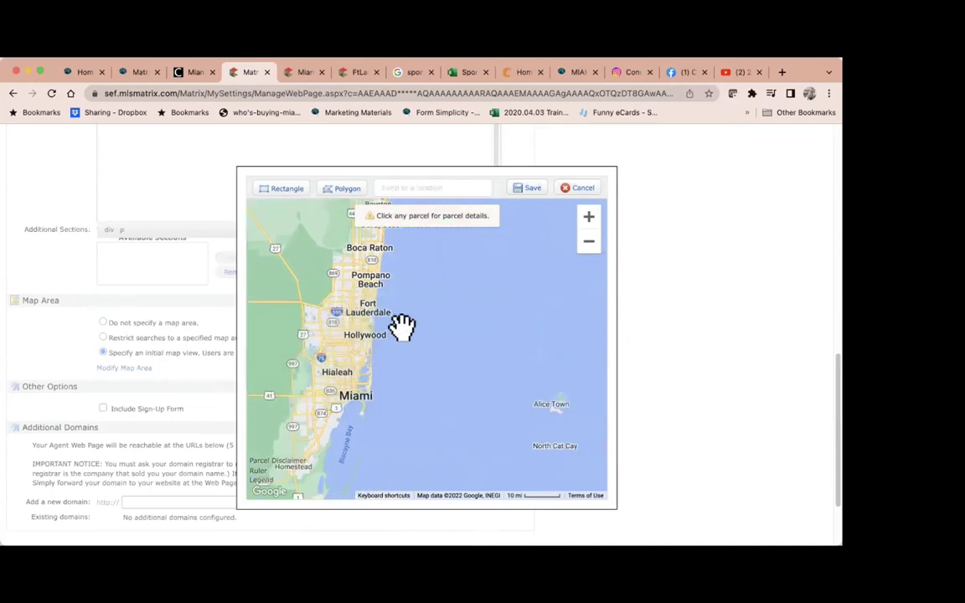
Draw a new rectangle from West Palm Beach to Homestead and save the map area.
{"action": "left_click_drag", "start_coordinate": [404, 328], "coordinate": [487, 333]}
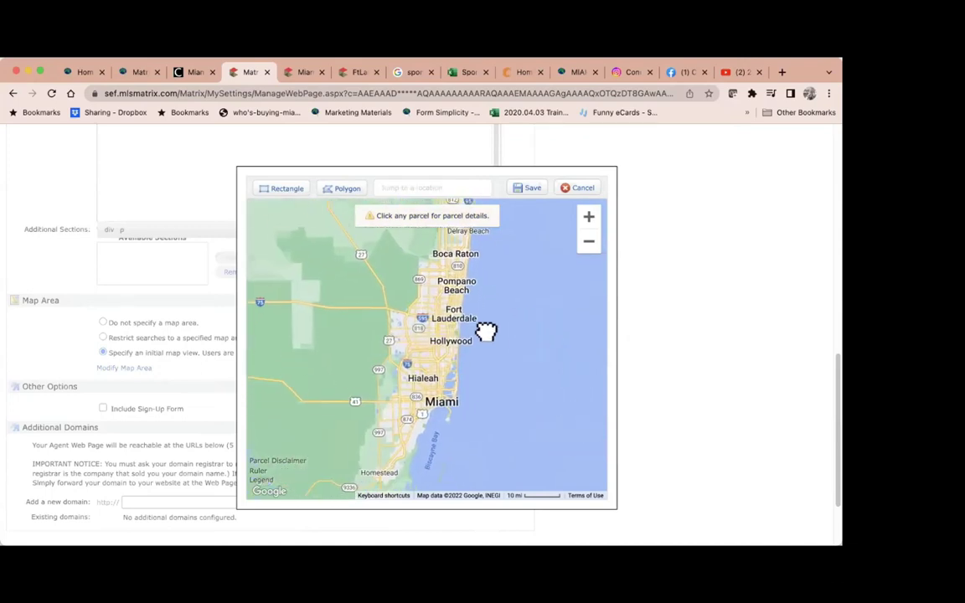
{"action": "left_click", "coordinate": [588, 242]}
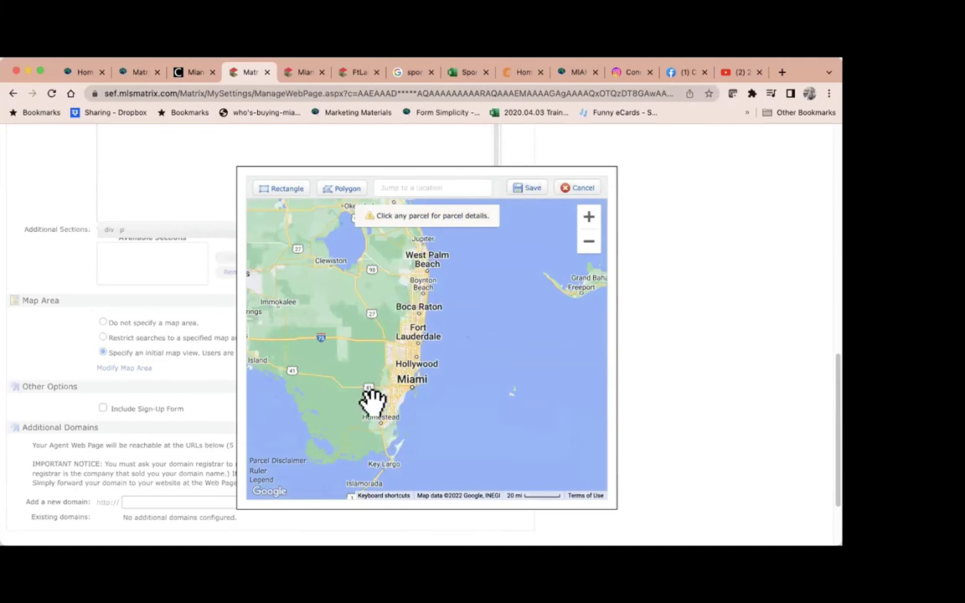
{"action": "scroll", "coordinate": [452, 370], "scroll_direction": "down", "scroll_amount": 3}
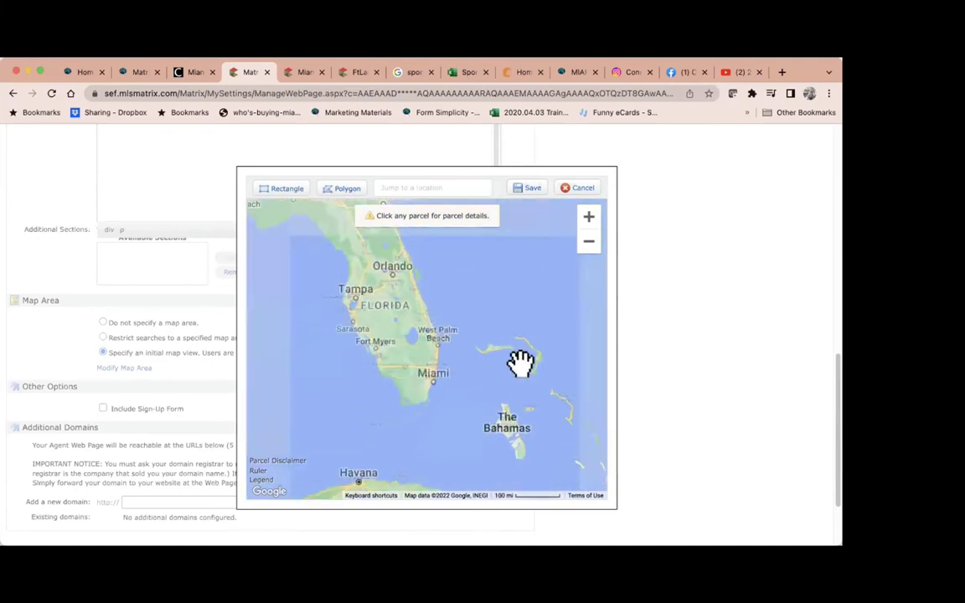
{"action": "left_click", "coordinate": [588, 219]}
{"action": "left_click", "coordinate": [588, 218]}
{"action": "left_click_drag", "start_coordinate": [523, 339], "coordinate": [491, 329]}
{"action": "left_click", "coordinate": [590, 219]}
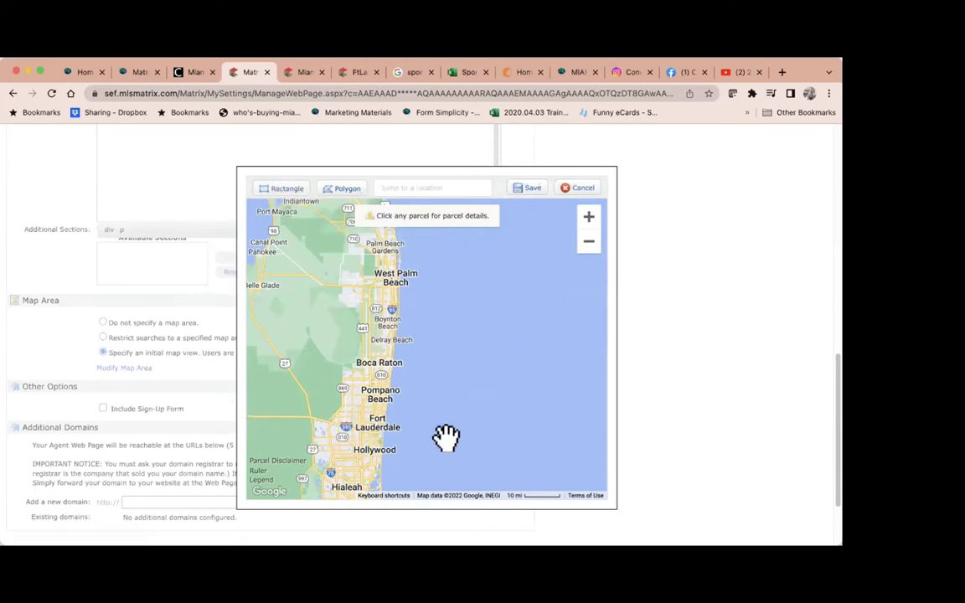
{"action": "left_click_drag", "start_coordinate": [445, 438], "coordinate": [479, 393]}
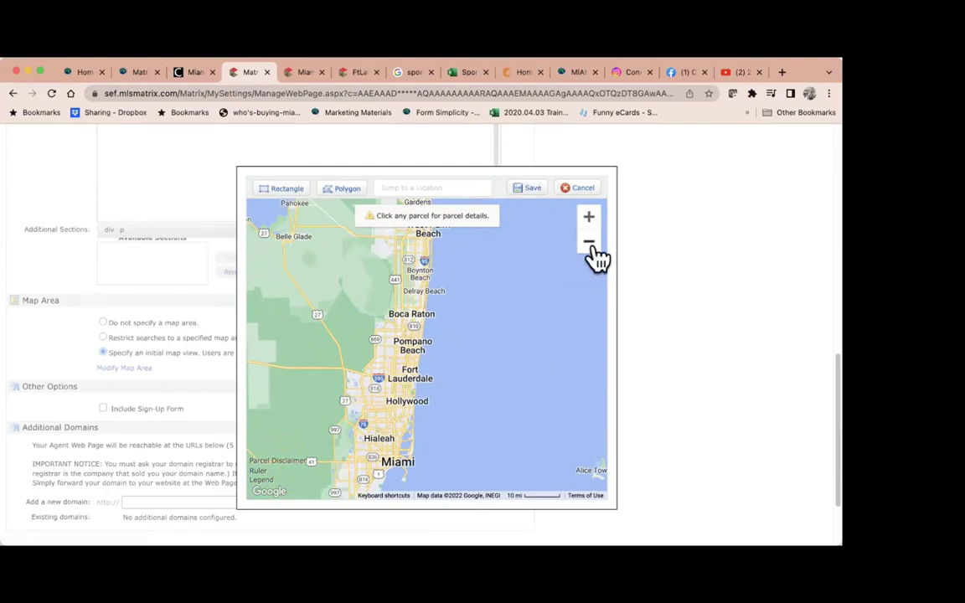
{"action": "left_click", "coordinate": [589, 241]}
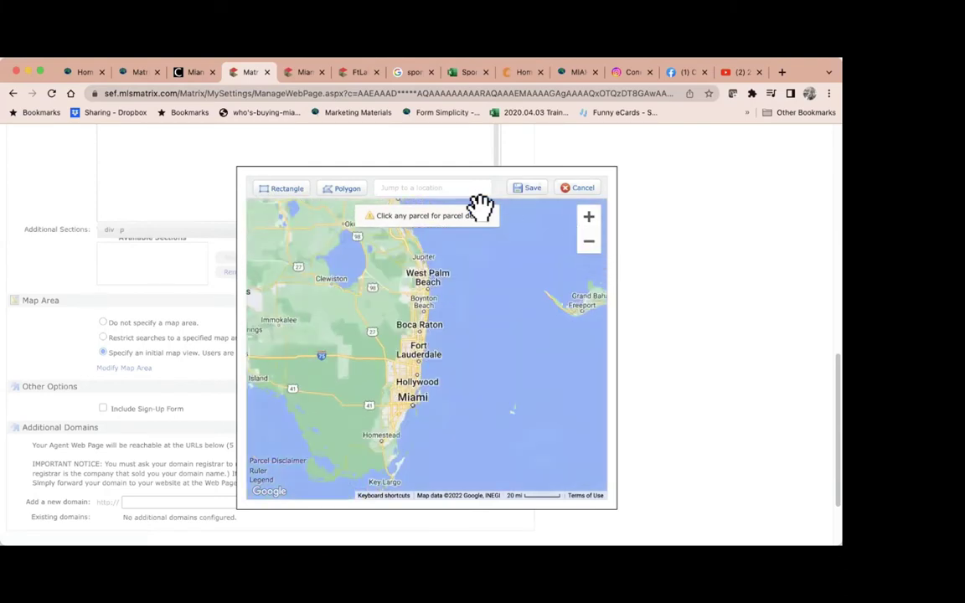
{"action": "left_click", "coordinate": [282, 189]}
{"action": "left_click_drag", "start_coordinate": [297, 236], "coordinate": [531, 455]}
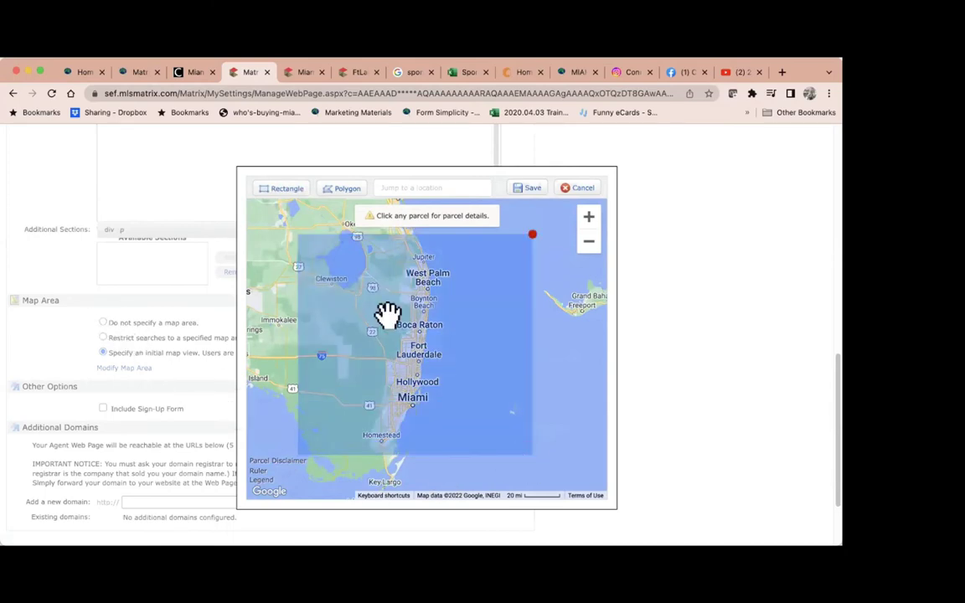
{"action": "left_click", "coordinate": [532, 189]}
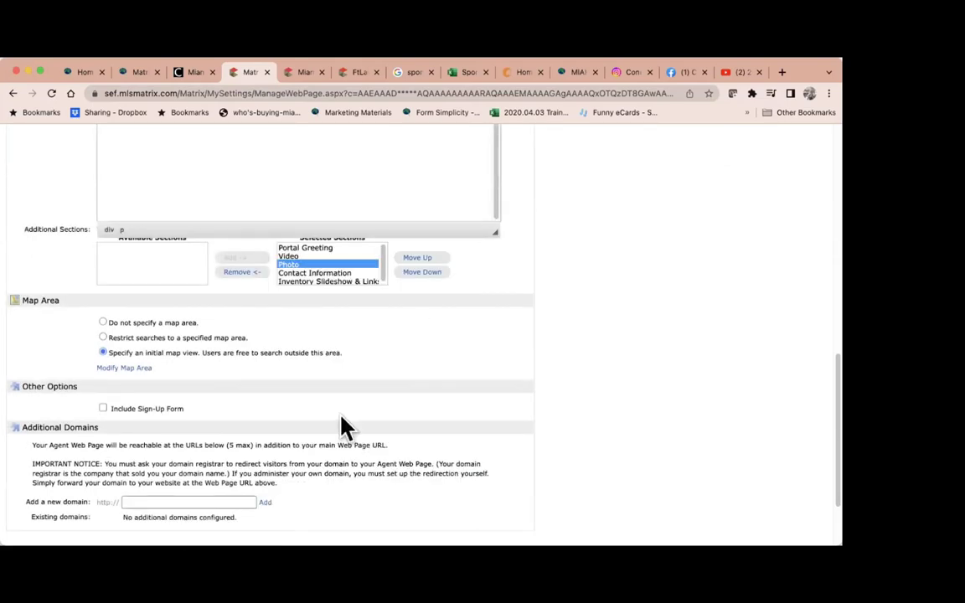
Tick Include Sign-Up Form under Other Options.
{"action": "left_click", "coordinate": [103, 409]}
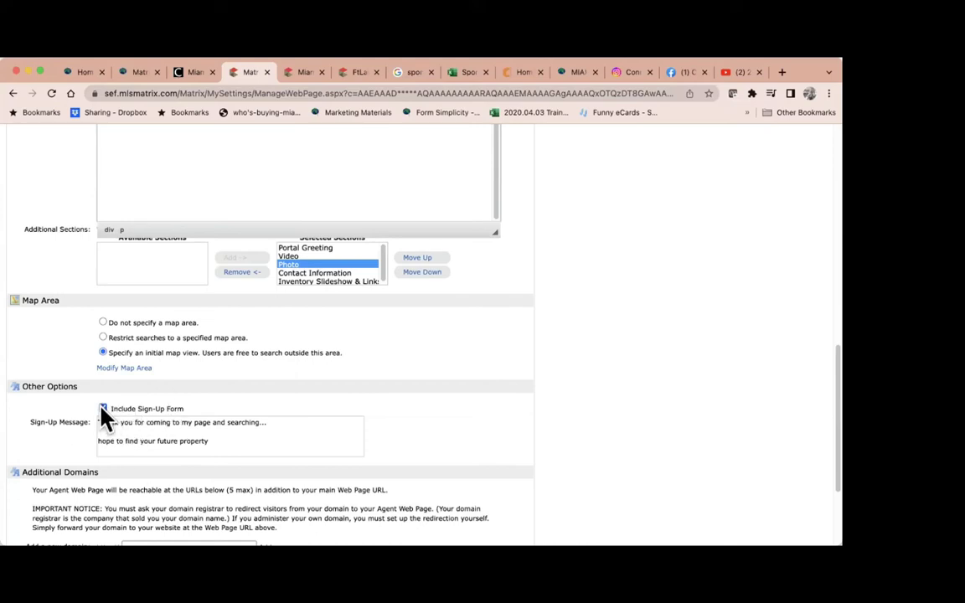
Untick Include Sign-Up Form and review the webpage settings.
{"action": "left_click", "coordinate": [103, 409]}
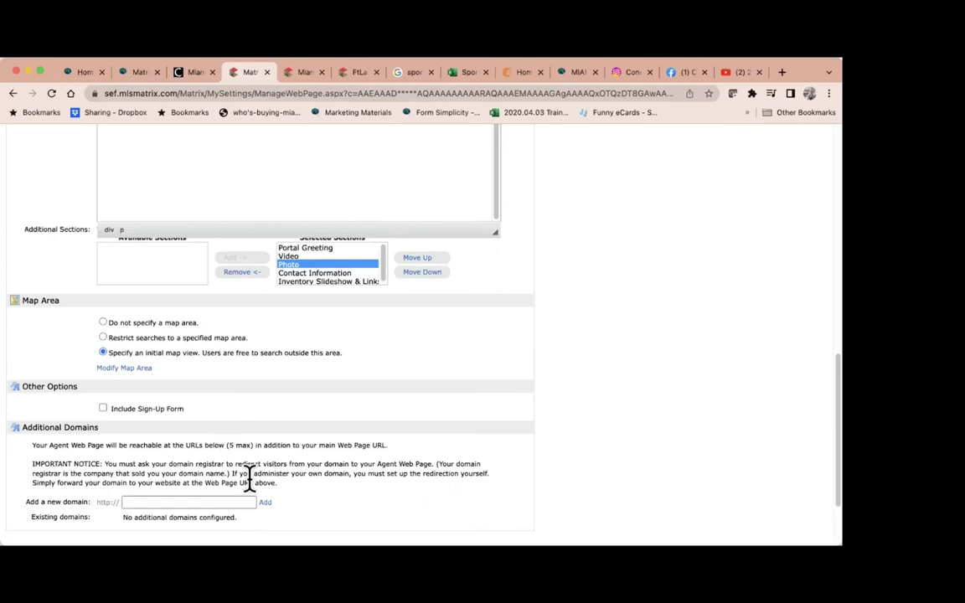
{"action": "scroll", "coordinate": [249, 483], "scroll_direction": "up", "scroll_amount": 15}
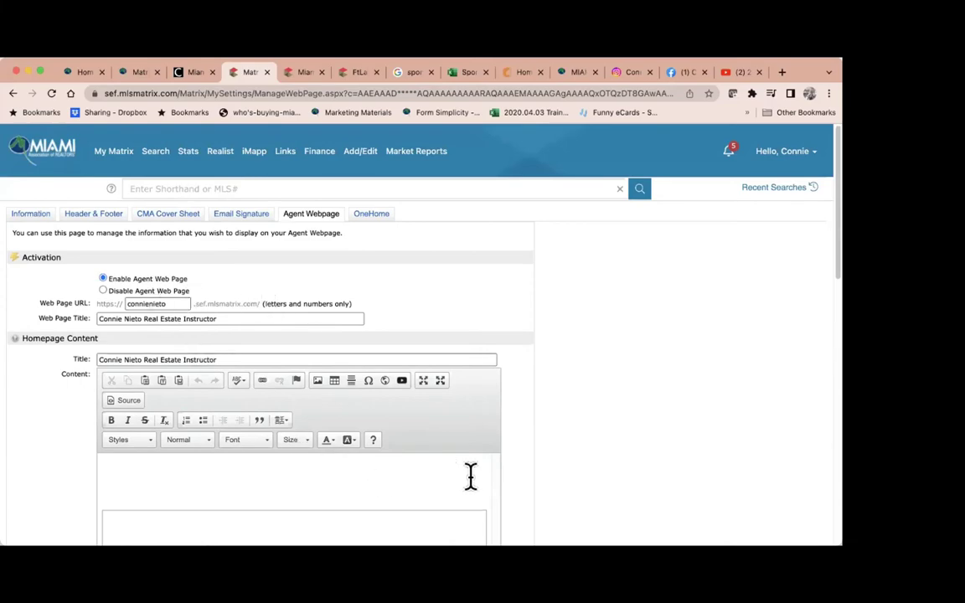
{"action": "scroll", "coordinate": [523, 509], "scroll_direction": "down", "scroll_amount": 15}
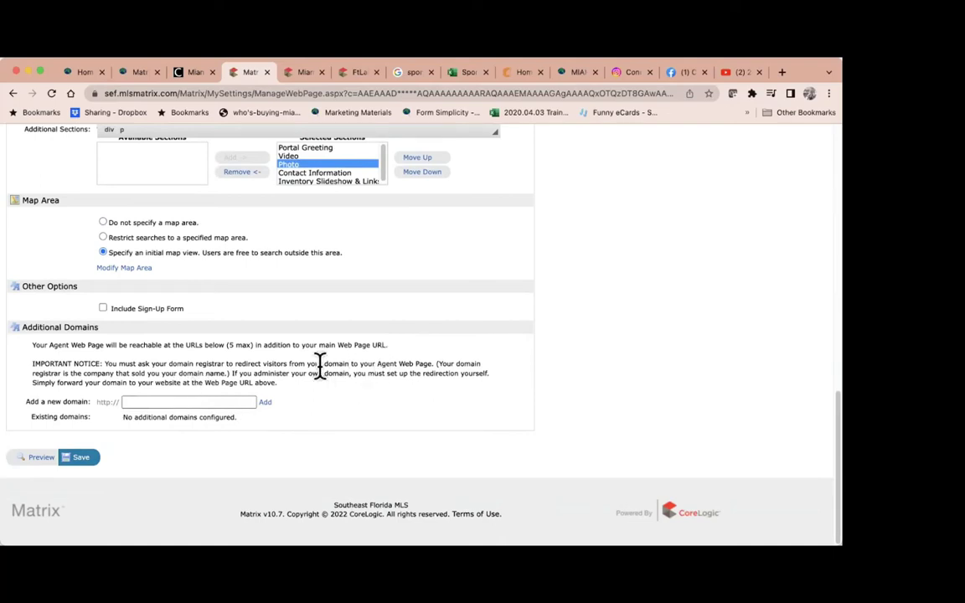
{"action": "scroll", "coordinate": [300, 383], "scroll_direction": "up", "scroll_amount": 10}
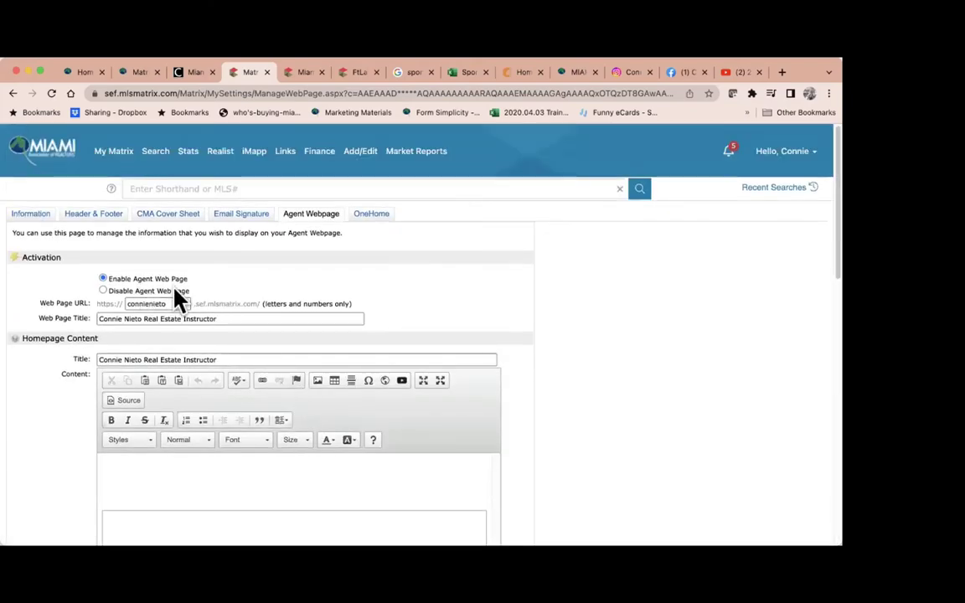
{"action": "scroll", "coordinate": [399, 442], "scroll_direction": "down", "scroll_amount": 10}
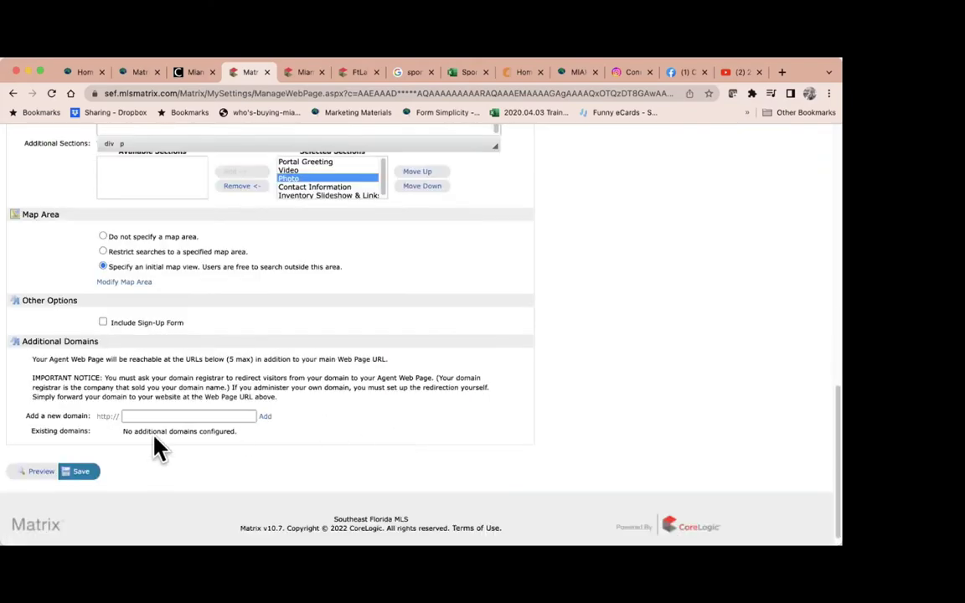
Save the webpage changes and preview the public site's Find a Property search.
{"action": "left_click", "coordinate": [81, 475]}
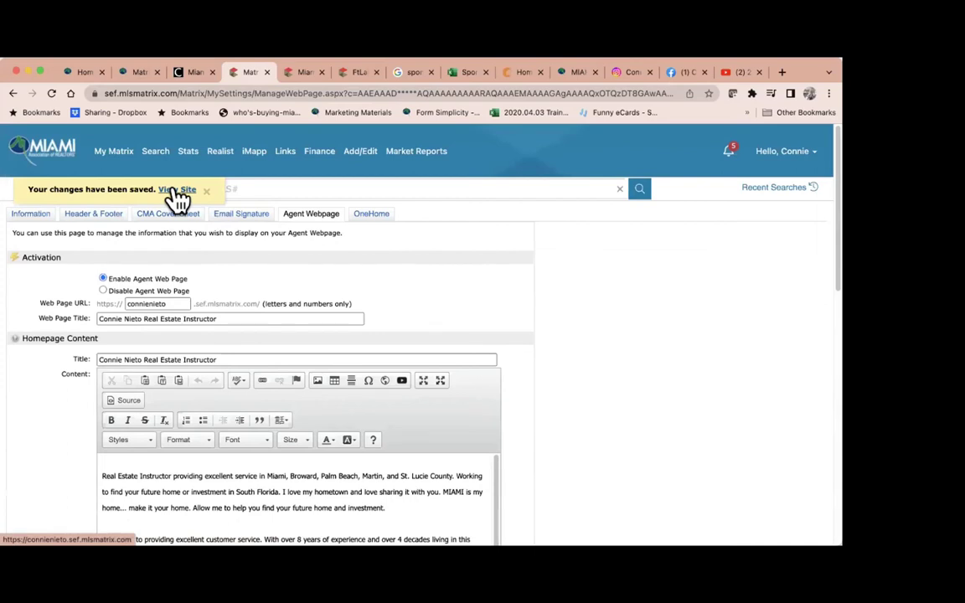
{"action": "left_click", "coordinate": [176, 190]}
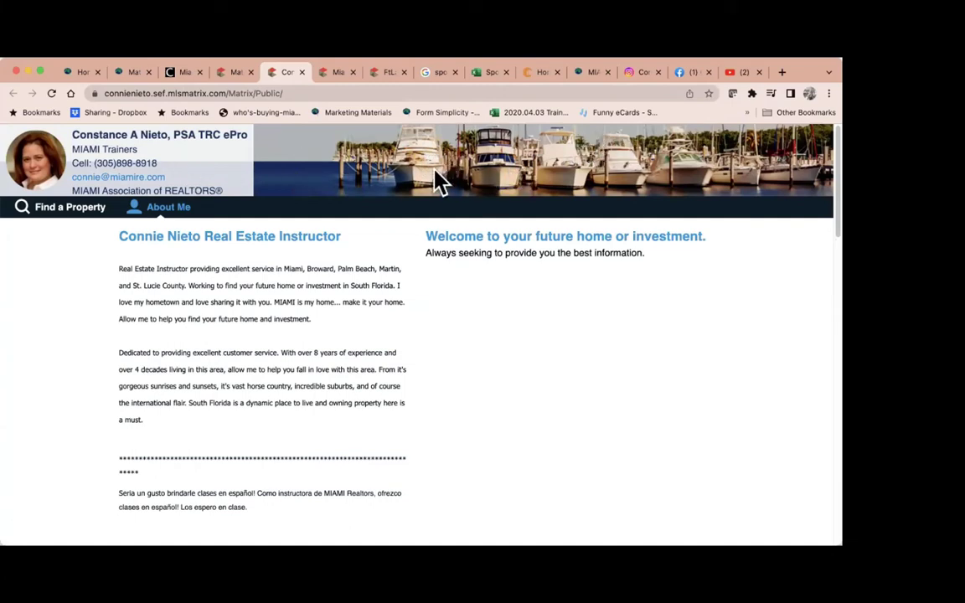
{"action": "left_click", "coordinate": [66, 216]}
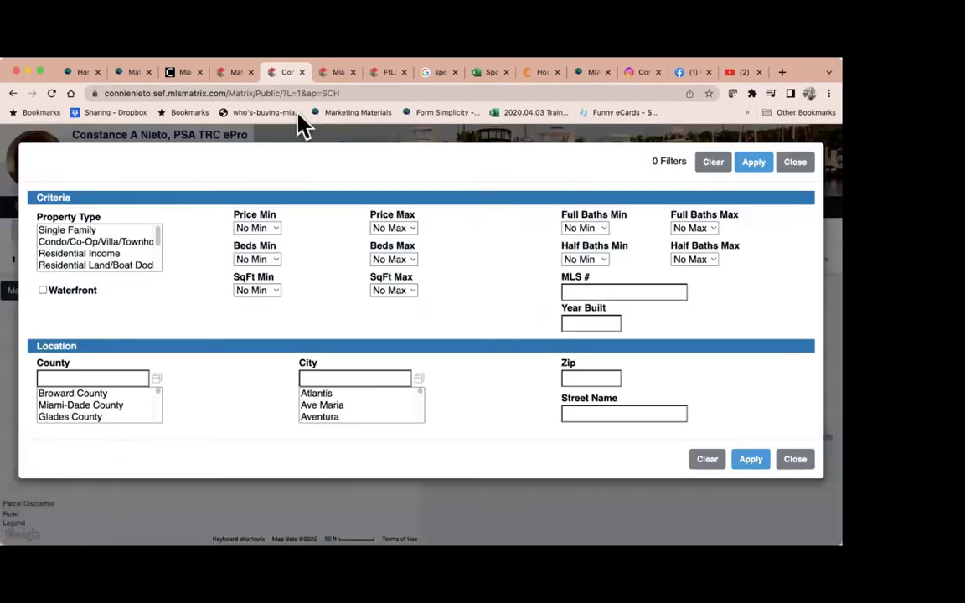
{"action": "left_click", "coordinate": [793, 168]}
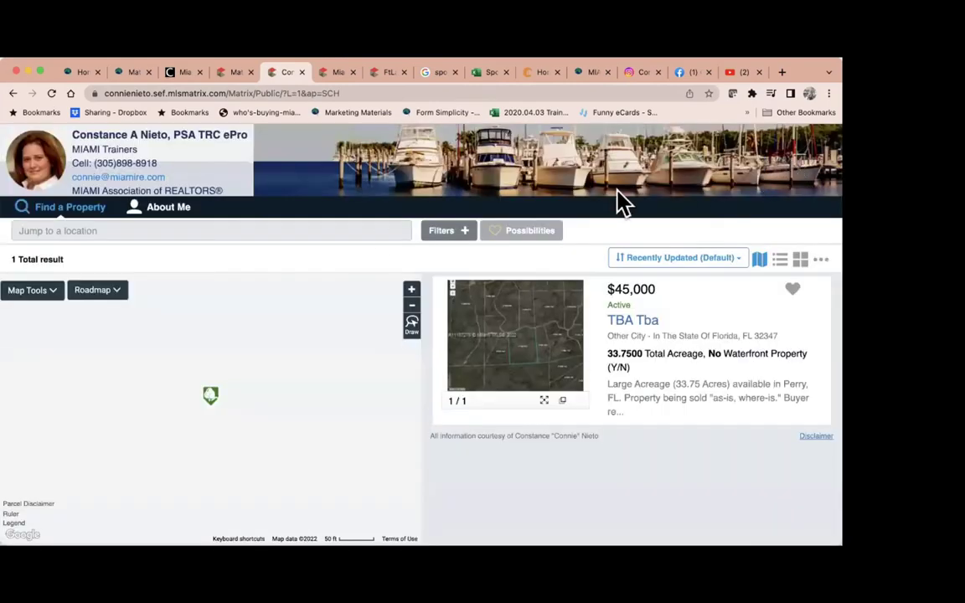
Browse the public site's About Me page and its Coming Soon listings.
{"action": "left_click", "coordinate": [165, 215]}
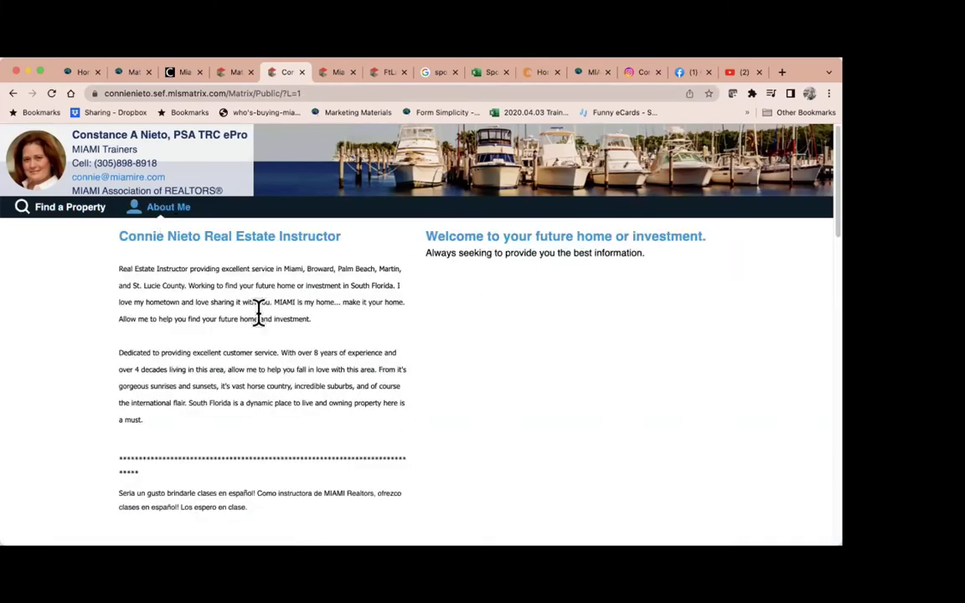
{"action": "scroll", "coordinate": [524, 388], "scroll_direction": "down", "scroll_amount": 5}
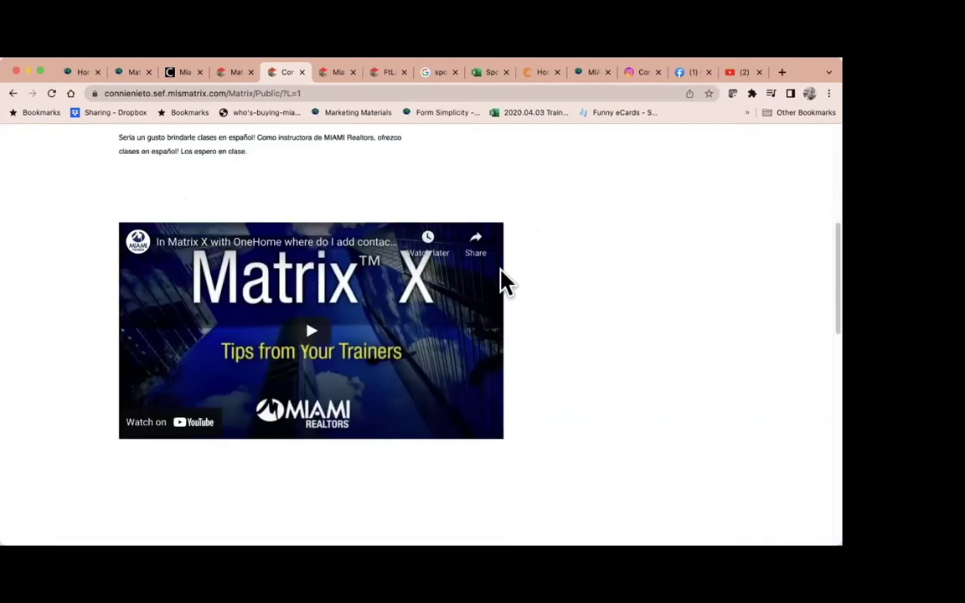
{"action": "scroll", "coordinate": [535, 446], "scroll_direction": "down", "scroll_amount": 7}
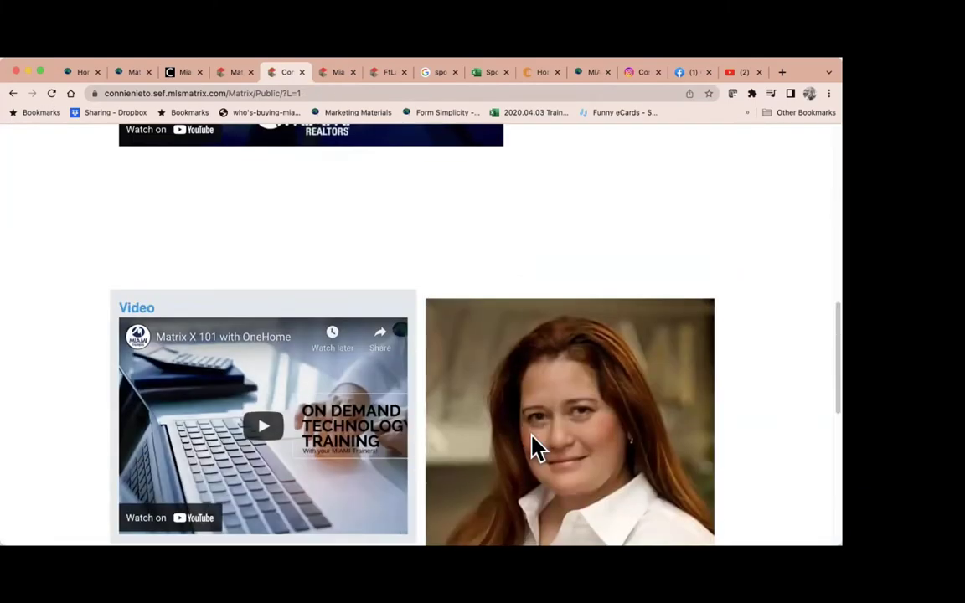
{"action": "scroll", "coordinate": [536, 448], "scroll_direction": "down", "scroll_amount": 3}
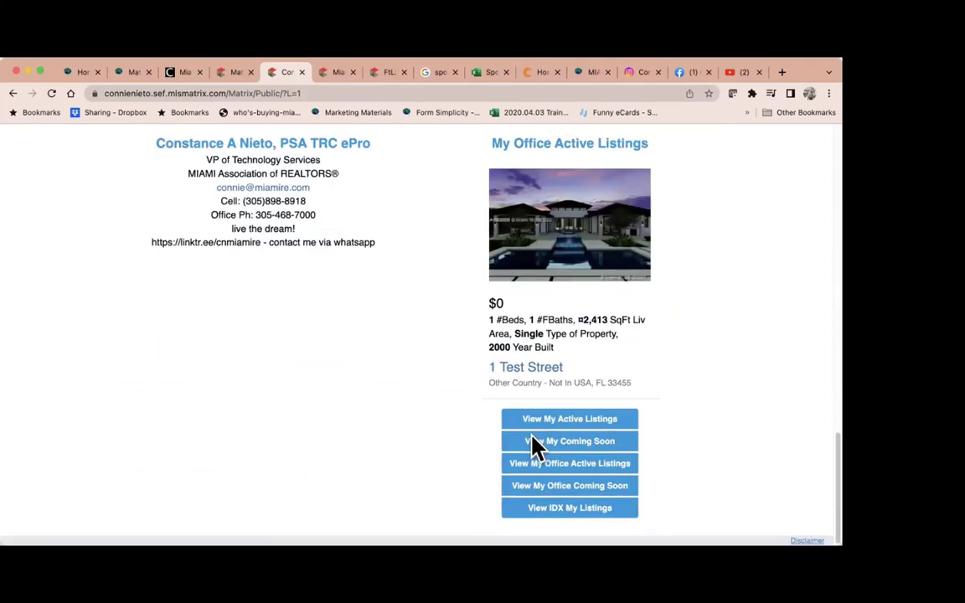
{"action": "left_click", "coordinate": [532, 444]}
{"action": "scroll", "coordinate": [536, 449], "scroll_direction": "up", "scroll_amount": 1}
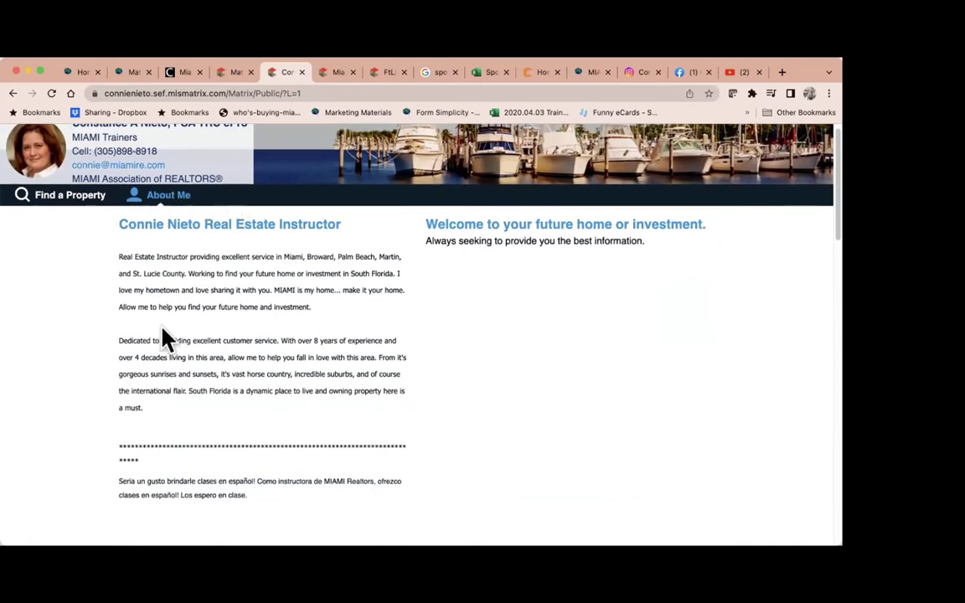
Reopen Find a Property to see the 1 result, then return to Agent Webpage settings.
{"action": "left_click", "coordinate": [68, 198]}
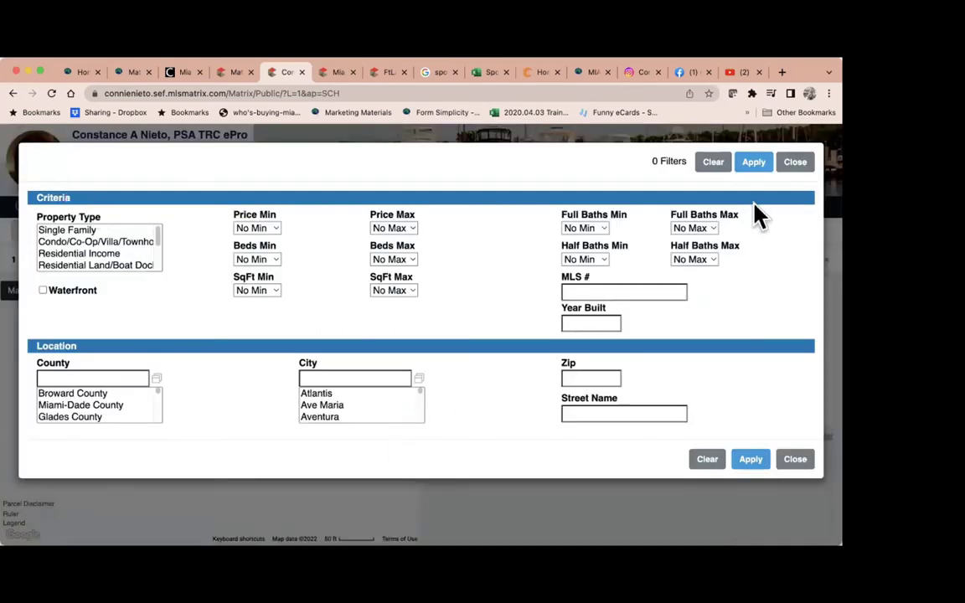
{"action": "left_click", "coordinate": [791, 165]}
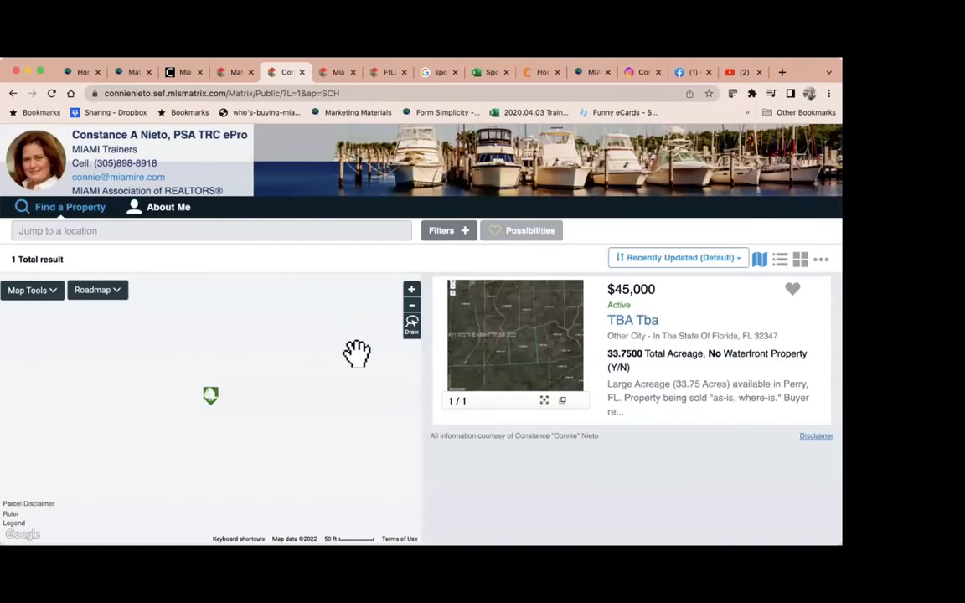
{"action": "scroll", "coordinate": [356, 373], "scroll_direction": "down", "scroll_amount": 1}
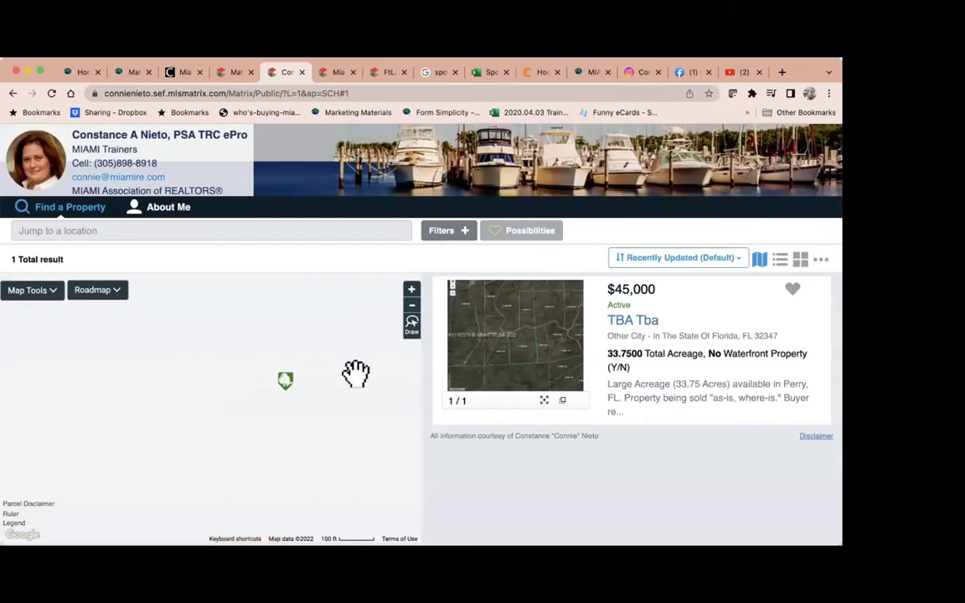
{"action": "left_click", "coordinate": [232, 75]}
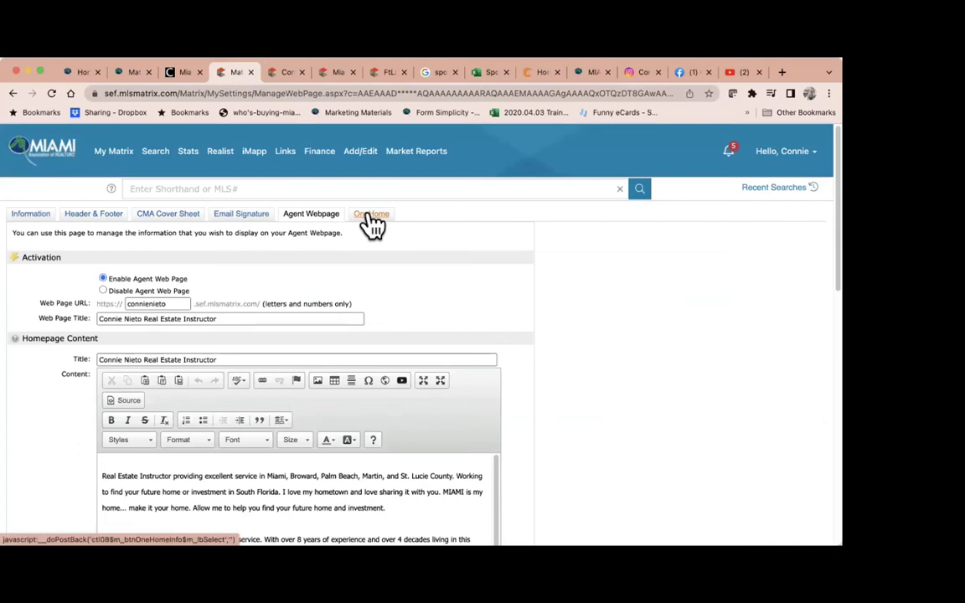
Open the OneHome settings and zoom out to reach Contact Information.
{"action": "left_click", "coordinate": [371, 218]}
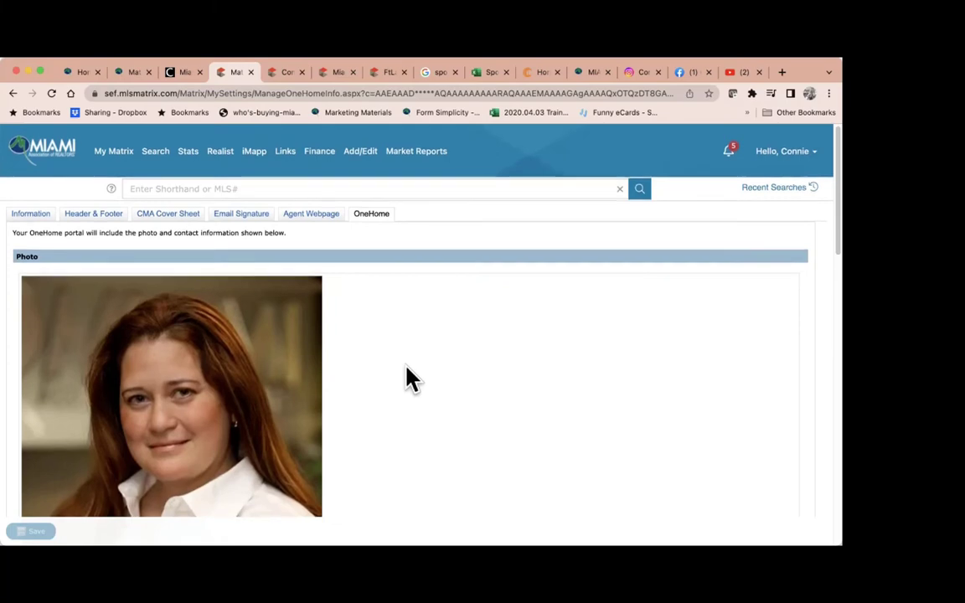
{"action": "scroll", "coordinate": [406, 367], "scroll_direction": "down", "scroll_amount": 5}
{"action": "scroll", "coordinate": [237, 300], "scroll_direction": "up", "scroll_amount": 5}
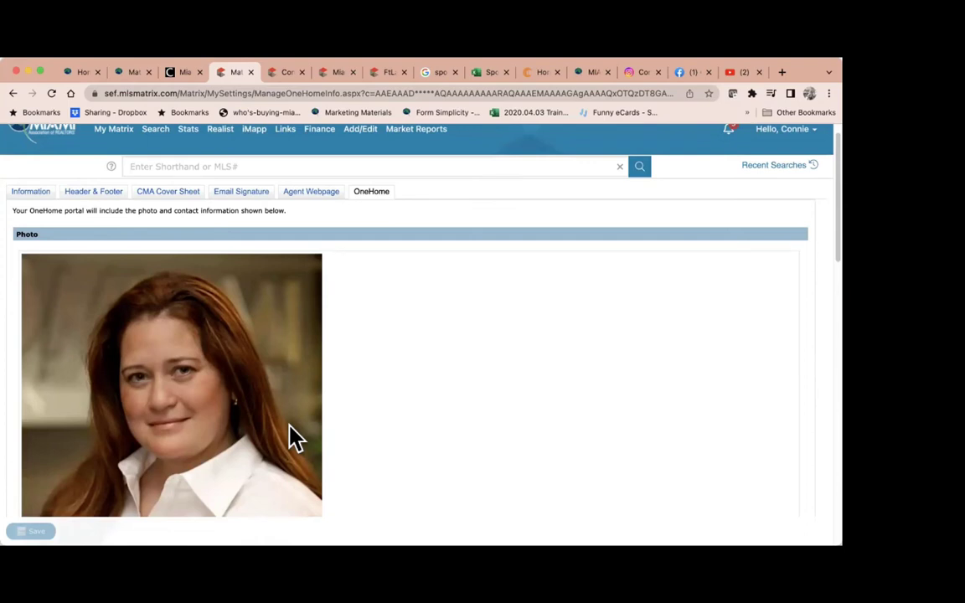
{"action": "key", "text": "super+minus"}
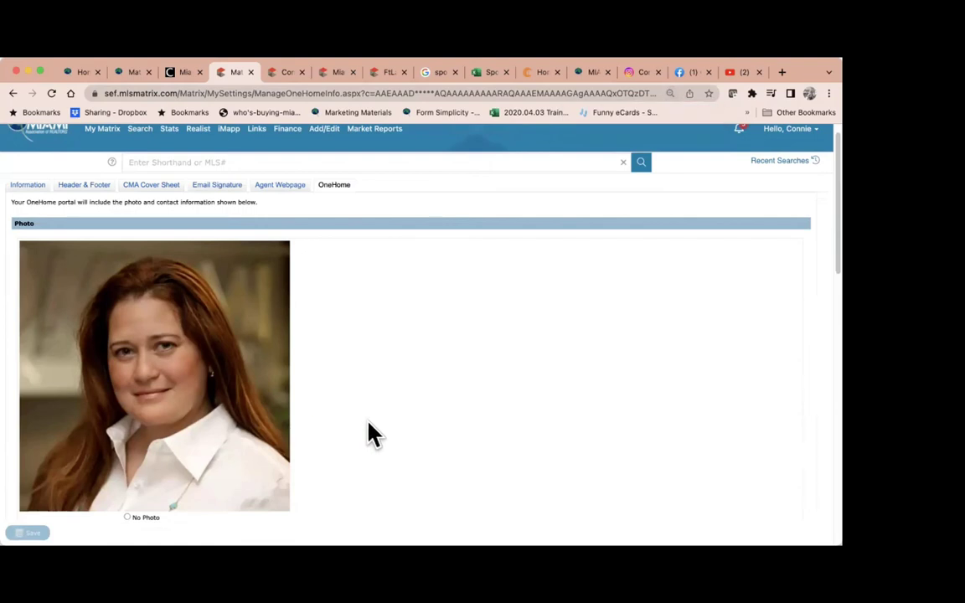
{"action": "scroll", "coordinate": [369, 433], "scroll_direction": "down", "scroll_amount": 1}
{"action": "scroll", "coordinate": [369, 433], "scroll_direction": "up", "scroll_amount": 1}
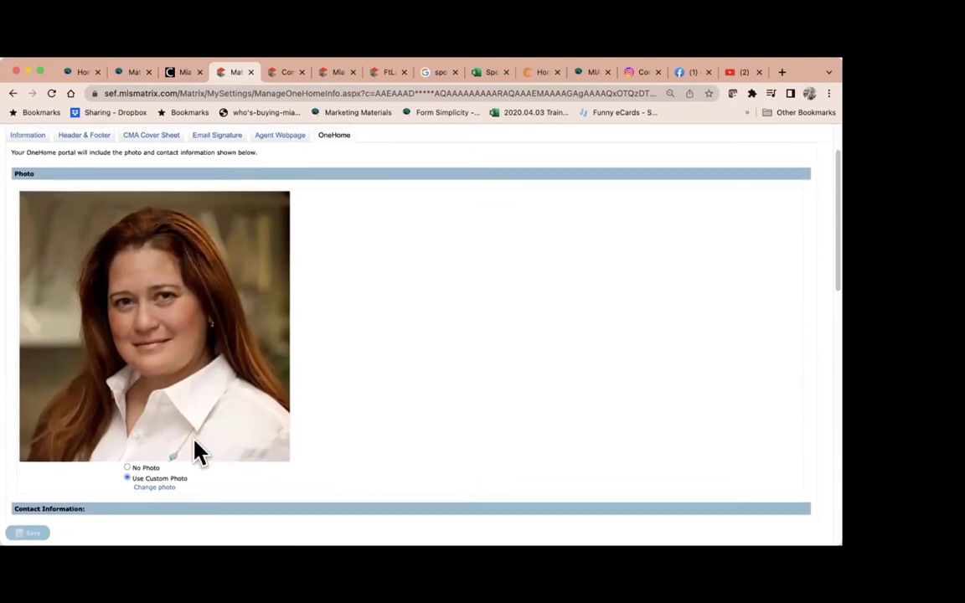
{"action": "scroll", "coordinate": [381, 434], "scroll_direction": "down", "scroll_amount": 4}
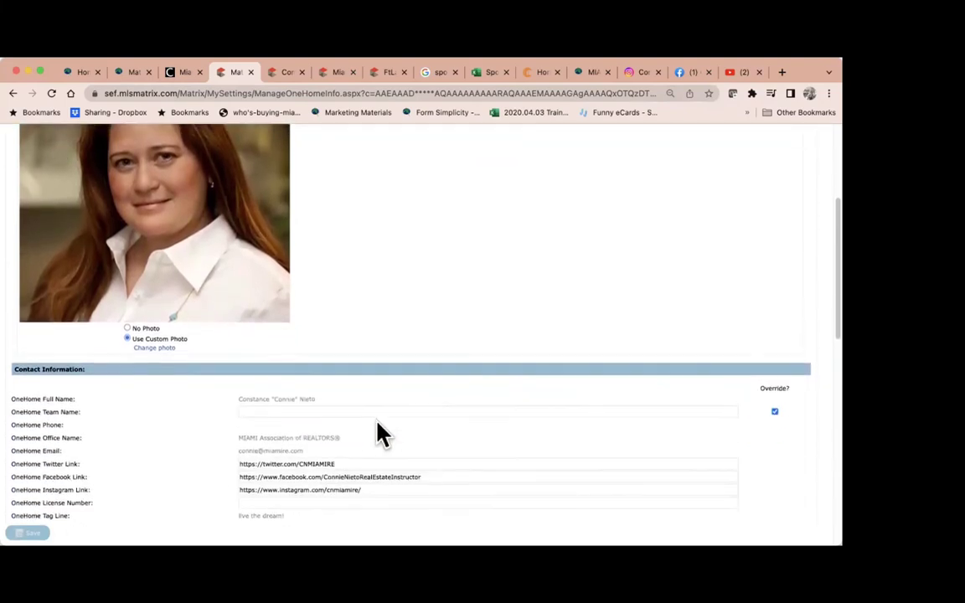
{"action": "scroll", "coordinate": [381, 434], "scroll_direction": "down", "scroll_amount": 3}
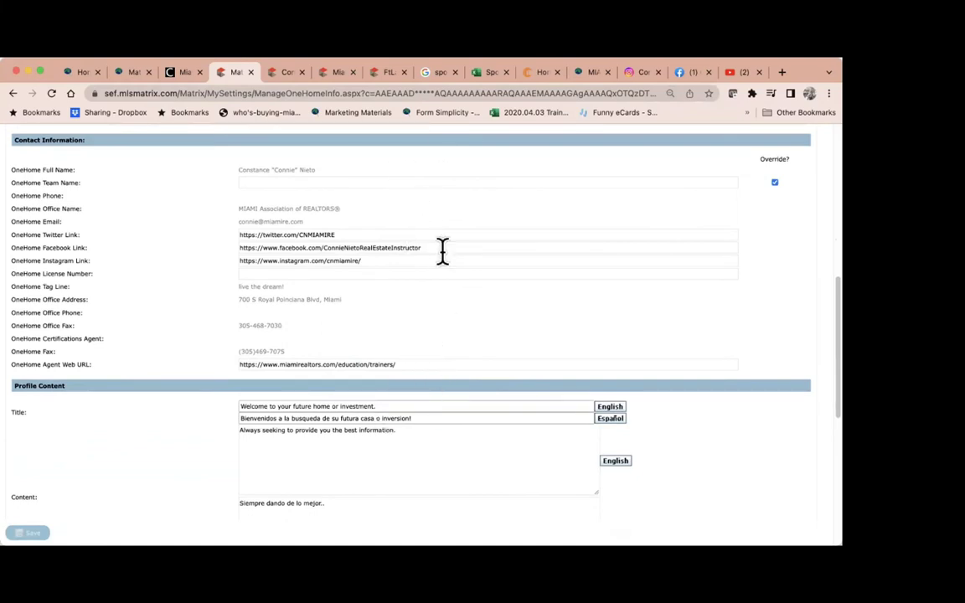
Uncheck Override on OneHome Team Name so it shows MIAMI Trainers.
{"action": "left_click", "coordinate": [370, 182]}
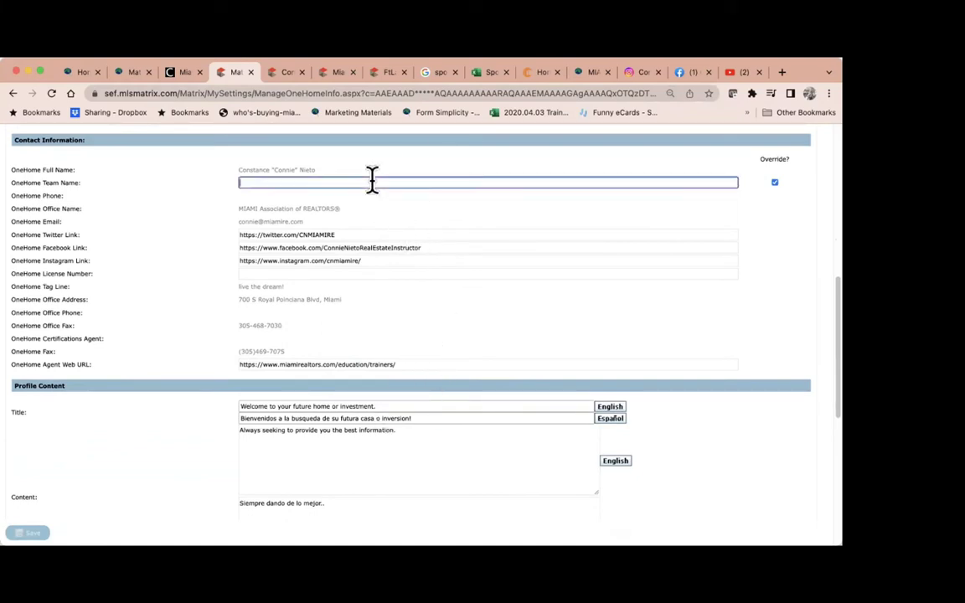
{"action": "left_click", "coordinate": [775, 183]}
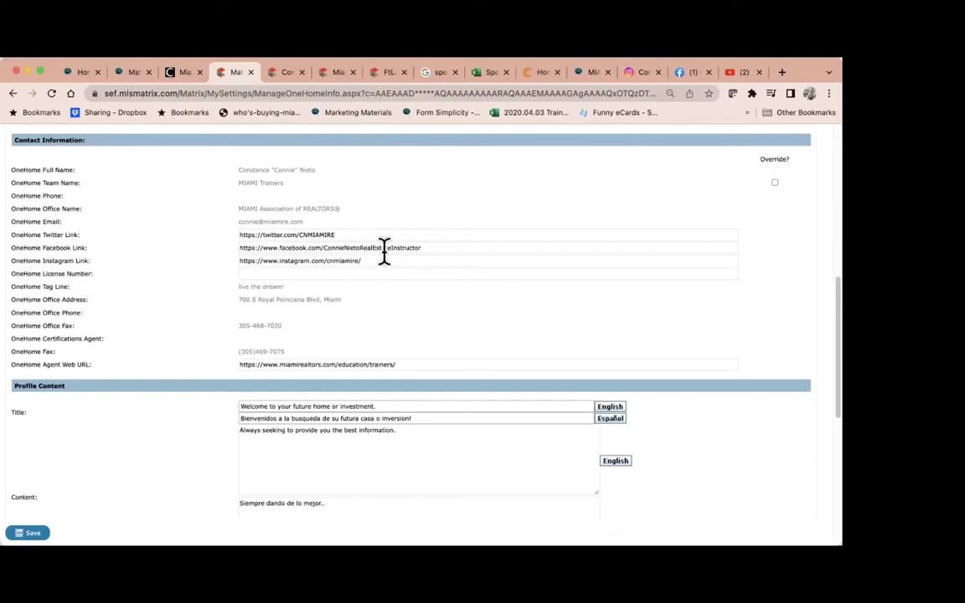
{"action": "left_click_drag", "start_coordinate": [347, 234], "coordinate": [167, 241]}
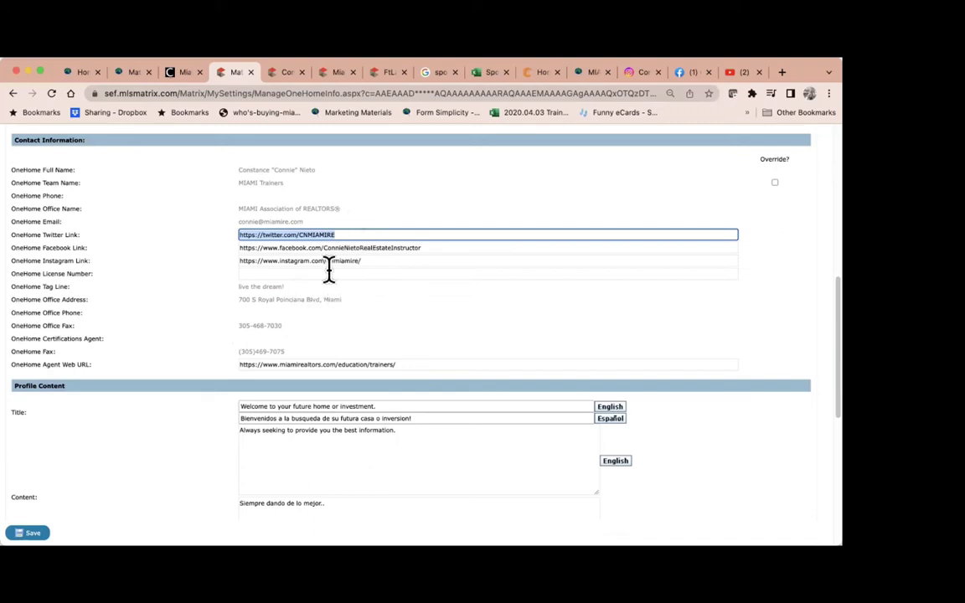
{"action": "left_click", "coordinate": [782, 73]}
Open the Twitter profile page and copy its web address.
{"action": "type", "text": "t"}
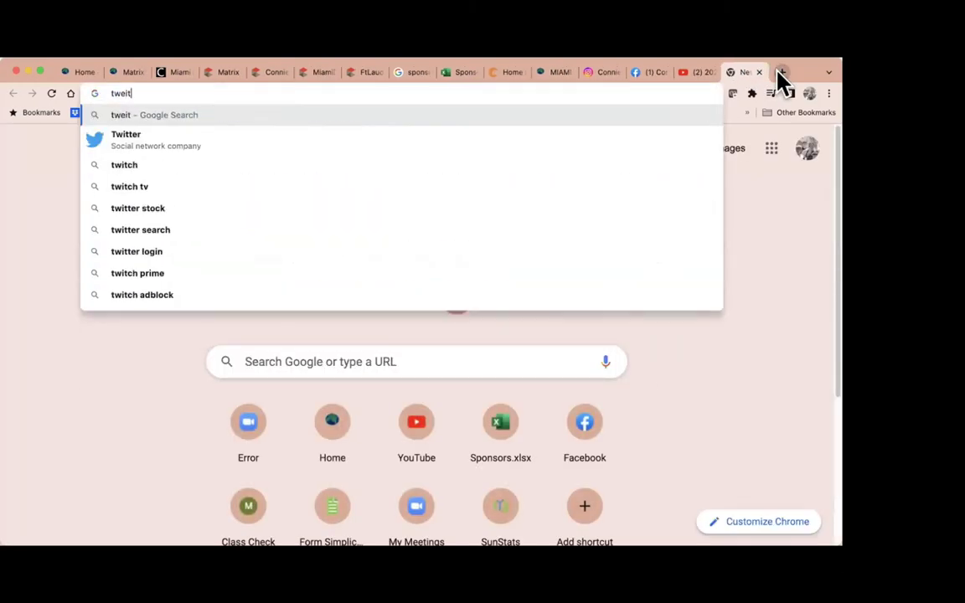
{"action": "type", "text": "witter"}
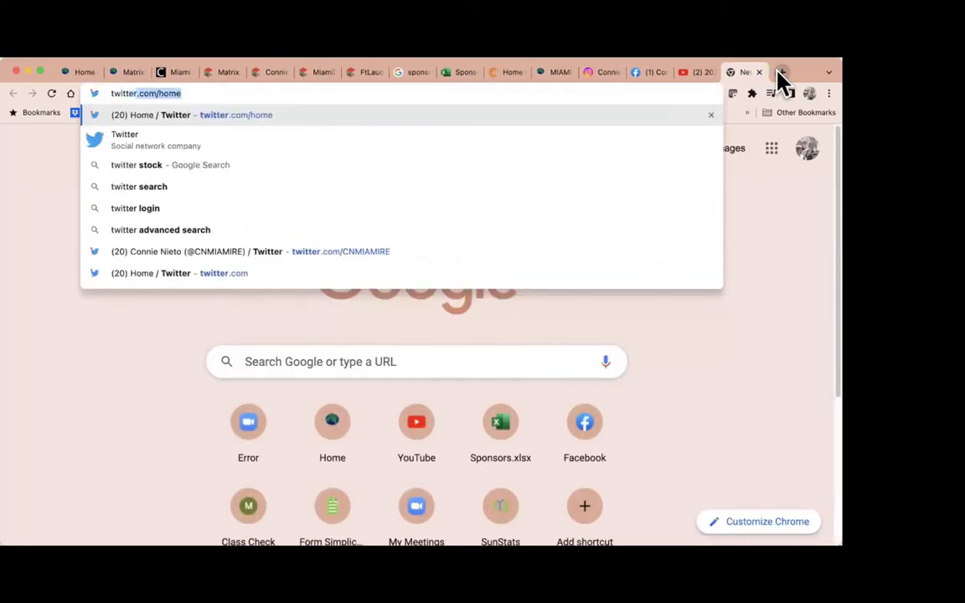
{"action": "left_click", "coordinate": [498, 252]}
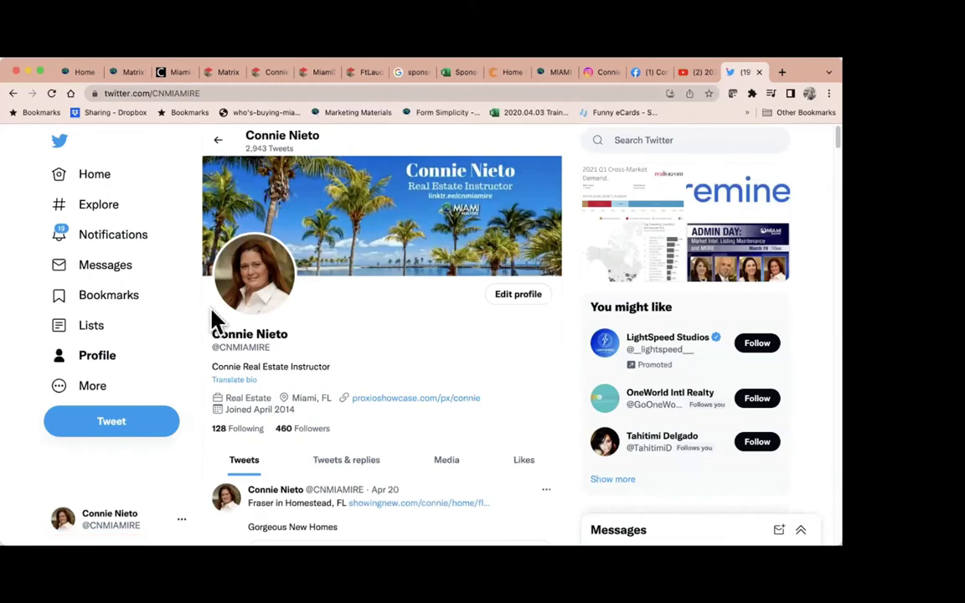
{"action": "left_click", "coordinate": [92, 186]}
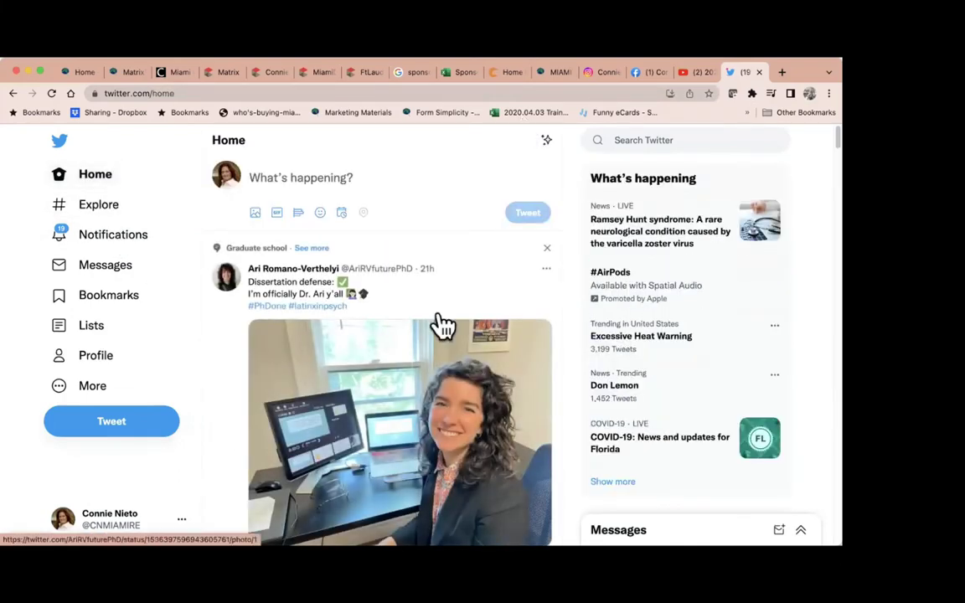
{"action": "mouse_move", "coordinate": [312, 281]}
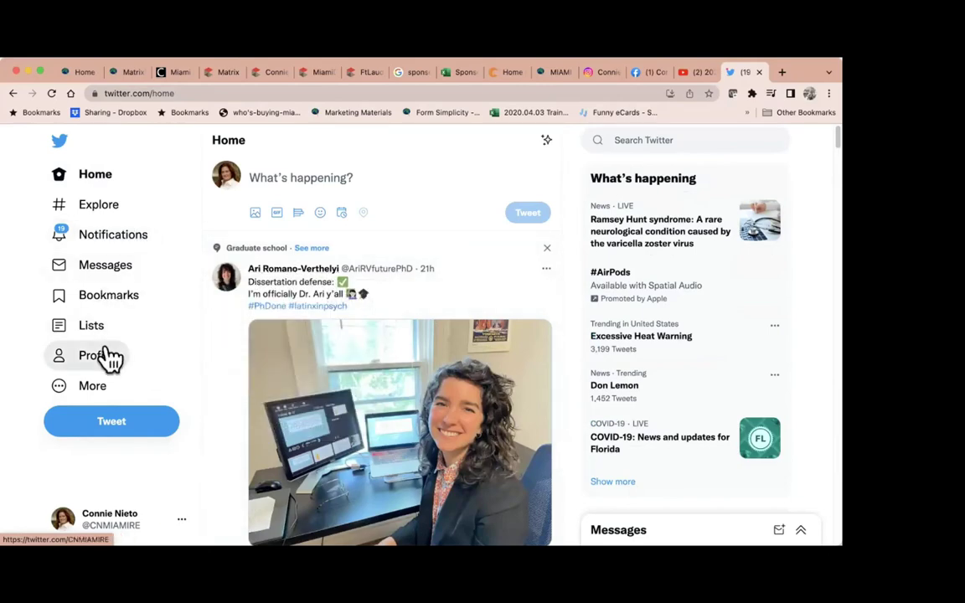
{"action": "left_click", "coordinate": [102, 355]}
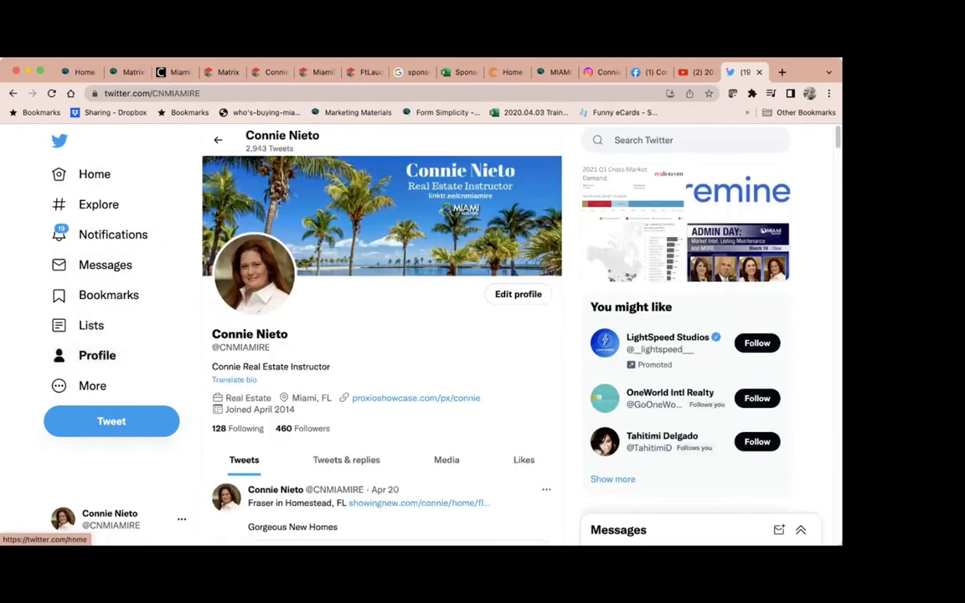
{"action": "left_click", "coordinate": [151, 93]}
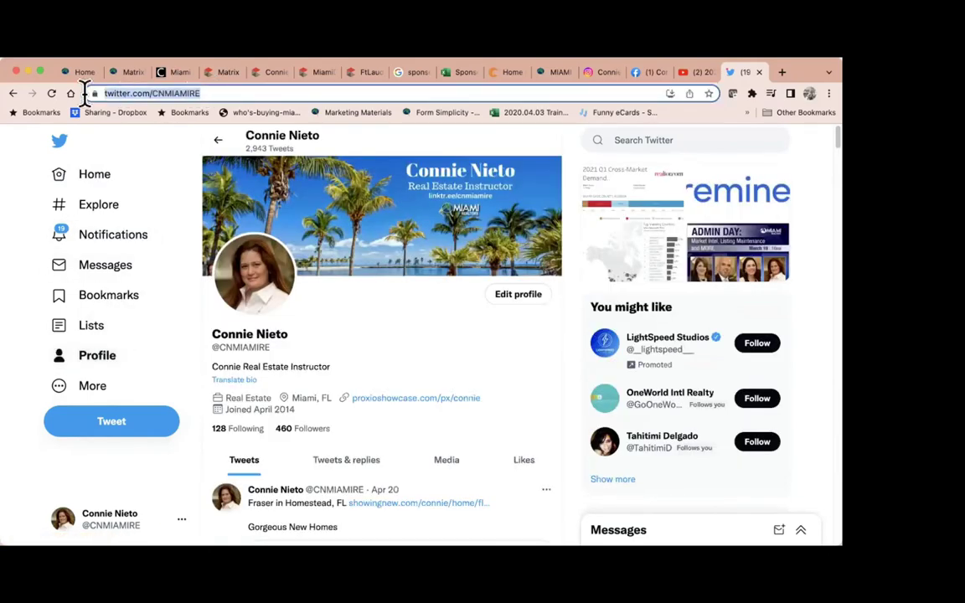
{"action": "right_click", "coordinate": [147, 93]}
{"action": "left_click", "coordinate": [172, 176]}
Replace the OneHome Twitter Link with the pasted profile address and restore 100% zoom.
{"action": "left_click", "coordinate": [223, 72]}
{"action": "left_click", "coordinate": [340, 224]}
{"action": "key", "text": "BackSpace"}
{"action": "key", "text": "BackSpace"}
{"action": "key", "text": "BackSpace"}
{"action": "key", "text": "BackSpace"}
{"action": "key", "text": "BackSpace"}
{"action": "key", "text": "BackSpace"}
{"action": "key", "text": "BackSpace"}
{"action": "key", "text": "BackSpace"}
{"action": "key", "text": "BackSpace"}
{"action": "key", "text": "BackSpace"}
{"action": "key", "text": "BackSpace"}
{"action": "key", "text": "BackSpace"}
{"action": "key", "text": "BackSpace"}
{"action": "key", "text": "BackSpace"}
{"action": "key", "text": "BackSpace"}
{"action": "key", "text": "BackSpace"}
{"action": "key", "text": "BackSpace"}
{"action": "key", "text": "BackSpace"}
{"action": "key", "text": "BackSpace"}
{"action": "key", "text": "BackSpace"}
{"action": "key", "text": "BackSpace"}
{"action": "key", "text": "BackSpace"}
{"action": "key", "text": "BackSpace"}
{"action": "key", "text": "BackSpace"}
{"action": "key", "text": "BackSpace"}
{"action": "key", "text": "BackSpace"}
{"action": "key", "text": "BackSpace"}
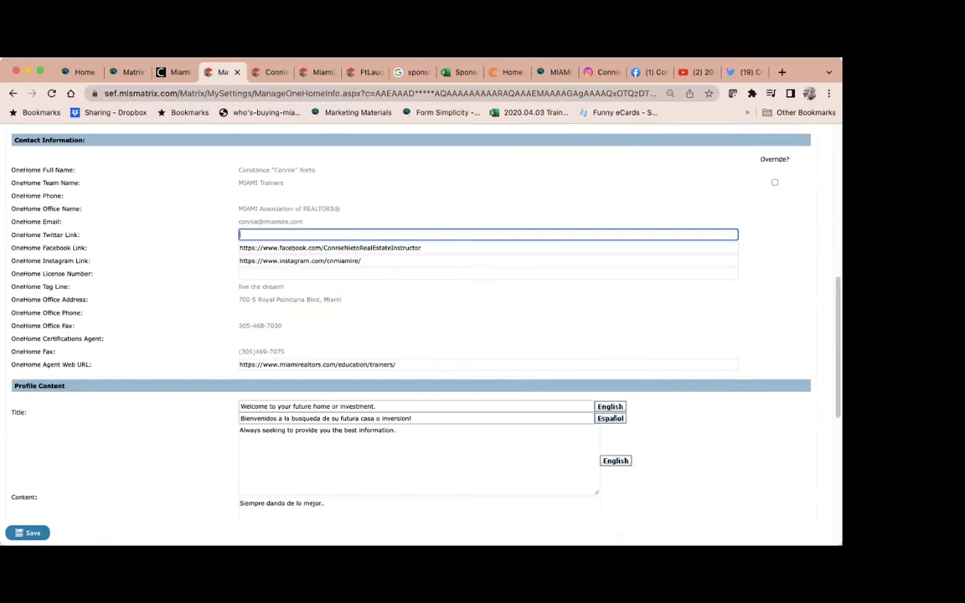
{"action": "right_click", "coordinate": [292, 237]}
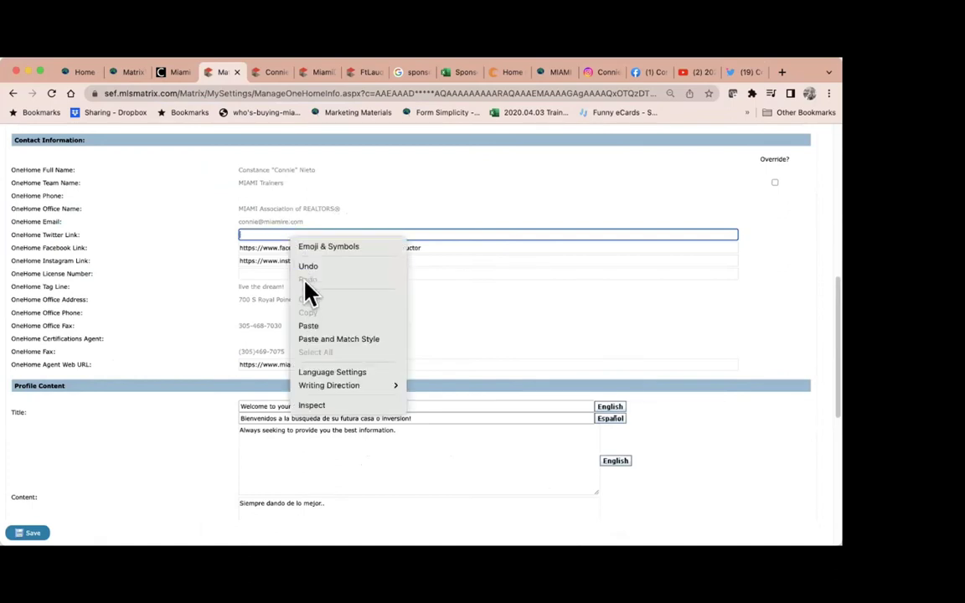
{"action": "left_click", "coordinate": [311, 326]}
{"action": "key", "text": "super+equal"}
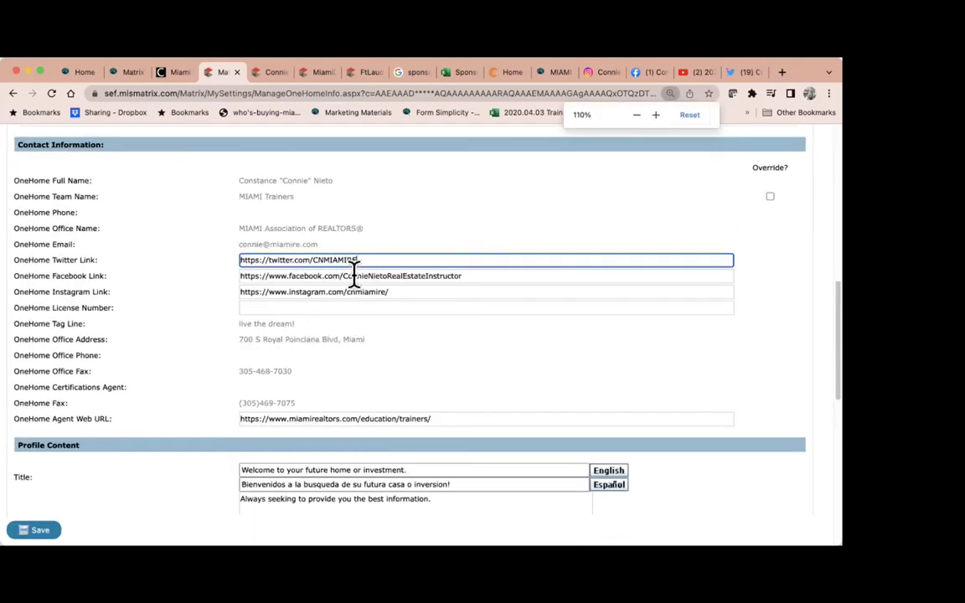
Go through Facebook Home and Pages to the managed real estate instructor business page.
{"action": "left_click", "coordinate": [651, 73]}
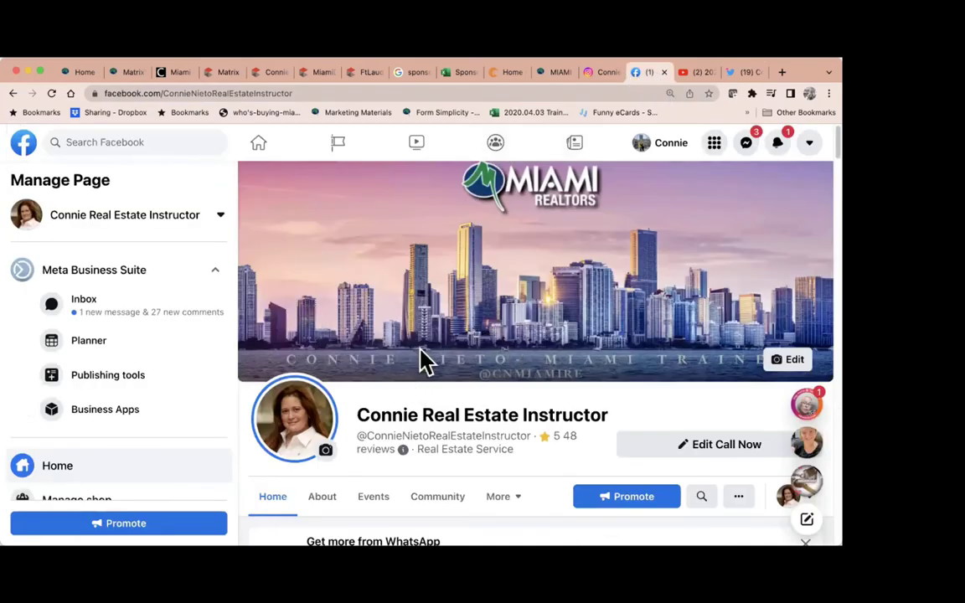
{"action": "left_click", "coordinate": [259, 144]}
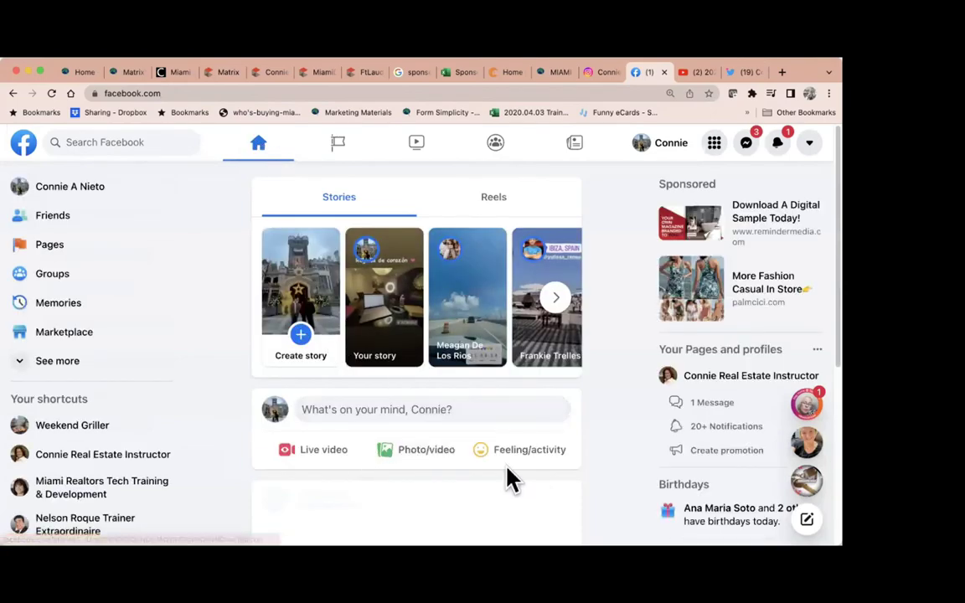
{"action": "scroll", "coordinate": [522, 438], "scroll_direction": "down", "scroll_amount": 5}
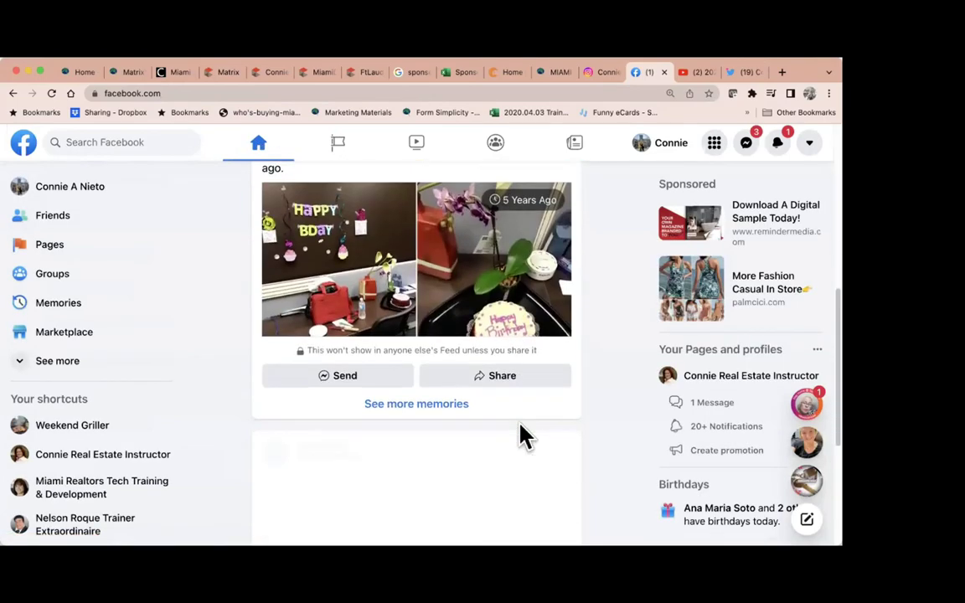
{"action": "scroll", "coordinate": [521, 437], "scroll_direction": "up", "scroll_amount": 5}
{"action": "left_click", "coordinate": [75, 245]}
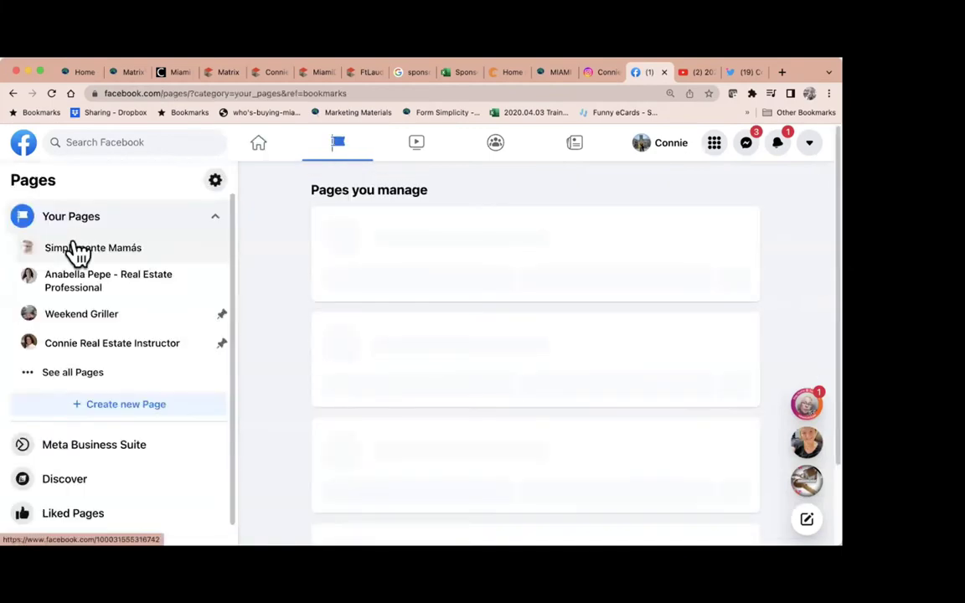
{"action": "left_click", "coordinate": [114, 343]}
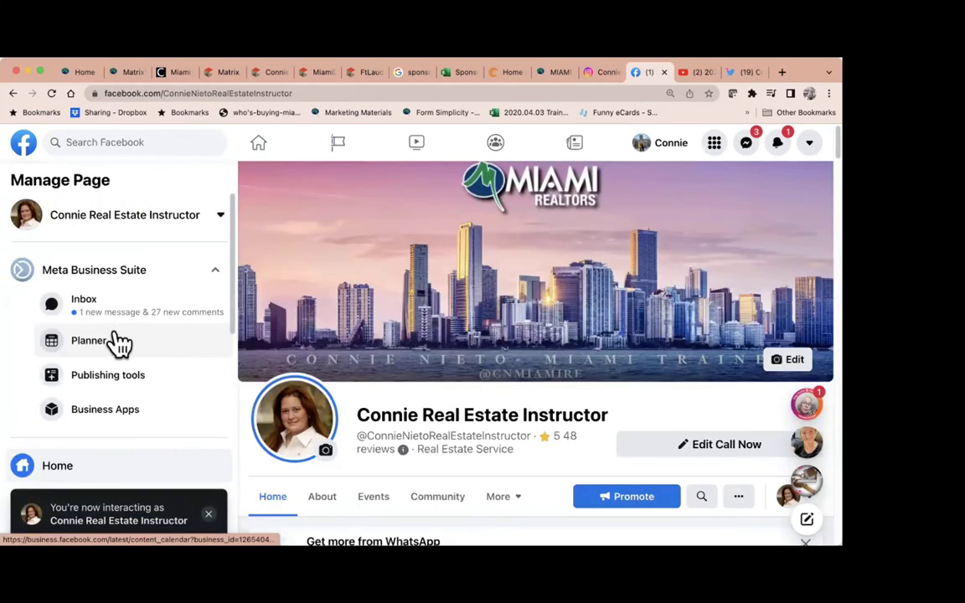
Copy the business page's web address from the address bar.
{"action": "left_click", "coordinate": [277, 92]}
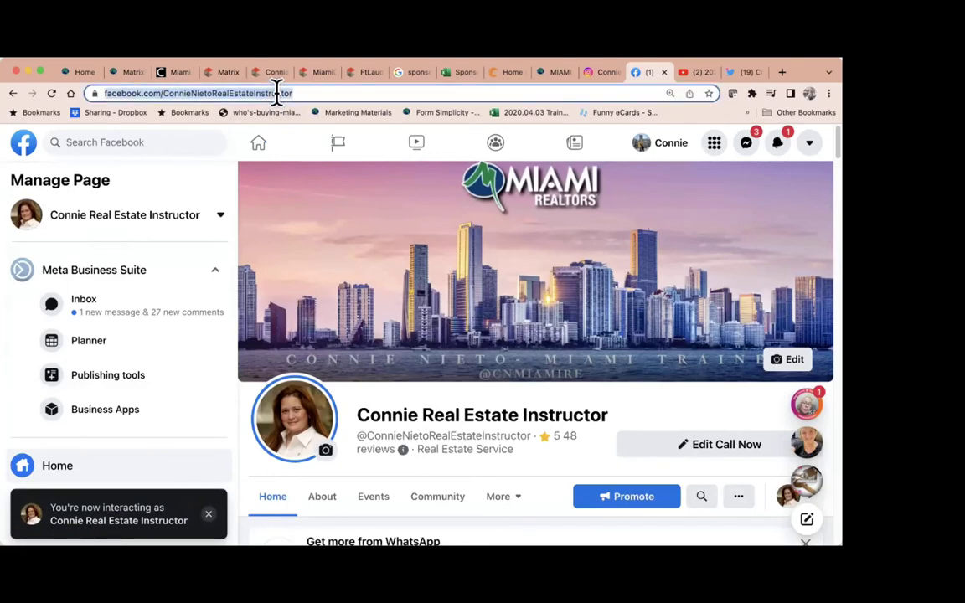
{"action": "right_click", "coordinate": [277, 93]}
{"action": "left_click", "coordinate": [307, 175]}
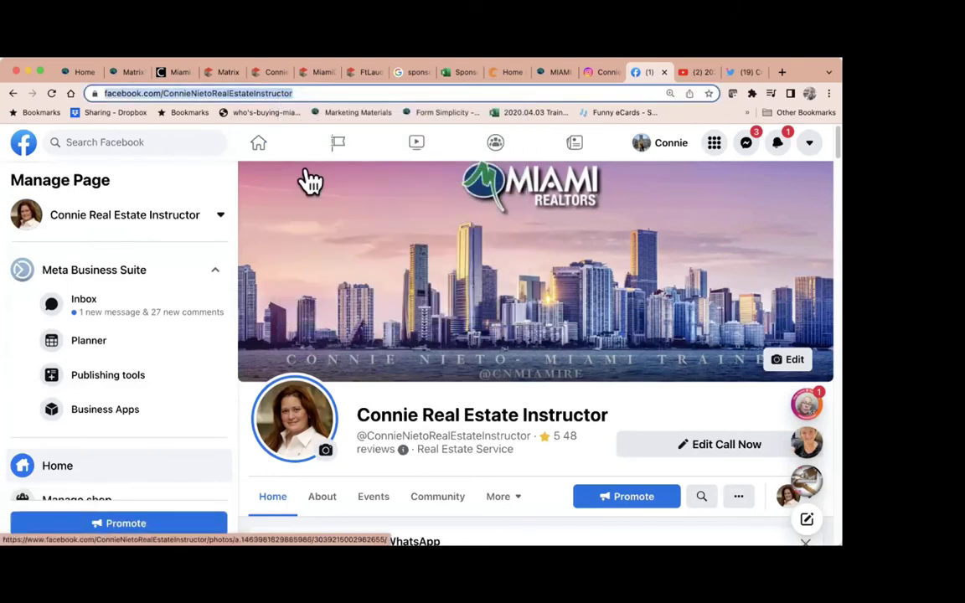
Check the OneHome Facebook Link address without changing it, then go to the Instagram profile.
{"action": "left_click", "coordinate": [224, 73]}
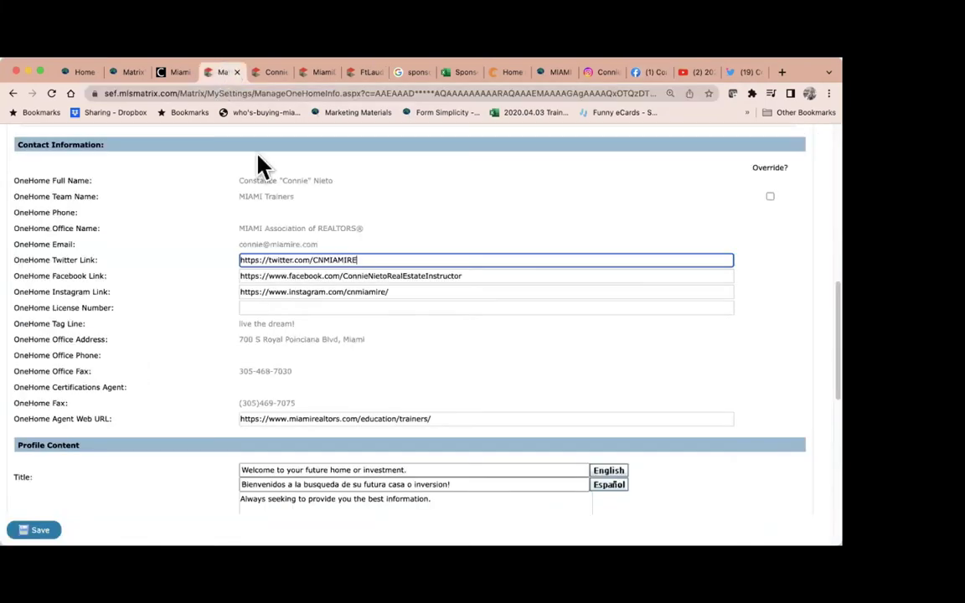
{"action": "left_click_drag", "start_coordinate": [480, 276], "coordinate": [182, 255]}
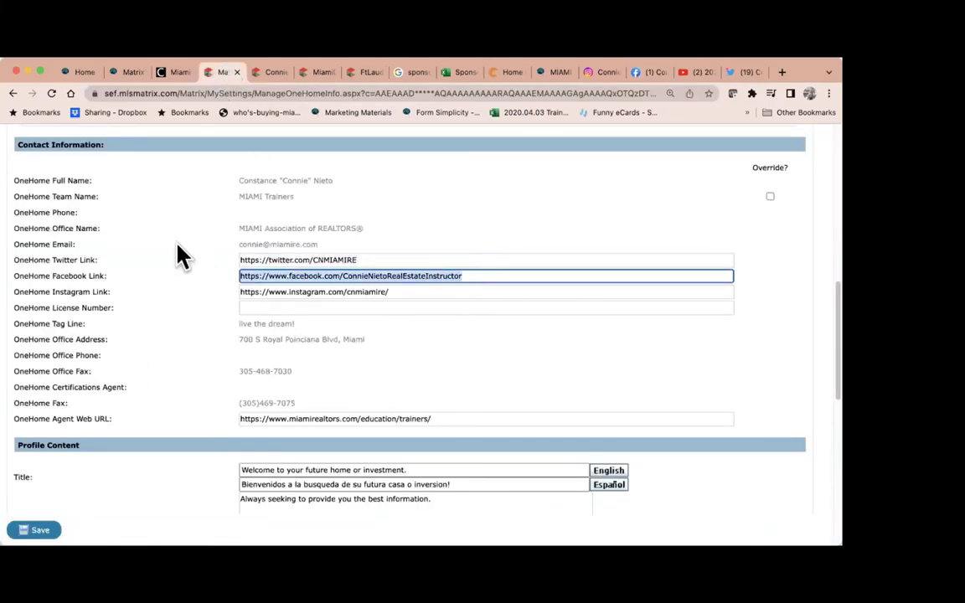
{"action": "key", "text": "Right"}
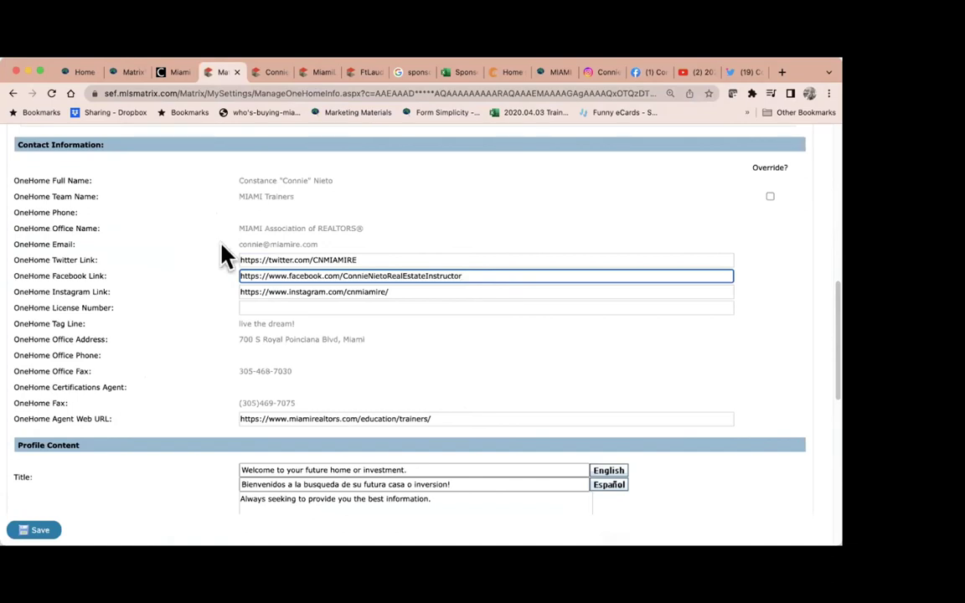
{"action": "left_click", "coordinate": [604, 74]}
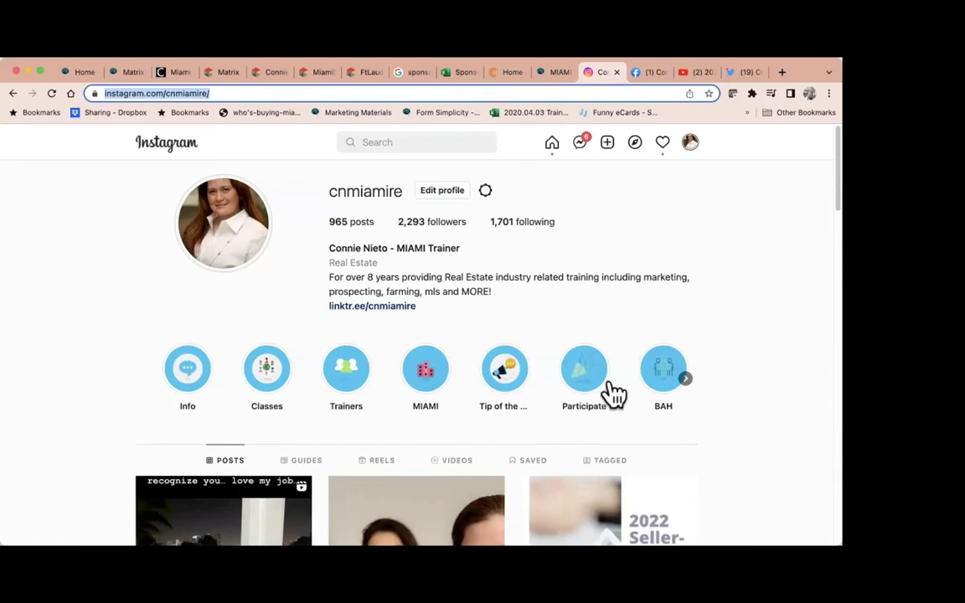
Like the birthday post in the Instagram home feed.
{"action": "left_click", "coordinate": [551, 143]}
{"action": "scroll", "coordinate": [406, 427], "scroll_direction": "down", "scroll_amount": 15}
{"action": "scroll", "coordinate": [406, 427], "scroll_direction": "down", "scroll_amount": 7}
{"action": "scroll", "coordinate": [405, 427], "scroll_direction": "up", "scroll_amount": 3}
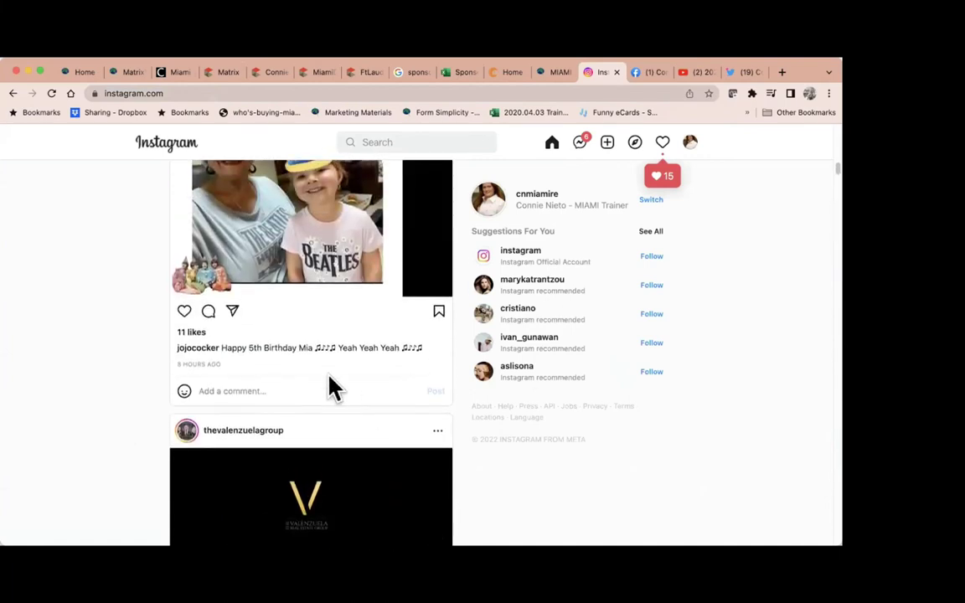
{"action": "left_click", "coordinate": [184, 312]}
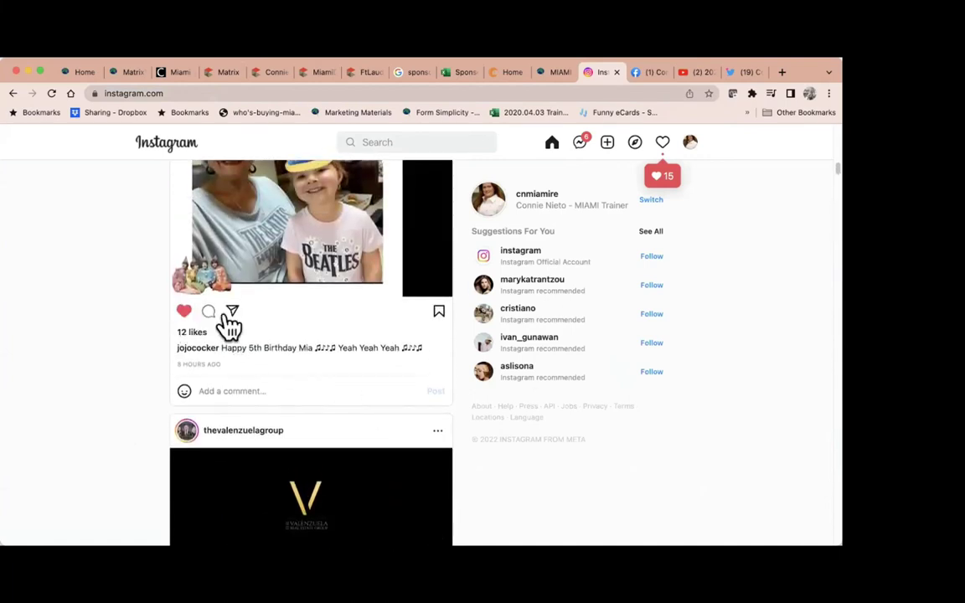
Copy your own Instagram profile's web address and go back to the Matrix OneHome form.
{"action": "left_click", "coordinate": [689, 146]}
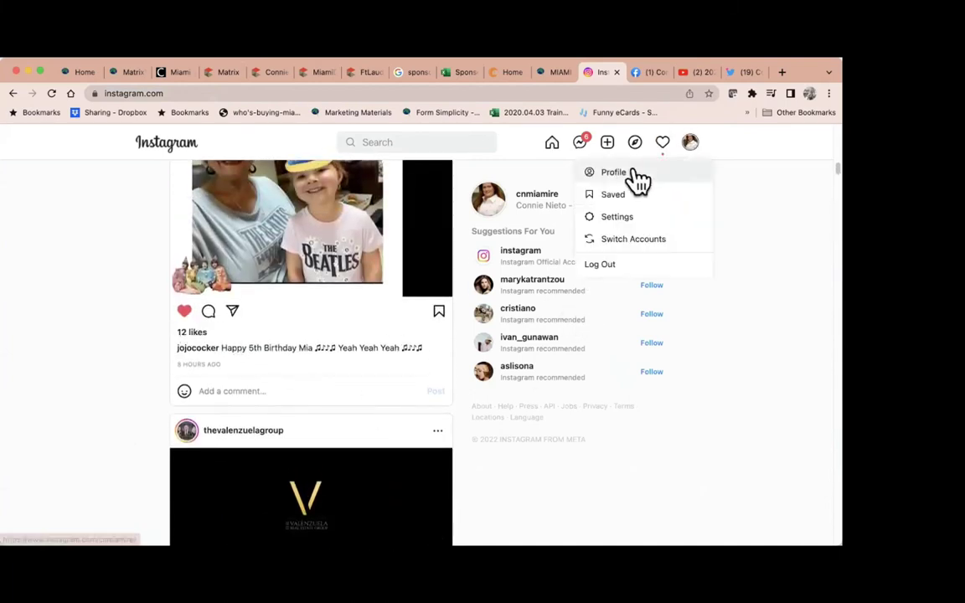
{"action": "left_click", "coordinate": [637, 176]}
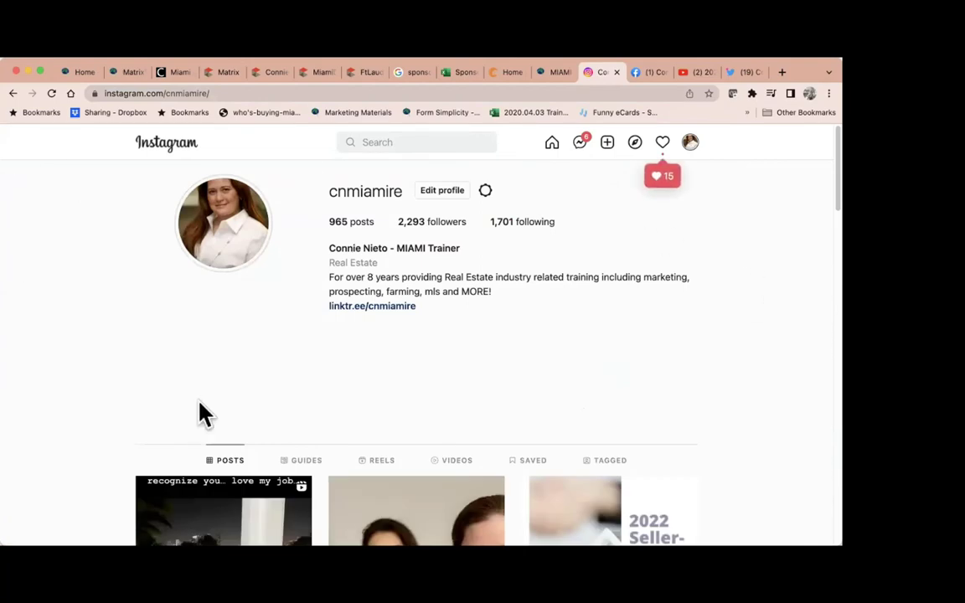
{"action": "left_click", "coordinate": [224, 93]}
{"action": "right_click", "coordinate": [231, 95]}
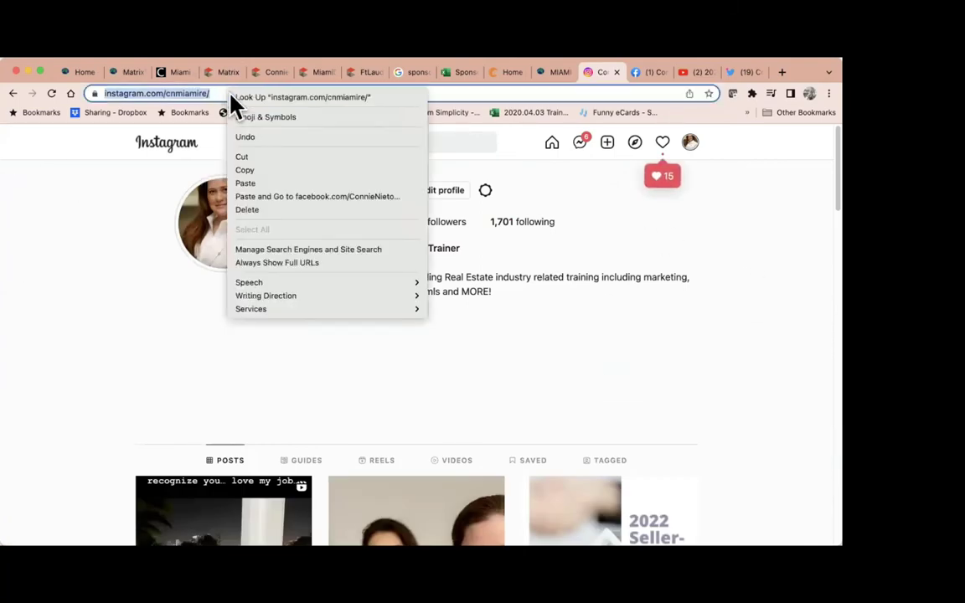
{"action": "left_click", "coordinate": [247, 170]}
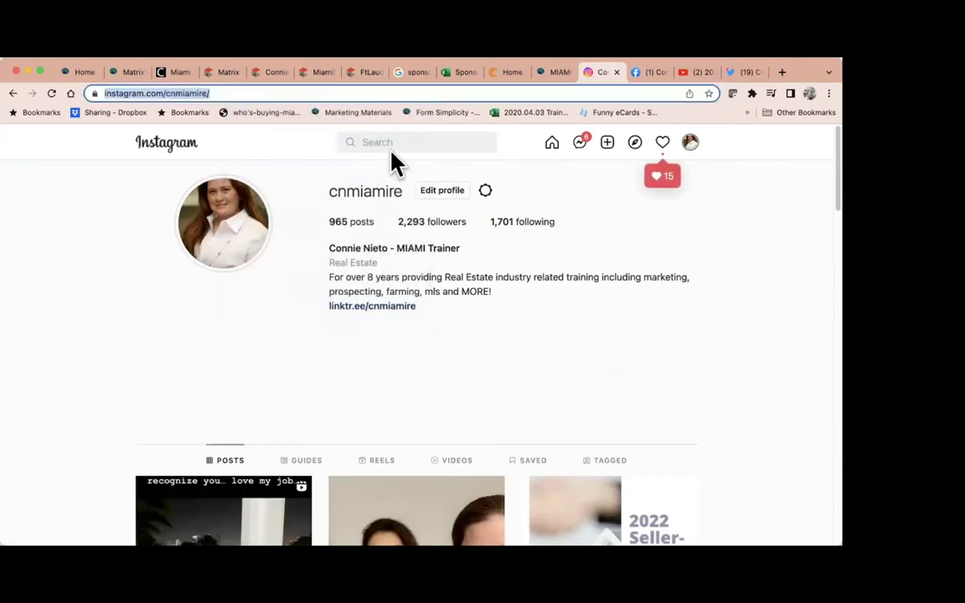
{"action": "left_click", "coordinate": [232, 74]}
Replace the OneHome Instagram Link with the copied Instagram profile address.
{"action": "left_click", "coordinate": [408, 290]}
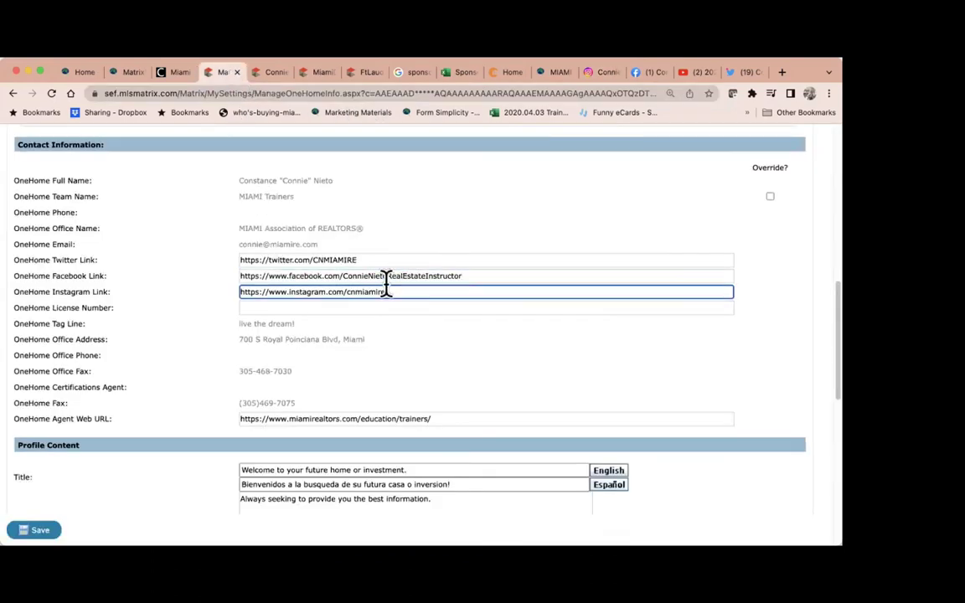
{"action": "key", "text": "super+a"}
{"action": "key", "text": "BackSpace"}
{"action": "key", "text": "super+v"}
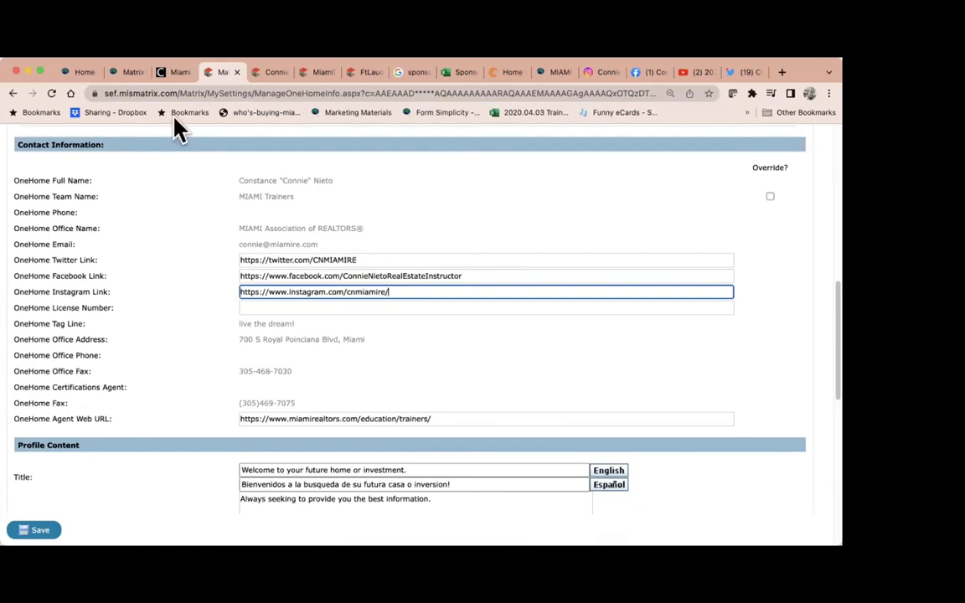
Review the Agent Web URL, English profile content and YouTube video link, then save OneHome settings.
{"action": "left_click_drag", "start_coordinate": [435, 419], "coordinate": [224, 429]}
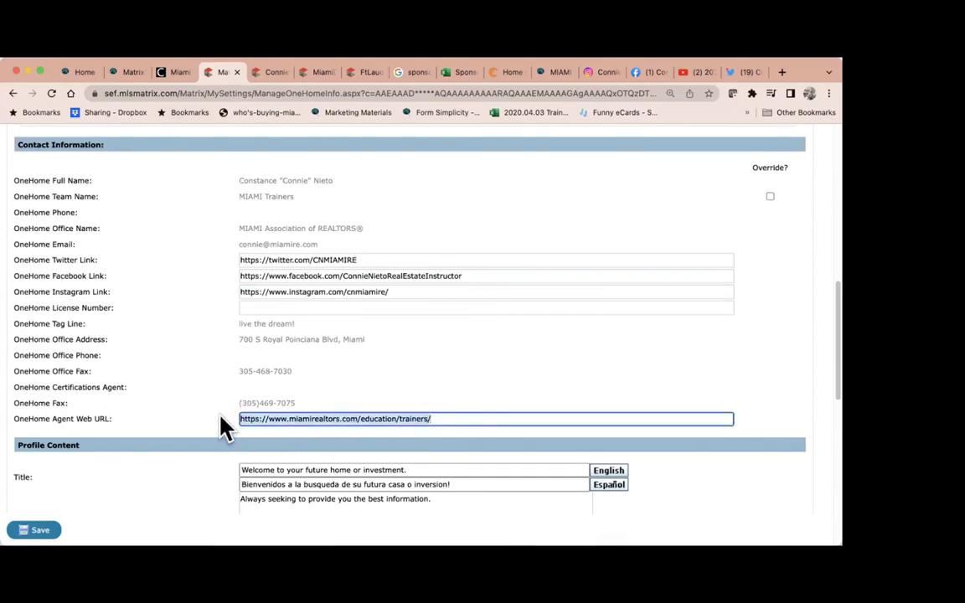
{"action": "scroll", "coordinate": [442, 405], "scroll_direction": "down", "scroll_amount": 2}
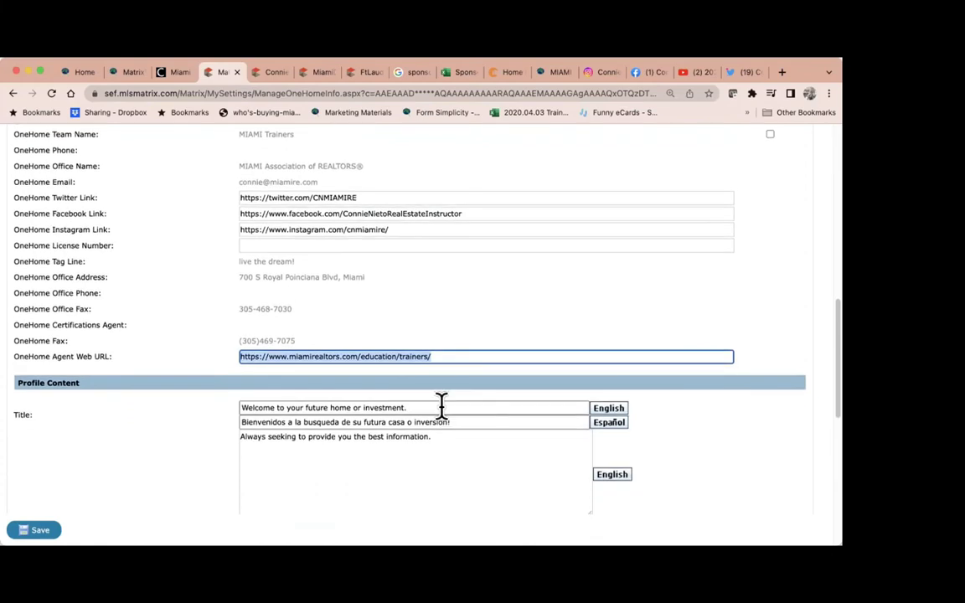
{"action": "scroll", "coordinate": [441, 405], "scroll_direction": "down", "scroll_amount": 5}
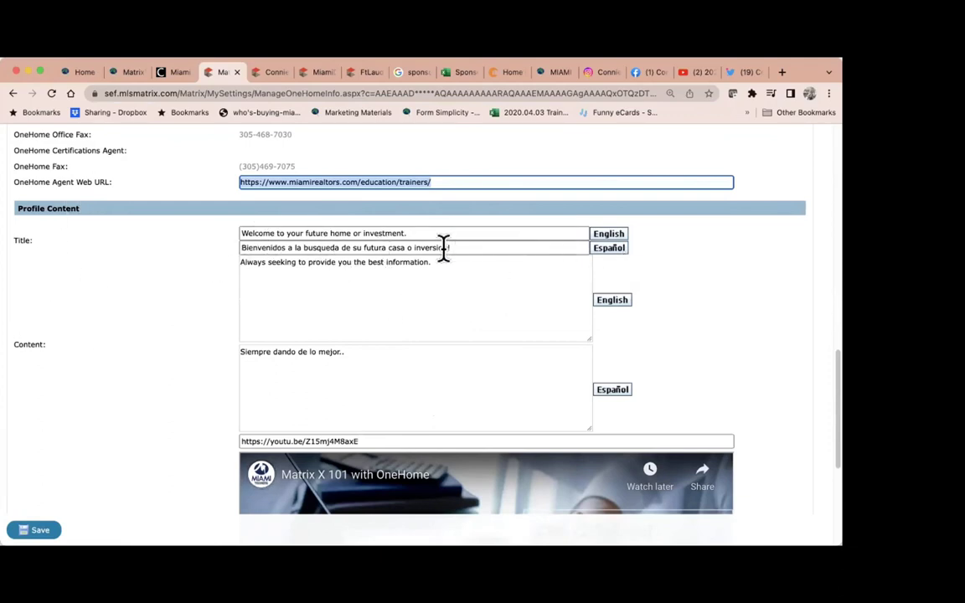
{"action": "left_click_drag", "start_coordinate": [443, 274], "coordinate": [317, 252]}
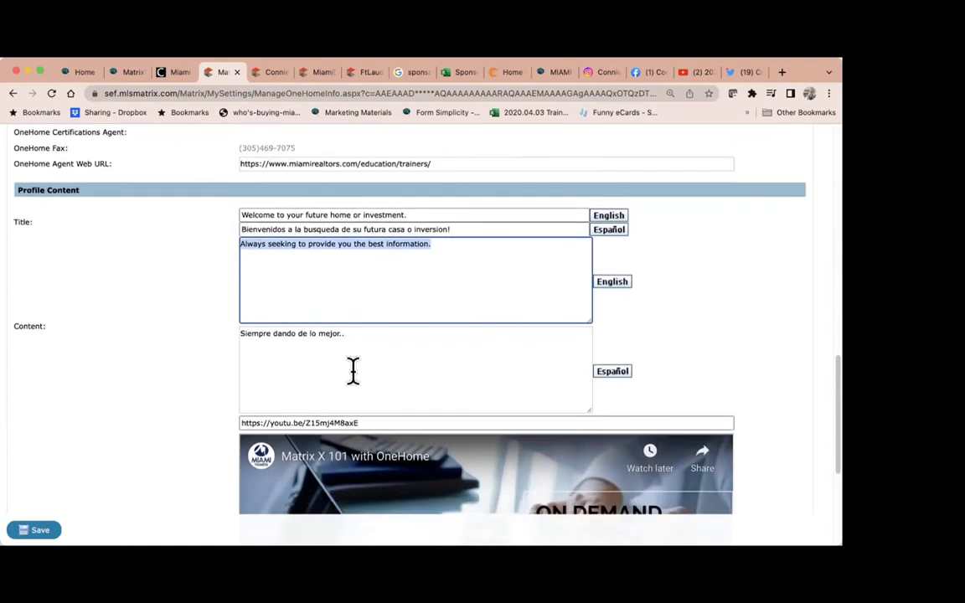
{"action": "scroll", "coordinate": [353, 371], "scroll_direction": "down", "scroll_amount": 5}
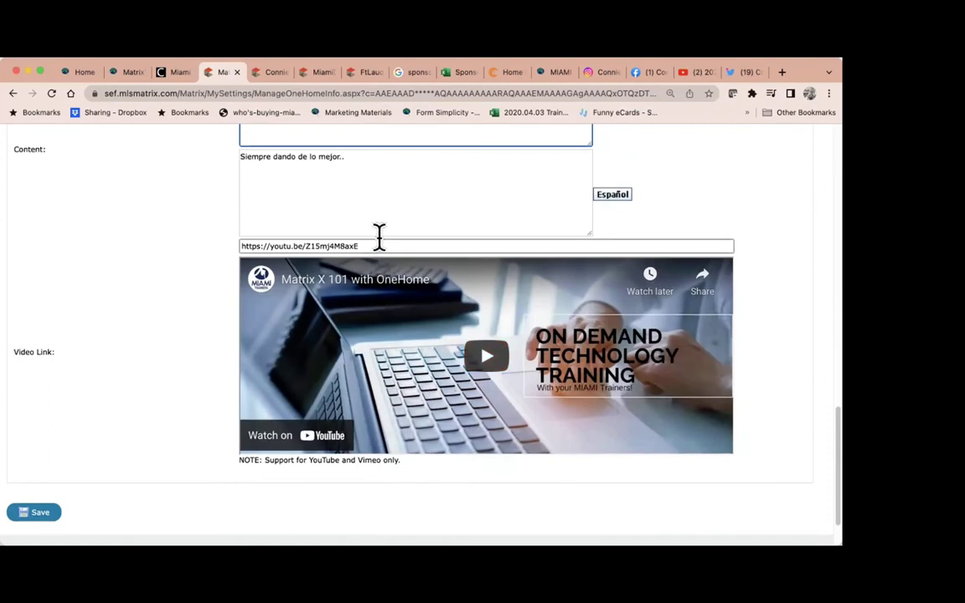
{"action": "left_click_drag", "start_coordinate": [381, 244], "coordinate": [252, 239]}
{"action": "left_click", "coordinate": [326, 246]}
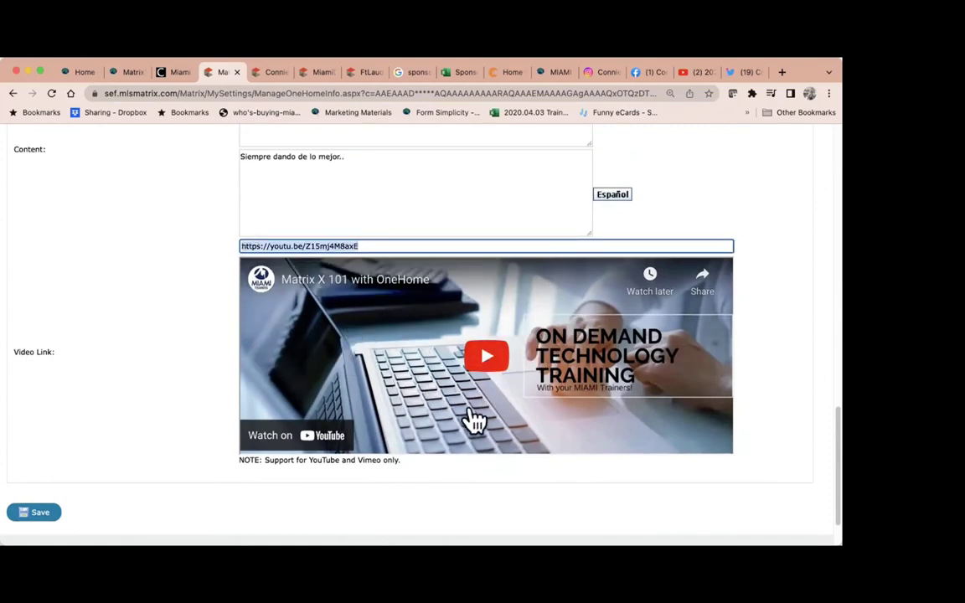
{"action": "scroll", "coordinate": [476, 420], "scroll_direction": "up", "scroll_amount": 5}
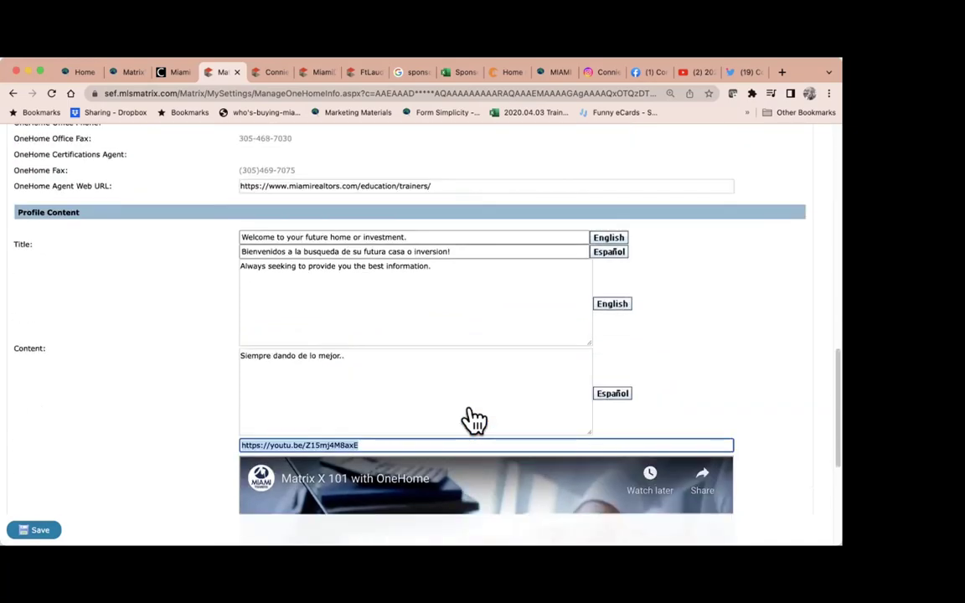
{"action": "scroll", "coordinate": [475, 421], "scroll_direction": "down", "scroll_amount": 5}
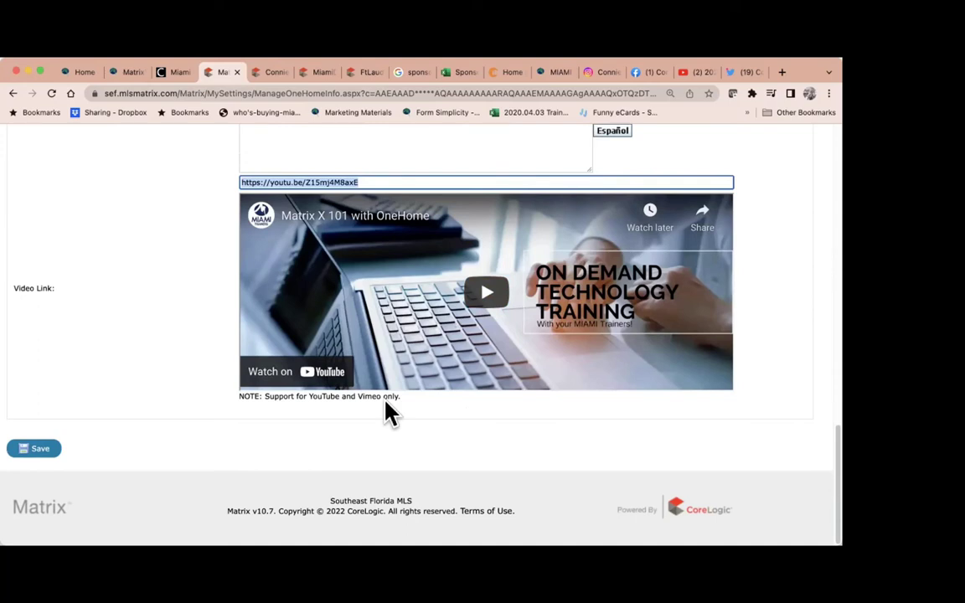
{"action": "left_click", "coordinate": [38, 451]}
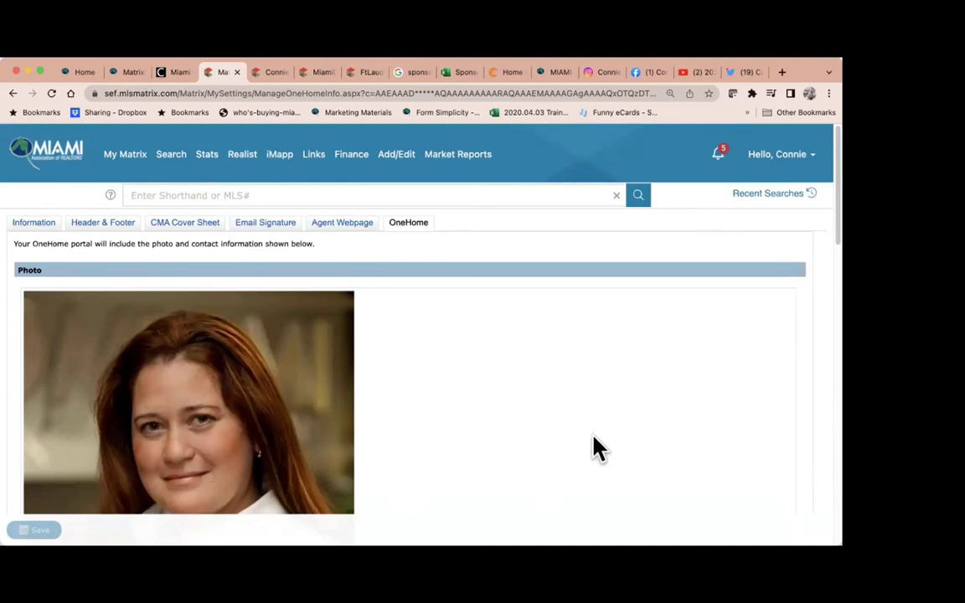
Go to Matrix Settings through the account menu and open Portal Notification Settings.
{"action": "left_click", "coordinate": [786, 159]}
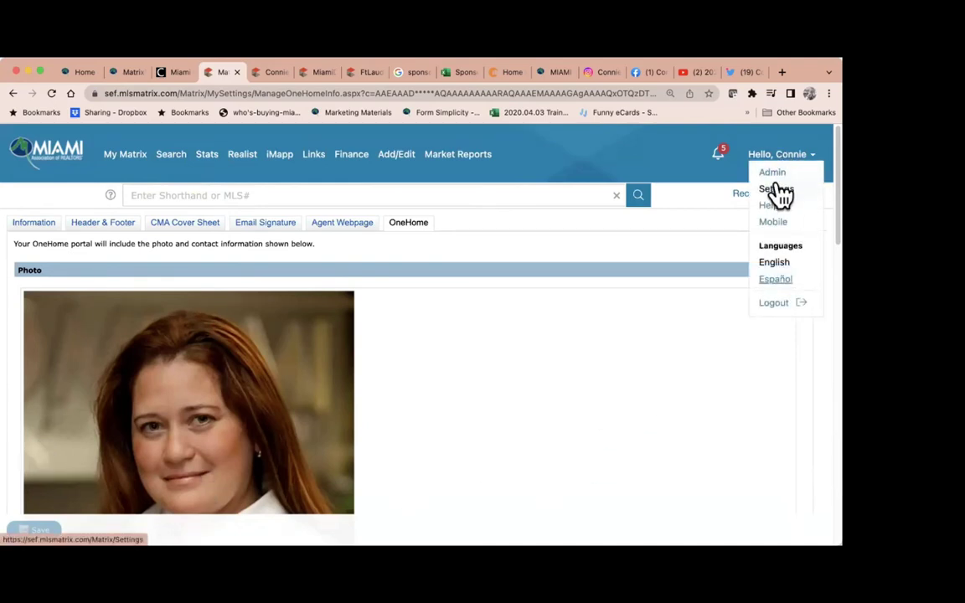
{"action": "left_click", "coordinate": [779, 191]}
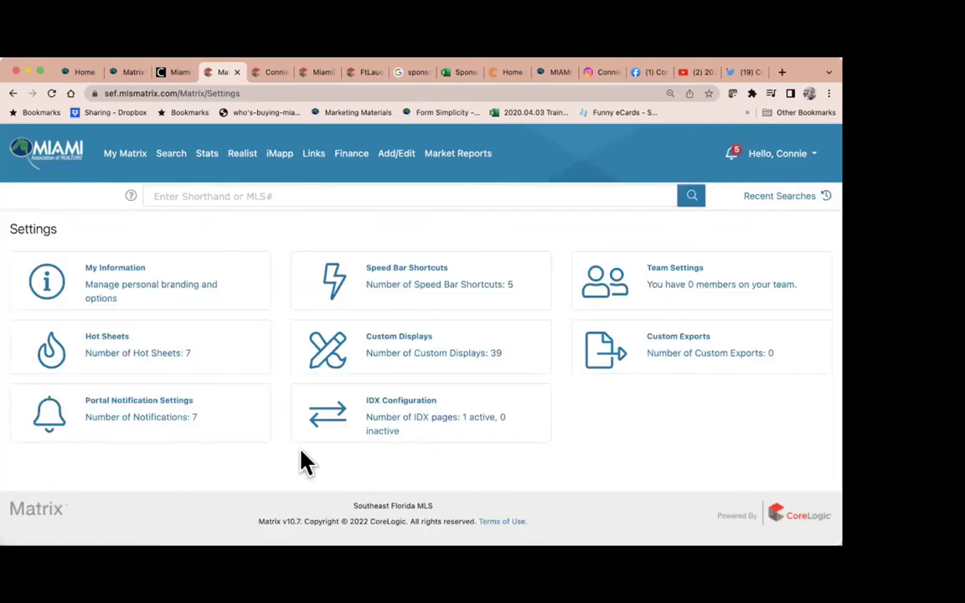
{"action": "left_click", "coordinate": [150, 433]}
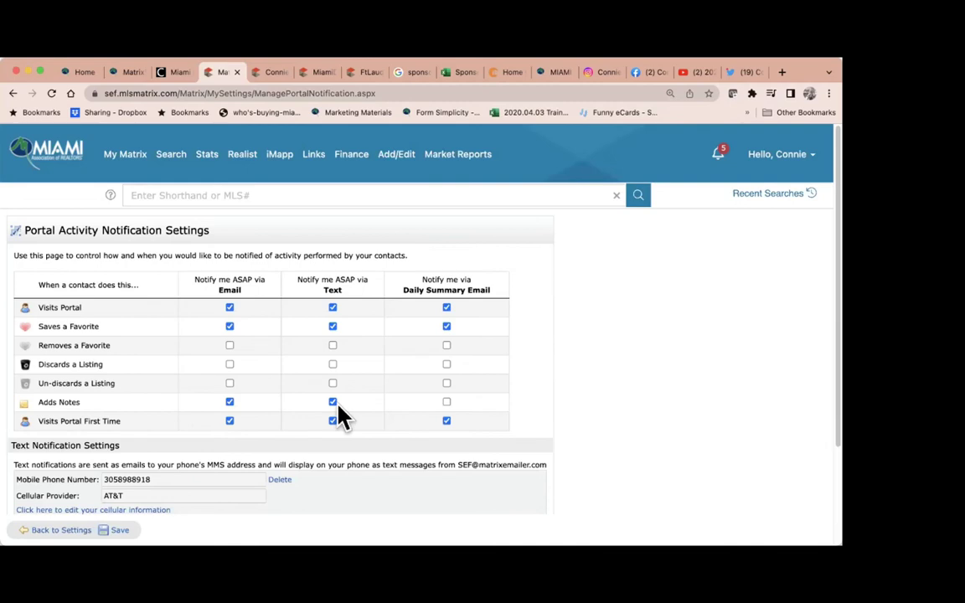
{"action": "left_click", "coordinate": [782, 155]}
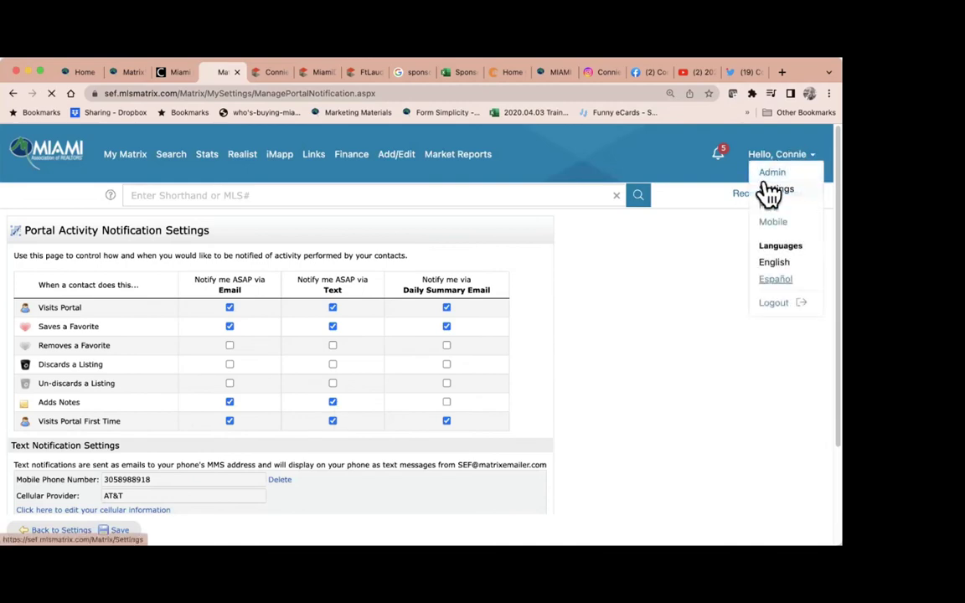
{"action": "left_click", "coordinate": [769, 191]}
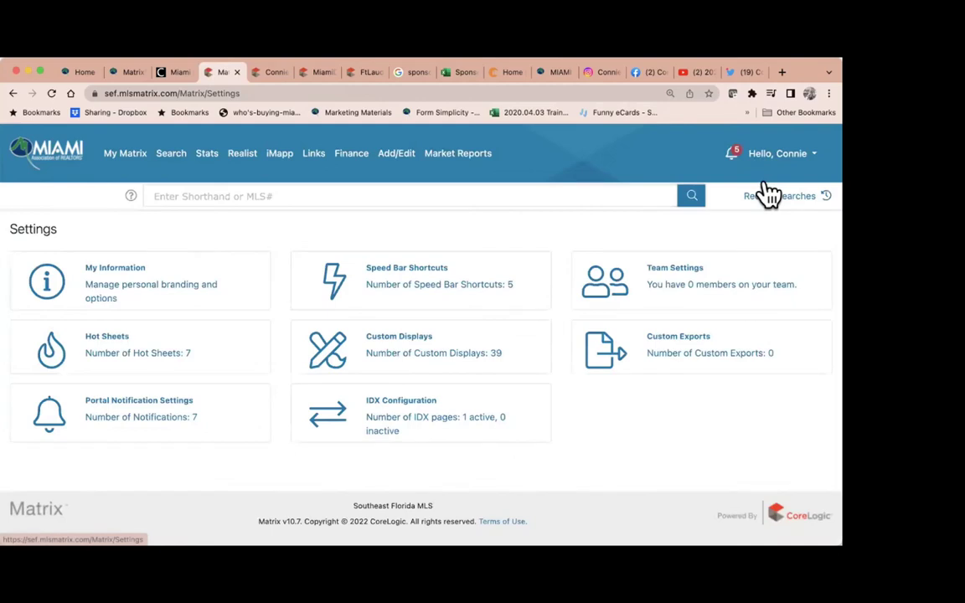
{"action": "left_click", "coordinate": [168, 420]}
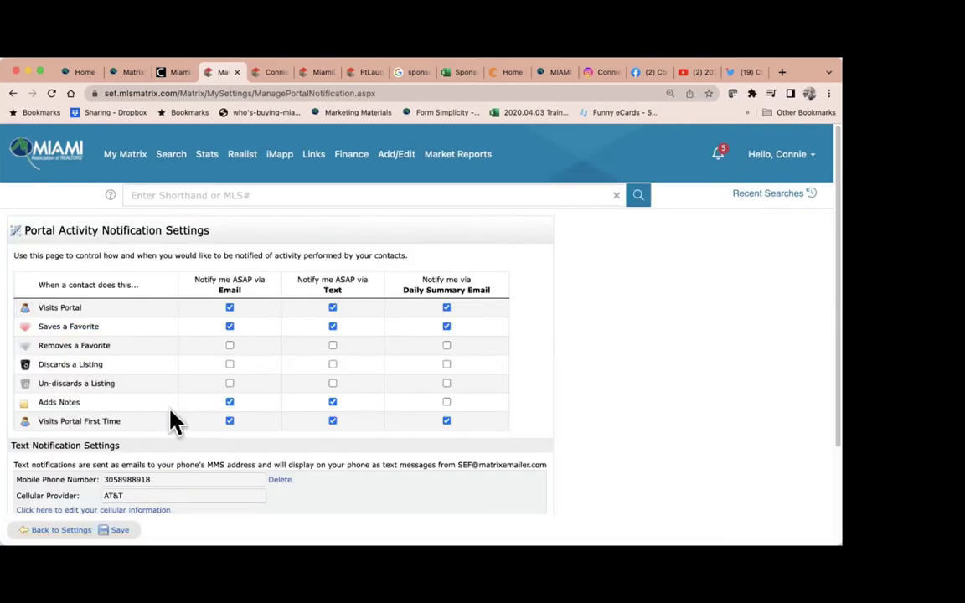
{"action": "scroll", "coordinate": [172, 419], "scroll_direction": "down", "scroll_amount": 2}
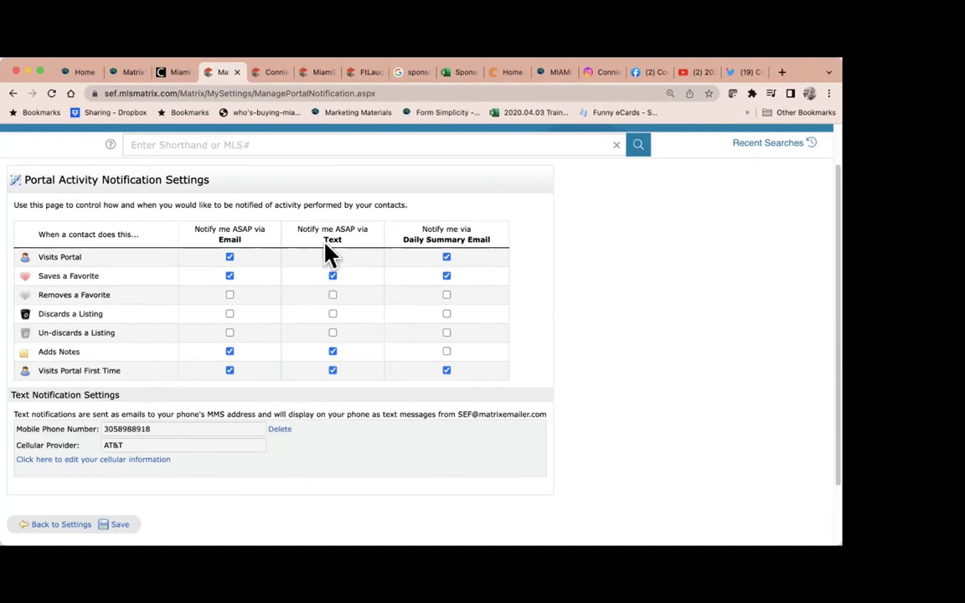
Enter the mobile phone number and keep AT&T as the cellular provider.
{"action": "left_click", "coordinate": [72, 460]}
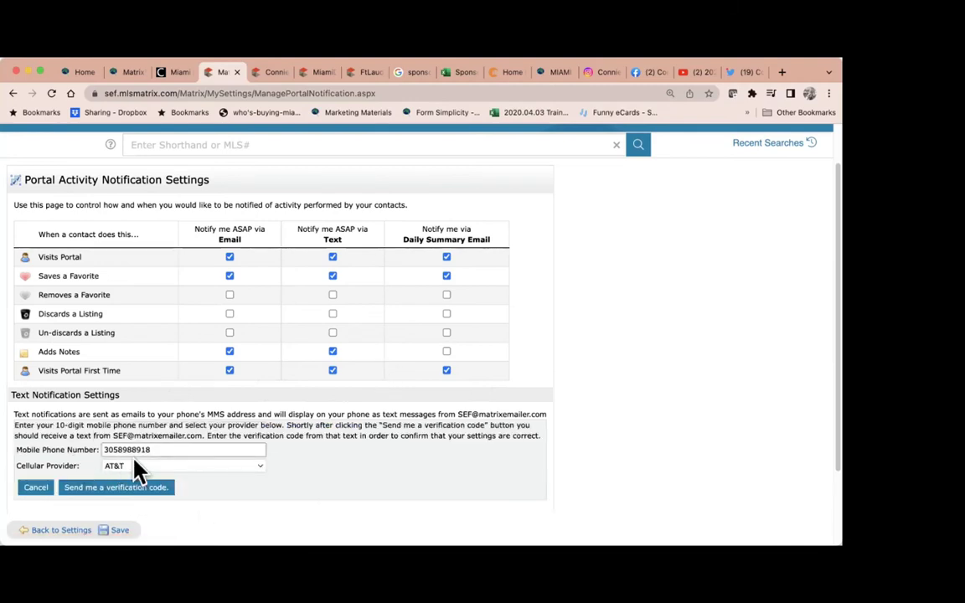
{"action": "left_click_drag", "start_coordinate": [151, 452], "coordinate": [57, 444]}
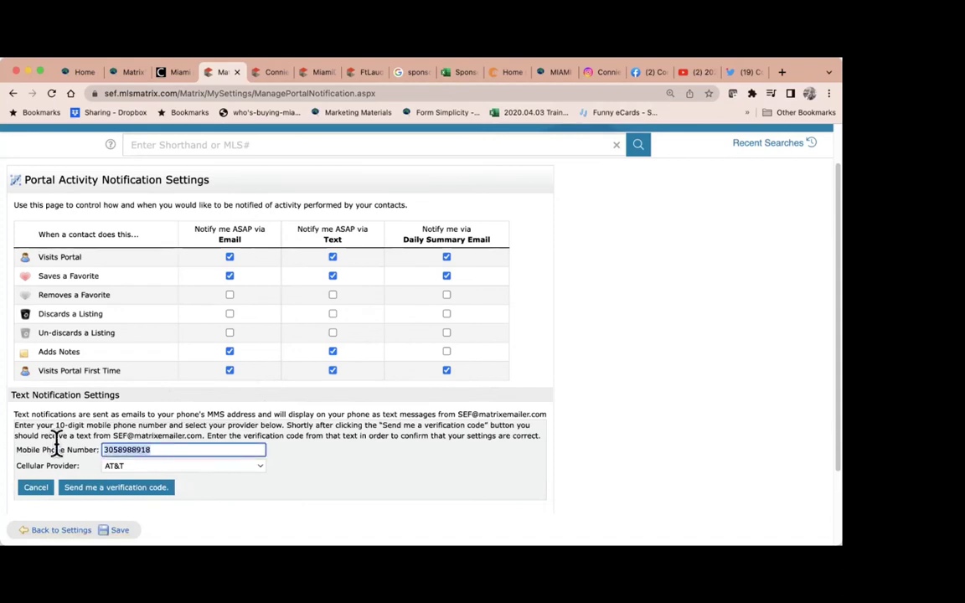
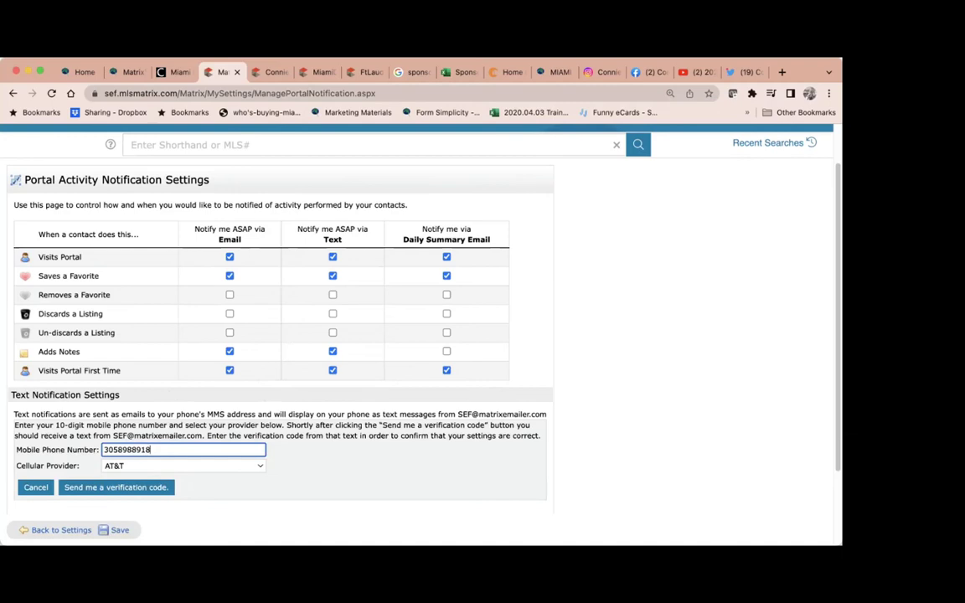
{"action": "left_click", "coordinate": [137, 466]}
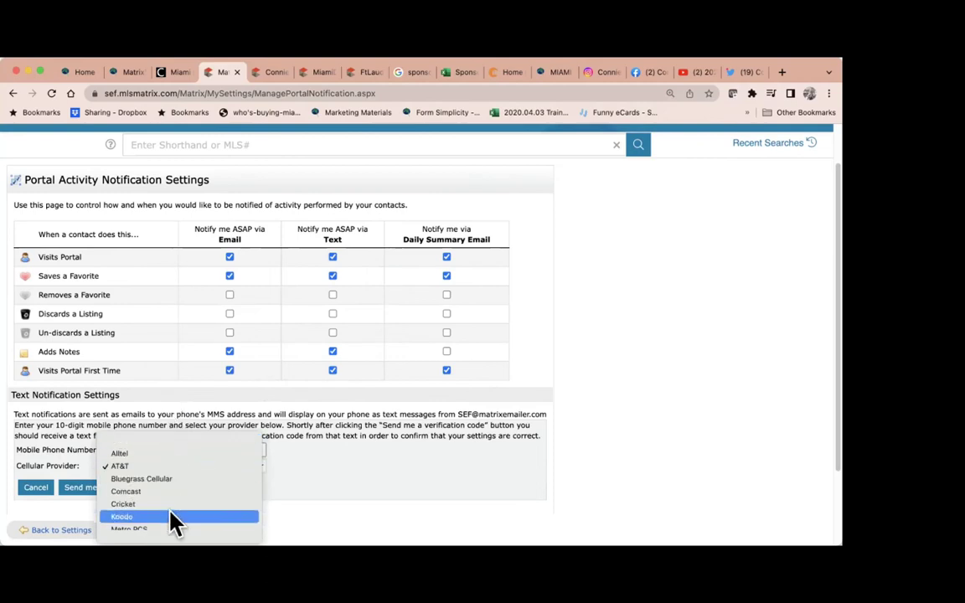
{"action": "scroll", "coordinate": [173, 518], "scroll_direction": "down", "scroll_amount": 3}
{"action": "left_click", "coordinate": [157, 405]}
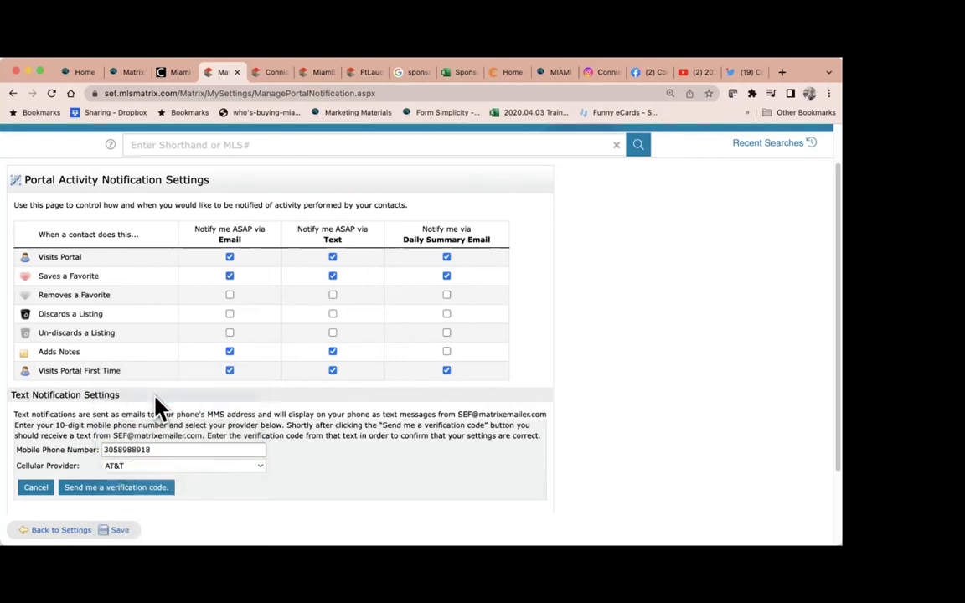
Request a text verification code, enter the received code, and save the cellular information.
{"action": "left_click", "coordinate": [126, 494]}
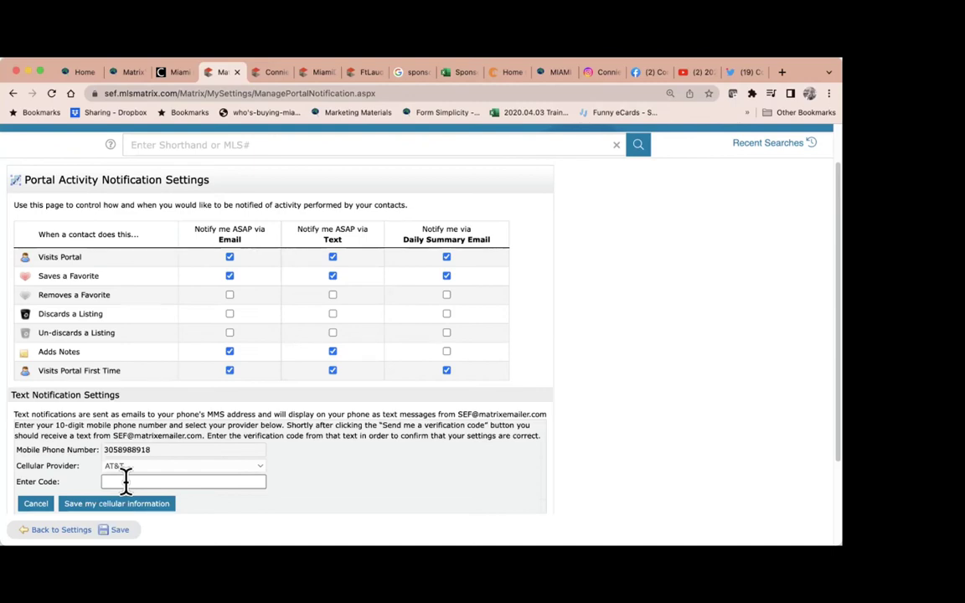
{"action": "left_click", "coordinate": [126, 482]}
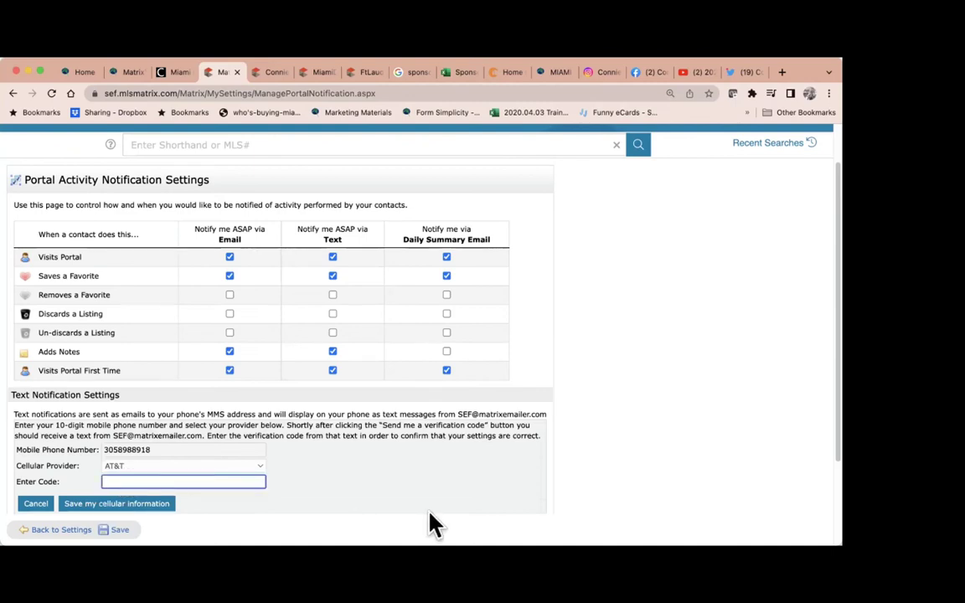
{"action": "left_click", "coordinate": [104, 505]}
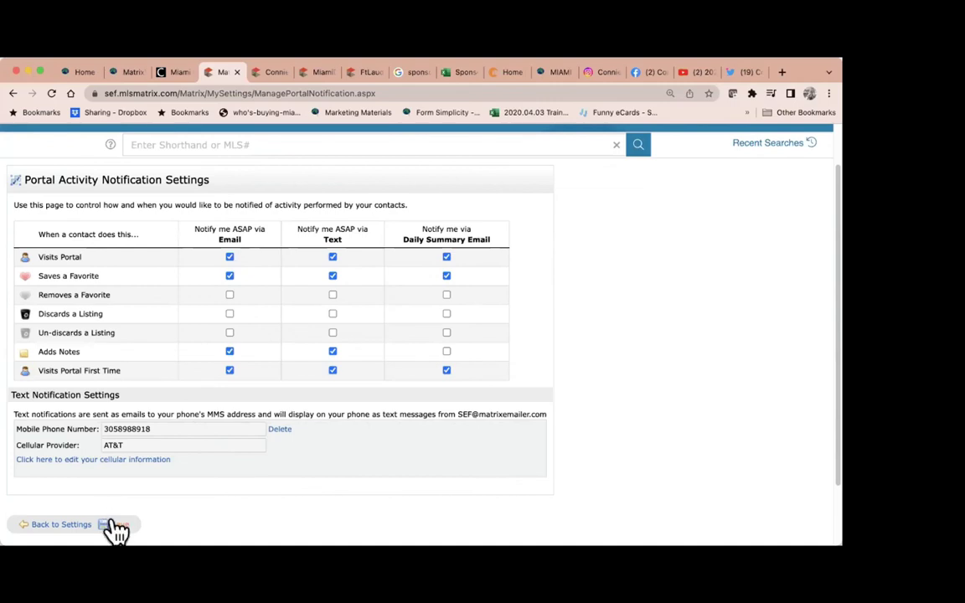
Save the Portal Activity Notification Settings and return to the main Settings page.
{"action": "left_click", "coordinate": [112, 523]}
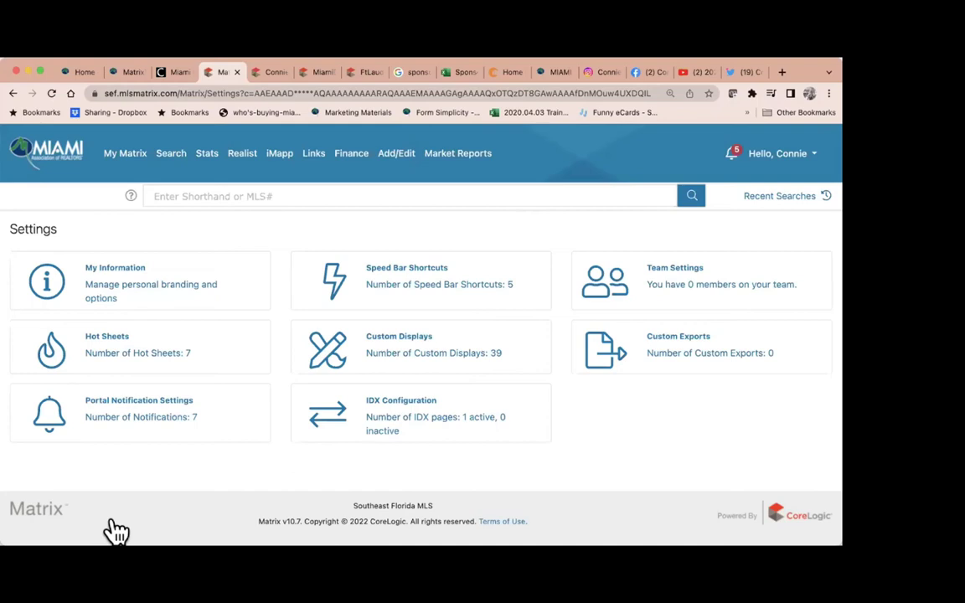
{"action": "mouse_move", "coordinate": [168, 154]}
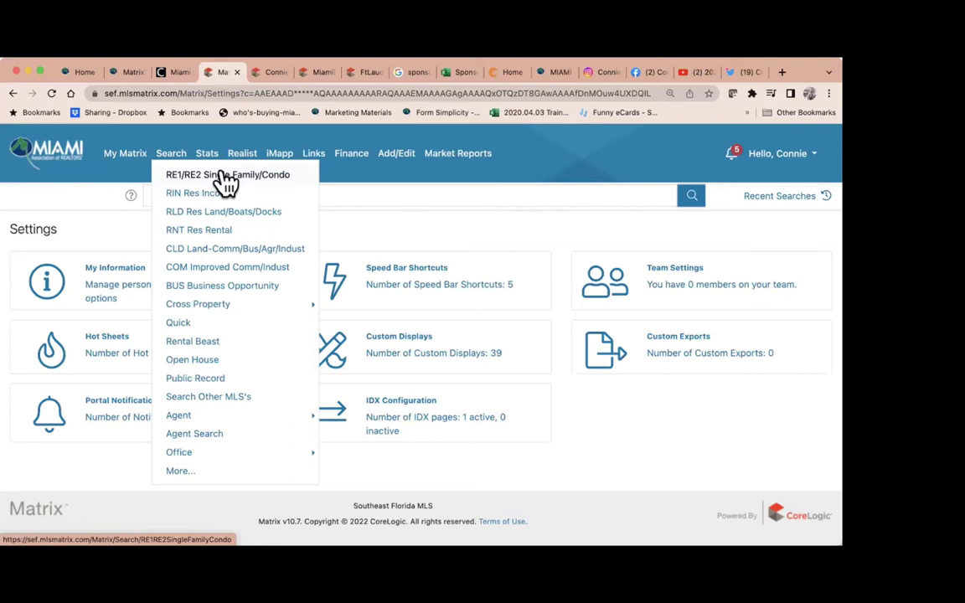
Open the RE1/RE2 Single Family/Condo search, excluding Coming Soon and Active With Contract statuses.
{"action": "left_click", "coordinate": [226, 177]}
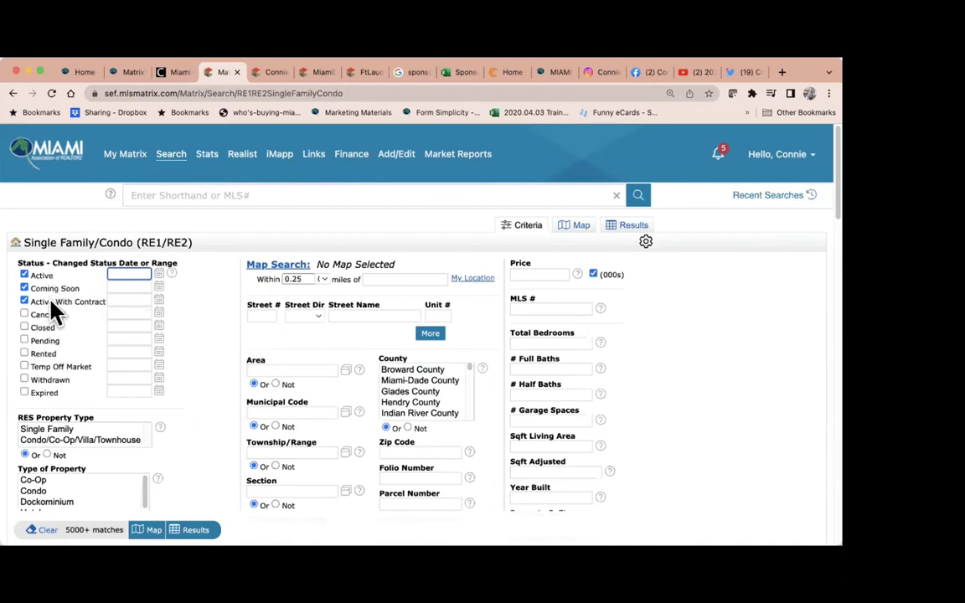
{"action": "left_click", "coordinate": [24, 300]}
{"action": "left_click", "coordinate": [24, 287]}
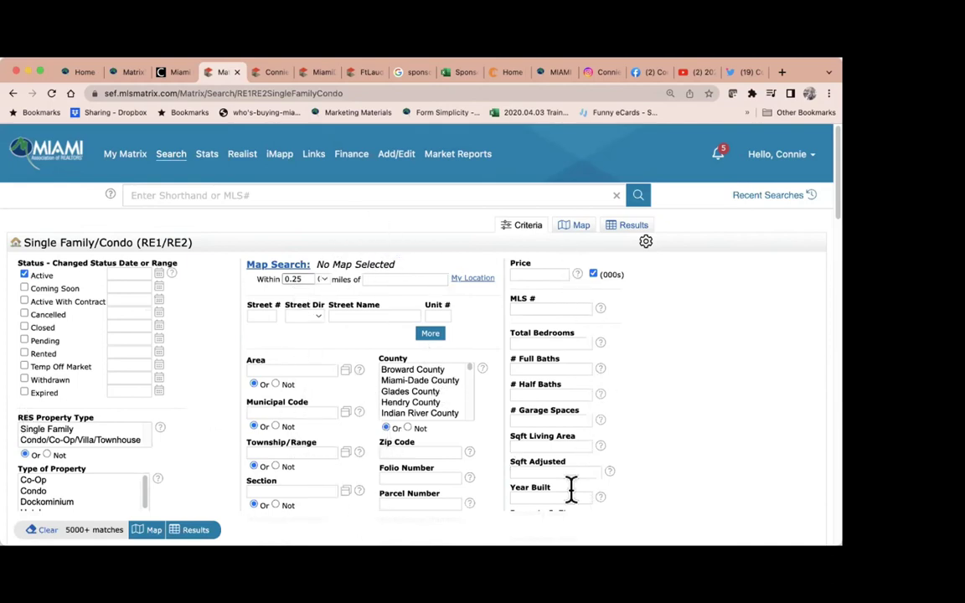
Set the Price range to 400-600 thousand.
{"action": "mouse_move", "coordinate": [570, 490]}
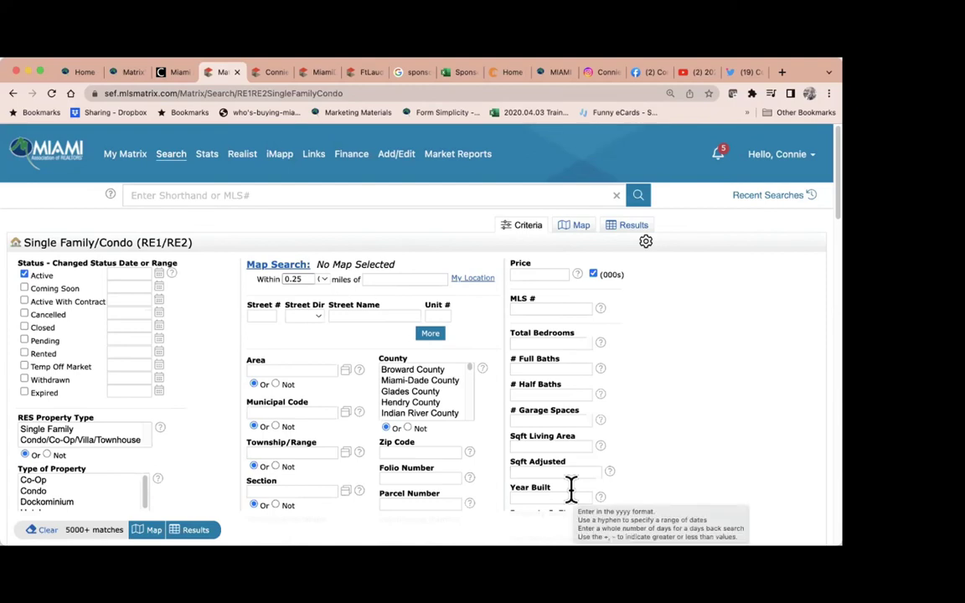
{"action": "left_click", "coordinate": [549, 270]}
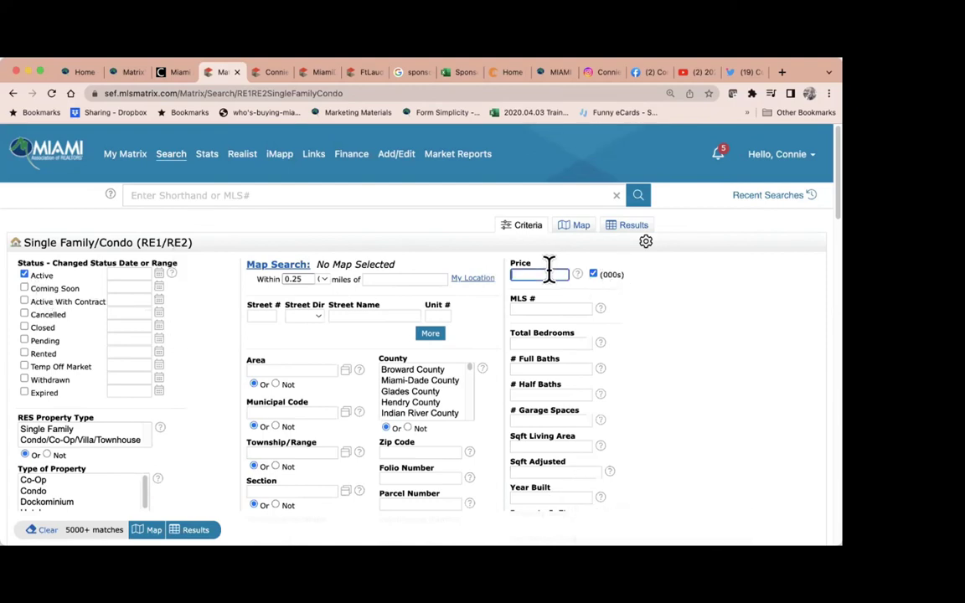
{"action": "type", "text": "400-"}
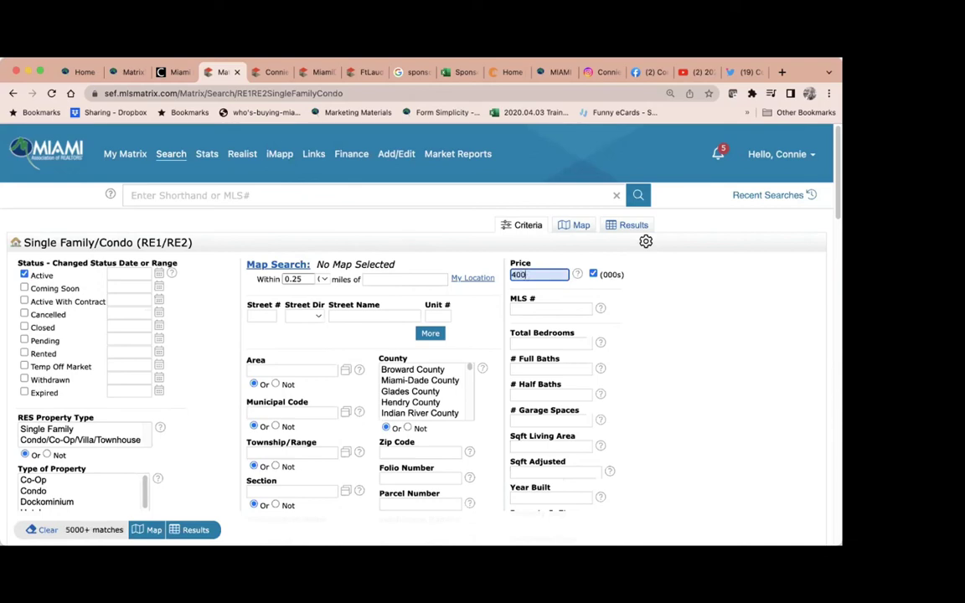
{"action": "type", "text": "+"}
{"action": "key", "text": "BackSpace"}
{"action": "type", "text": "-600"}
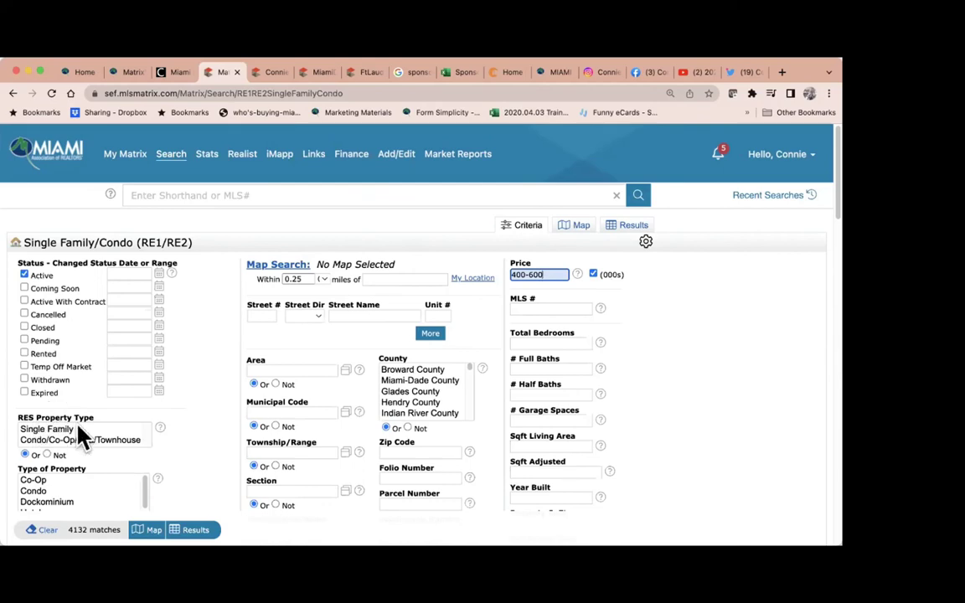
Select Single Family and Condo/Co-Op/Villa/Townhouse property types with Single as type of property.
{"action": "scroll", "coordinate": [77, 432], "scroll_direction": "down", "scroll_amount": 3}
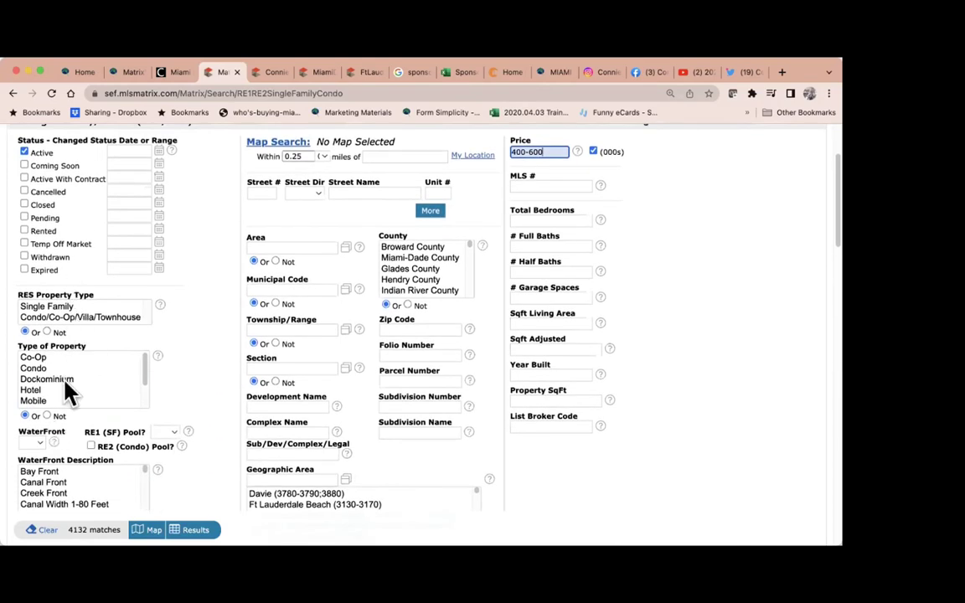
{"action": "left_click", "coordinate": [58, 306]}
{"action": "left_click", "coordinate": [58, 317], "text": "shift"}
{"action": "left_click", "coordinate": [56, 367]}
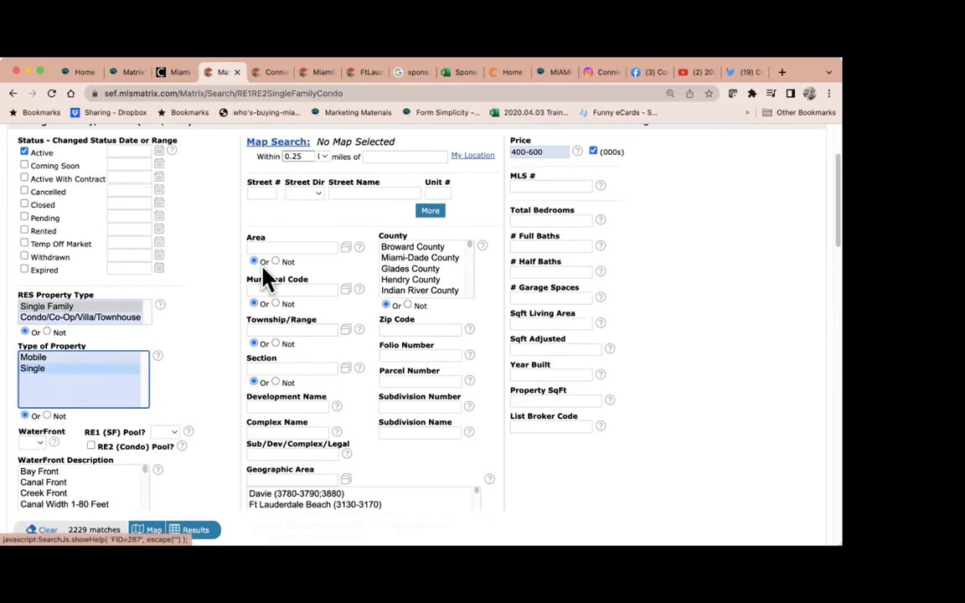
Select Miami-Dade and Broward in the County list.
{"action": "left_click", "coordinate": [398, 328]}
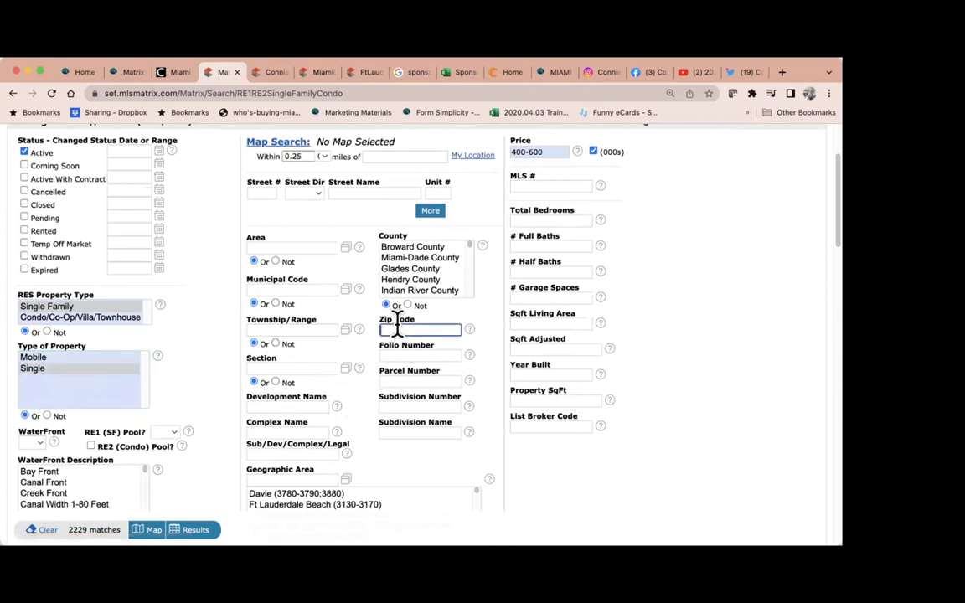
{"action": "scroll", "coordinate": [335, 429], "scroll_direction": "down", "scroll_amount": 3}
{"action": "scroll", "coordinate": [335, 429], "scroll_direction": "down", "scroll_amount": 2}
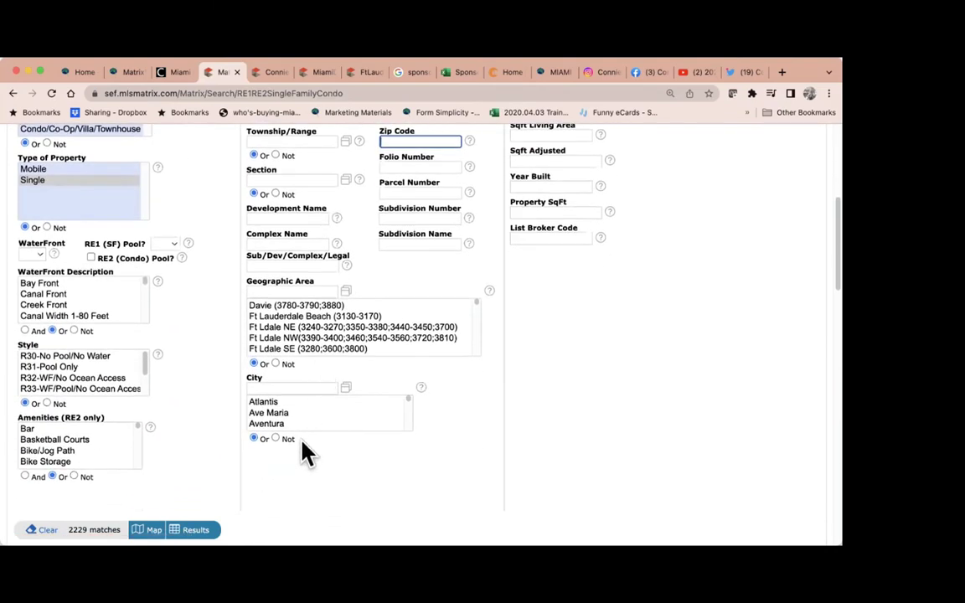
{"action": "scroll", "coordinate": [304, 445], "scroll_direction": "up", "scroll_amount": 4}
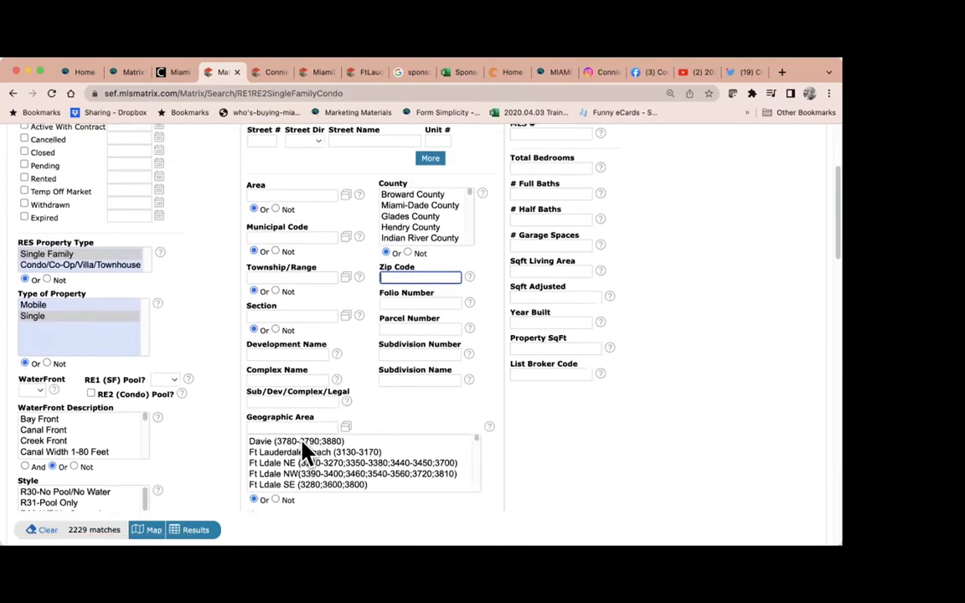
{"action": "left_click", "coordinate": [419, 213]}
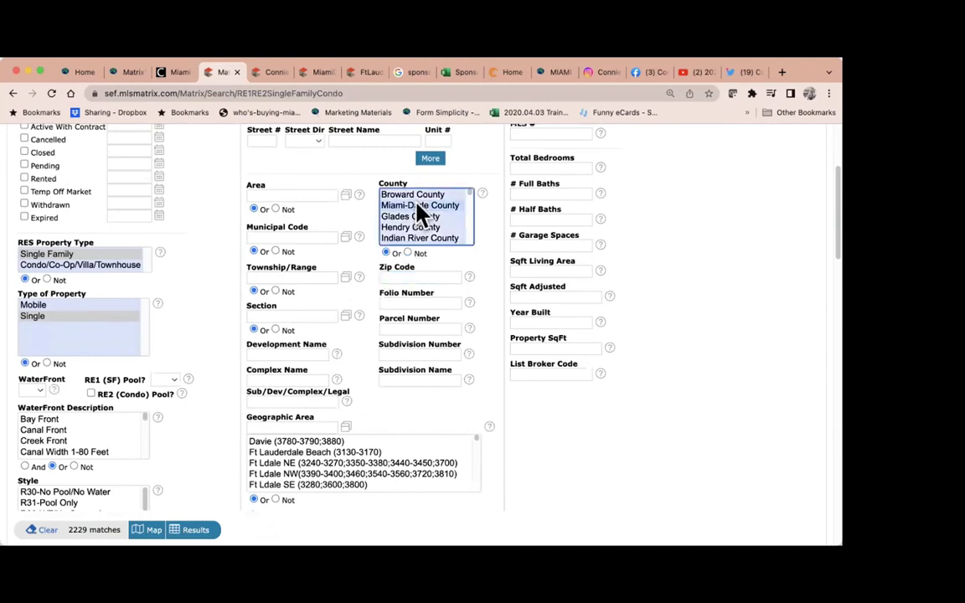
{"action": "left_click", "coordinate": [419, 196], "text": "super"}
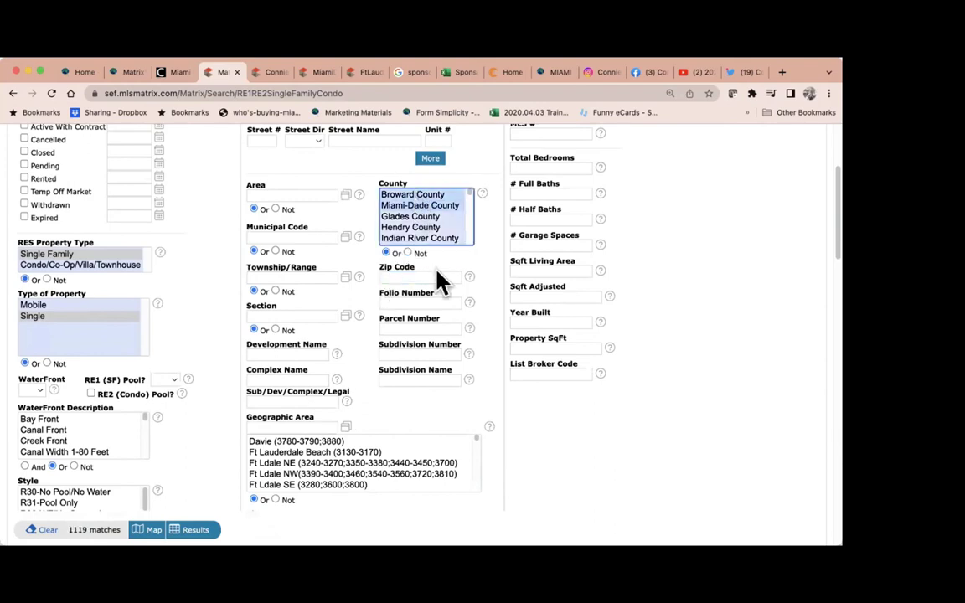
{"action": "scroll", "coordinate": [553, 410], "scroll_direction": "up", "scroll_amount": 3}
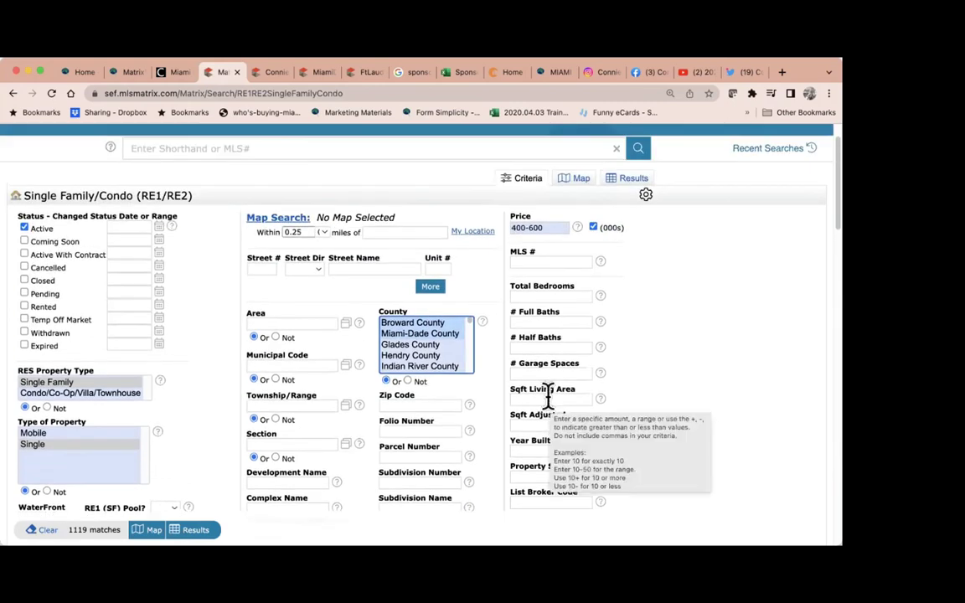
Set Total Bedrooms to a minimum of 4+.
{"action": "left_click", "coordinate": [562, 323]}
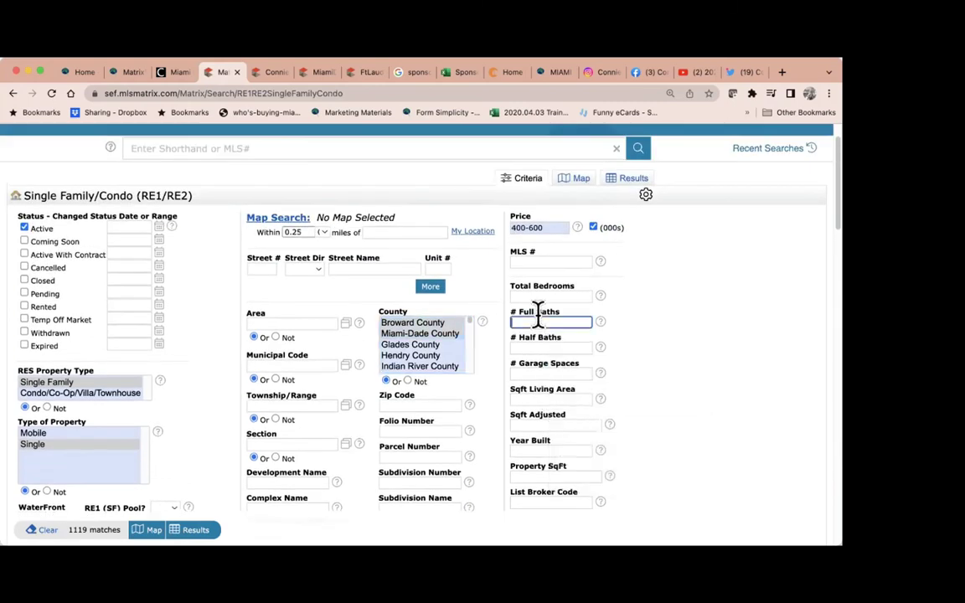
{"action": "left_click", "coordinate": [558, 293]}
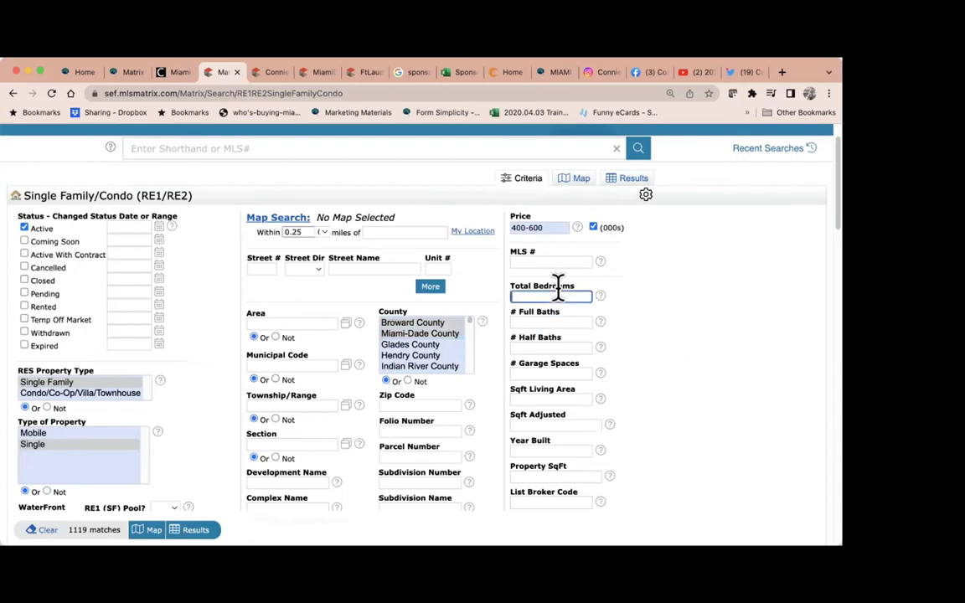
{"action": "type", "text": "4"}
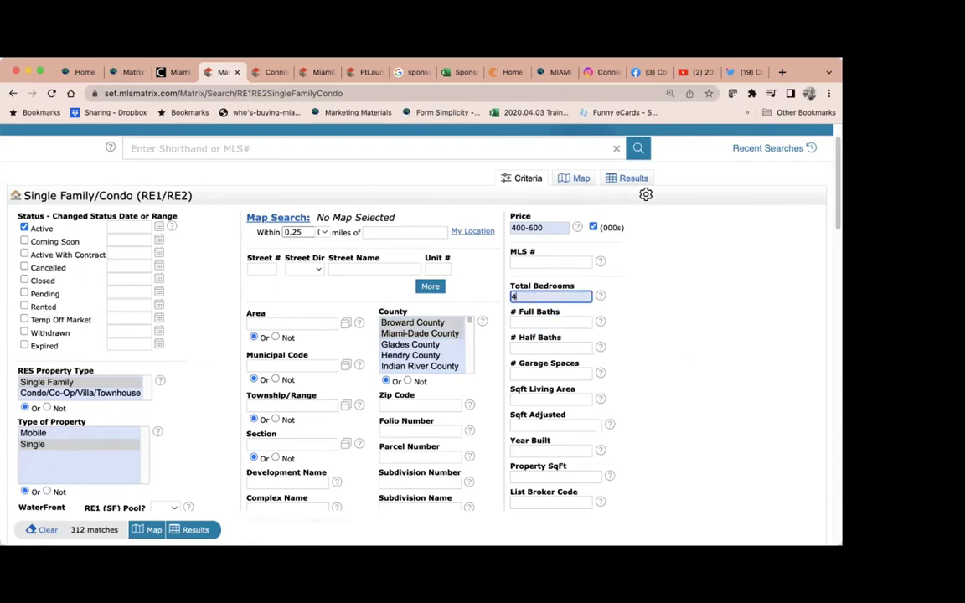
{"action": "type", "text": "-"}
{"action": "type", "text": "+"}
{"action": "key", "text": "BackSpace"}
{"action": "type", "text": "-6"}
{"action": "key", "text": "BackSpace"}
{"action": "key", "text": "BackSpace"}
{"action": "type", "text": "+"}
Require 2+ full baths and 1800+ square feet of living area.
{"action": "left_click", "coordinate": [519, 322]}
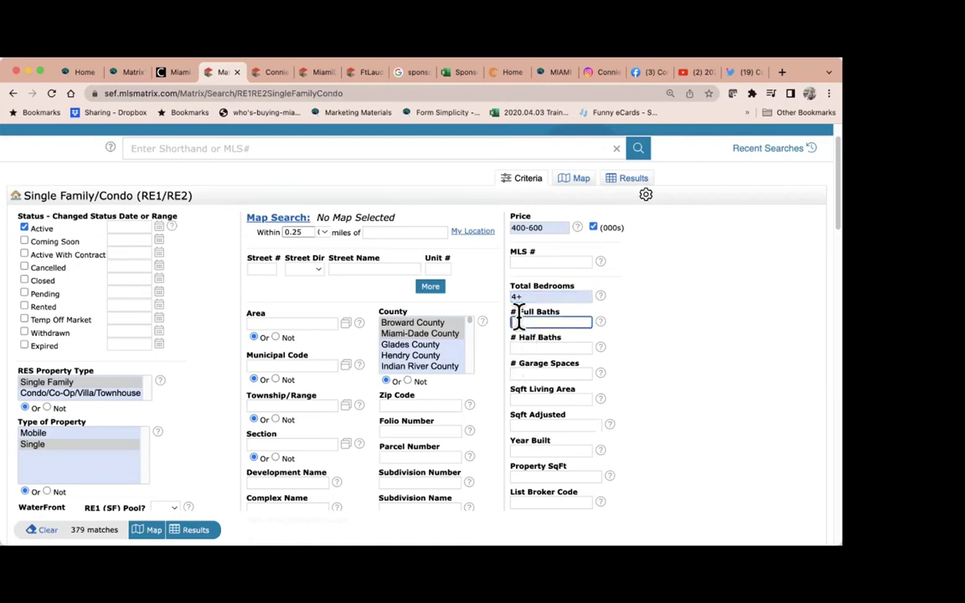
{"action": "type", "text": "2+"}
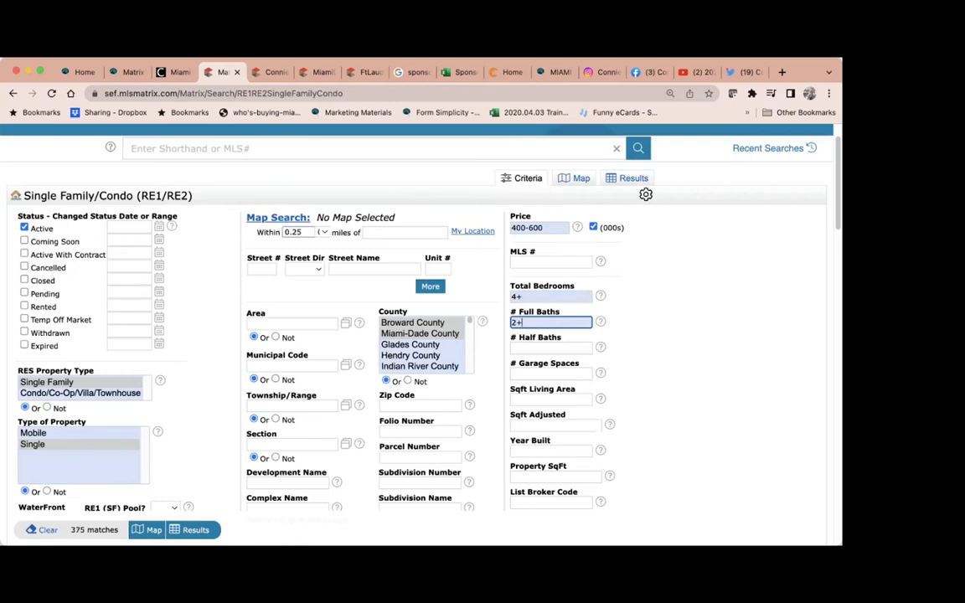
{"action": "scroll", "coordinate": [528, 276], "scroll_direction": "down", "scroll_amount": 3}
{"action": "left_click", "coordinate": [527, 283]}
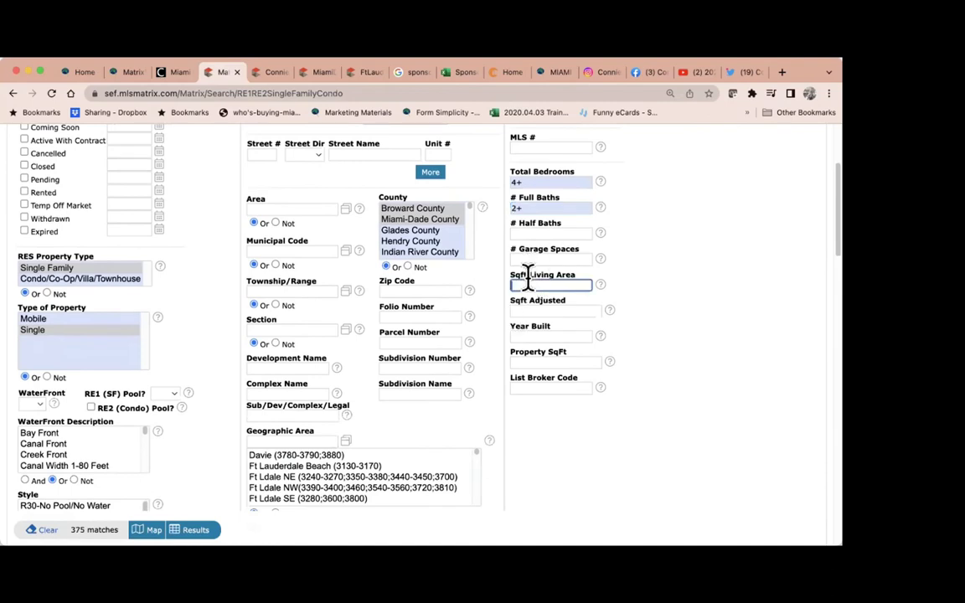
{"action": "type", "text": "188"}
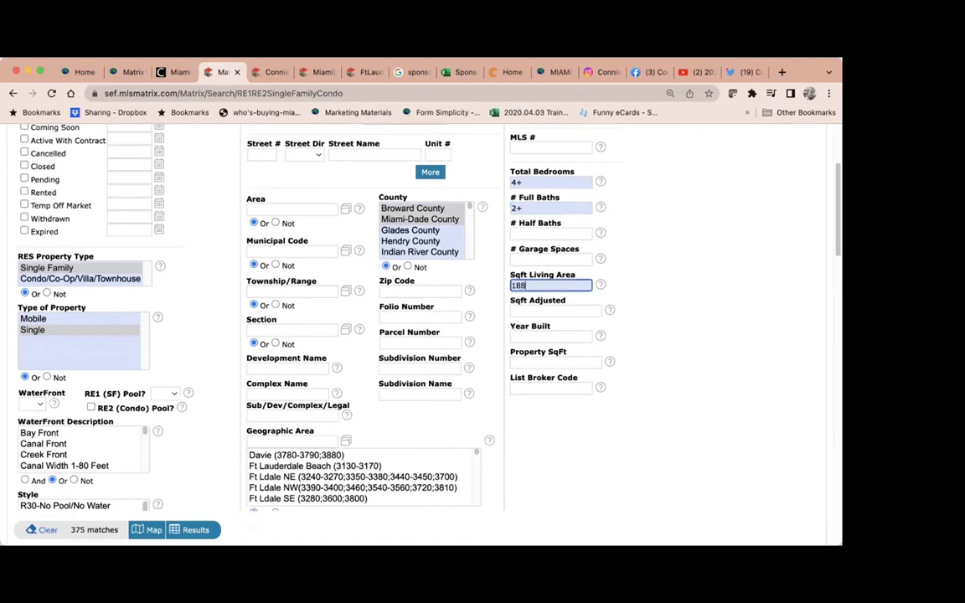
{"action": "type", "text": "+"}
{"action": "key", "text": "BackSpace"}
{"action": "key", "text": "BackSpace"}
{"action": "type", "text": "00+"}
{"action": "scroll", "coordinate": [377, 392], "scroll_direction": "down", "scroll_amount": 3}
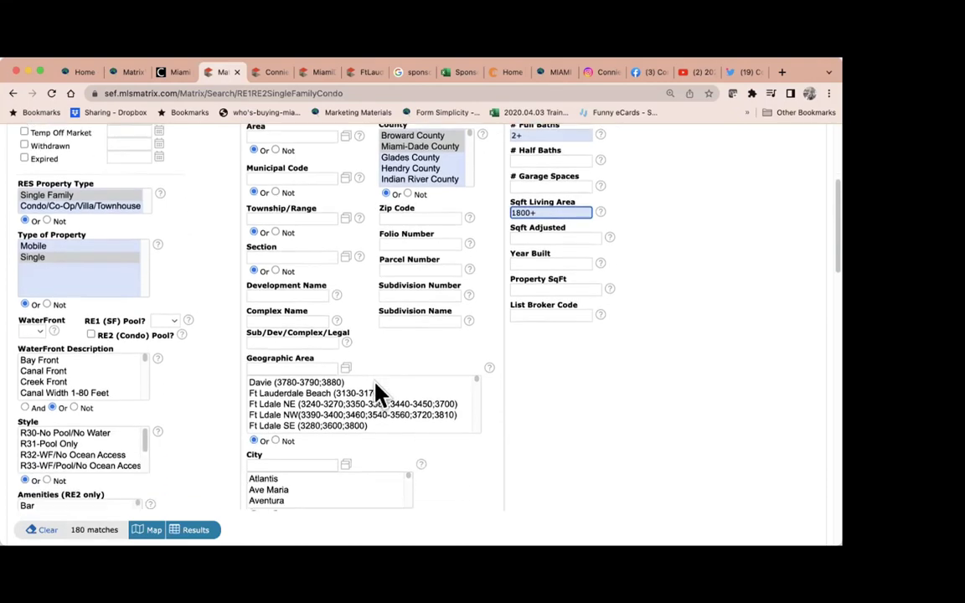
{"action": "scroll", "coordinate": [377, 392], "scroll_direction": "down", "scroll_amount": 3}
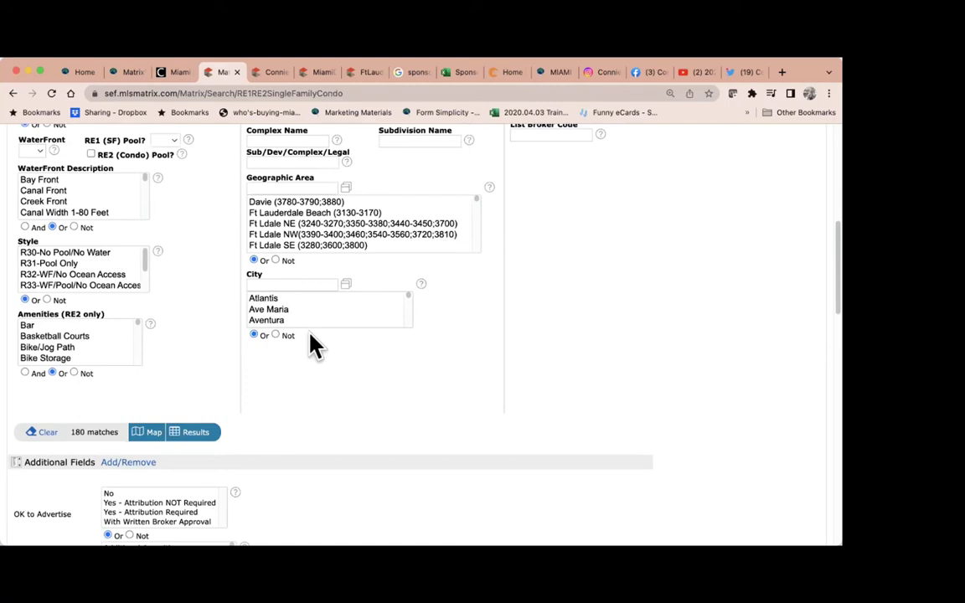
{"action": "scroll", "coordinate": [314, 344], "scroll_direction": "down", "scroll_amount": 5}
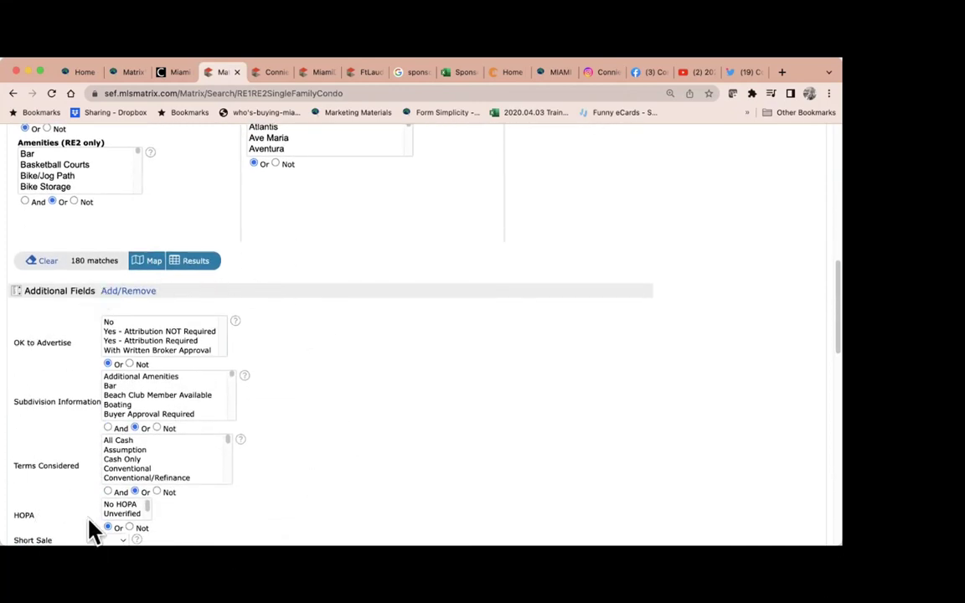
{"action": "scroll", "coordinate": [159, 433], "scroll_direction": "down", "scroll_amount": 5}
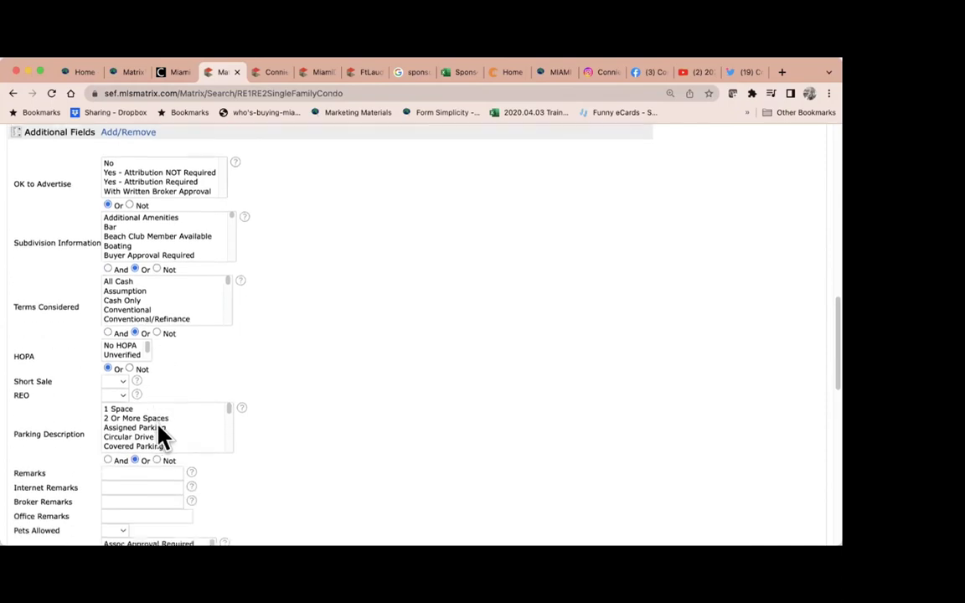
{"action": "scroll", "coordinate": [161, 434], "scroll_direction": "down", "scroll_amount": 4}
{"action": "scroll", "coordinate": [162, 434], "scroll_direction": "up", "scroll_amount": 5}
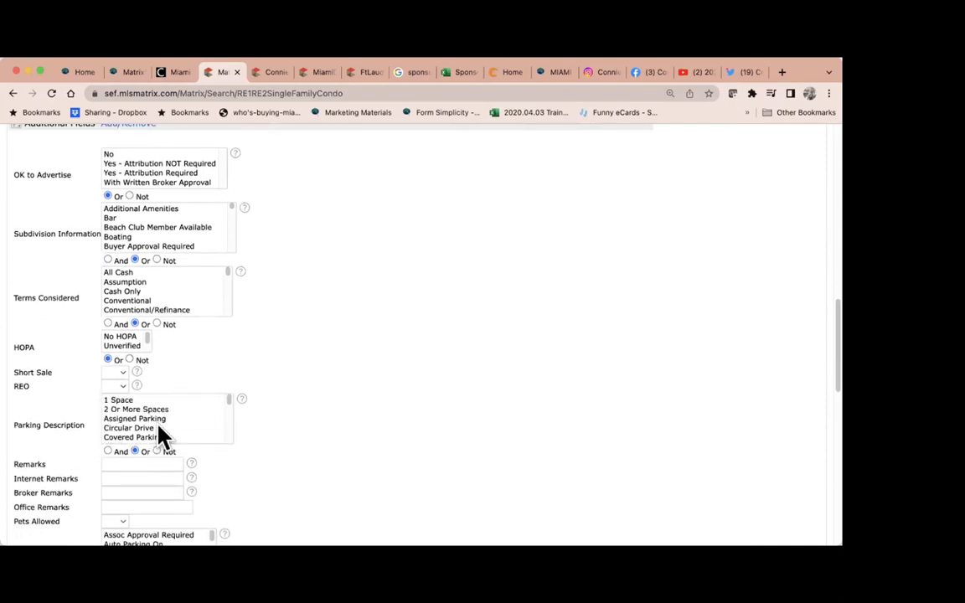
{"action": "scroll", "coordinate": [375, 281], "scroll_direction": "up", "scroll_amount": 4}
{"action": "scroll", "coordinate": [378, 288], "scroll_direction": "up", "scroll_amount": 3}
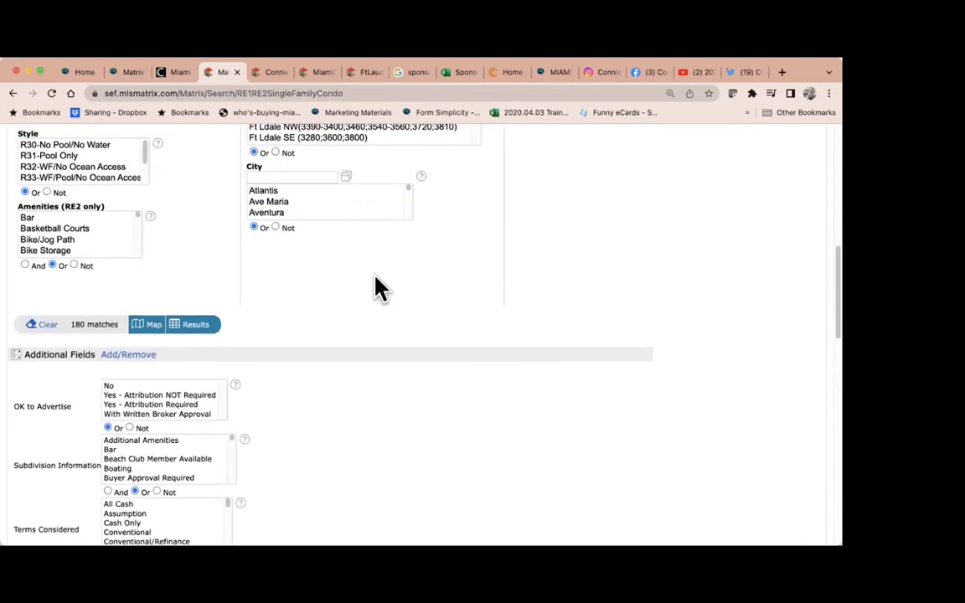
Open the Frequently Used Fields editor and add OK to Advertise.
{"action": "left_click", "coordinate": [130, 357]}
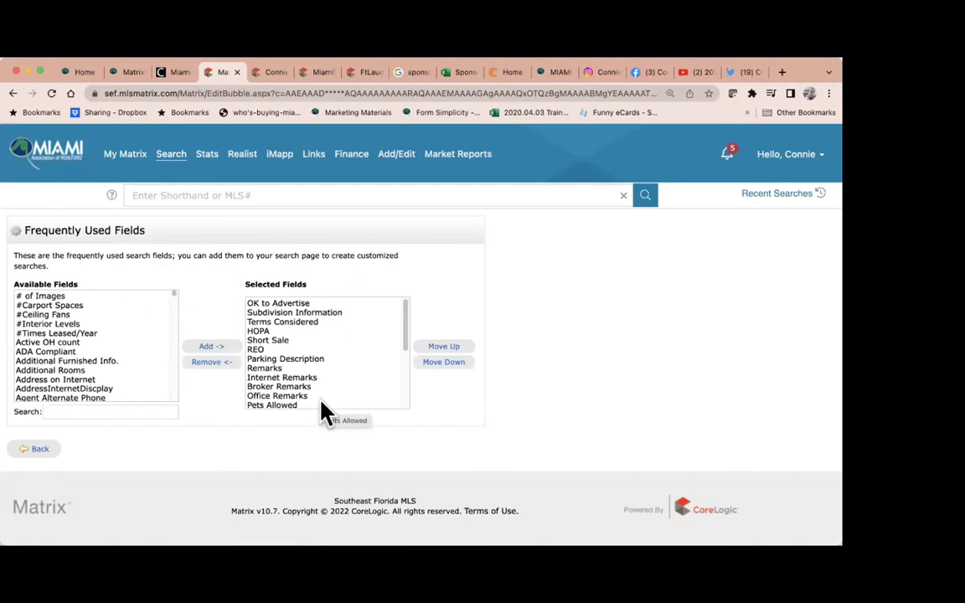
{"action": "left_click", "coordinate": [107, 411]}
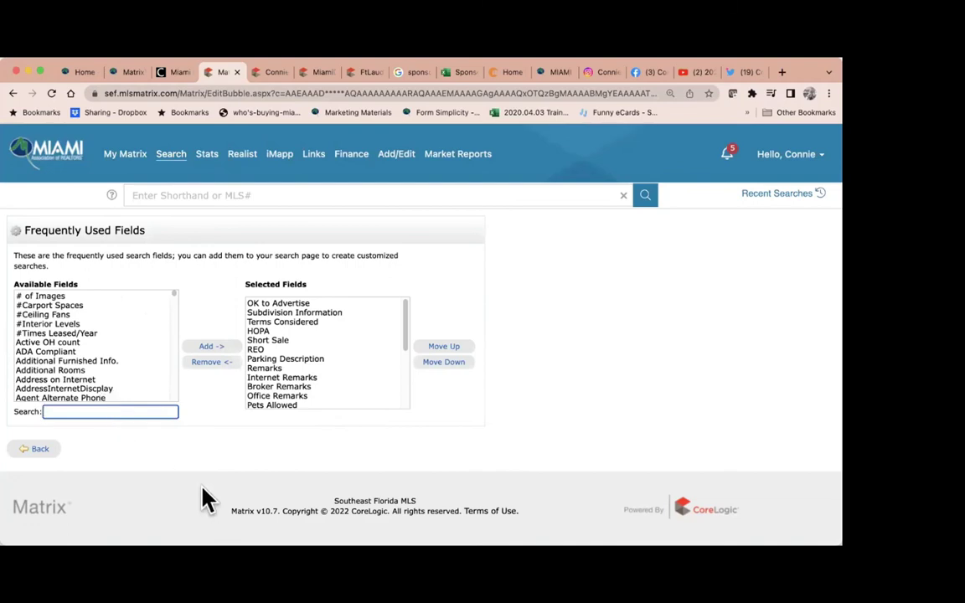
{"action": "type", "text": "ok"}
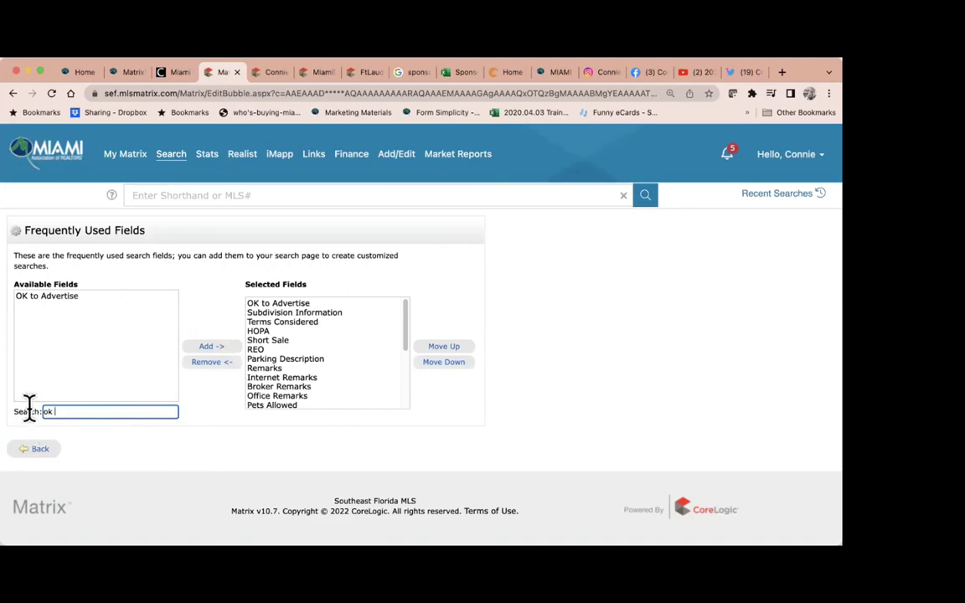
{"action": "left_click", "coordinate": [50, 298]}
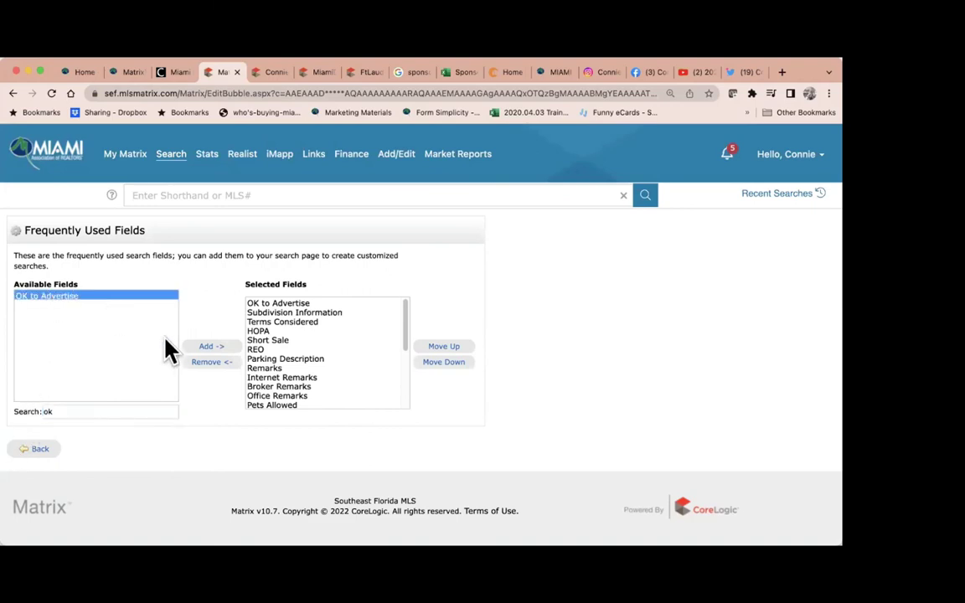
{"action": "left_click", "coordinate": [208, 347]}
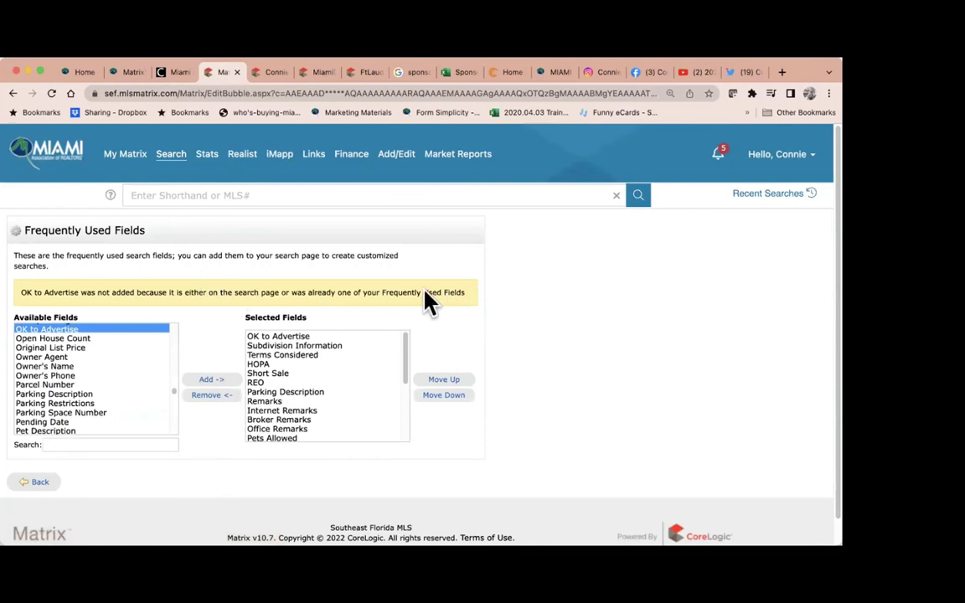
Search for and select Terms Considered and HOPA in Available Fields.
{"action": "left_click", "coordinate": [73, 444]}
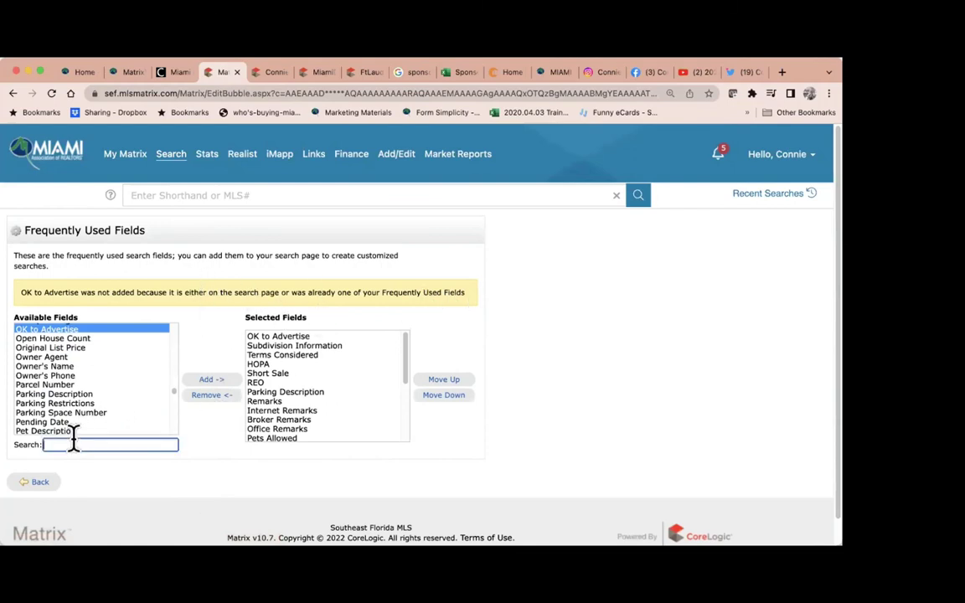
{"action": "type", "text": "terms"}
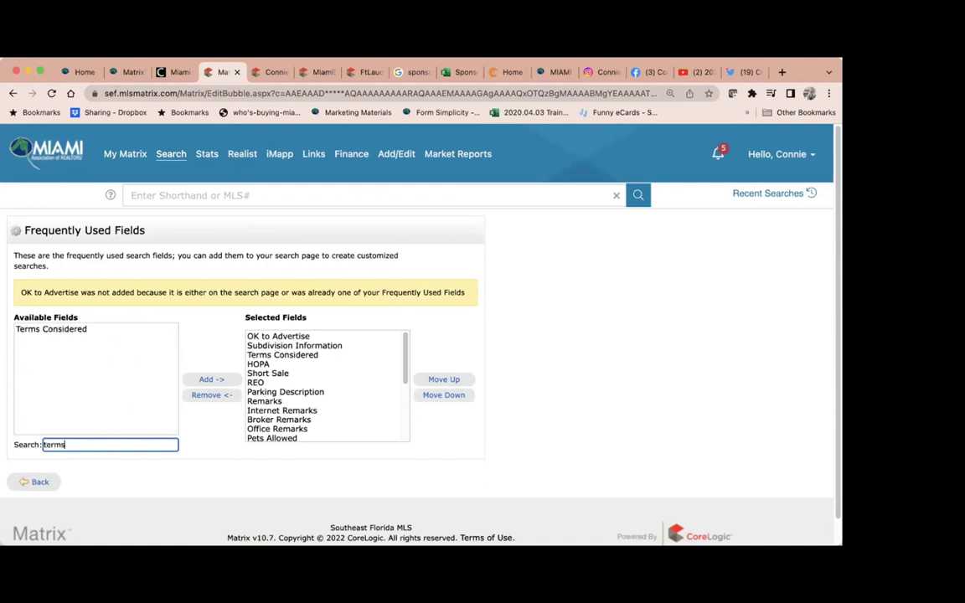
{"action": "left_click", "coordinate": [47, 332]}
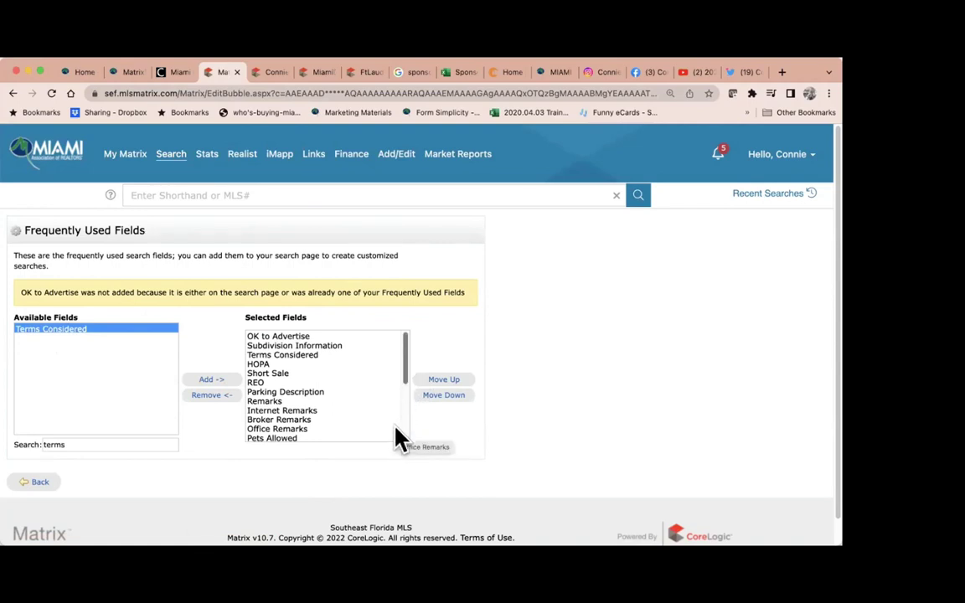
{"action": "left_click", "coordinate": [74, 443]}
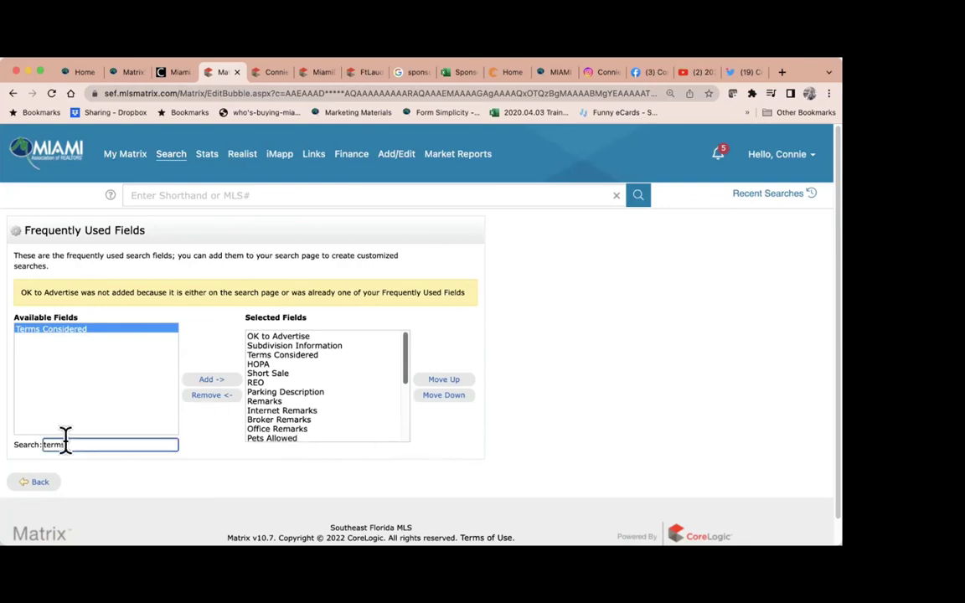
{"action": "left_click_drag", "start_coordinate": [74, 442], "coordinate": [10, 447]}
{"action": "type", "text": "hopa"}
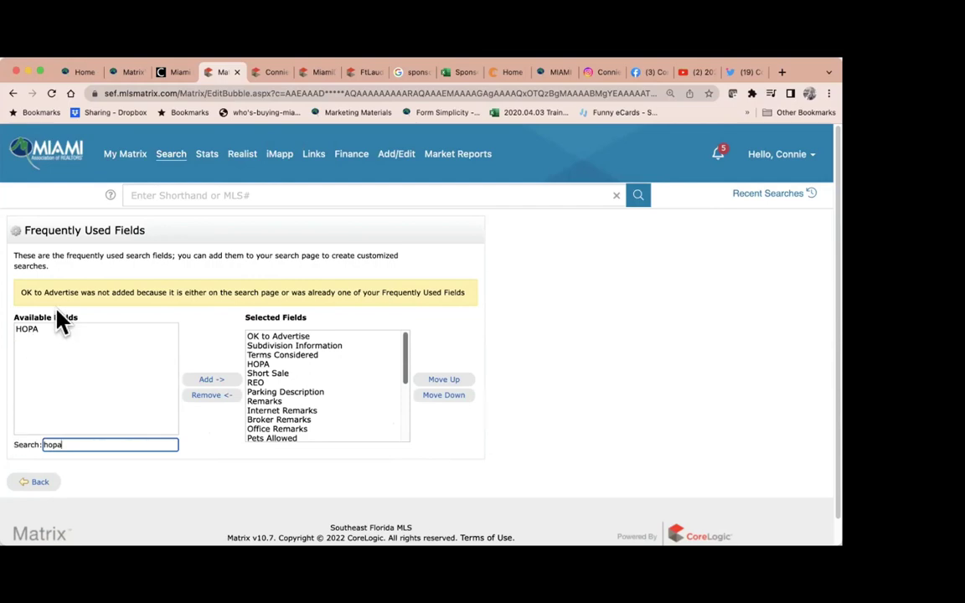
{"action": "left_click", "coordinate": [29, 329]}
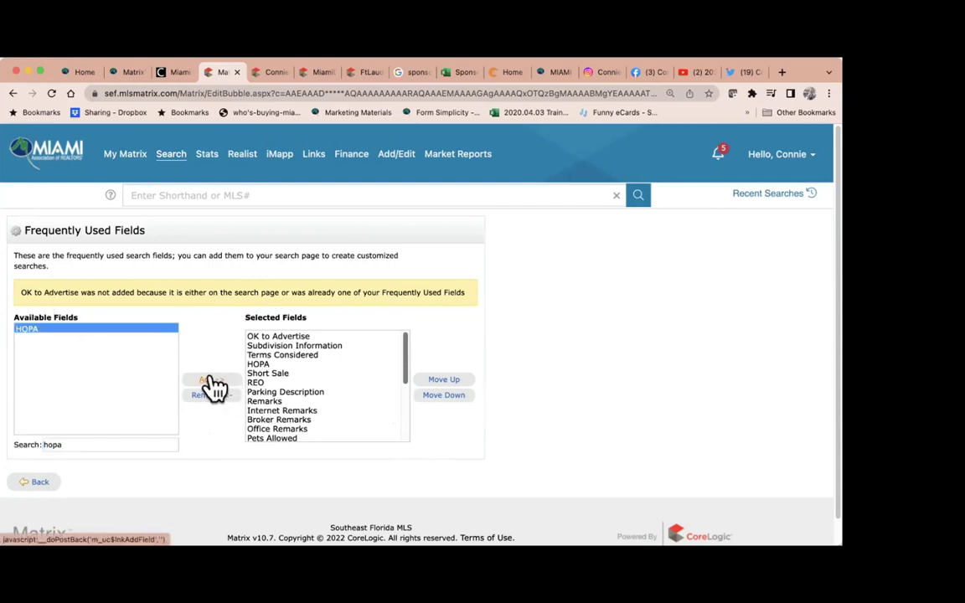
Find Short Sale and add it to the frequently used fields.
{"action": "left_click_drag", "start_coordinate": [97, 444], "coordinate": [31, 448]}
{"action": "type", "text": "sh"}
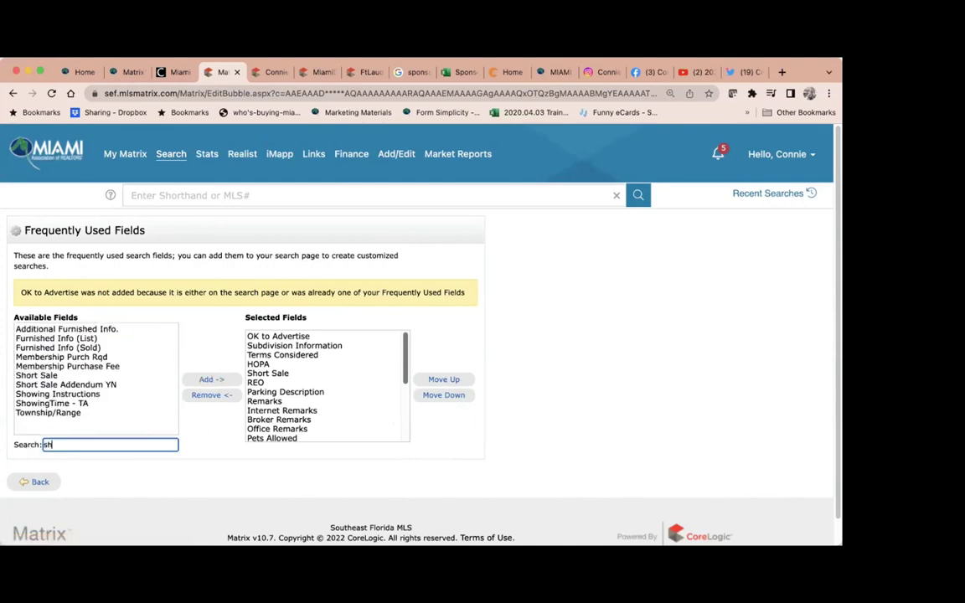
{"action": "type", "text": "ort"}
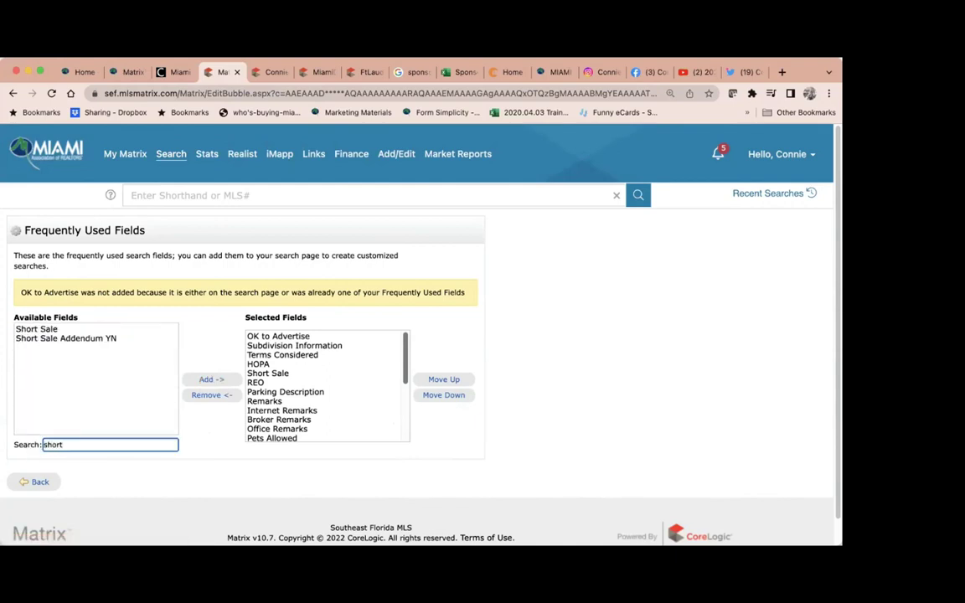
{"action": "left_click", "coordinate": [52, 332]}
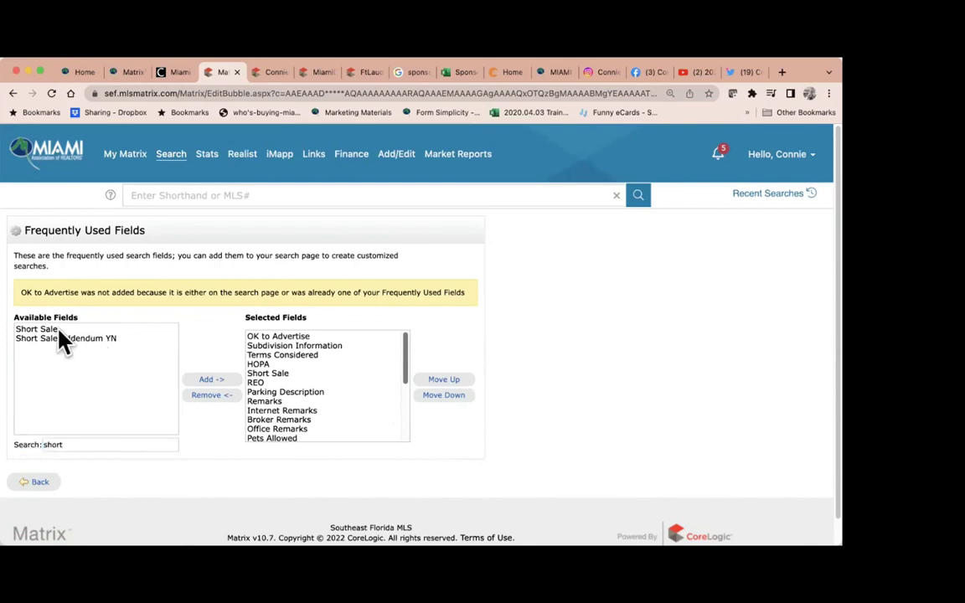
{"action": "left_click", "coordinate": [53, 332]}
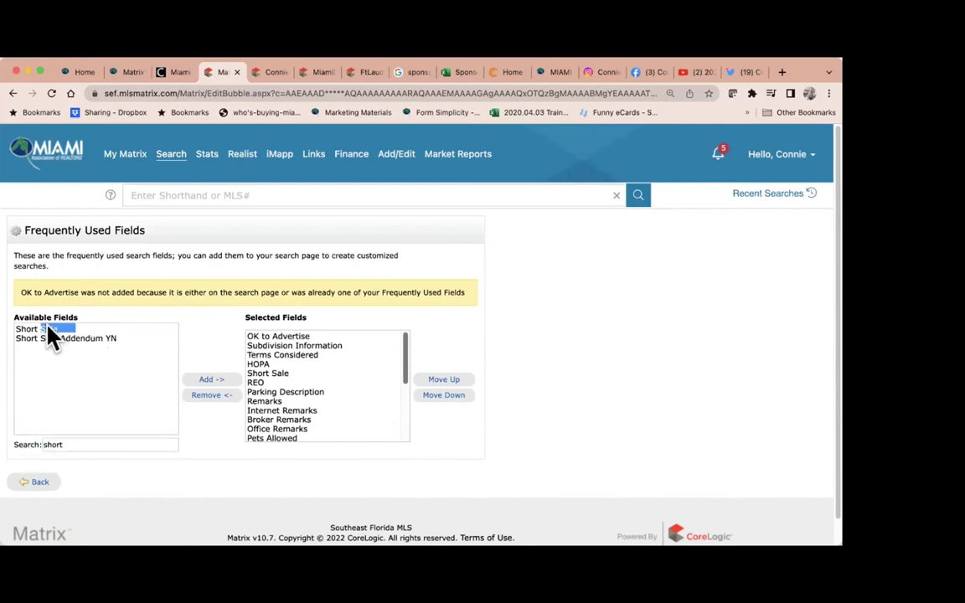
{"action": "left_click", "coordinate": [195, 384]}
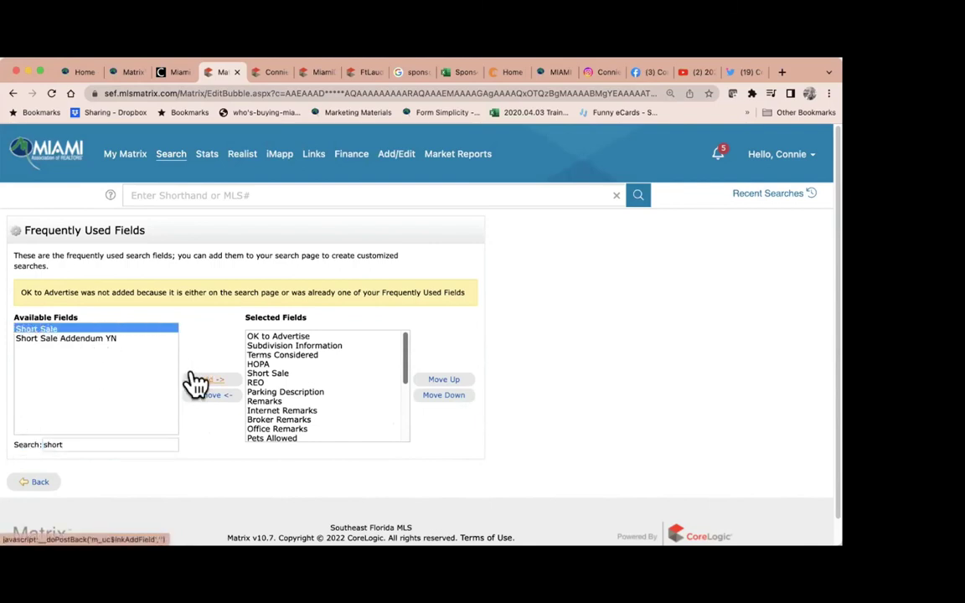
Search 'reo', then 'remarks', selecting Broker Remarks through Remarks.
{"action": "left_click", "coordinate": [87, 443]}
{"action": "type", "text": "re"}
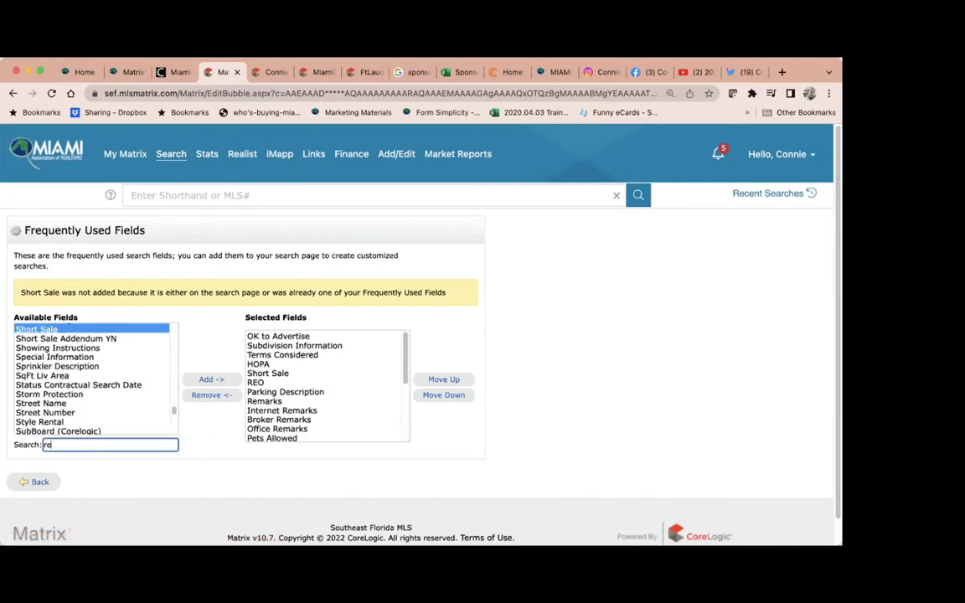
{"action": "type", "text": "o"}
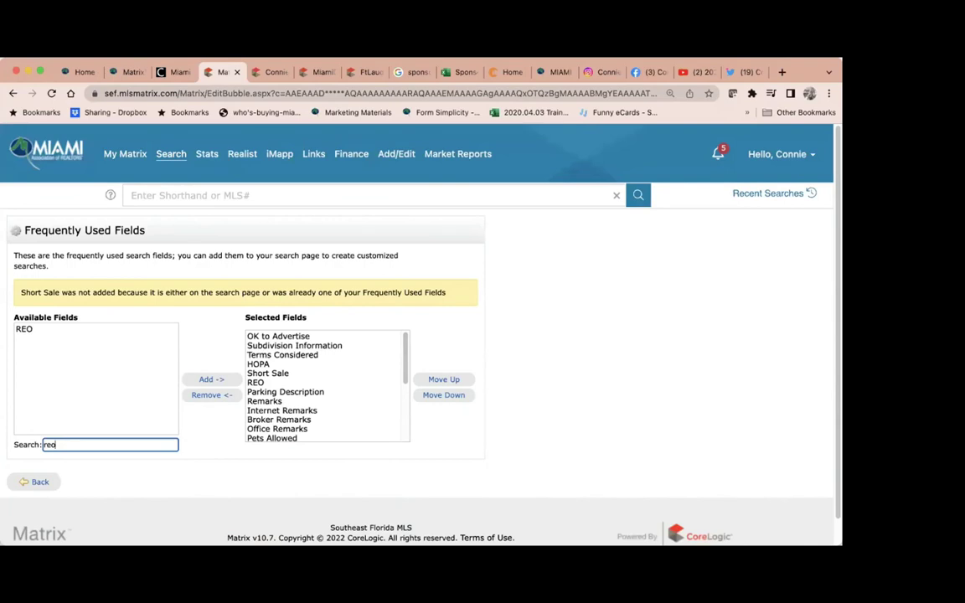
{"action": "key", "text": "BackSpace"}
{"action": "key", "text": "BackSpace"}
{"action": "key", "text": "BackSpace"}
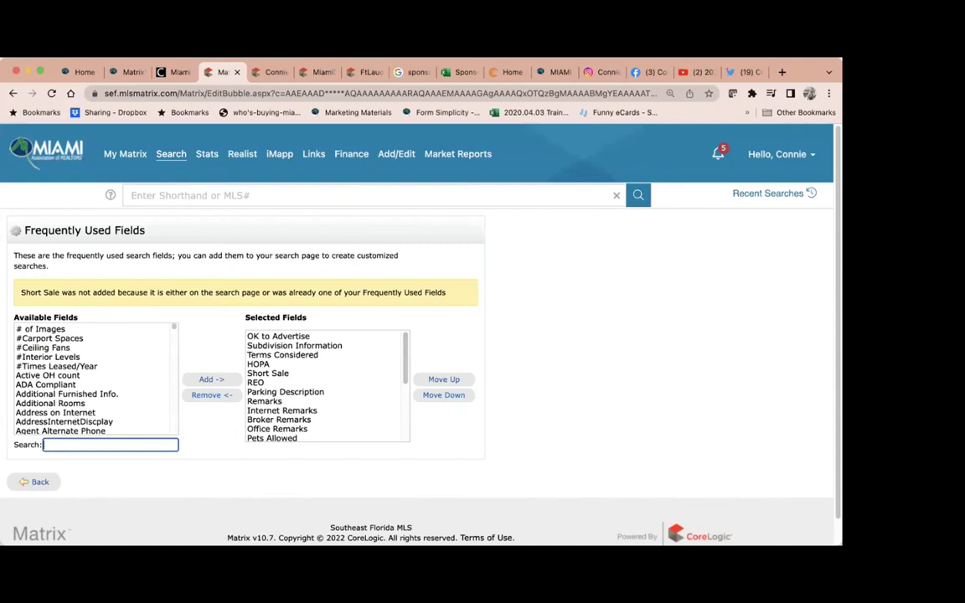
{"action": "type", "text": "remrk"}
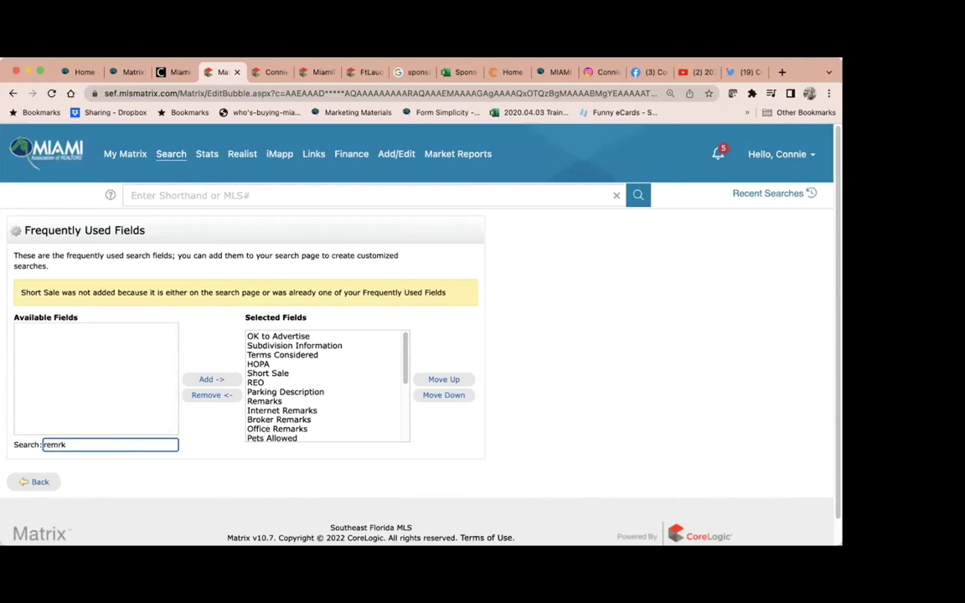
{"action": "key", "text": "BackSpace"}
{"action": "key", "text": "BackSpace"}
{"action": "type", "text": "arks"}
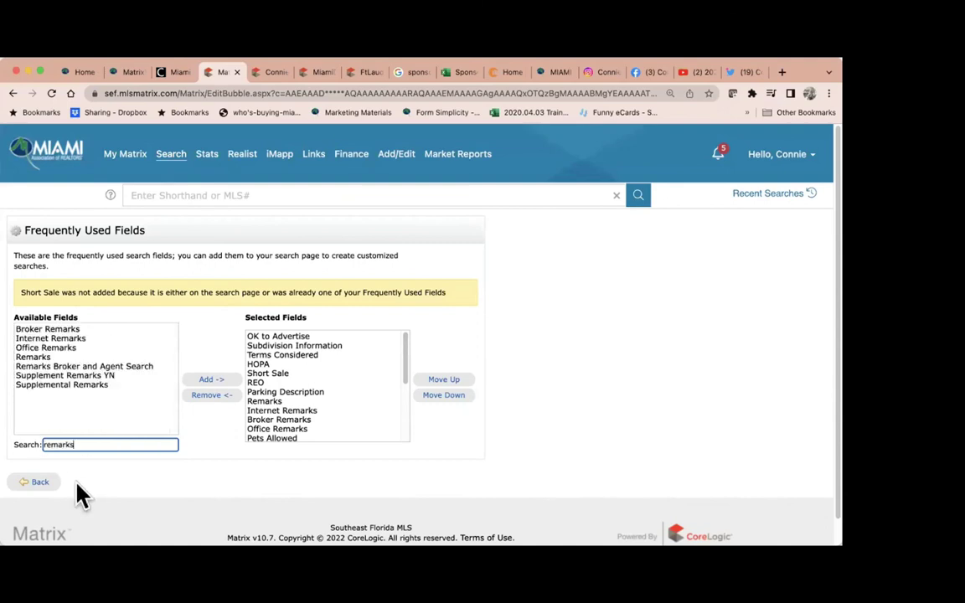
{"action": "left_click", "coordinate": [42, 331]}
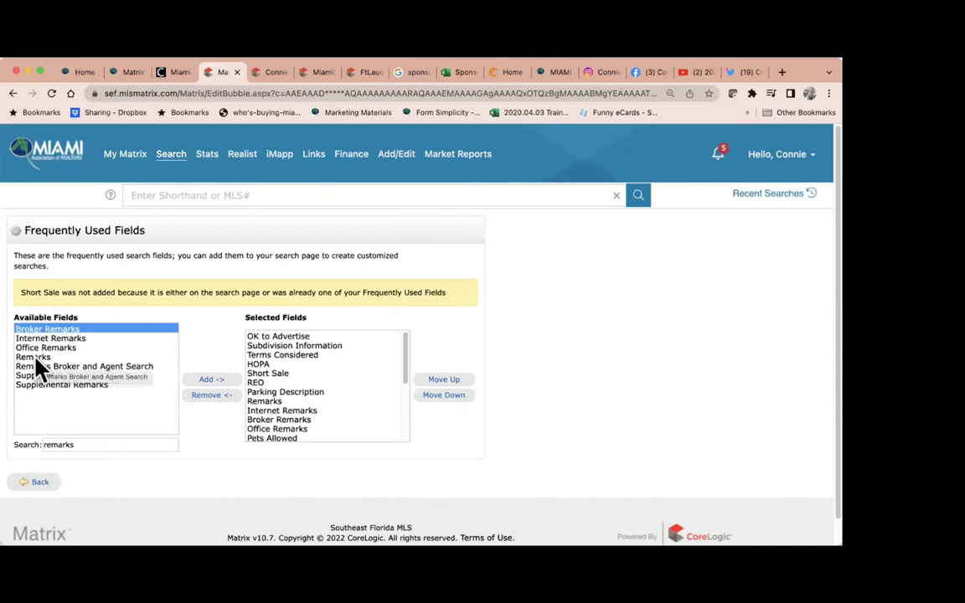
{"action": "left_click", "coordinate": [35, 359], "text": "shift"}
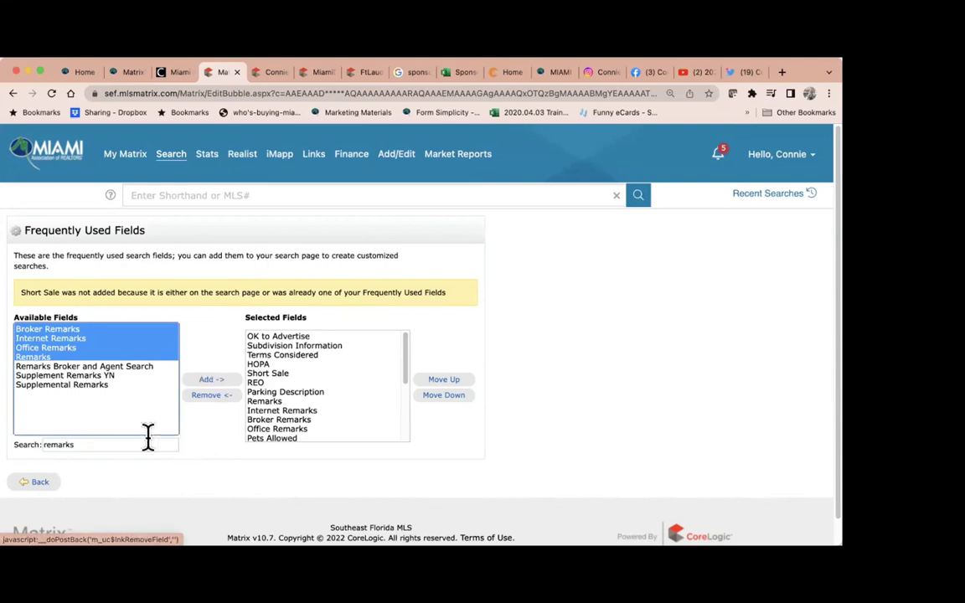
Filter the available fields by 'pets' and select Pets Allowed.
{"action": "left_click_drag", "start_coordinate": [114, 442], "coordinate": [41, 442]}
{"action": "type", "text": "pets"}
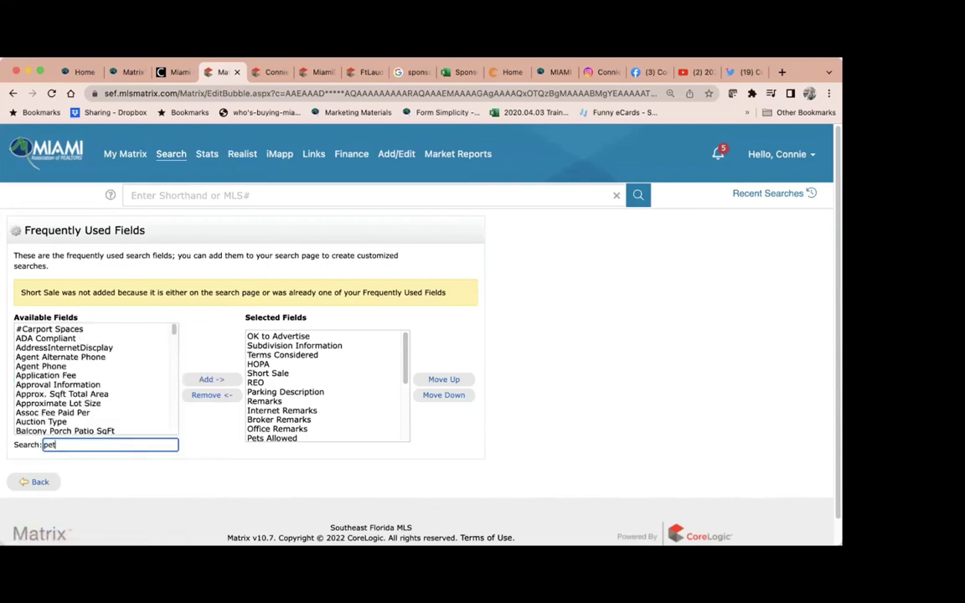
{"action": "left_click", "coordinate": [49, 330]}
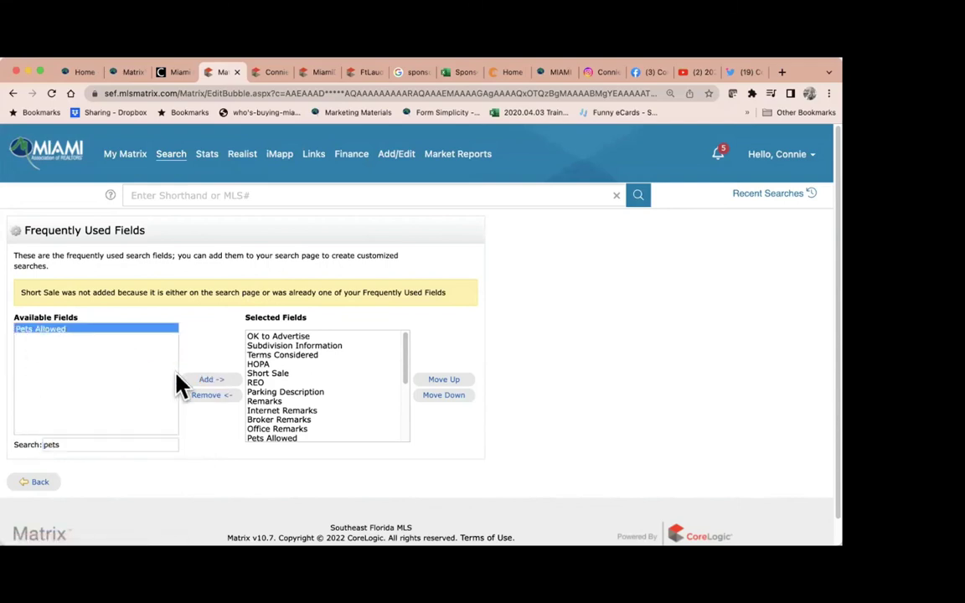
{"action": "left_click_drag", "start_coordinate": [399, 367], "coordinate": [402, 408]}
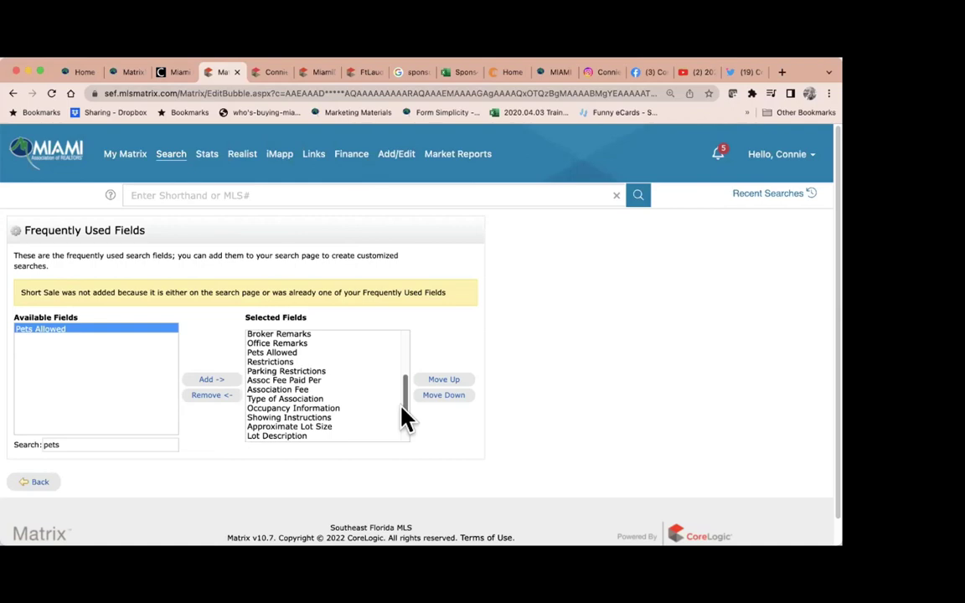
{"action": "left_click", "coordinate": [289, 380]}
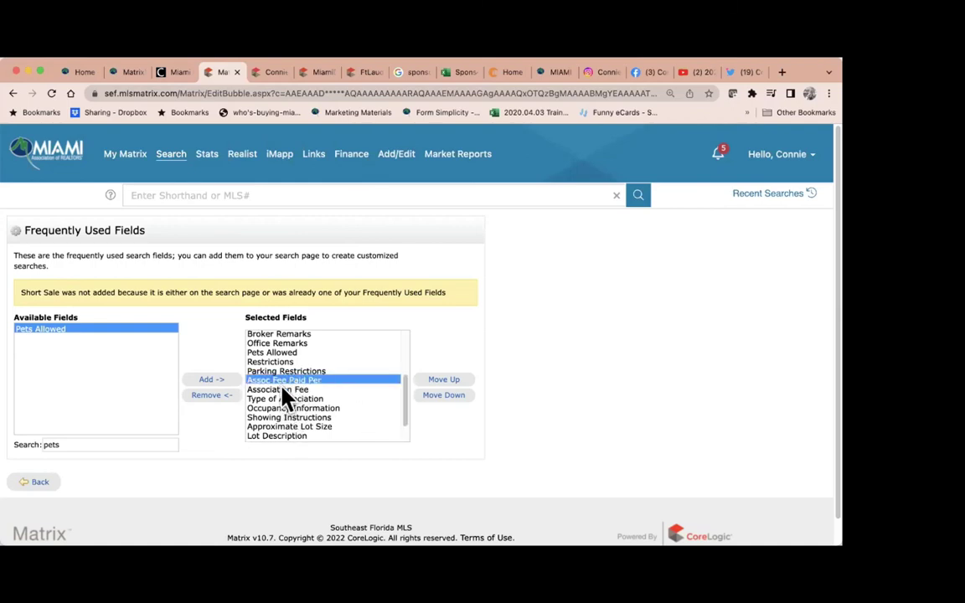
Filter by 'assoc' and add Assoc Fee Paid Per, Association Fee and Type of Association.
{"action": "left_click", "coordinate": [133, 444]}
{"action": "key", "text": "BackSpace"}
{"action": "key", "text": "BackSpace"}
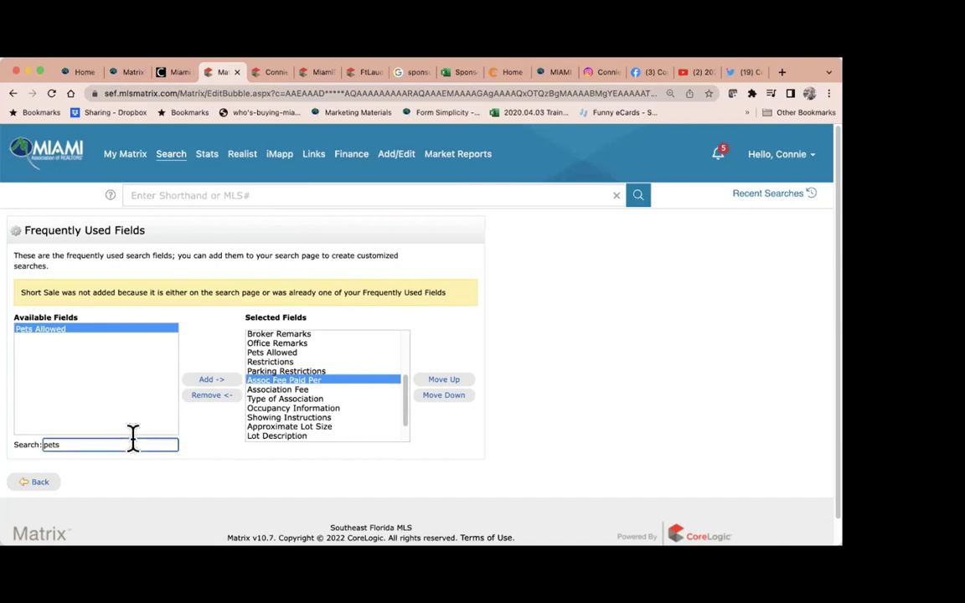
{"action": "key", "text": "BackSpace"}
{"action": "key", "text": "BackSpace"}
{"action": "type", "text": "assoc"}
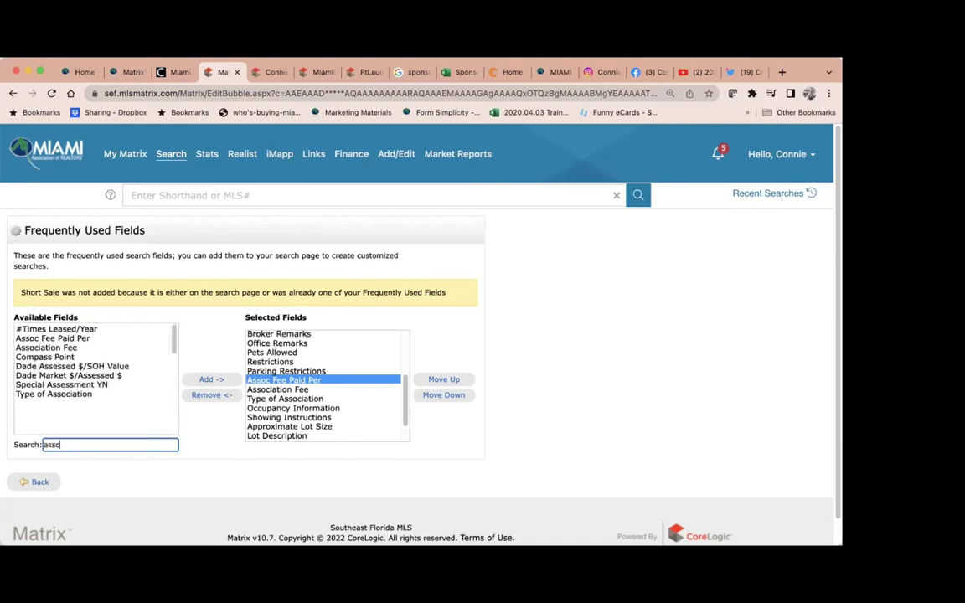
{"action": "left_click", "coordinate": [69, 329]}
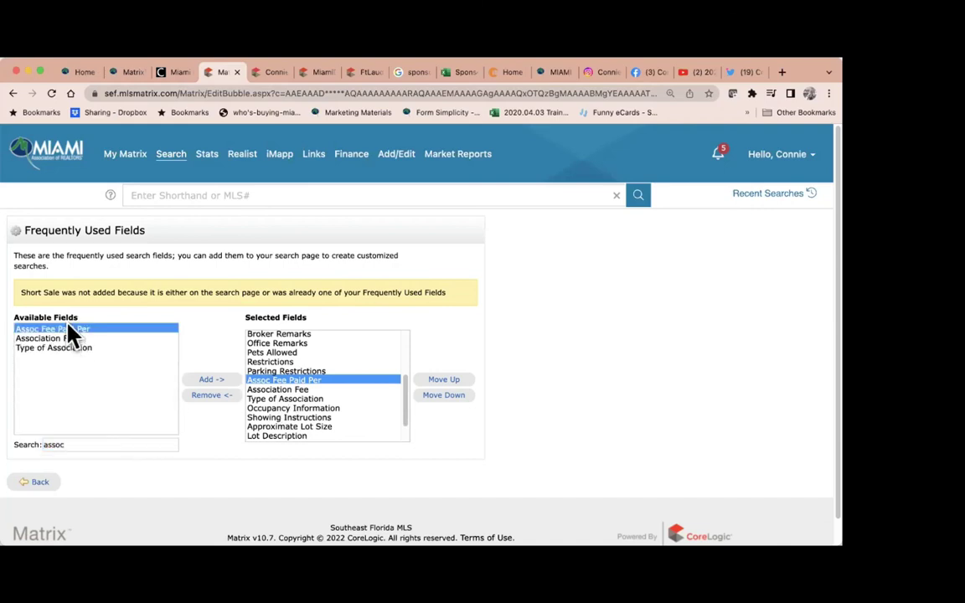
{"action": "left_click", "coordinate": [68, 348], "text": "shift"}
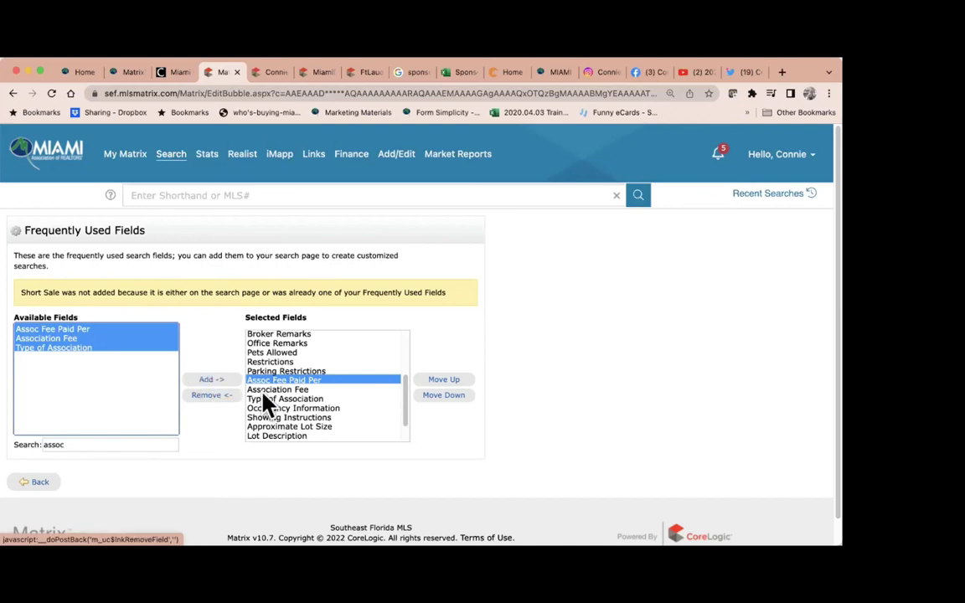
{"action": "left_click_drag", "start_coordinate": [410, 395], "coordinate": [405, 437]}
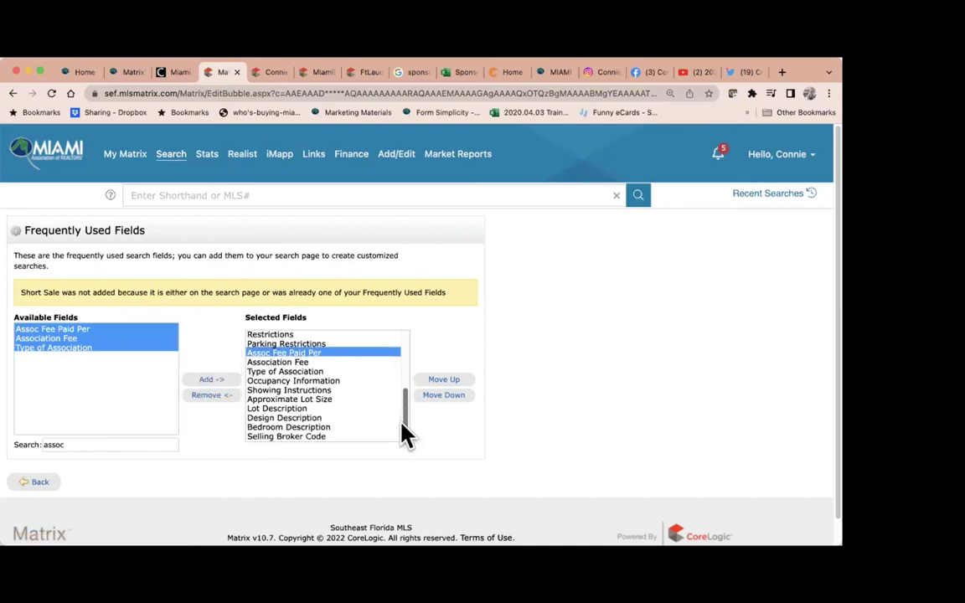
{"action": "left_click_drag", "start_coordinate": [103, 439], "coordinate": [33, 438]}
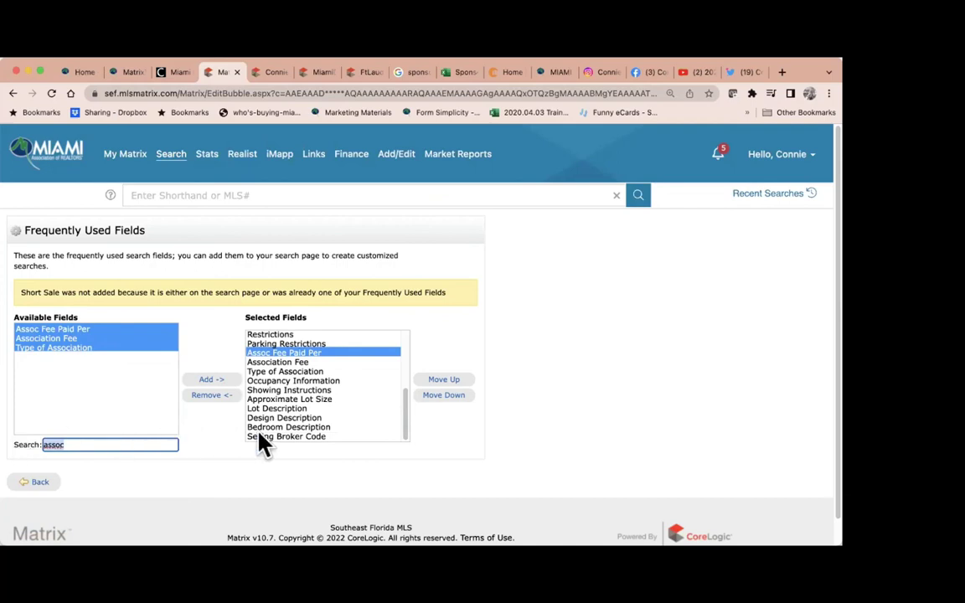
{"action": "left_click", "coordinate": [282, 419]}
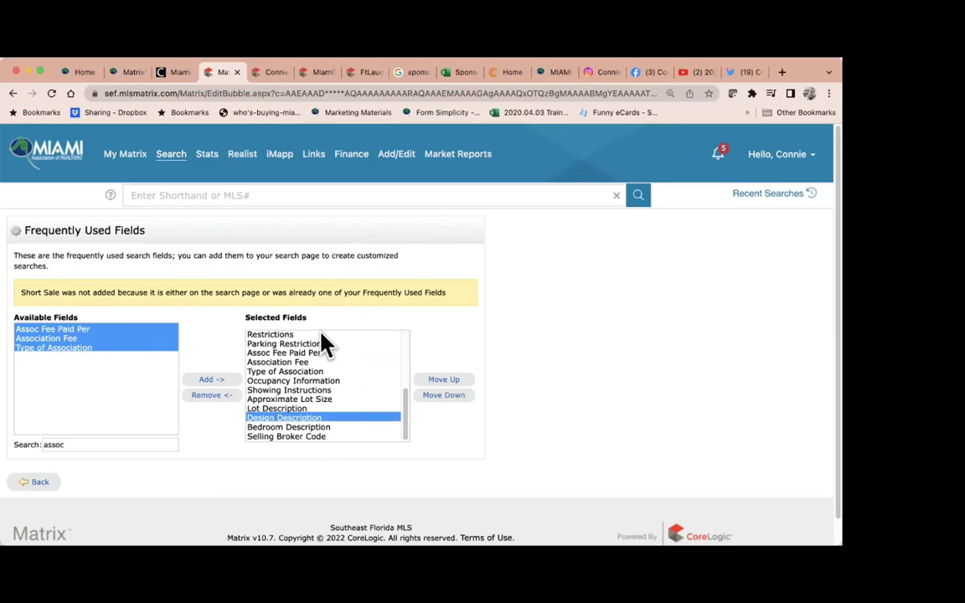
{"action": "left_click", "coordinate": [36, 483]}
Select None under Type of Association in Additional Fields.
{"action": "scroll", "coordinate": [215, 441], "scroll_direction": "down", "scroll_amount": 10}
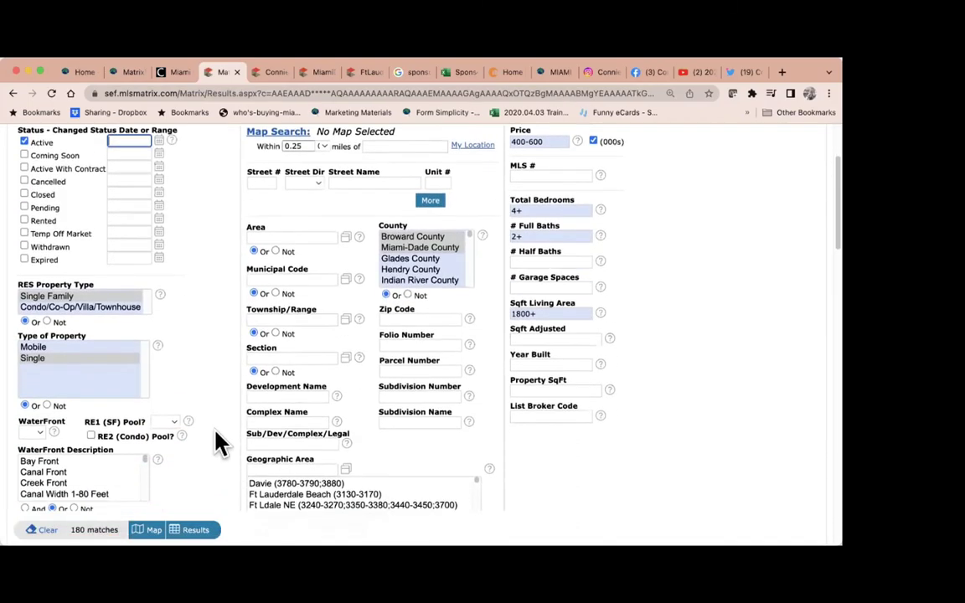
{"action": "scroll", "coordinate": [215, 442], "scroll_direction": "down", "scroll_amount": 5}
{"action": "scroll", "coordinate": [215, 442], "scroll_direction": "down", "scroll_amount": 5}
{"action": "scroll", "coordinate": [271, 471], "scroll_direction": "down", "scroll_amount": 8}
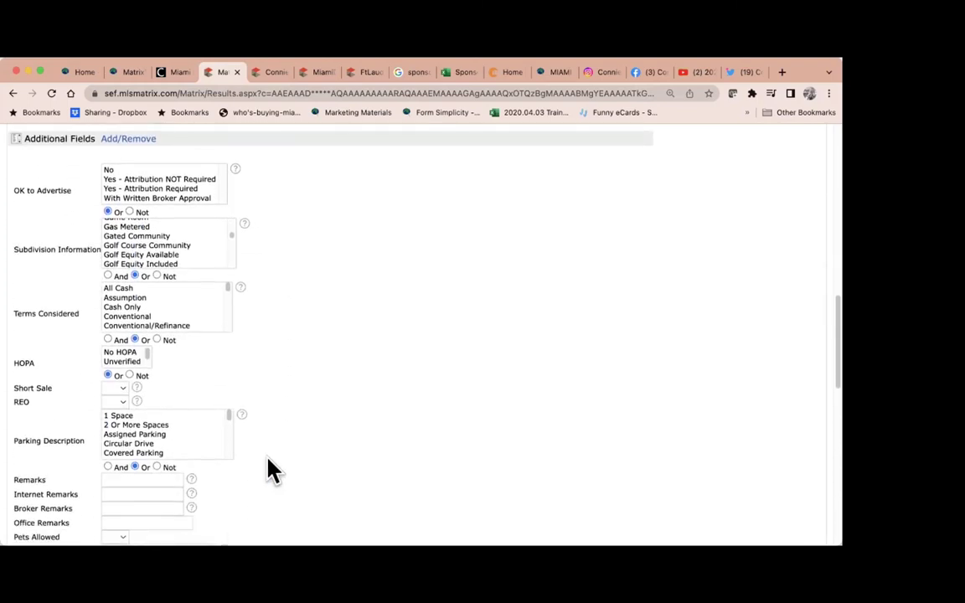
{"action": "scroll", "coordinate": [269, 461], "scroll_direction": "down", "scroll_amount": 3}
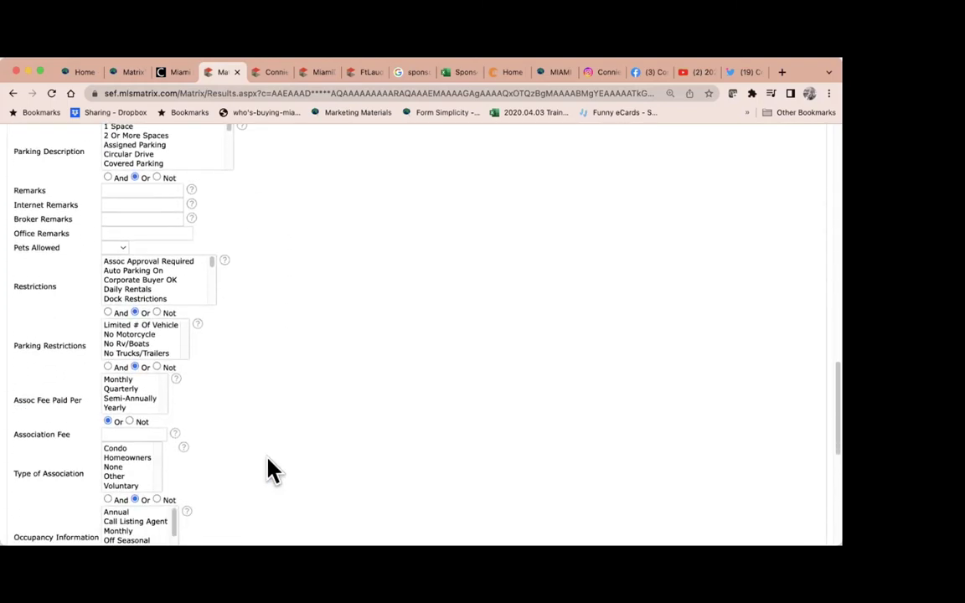
{"action": "scroll", "coordinate": [268, 462], "scroll_direction": "down", "scroll_amount": 1}
{"action": "left_click", "coordinate": [112, 431]}
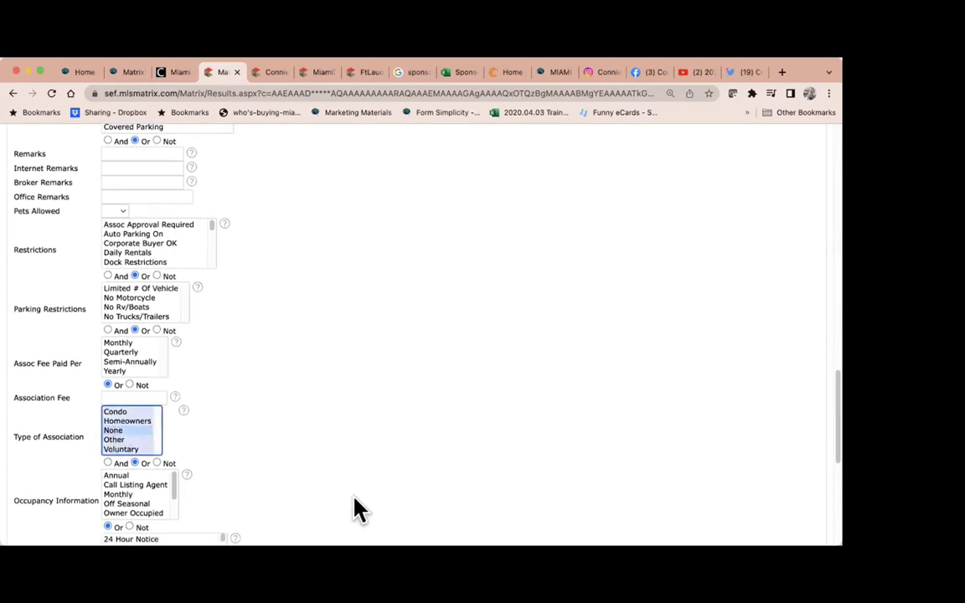
Show the results list of the 97 matching listings.
{"action": "scroll", "coordinate": [357, 509], "scroll_direction": "up", "scroll_amount": 11}
{"action": "scroll", "coordinate": [358, 508], "scroll_direction": "up", "scroll_amount": 1}
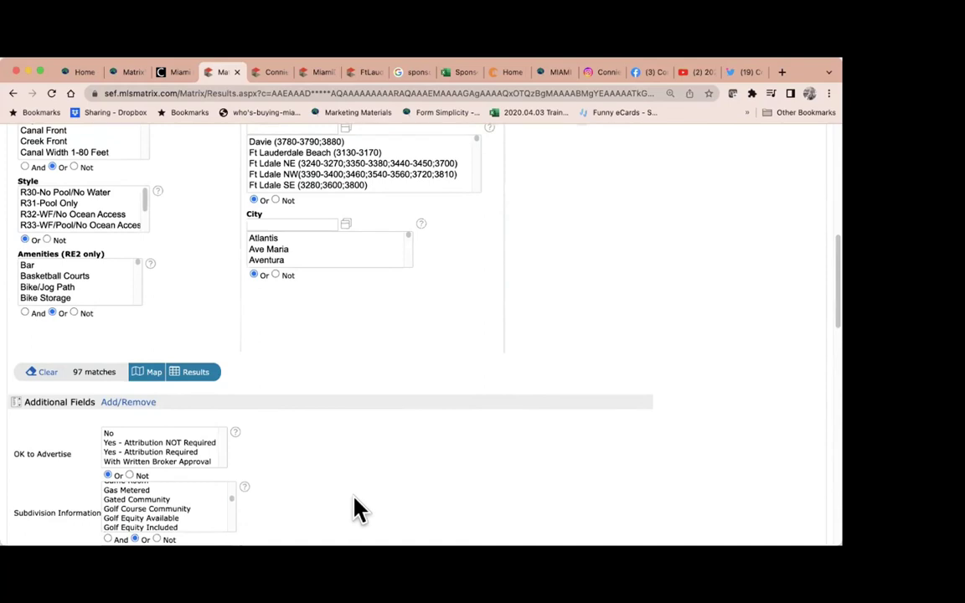
{"action": "scroll", "coordinate": [358, 508], "scroll_direction": "up", "scroll_amount": 2}
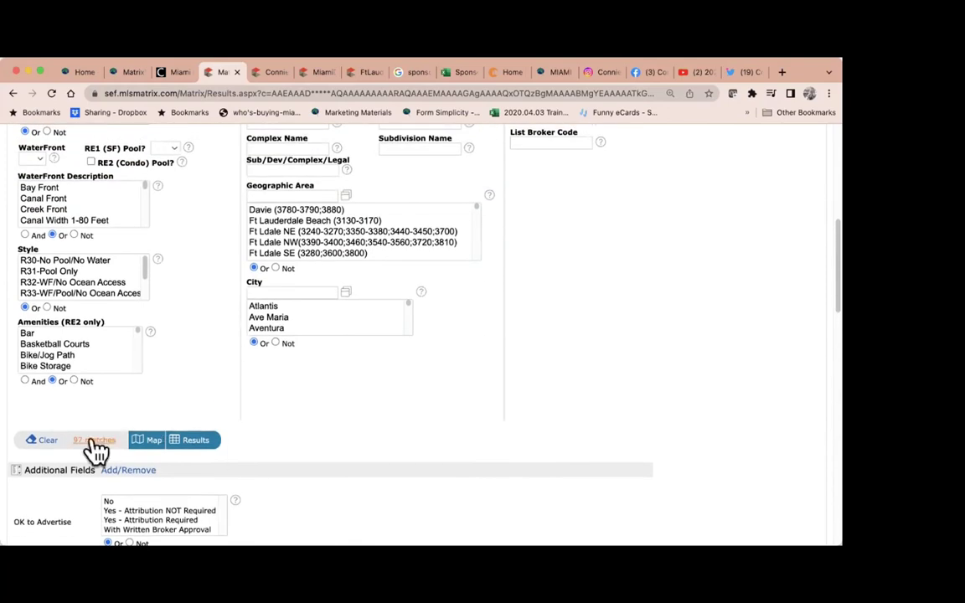
{"action": "left_click", "coordinate": [193, 442]}
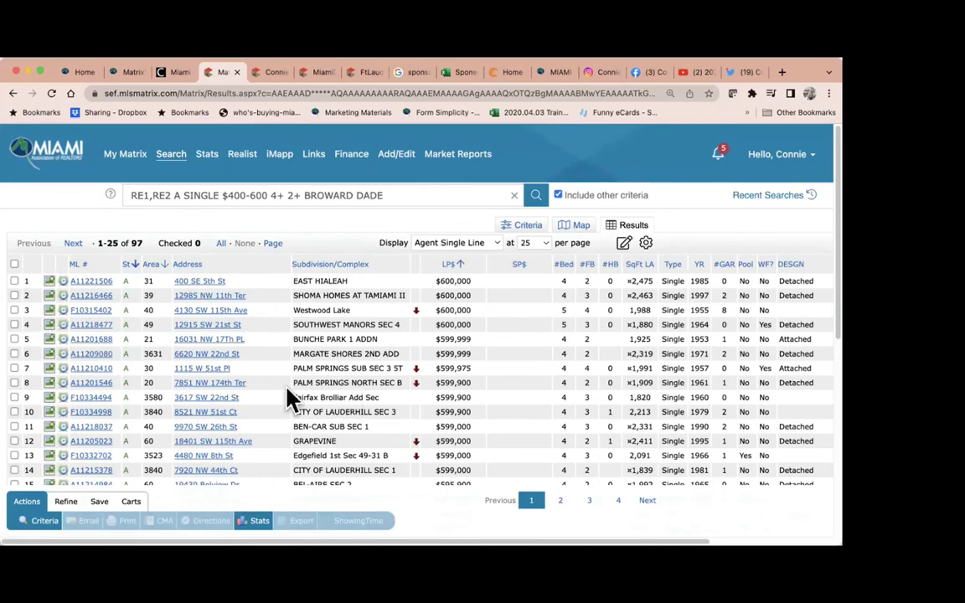
{"action": "left_click", "coordinate": [87, 281]}
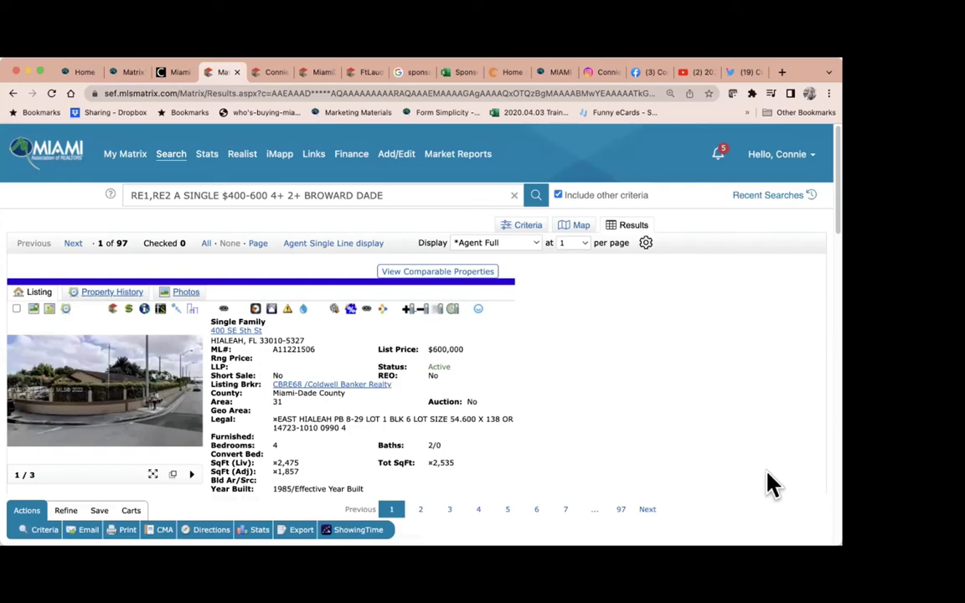
Go to the Miami Realtors home page and open the events calendar.
{"action": "left_click", "coordinate": [120, 73]}
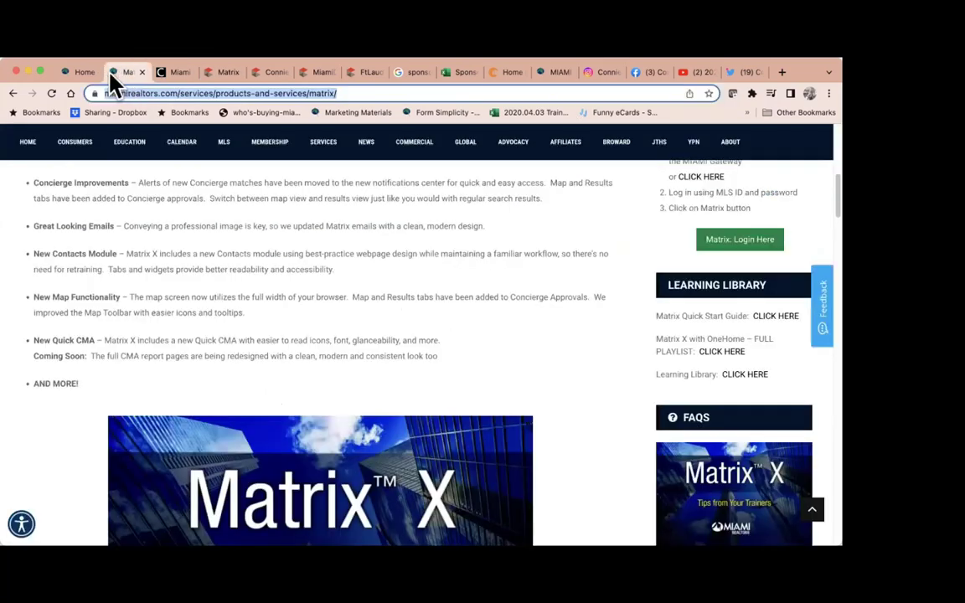
{"action": "left_click", "coordinate": [75, 73]}
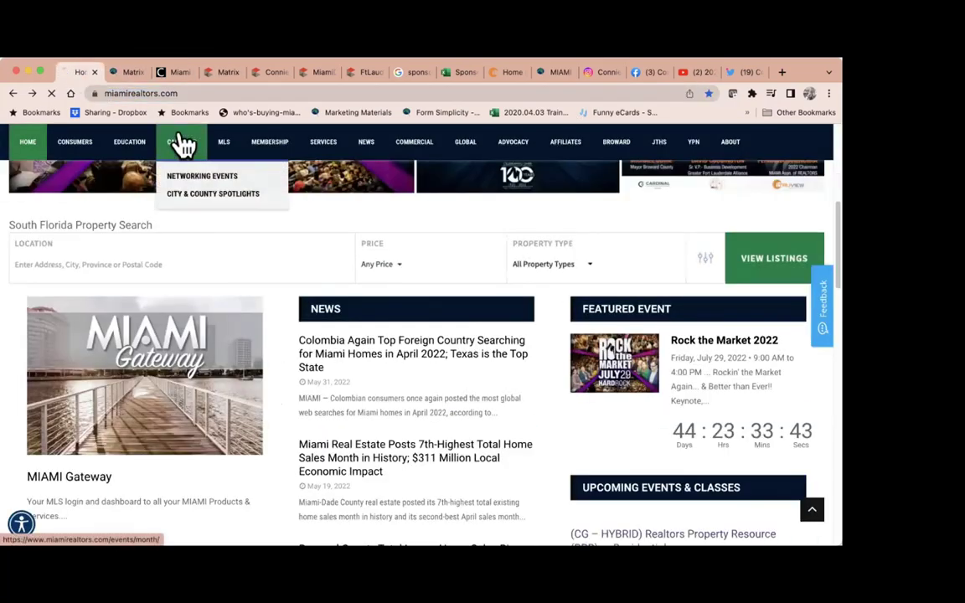
{"action": "left_click", "coordinate": [183, 144]}
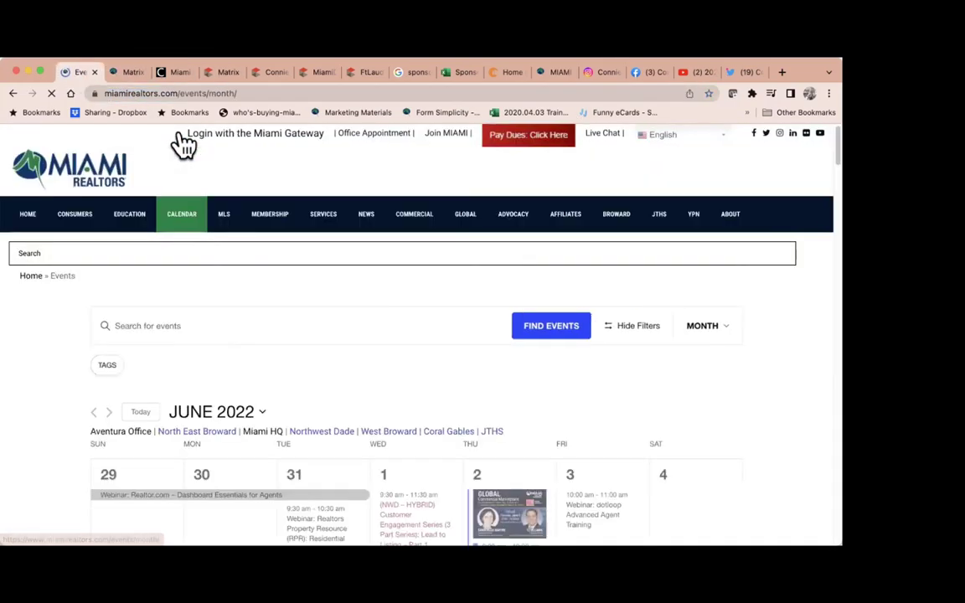
Search events for 'matrix' and browse the June 2022 month view.
{"action": "left_click", "coordinate": [172, 324]}
{"action": "type", "text": "matrix"}
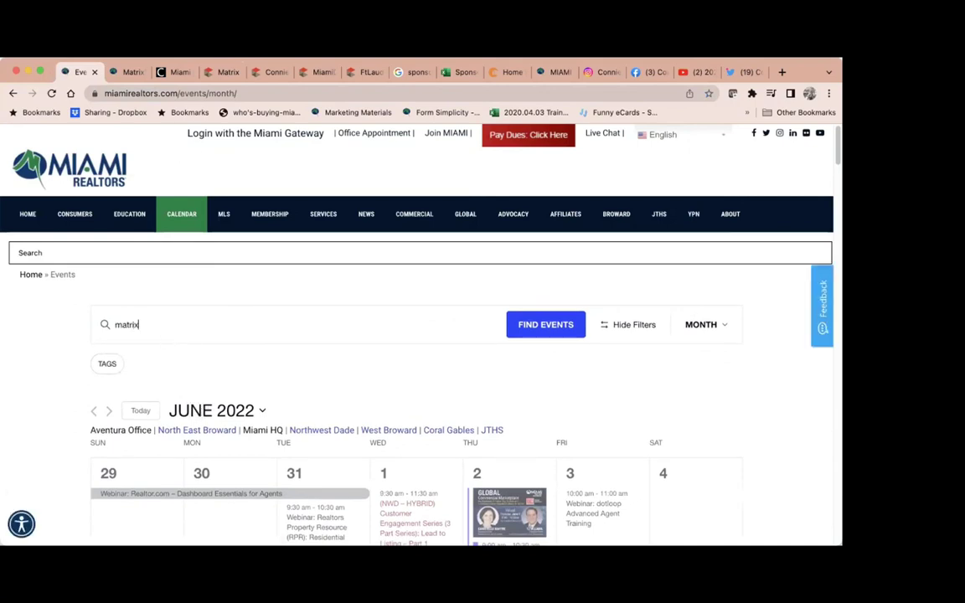
{"action": "left_click", "coordinate": [524, 332]}
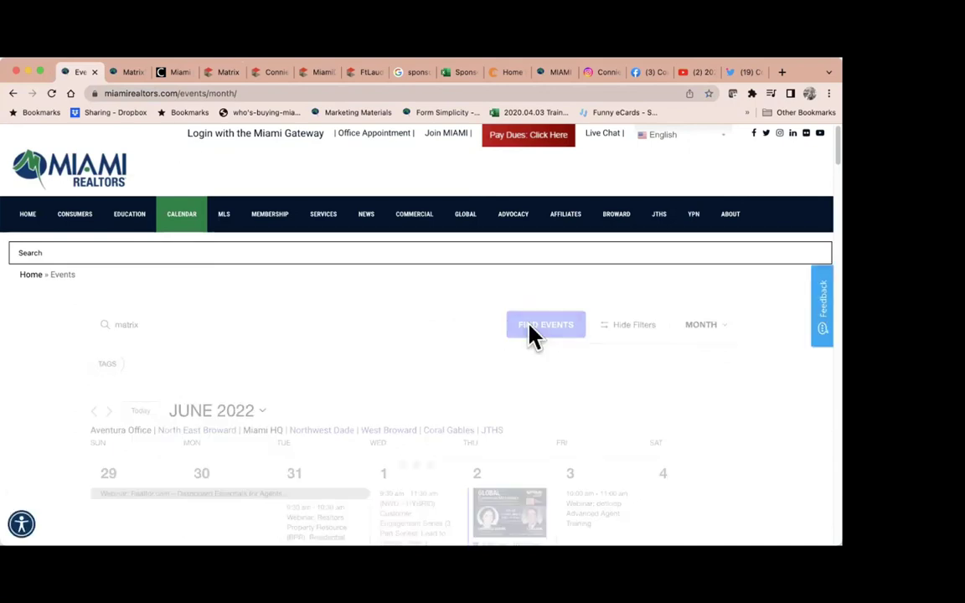
{"action": "scroll", "coordinate": [460, 372], "scroll_direction": "down", "scroll_amount": 5}
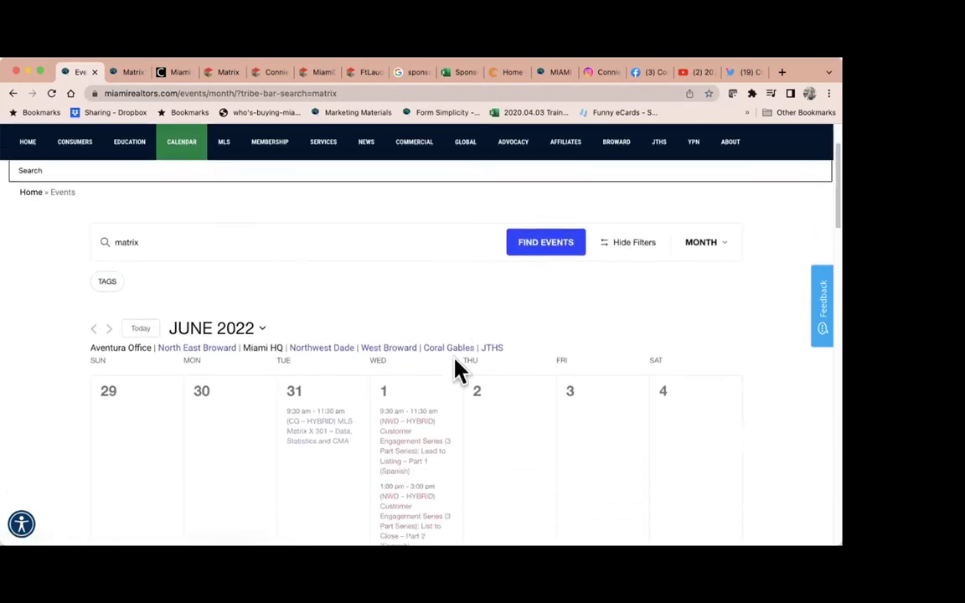
{"action": "scroll", "coordinate": [459, 372], "scroll_direction": "down", "scroll_amount": 5}
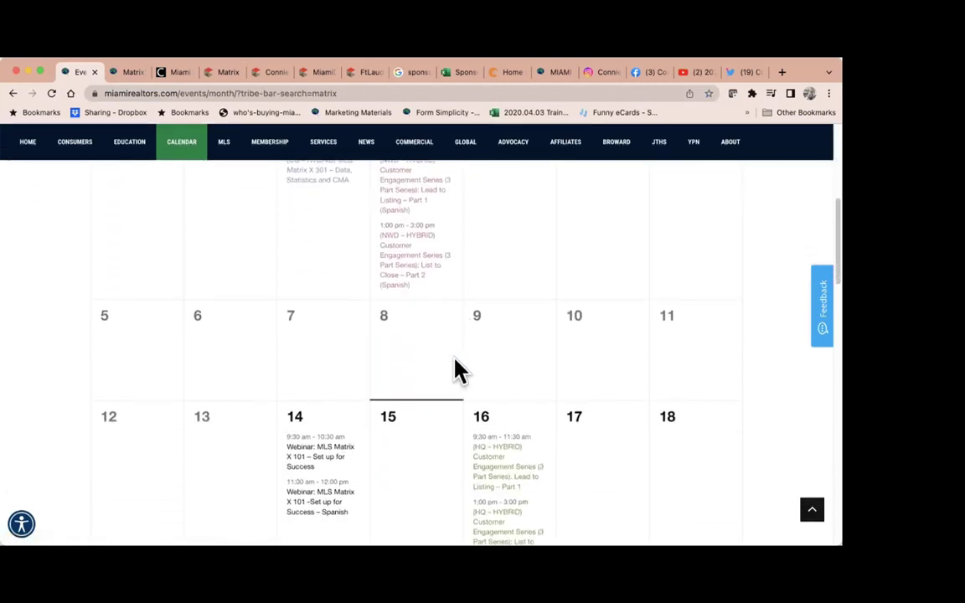
{"action": "scroll", "coordinate": [460, 372], "scroll_direction": "down", "scroll_amount": 1}
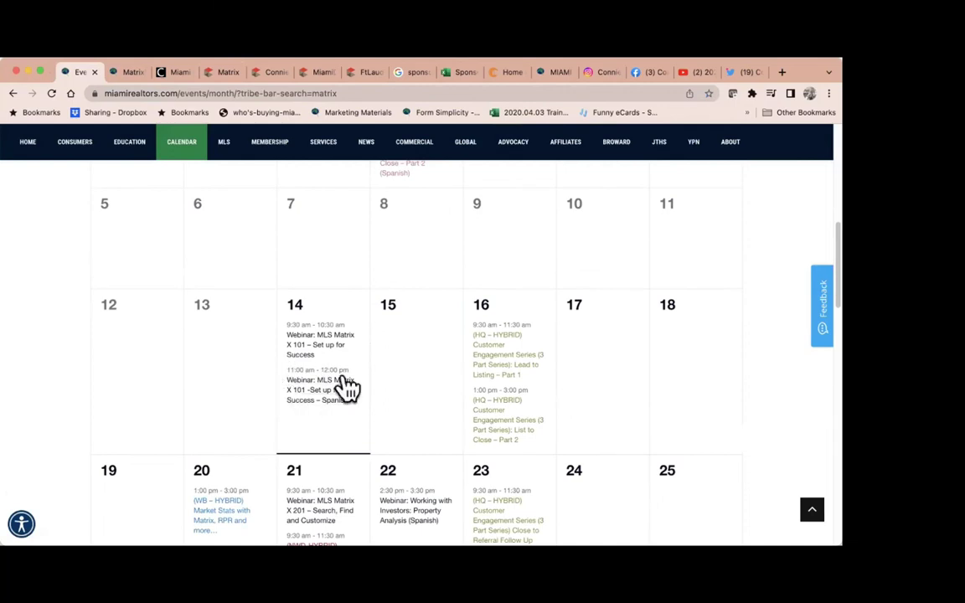
{"action": "scroll", "coordinate": [407, 415], "scroll_direction": "down", "scroll_amount": 3}
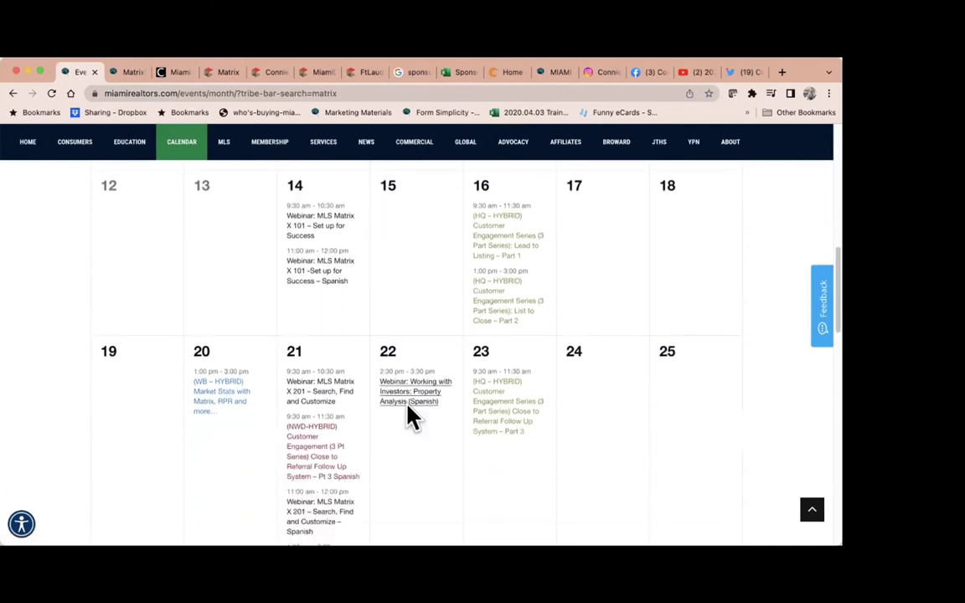
{"action": "mouse_move", "coordinate": [315, 385]}
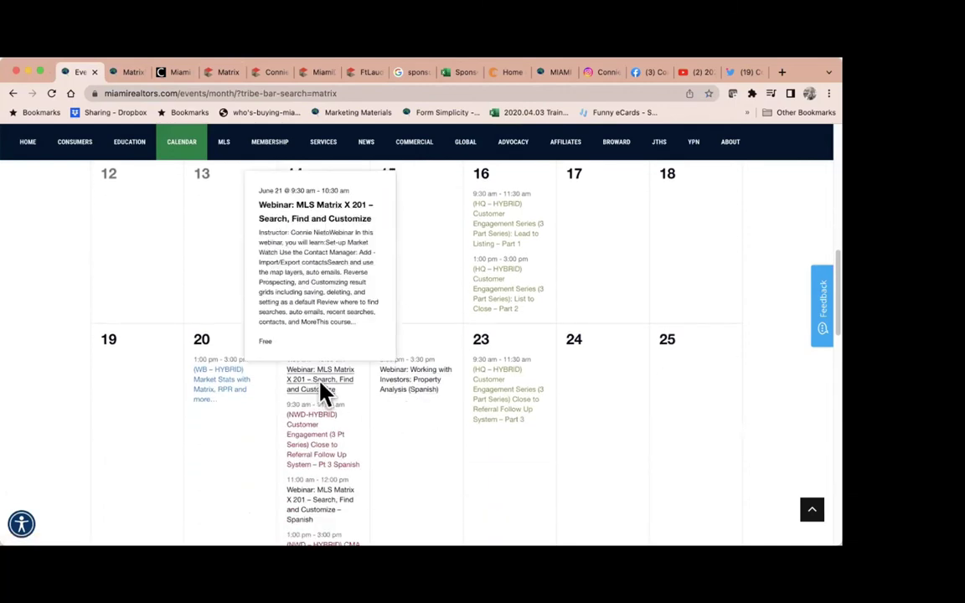
Open the June 21 MLS Matrix X 201 webinar page and review its details.
{"action": "left_click", "coordinate": [326, 384]}
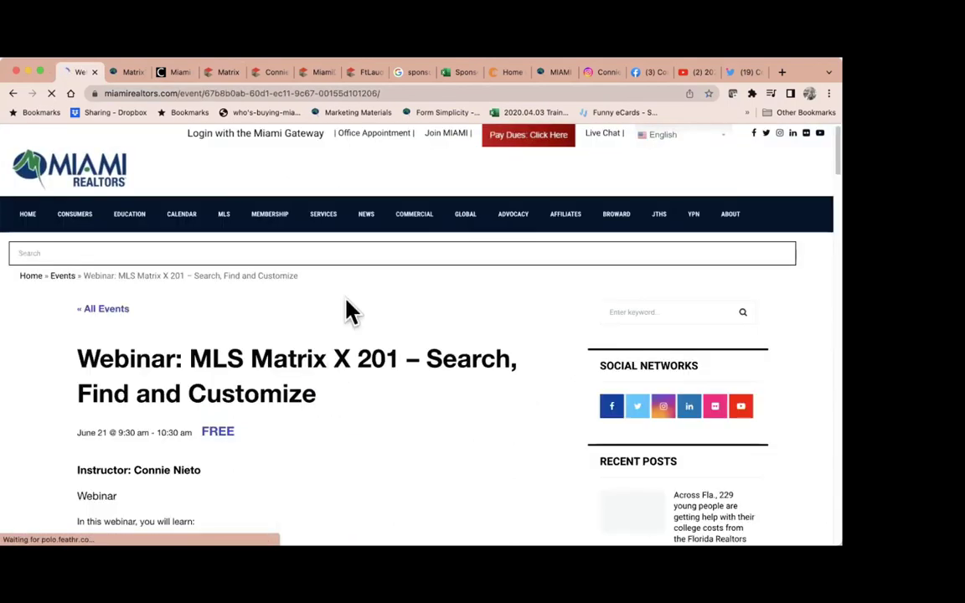
{"action": "left_click", "coordinate": [367, 93]}
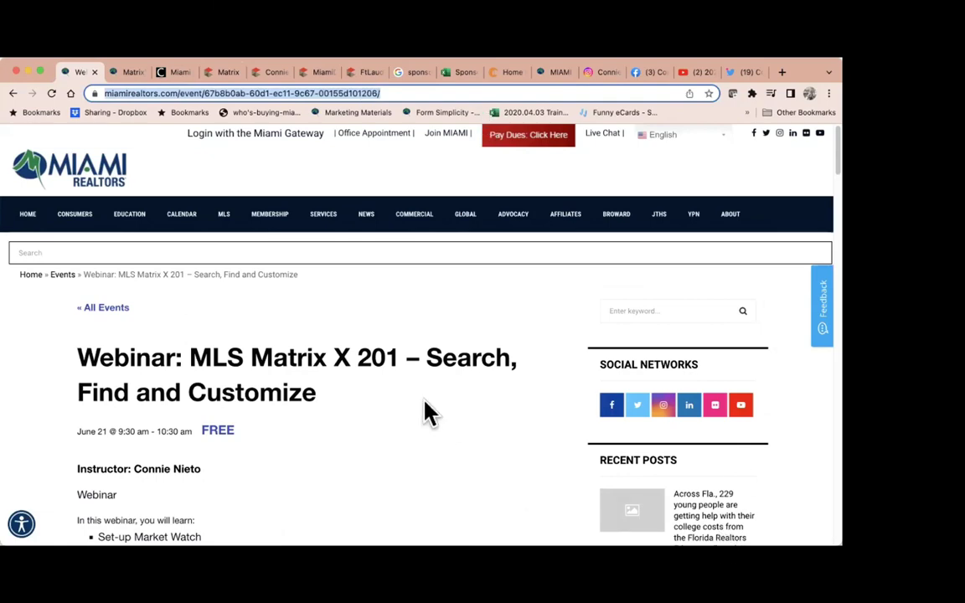
{"action": "scroll", "coordinate": [425, 411], "scroll_direction": "down", "scroll_amount": 5}
{"action": "scroll", "coordinate": [423, 410], "scroll_direction": "up", "scroll_amount": 3}
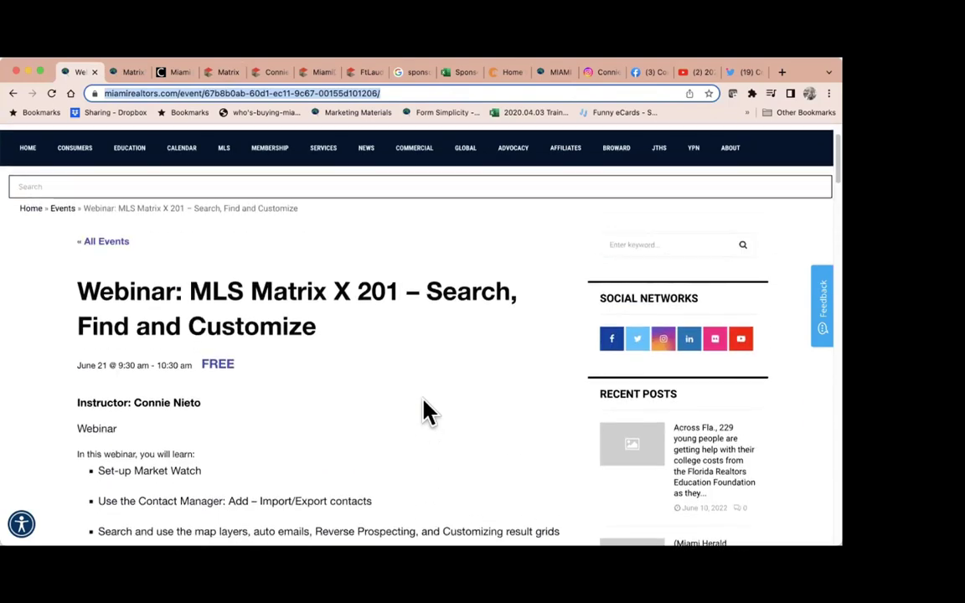
{"action": "scroll", "coordinate": [423, 411], "scroll_direction": "down", "scroll_amount": 4}
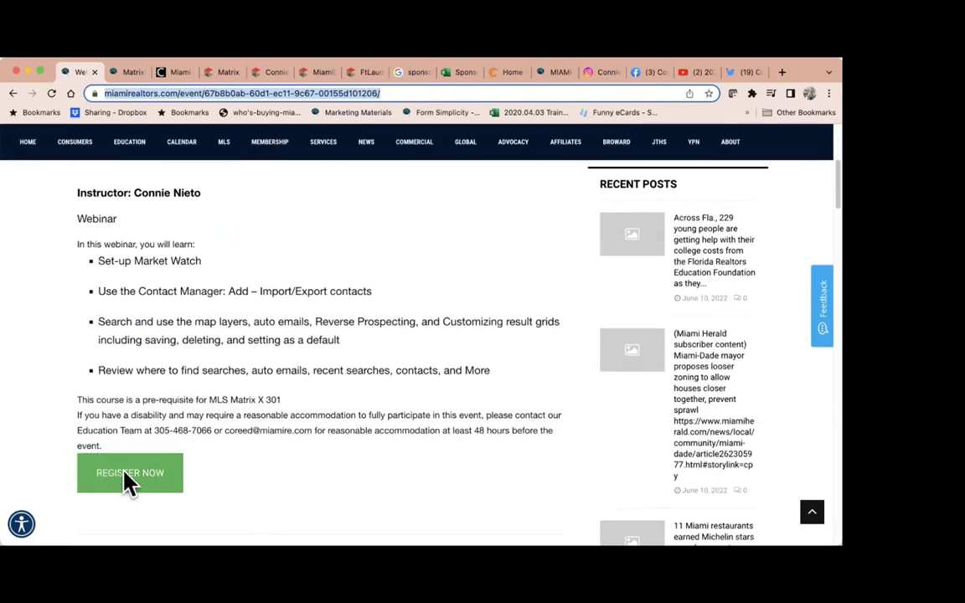